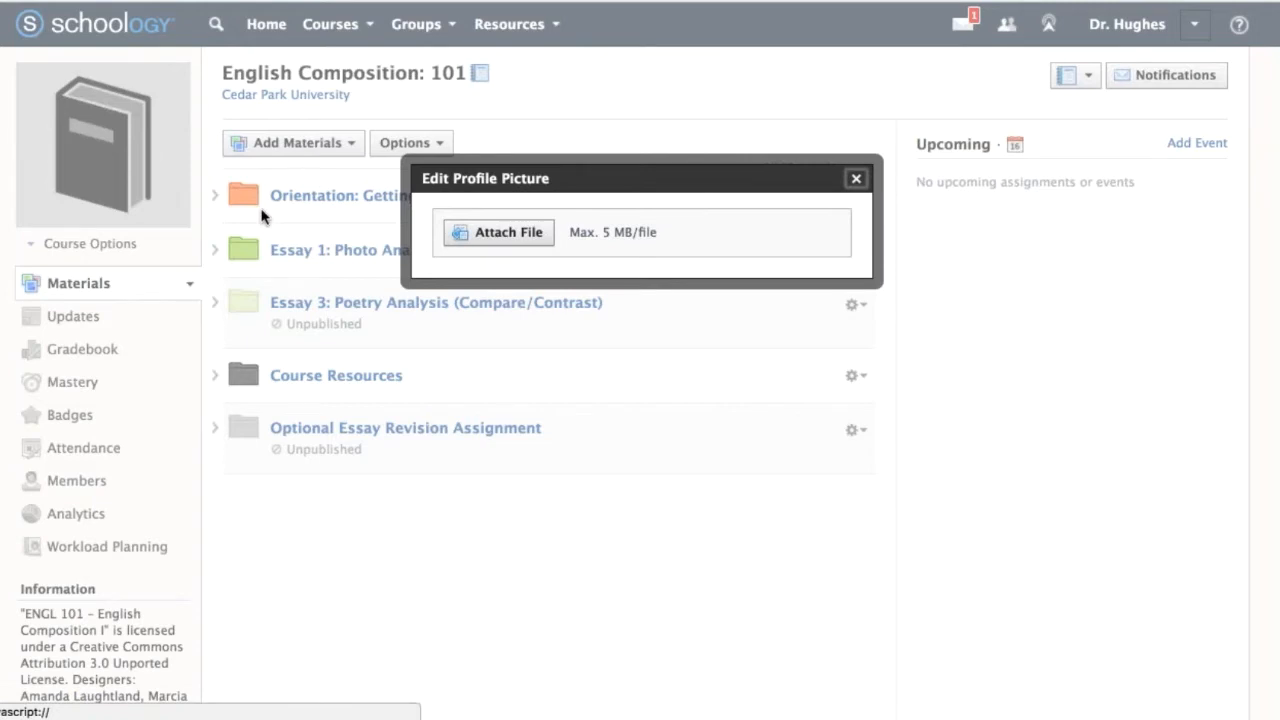
Upload profile_pic.jpg from the My Files folder as the course's profile picture and close the picture editor.
{"action": "left_click", "coordinate": [503, 238]}
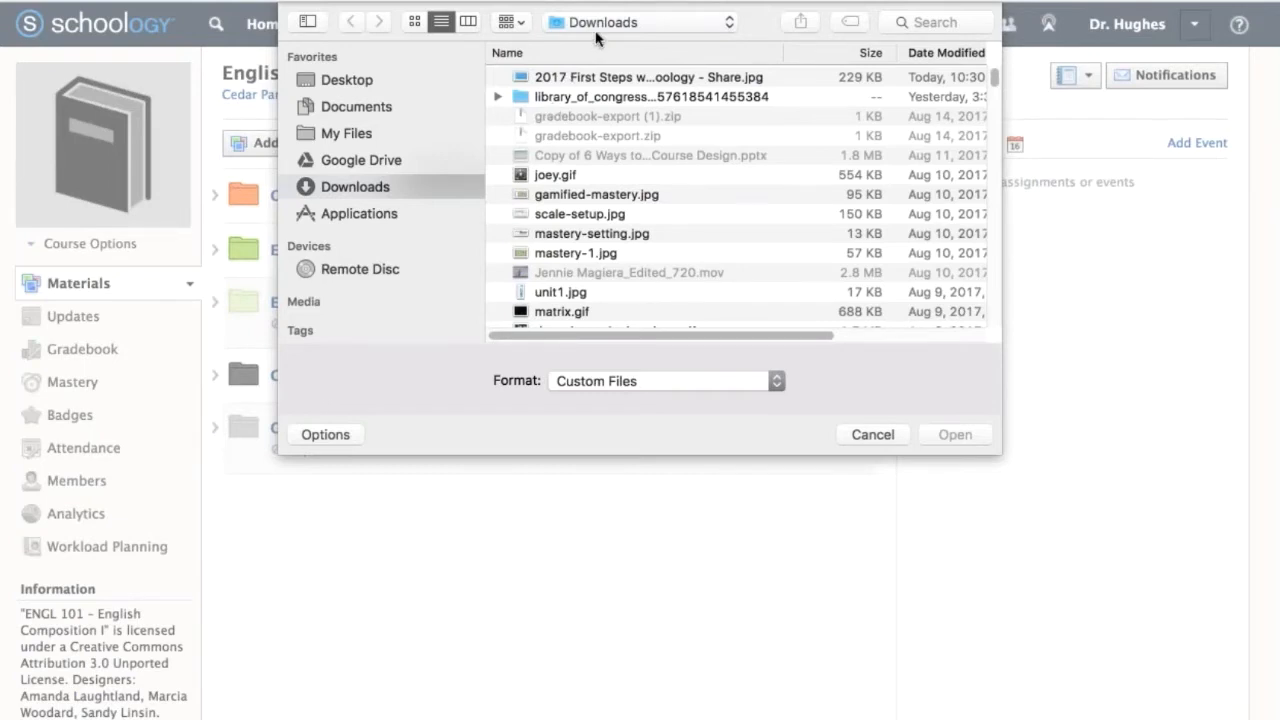
{"action": "left_click", "coordinate": [368, 132]}
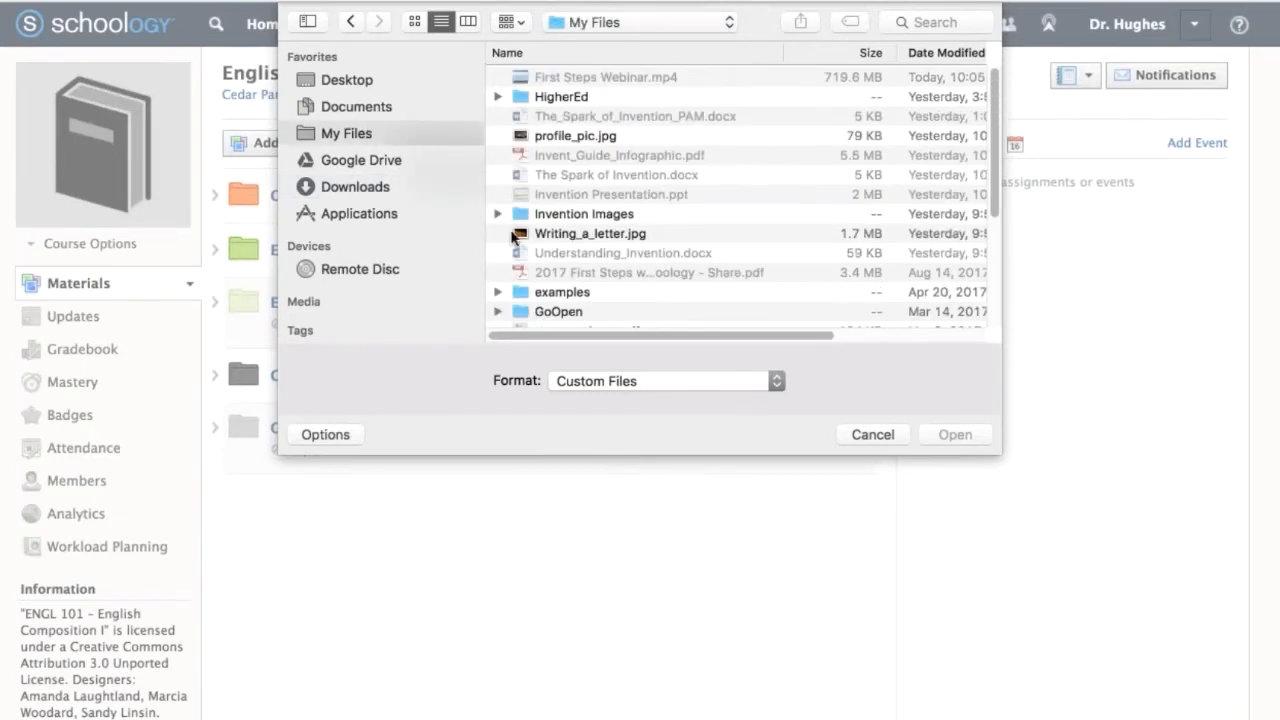
{"action": "left_click", "coordinate": [578, 136]}
{"action": "left_click", "coordinate": [970, 432]}
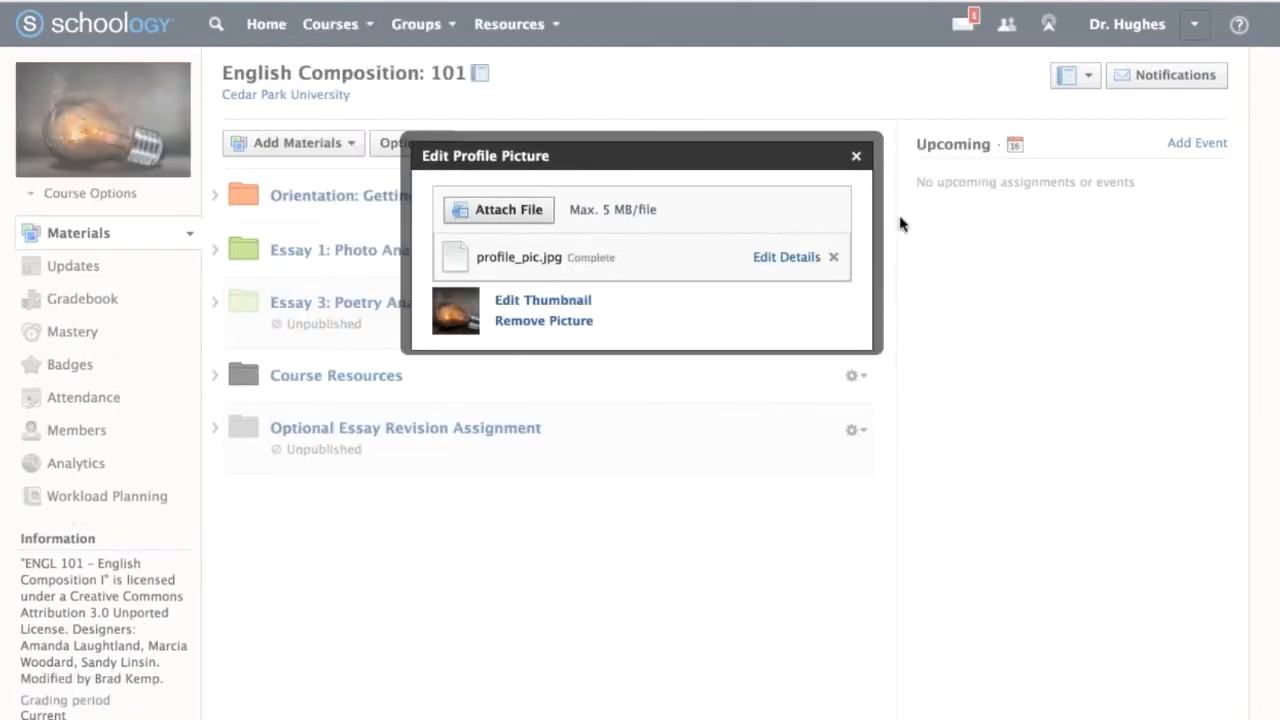
{"action": "left_click", "coordinate": [856, 156]}
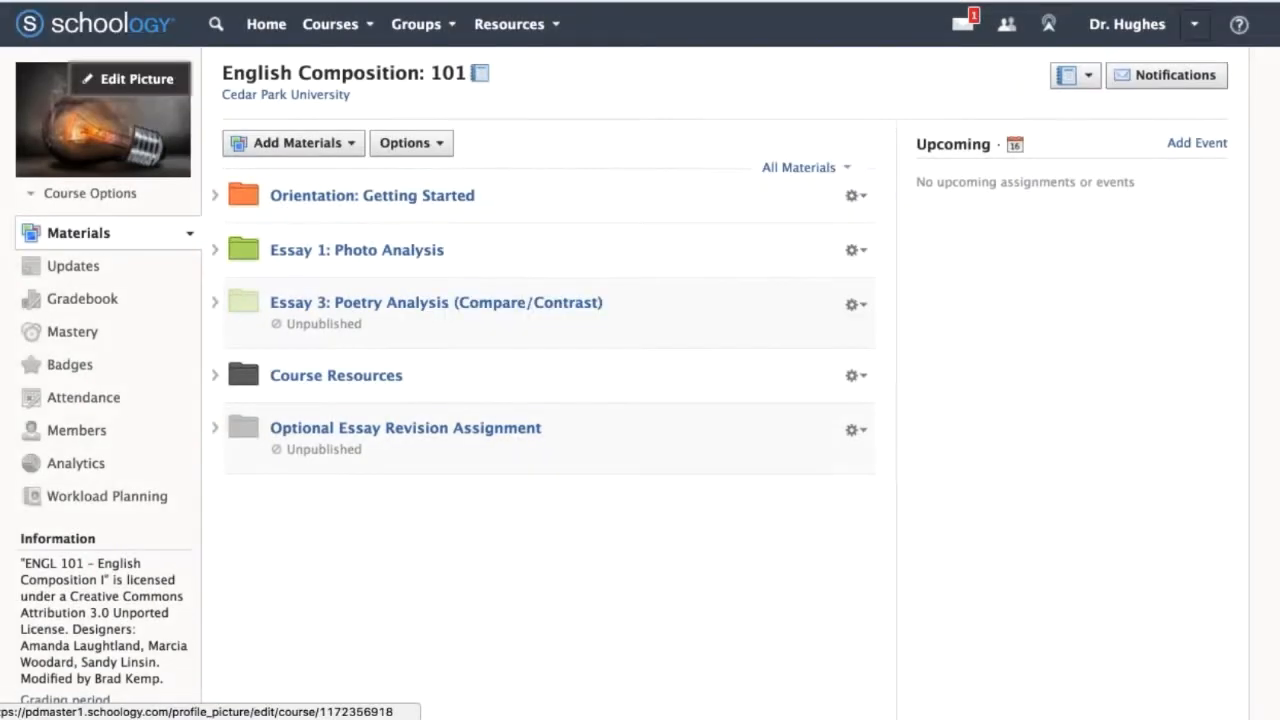
Open the course list and circle the English Composition: 101 thumbnail with the Deskscribble pen.
{"action": "left_click", "coordinate": [335, 24]}
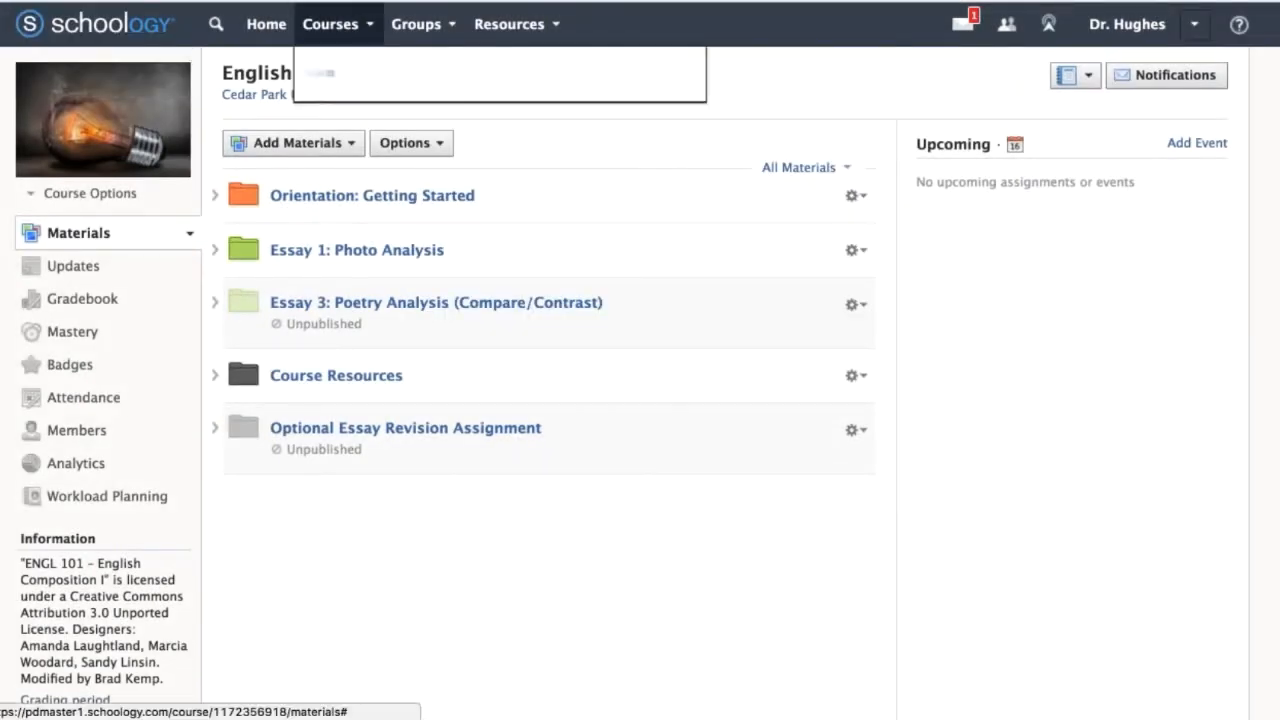
{"action": "key", "text": "super+Tab"}
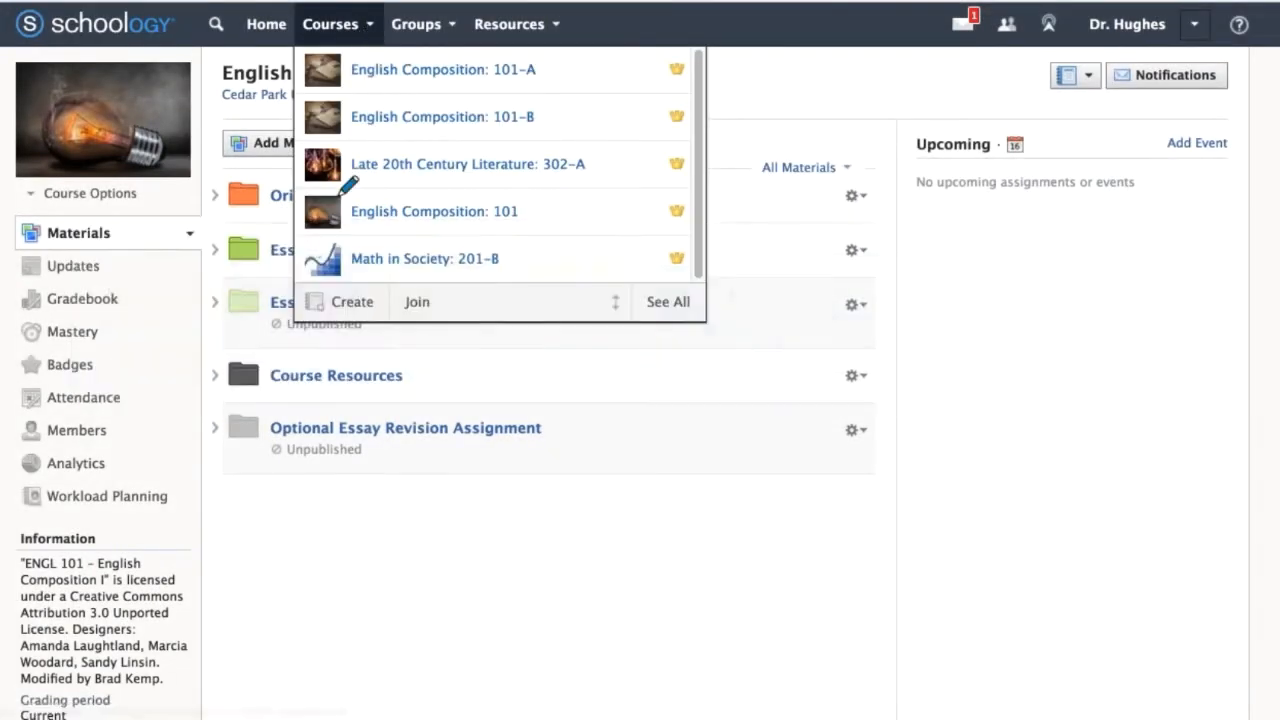
{"action": "mouse_move", "coordinate": [340, 192]}
{"action": "left_mouse_down"}
{"action": "mouse_move", "coordinate": [405, 195]}
{"action": "mouse_move", "coordinate": [345, 178]}
{"action": "left_mouse_up"}
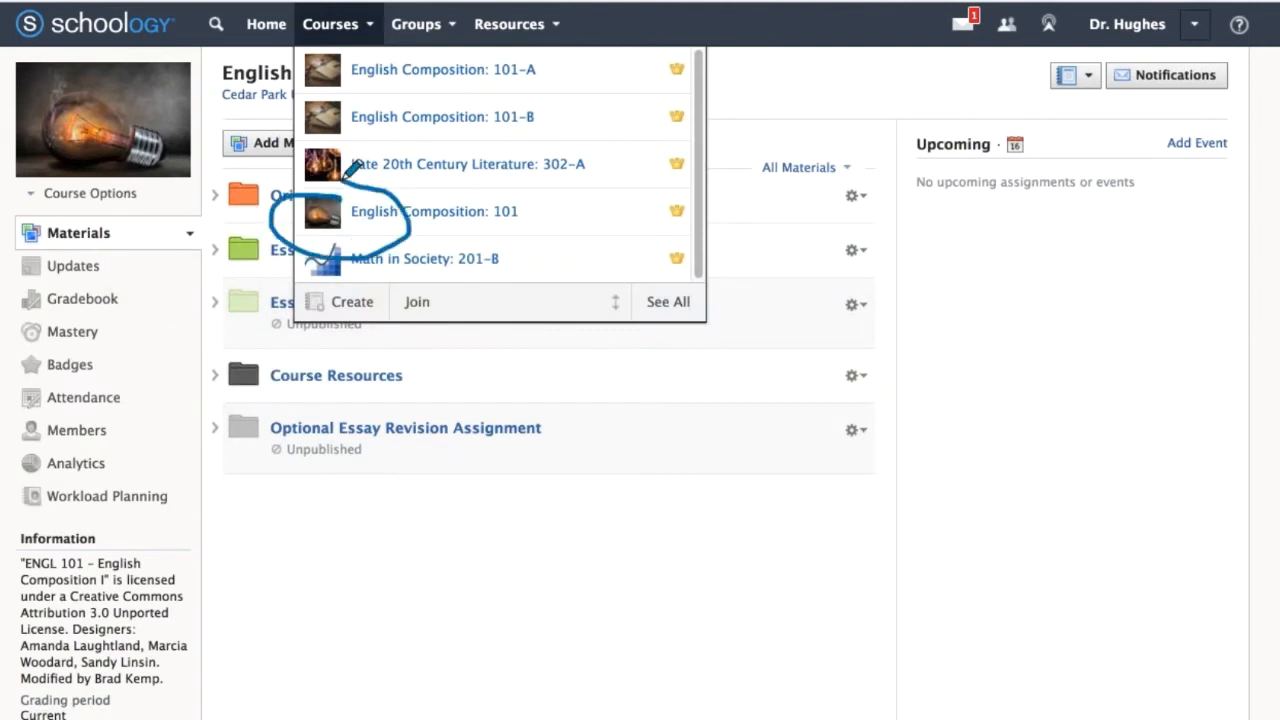
{"action": "key", "text": "Escape"}
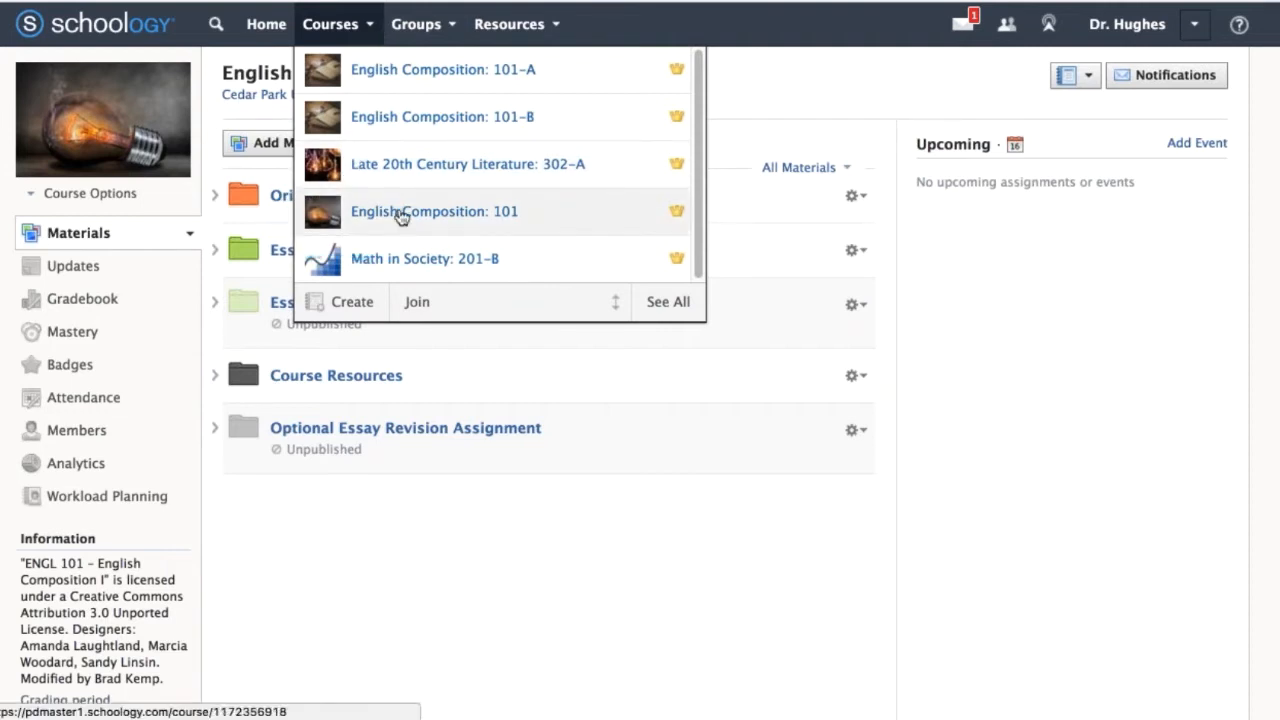
Mark up the course list with Deskscribble strokes along its edge, across the courses and around the reorder control.
{"action": "key", "text": "super+Tab"}
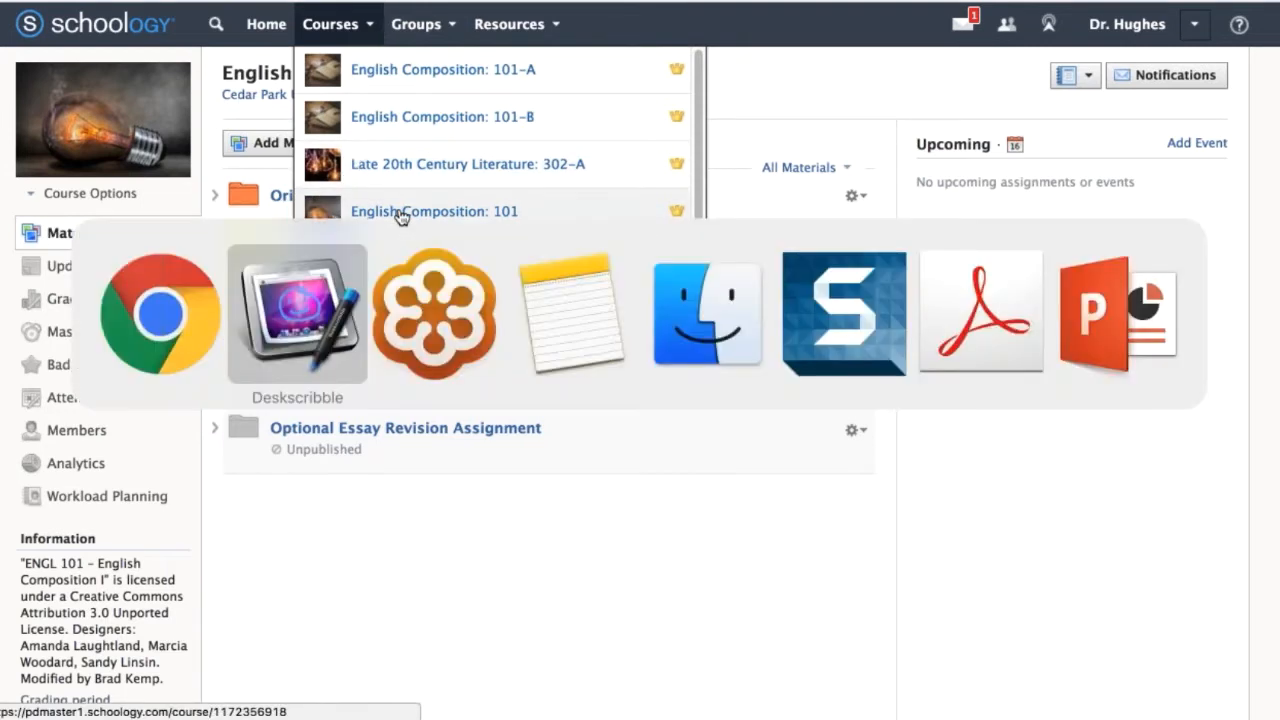
{"action": "mouse_move", "coordinate": [345, 40]}
{"action": "left_mouse_down"}
{"action": "mouse_move", "coordinate": [292, 333]}
{"action": "mouse_move", "coordinate": [420, 331]}
{"action": "left_mouse_up"}
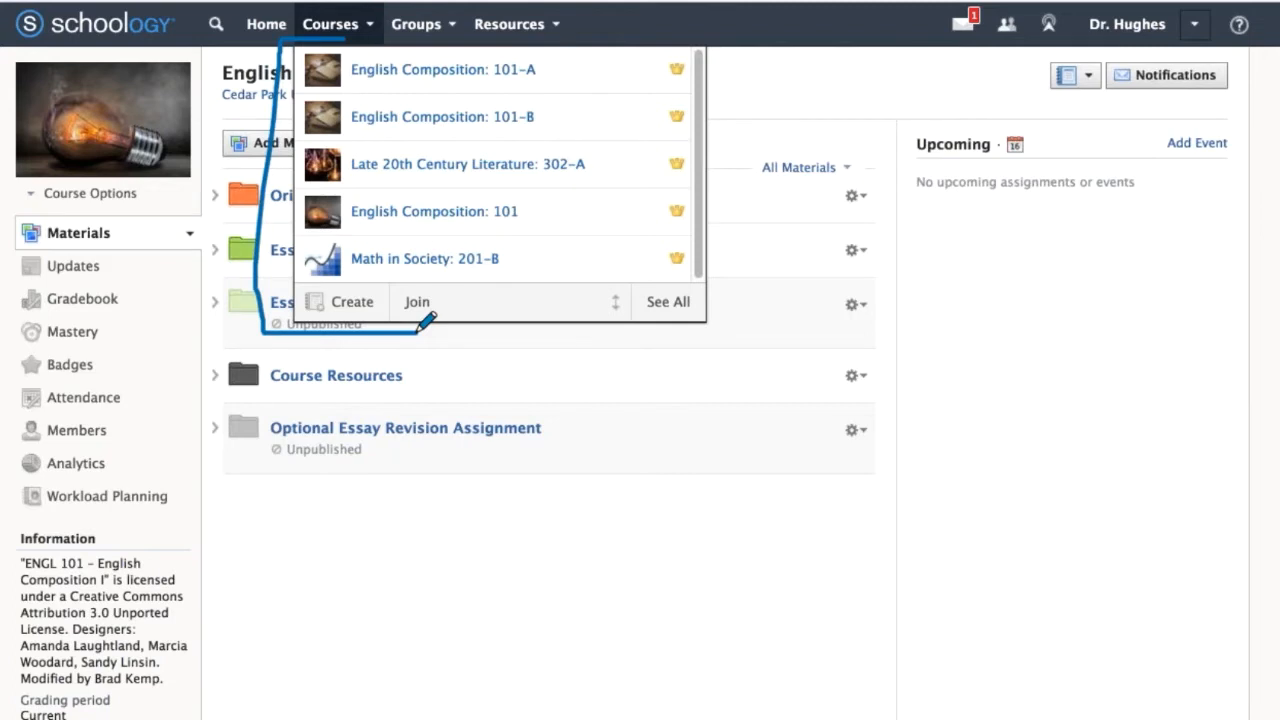
{"action": "mouse_move", "coordinate": [391, 175]}
{"action": "left_mouse_down"}
{"action": "mouse_move", "coordinate": [391, 198]}
{"action": "mouse_move", "coordinate": [390, 91]}
{"action": "left_mouse_up"}
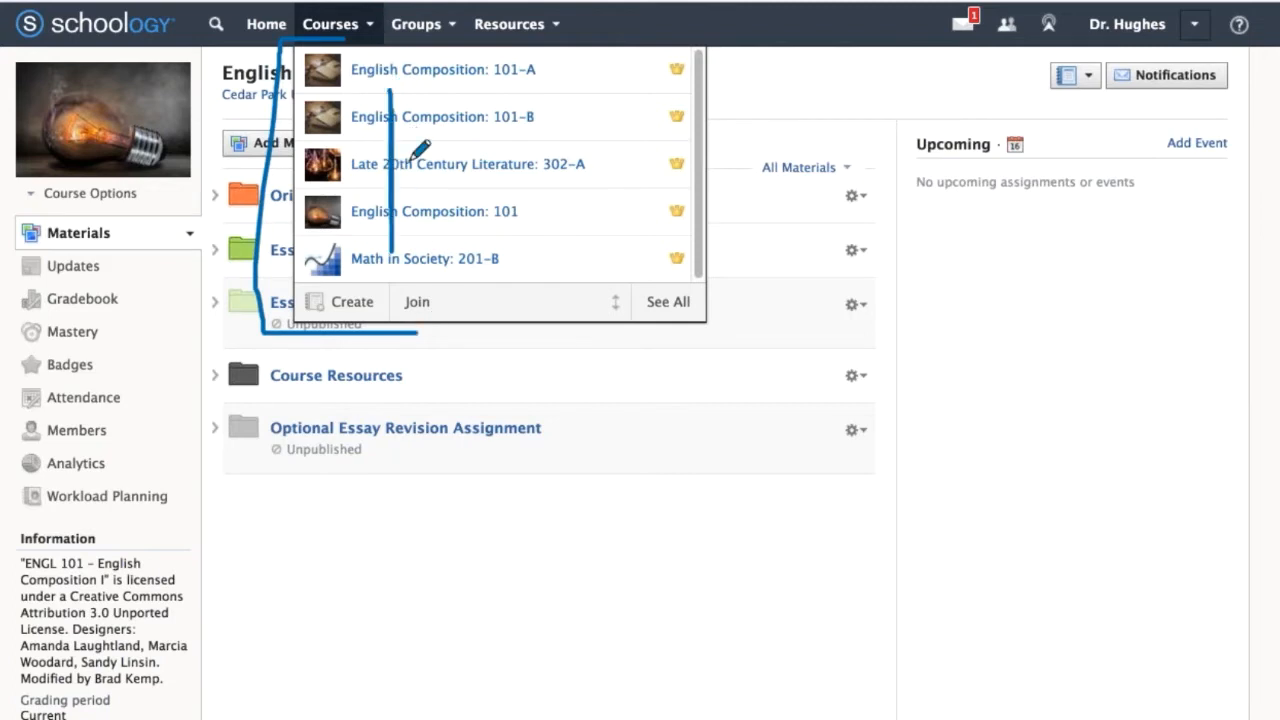
{"action": "mouse_move", "coordinate": [655, 272]}
{"action": "left_mouse_down"}
{"action": "mouse_move", "coordinate": [582, 288]}
{"action": "mouse_move", "coordinate": [632, 271]}
{"action": "left_mouse_up"}
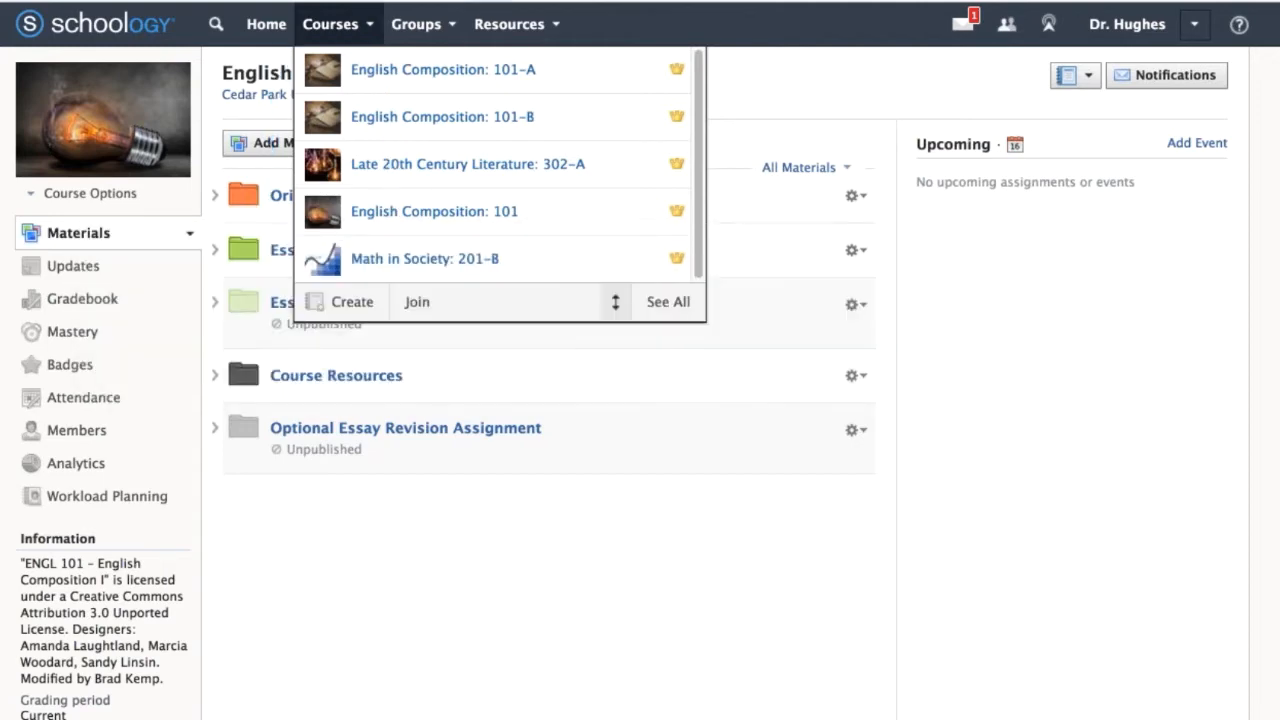
Reorder the courses so English Composition: 101 comes first, and save the new order.
{"action": "left_click", "coordinate": [615, 301]}
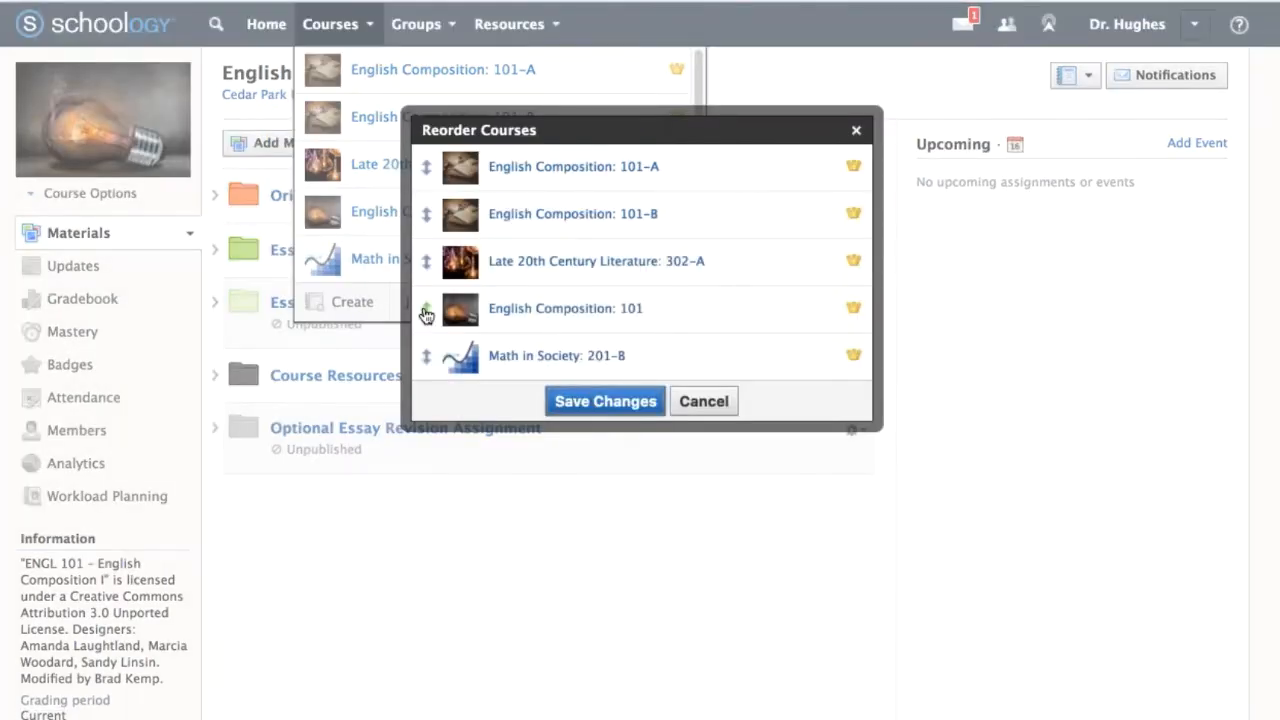
{"action": "left_click_drag", "start_coordinate": [426, 308], "coordinate": [426, 166]}
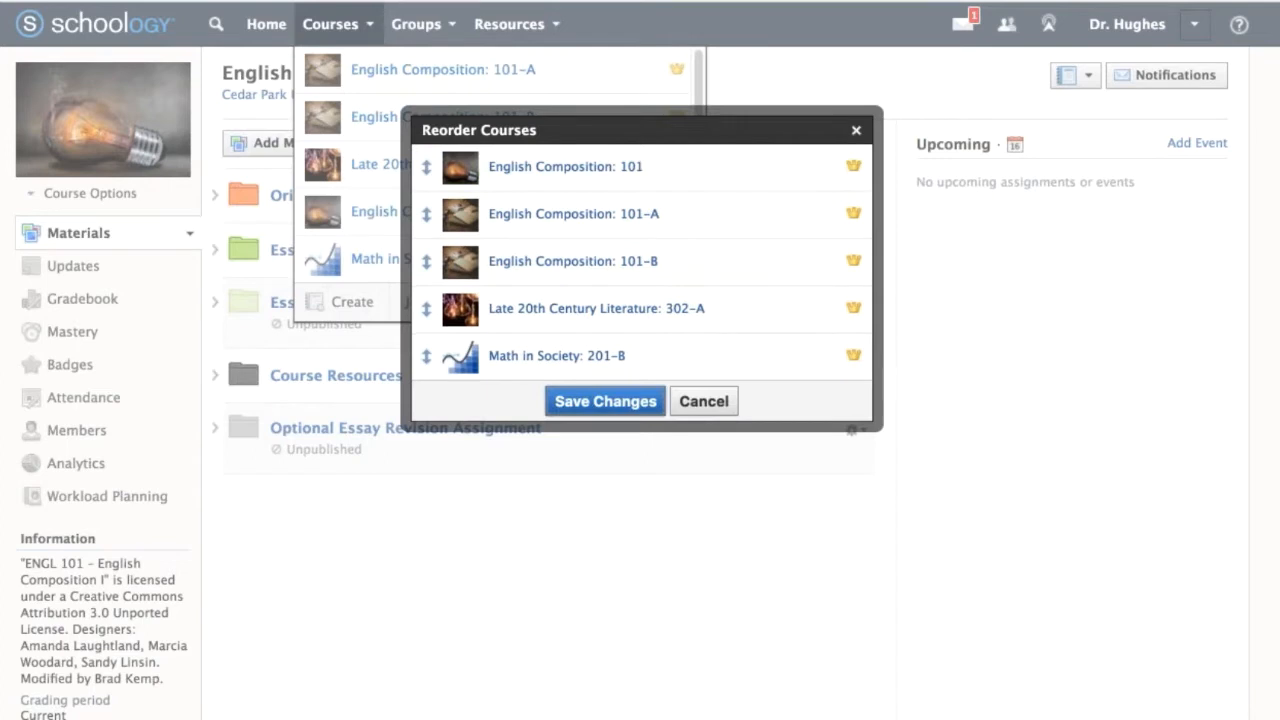
{"action": "left_click", "coordinate": [609, 401]}
{"action": "key", "text": "Escape"}
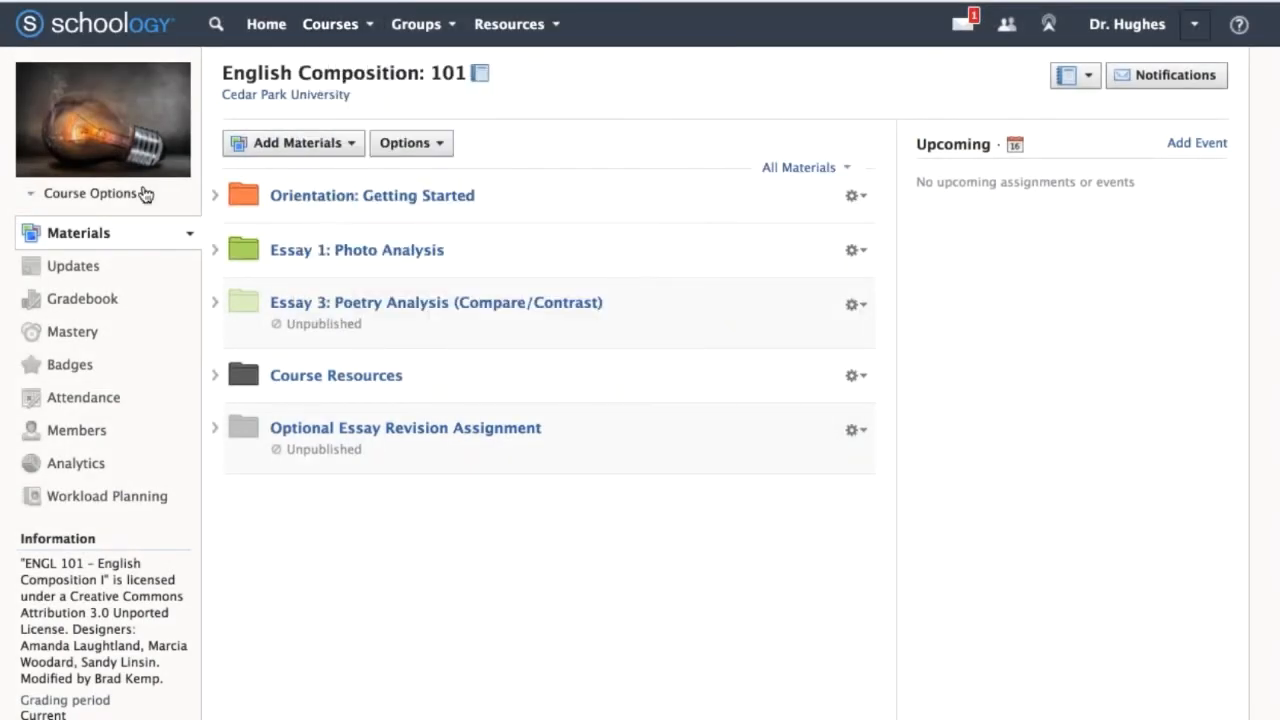
Clear the old pen marks in Deskscribble, and circle and underline Course Options beneath the course picture.
{"action": "key", "text": "super+Tab"}
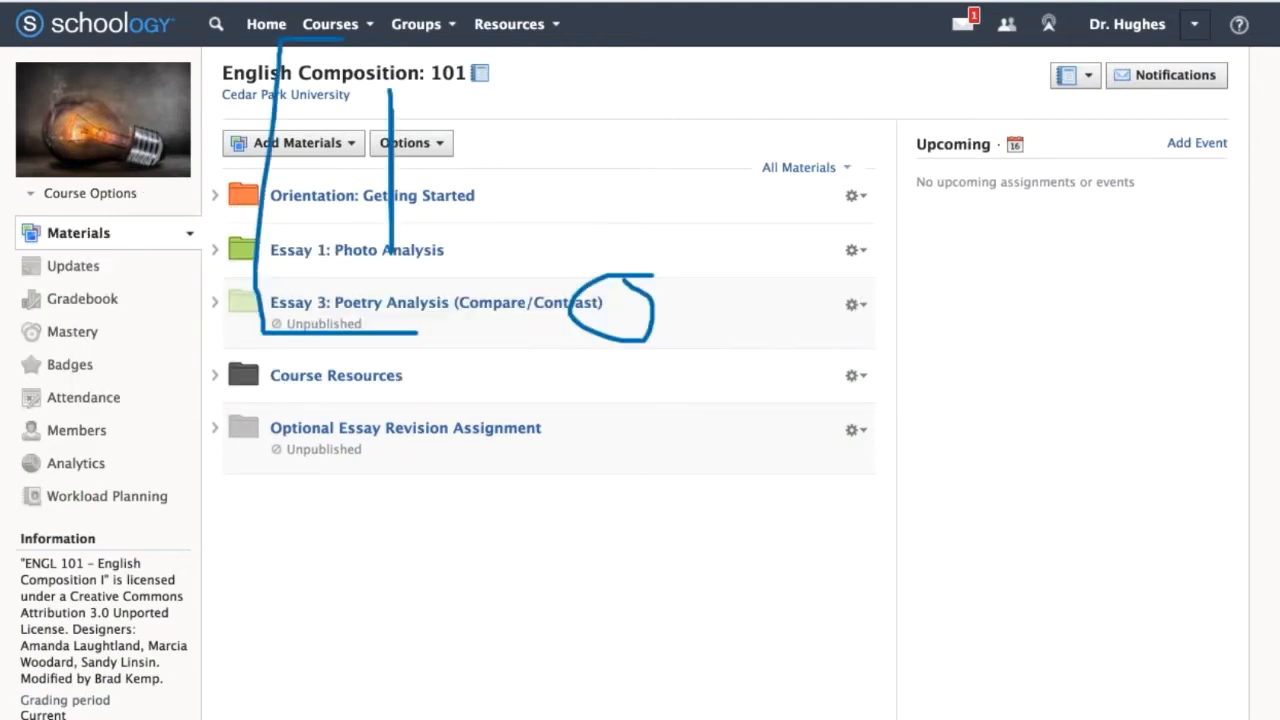
{"action": "key", "text": "Delete"}
{"action": "mouse_move", "coordinate": [153, 188]}
{"action": "left_mouse_down"}
{"action": "mouse_move", "coordinate": [29, 164]}
{"action": "mouse_move", "coordinate": [100, 232]}
{"action": "mouse_move", "coordinate": [182, 205]}
{"action": "mouse_move", "coordinate": [133, 166]}
{"action": "left_mouse_up"}
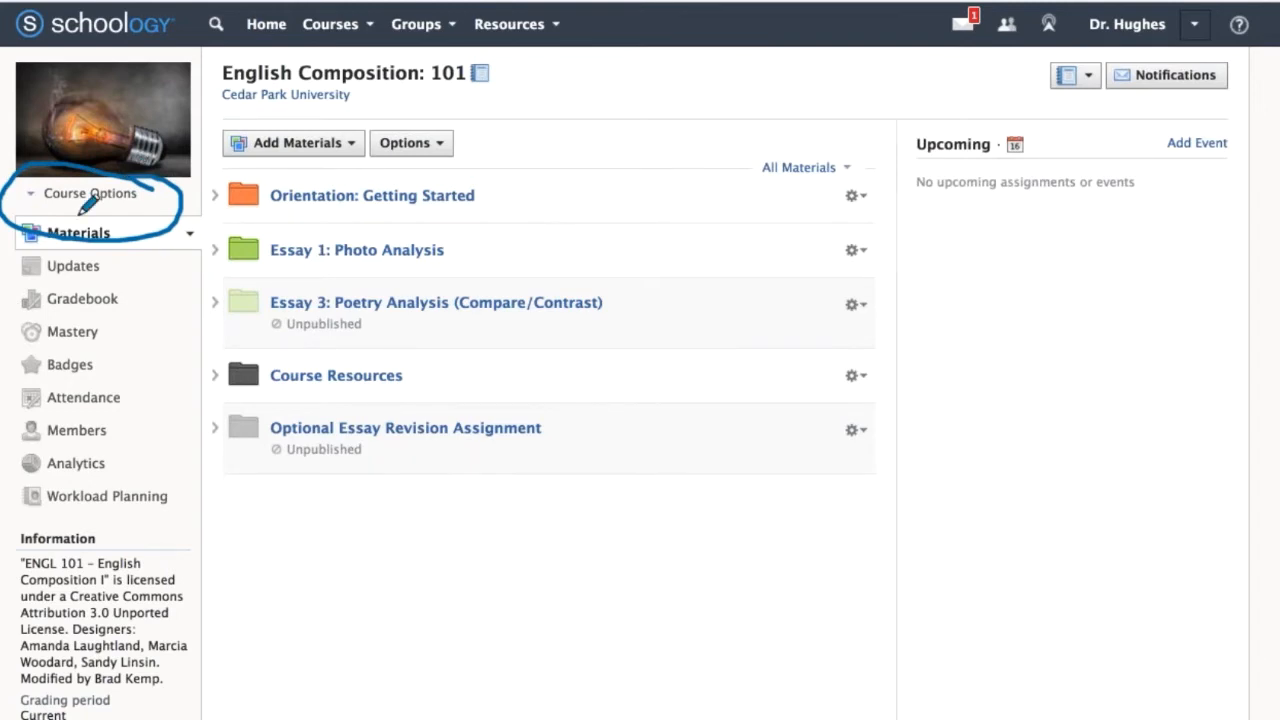
{"action": "left_click_drag", "start_coordinate": [50, 210], "coordinate": [143, 209]}
{"action": "key", "text": "Escape"}
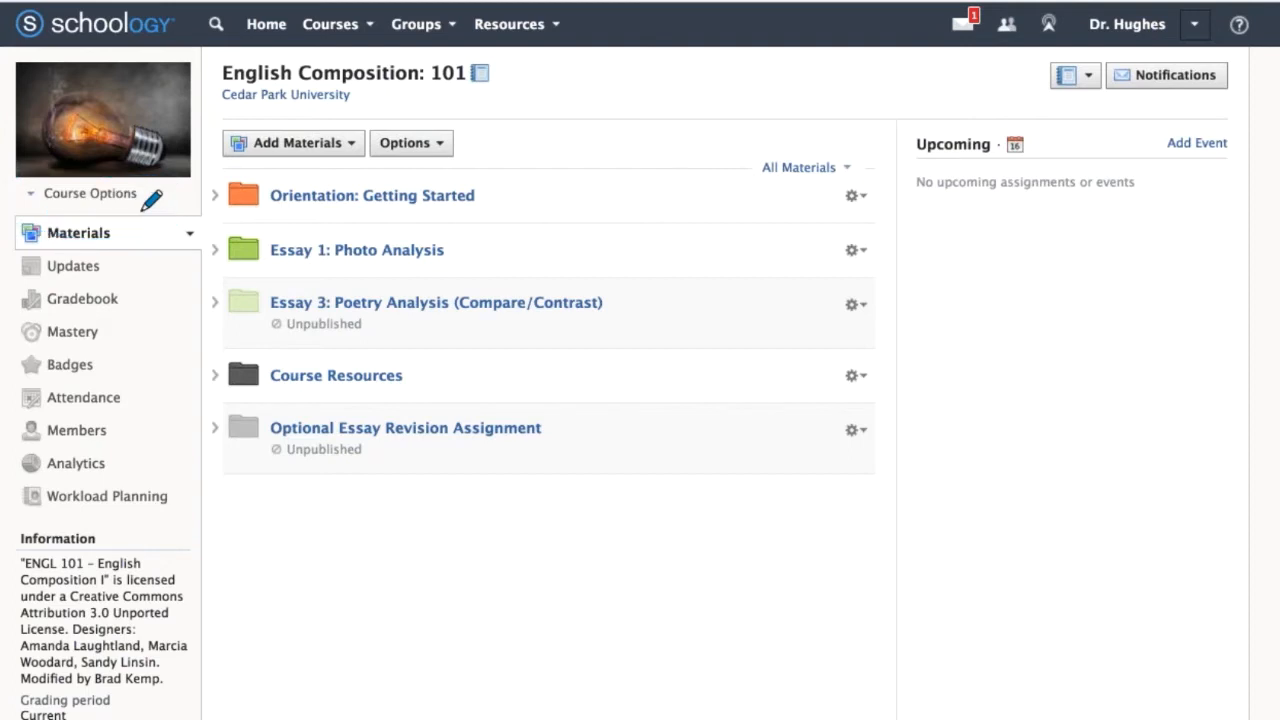
Open the privacy settings of English Composition: 101 and restrict the Course Profile visibility to Course.
{"action": "left_click", "coordinate": [151, 204]}
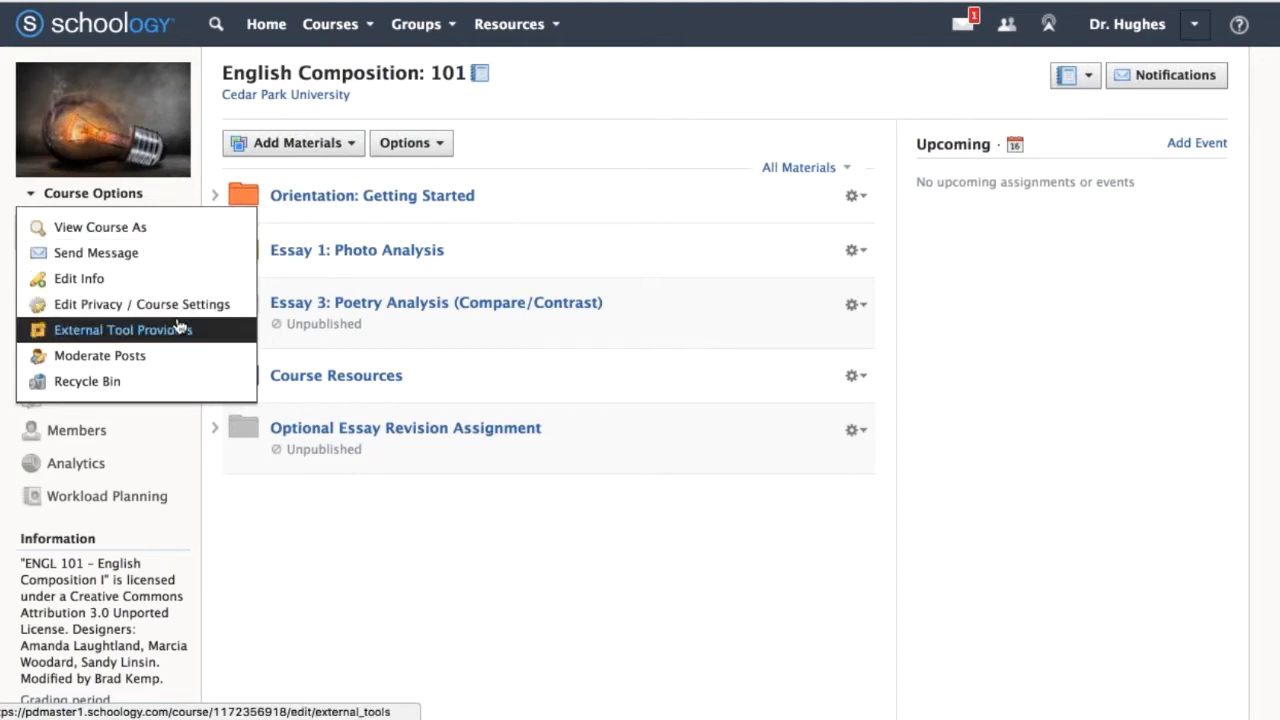
{"action": "left_click", "coordinate": [240, 310]}
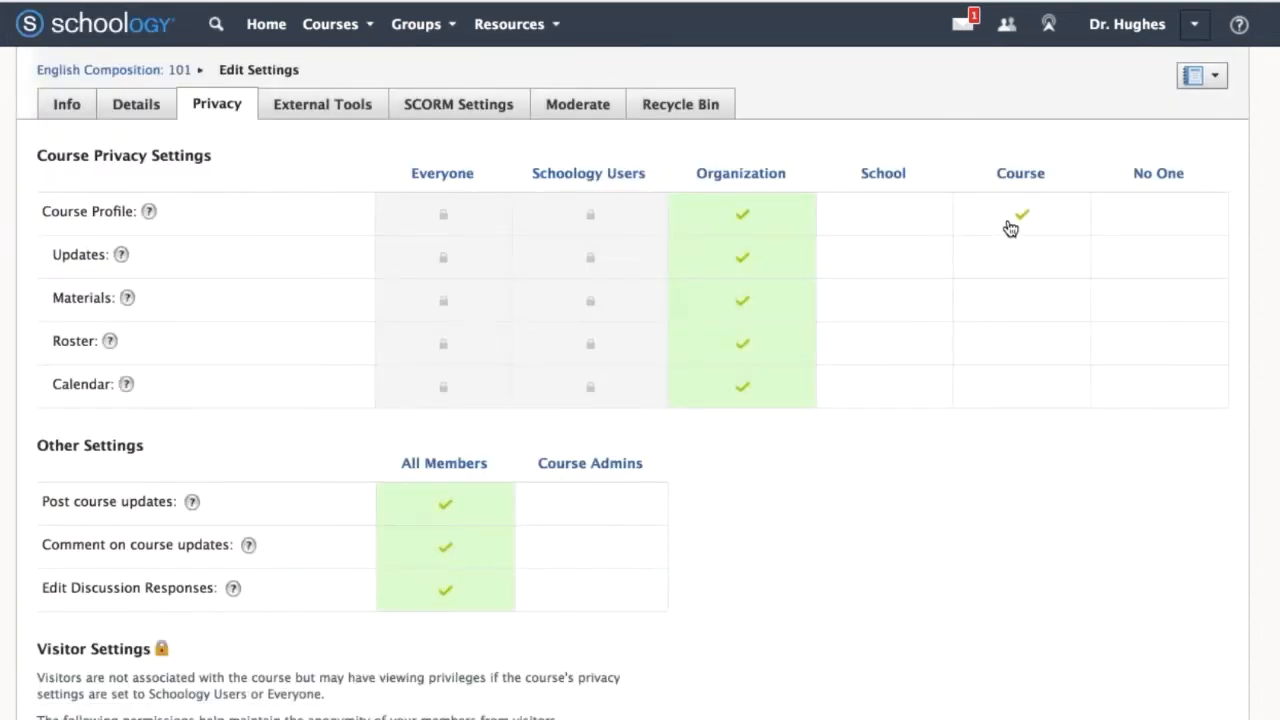
{"action": "left_click", "coordinate": [1010, 229]}
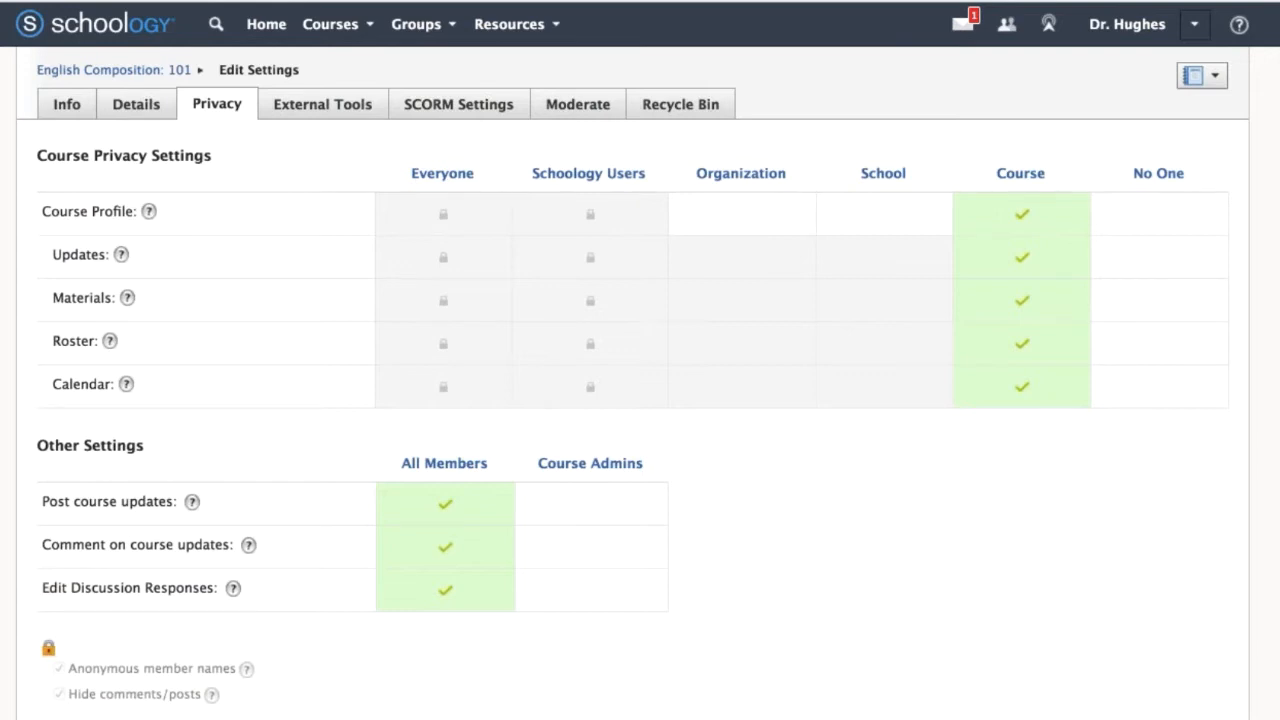
Restrict posting and commenting on course updates to Course Admins, and save the settings.
{"action": "scroll", "coordinate": [1003, 500], "scroll_direction": "down", "scroll_amount": 2}
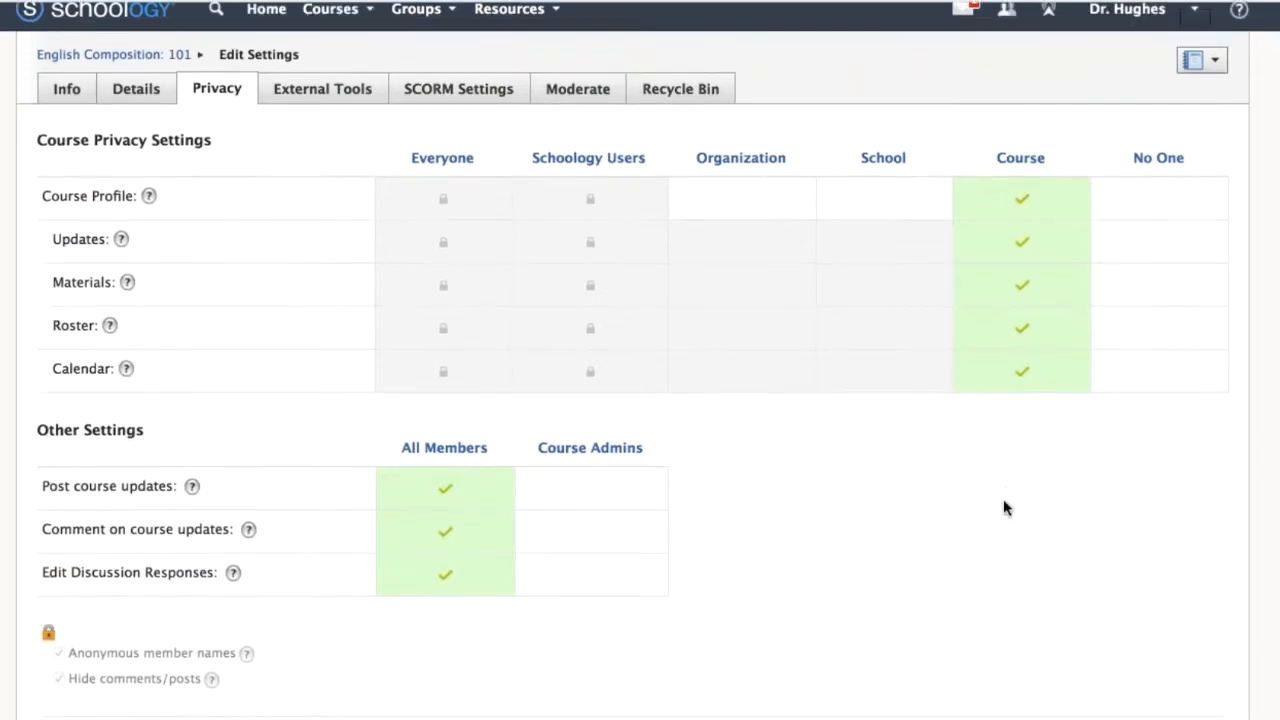
{"action": "scroll", "coordinate": [1003, 500], "scroll_direction": "up", "scroll_amount": 1}
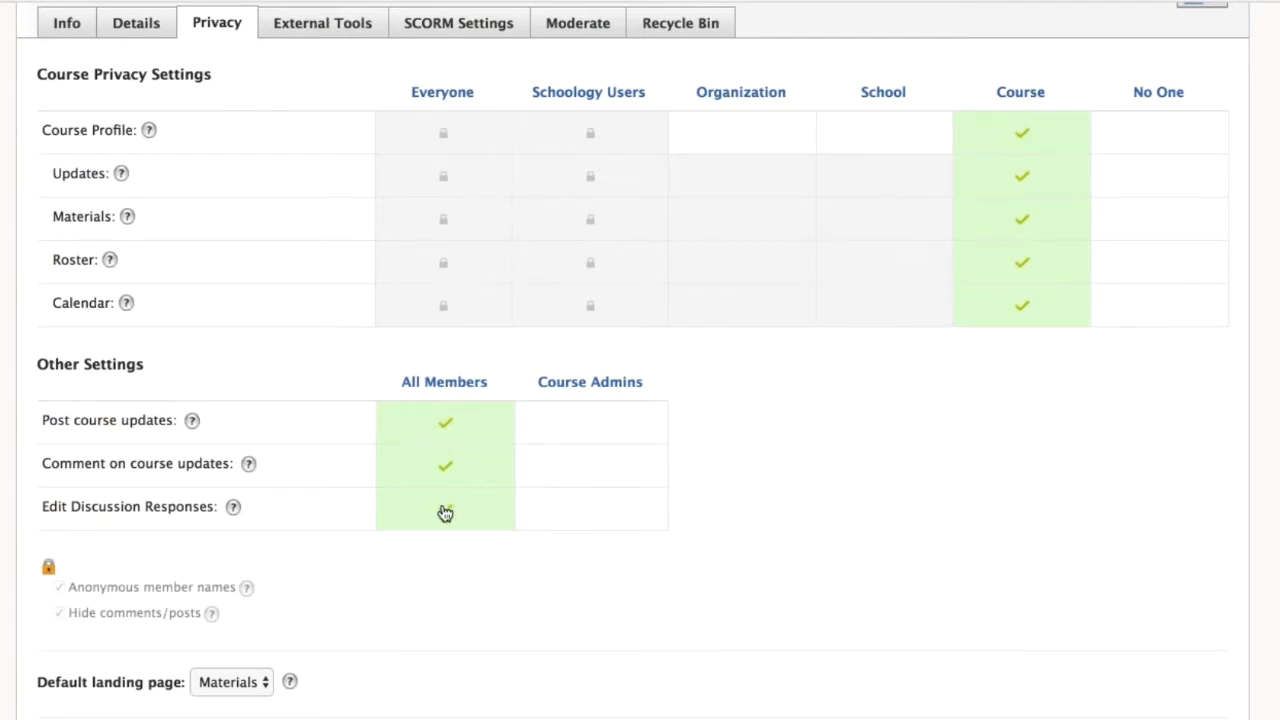
{"action": "left_click", "coordinate": [579, 472]}
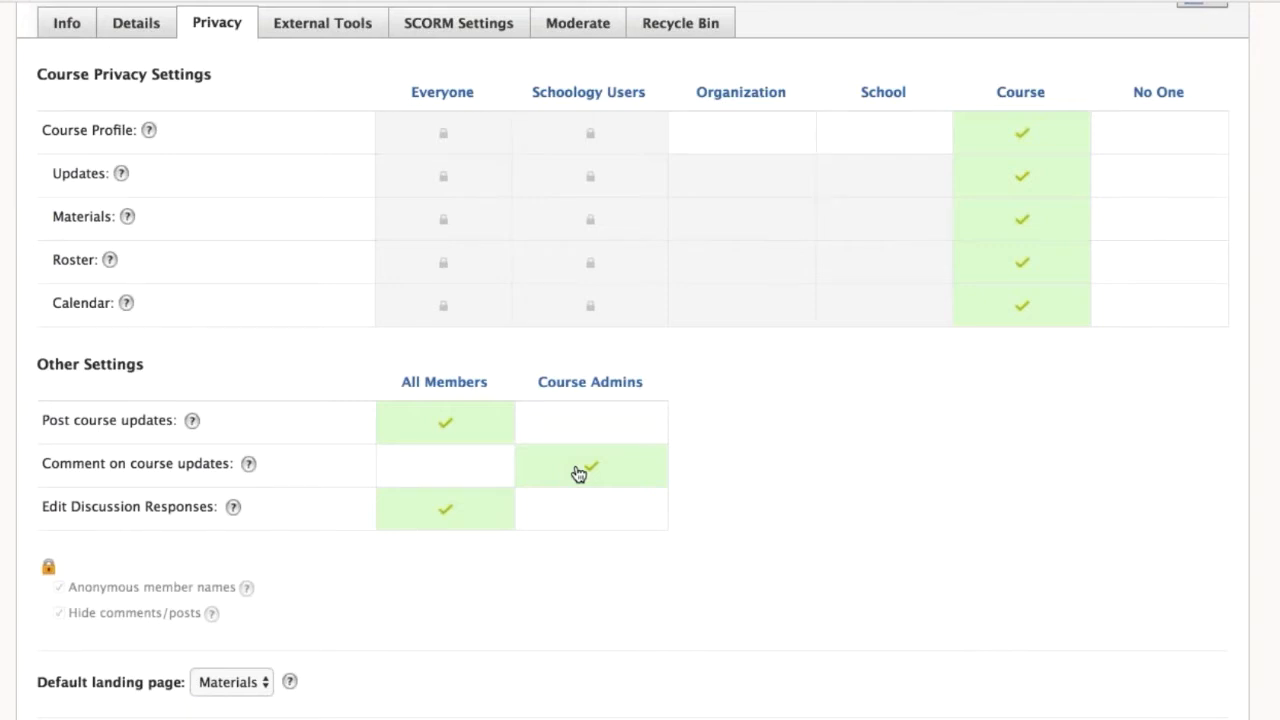
{"action": "left_click", "coordinate": [588, 424]}
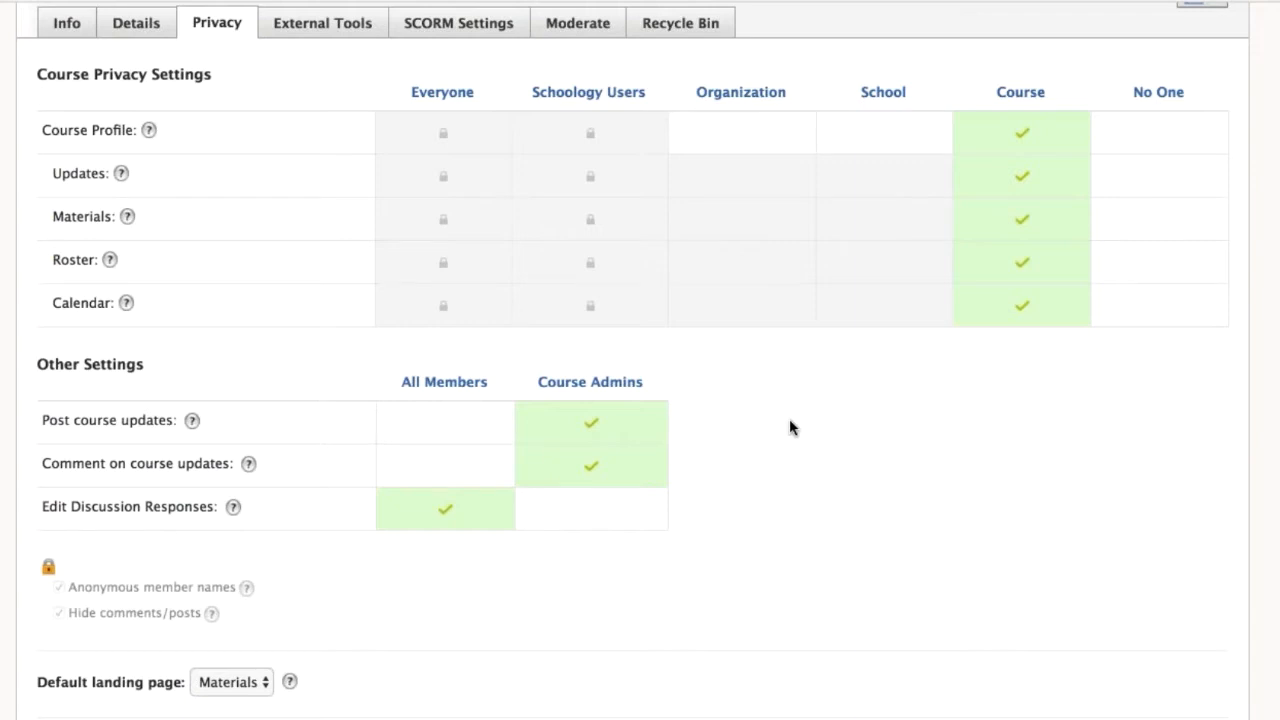
{"action": "scroll", "coordinate": [790, 428], "scroll_direction": "down", "scroll_amount": 2}
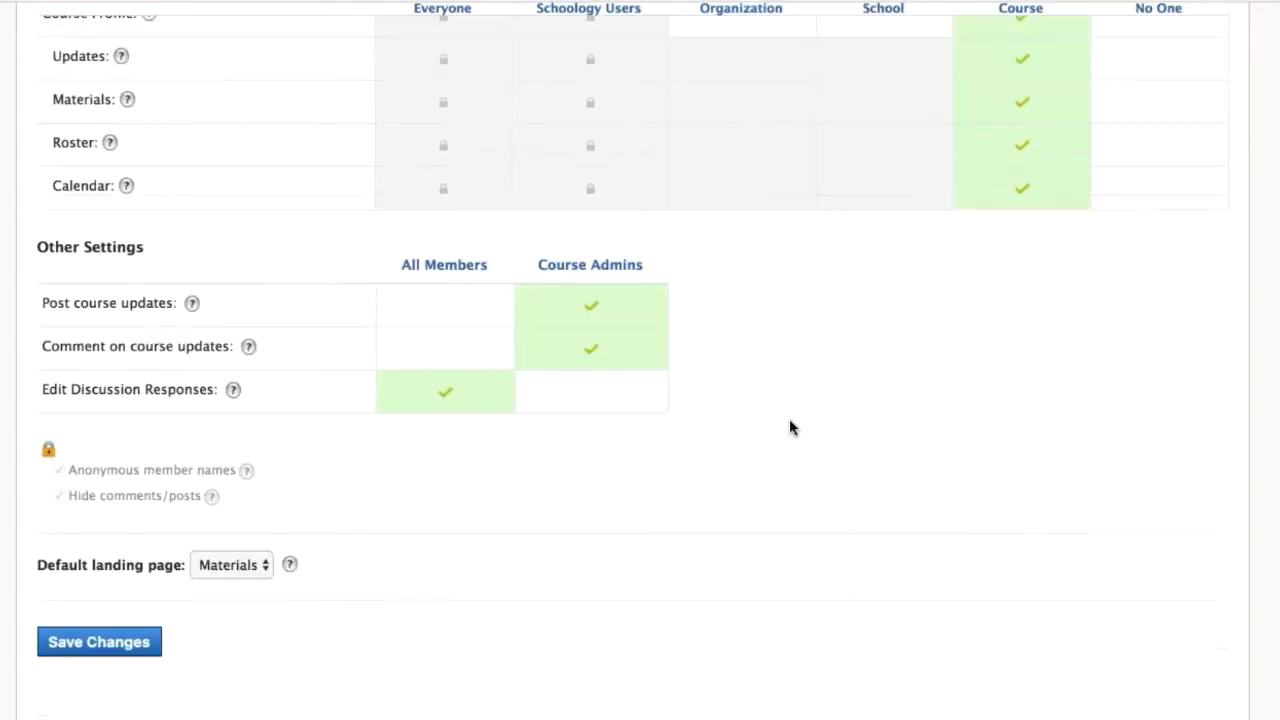
{"action": "left_click", "coordinate": [145, 642]}
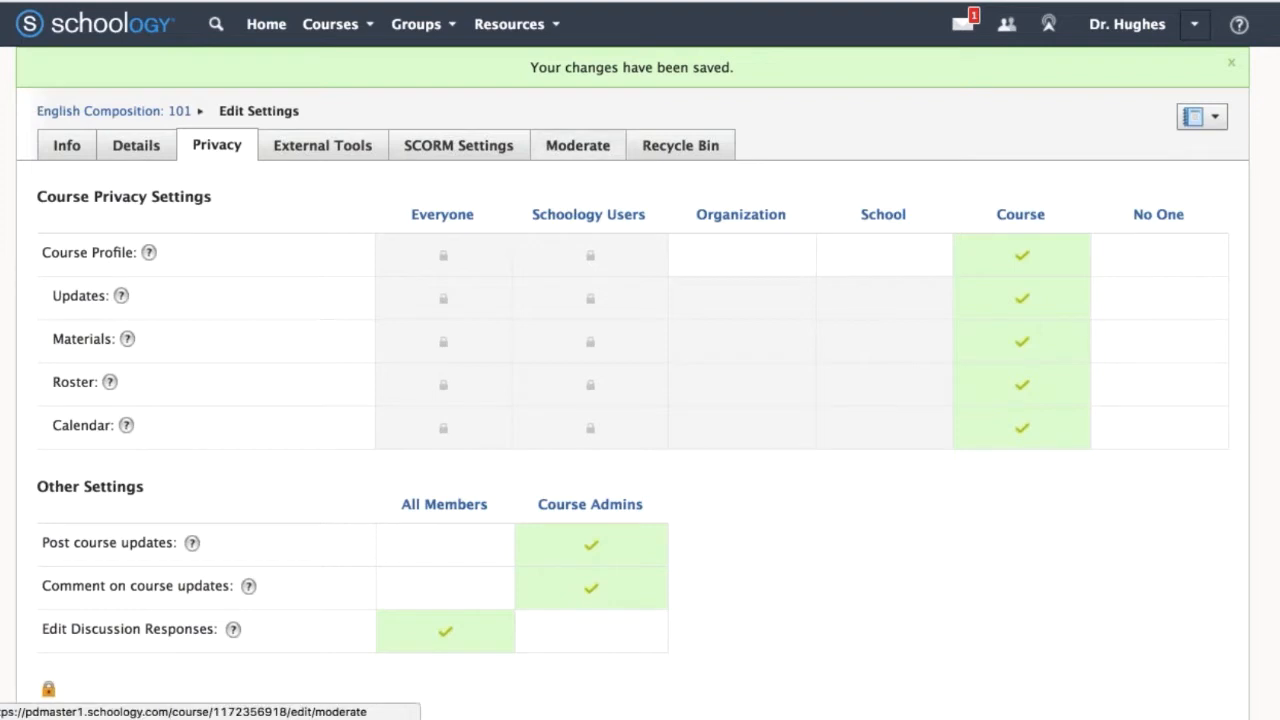
View the course's post moderation page, annotate it with Deskscribble, and return to the English Composition: 101 course page.
{"action": "left_click", "coordinate": [578, 145]}
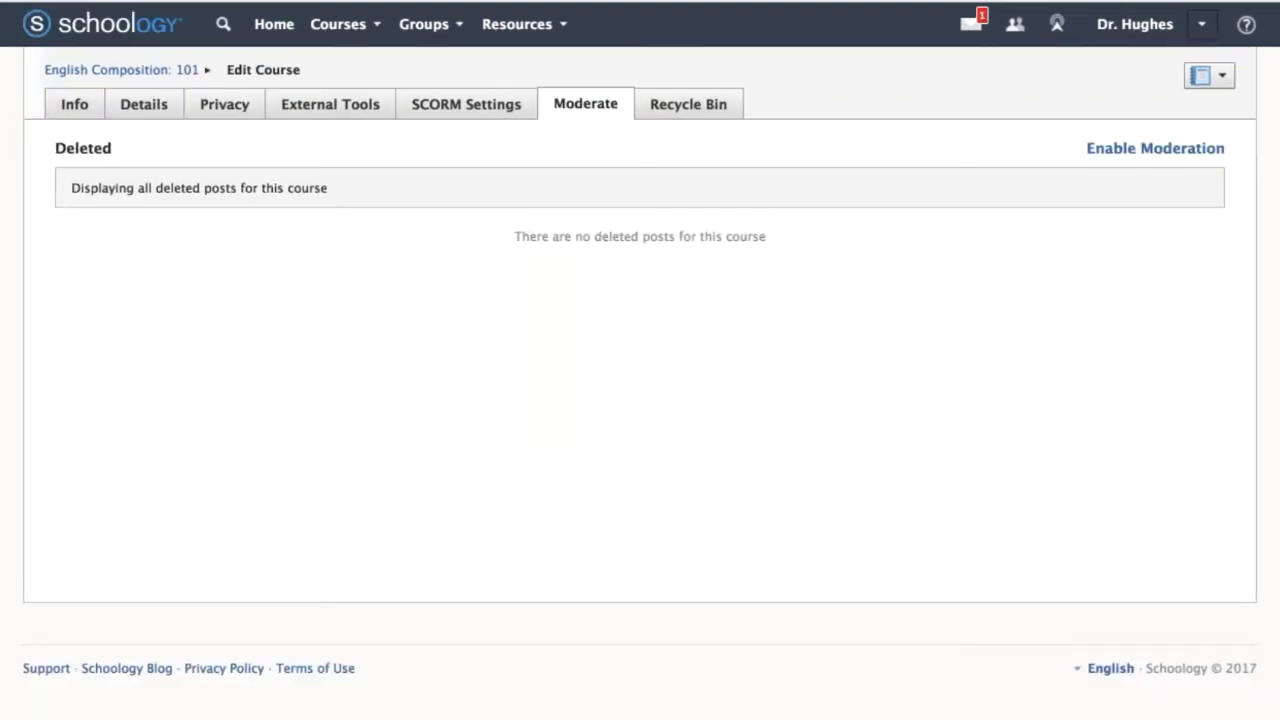
{"action": "key", "text": "super+Tab"}
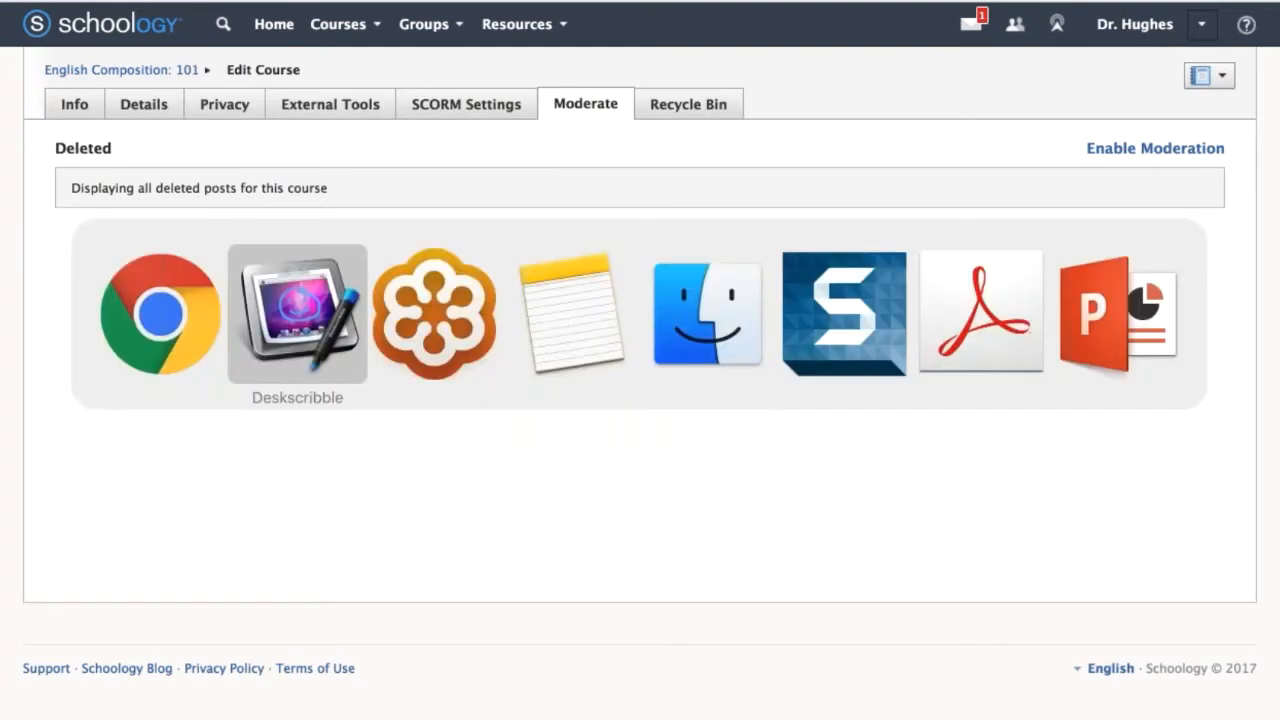
{"action": "mouse_move", "coordinate": [118, 160]}
{"action": "left_mouse_down"}
{"action": "mouse_move", "coordinate": [5, 560]}
{"action": "mouse_move", "coordinate": [252, 535]}
{"action": "left_mouse_up"}
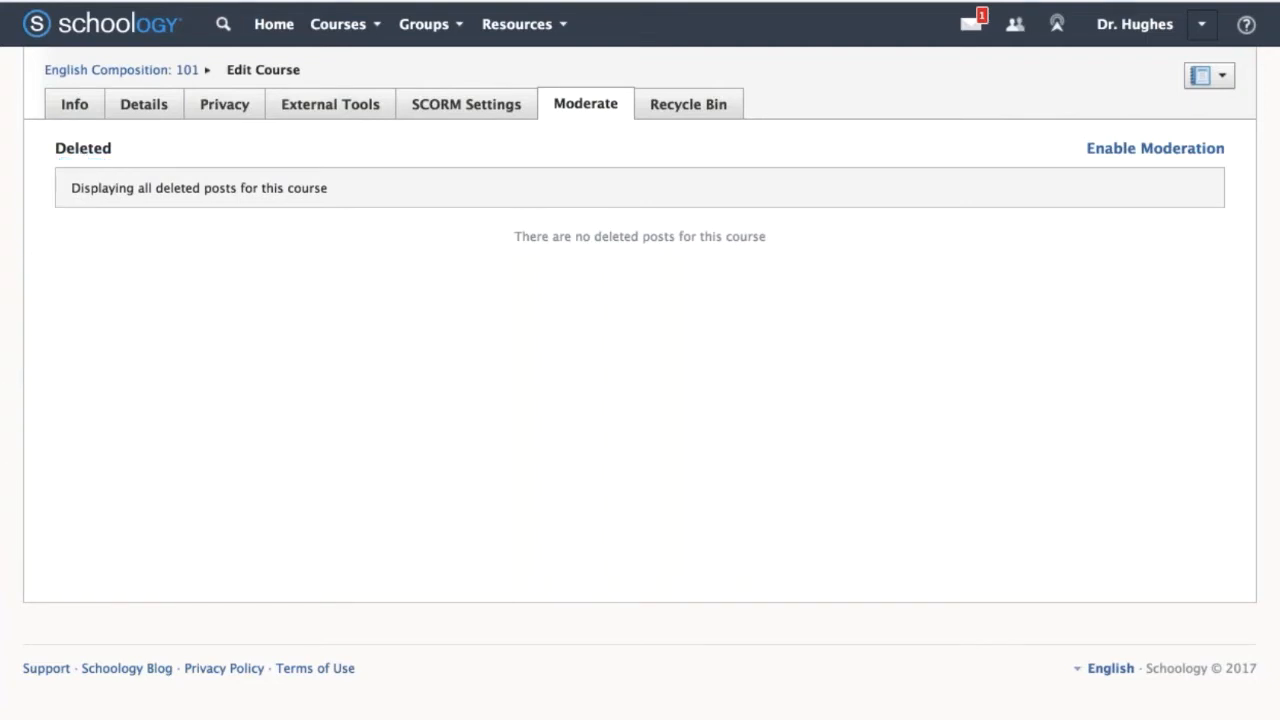
{"action": "left_click", "coordinate": [120, 72]}
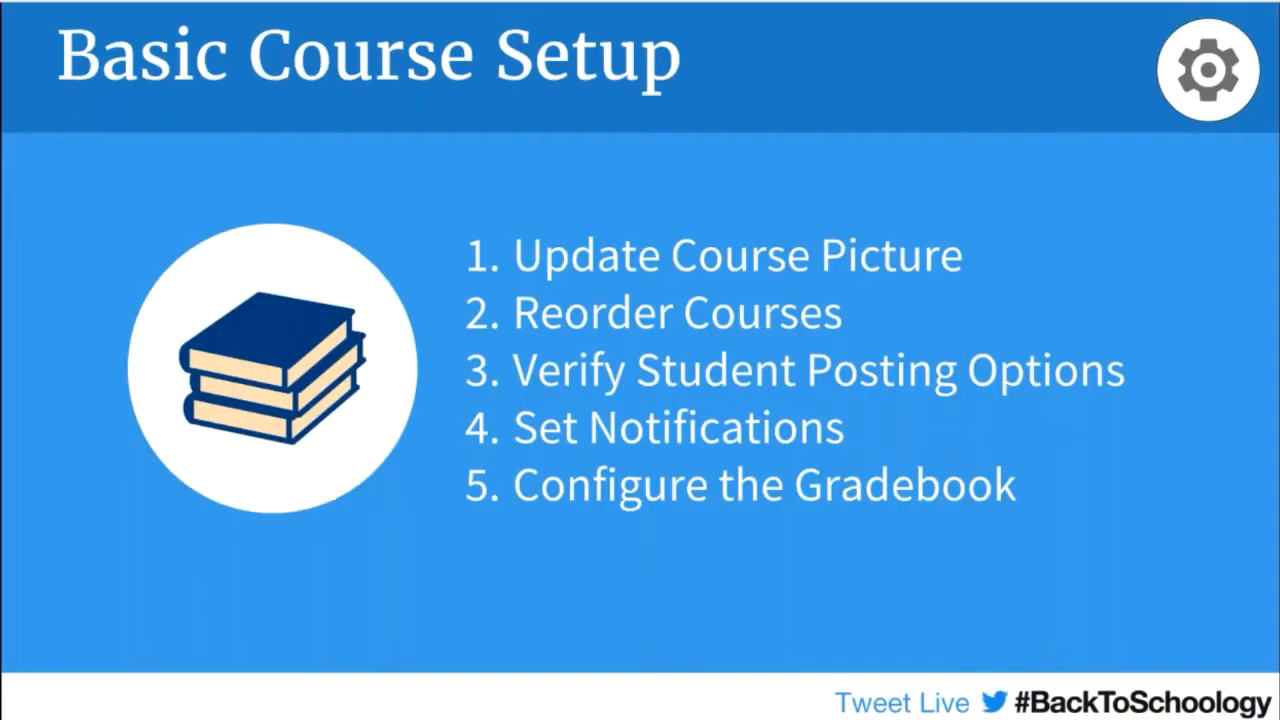
Tick off Update Course Picture, Reorder Courses and Verify Student Posting Options on the Basic Course Setup slide with Deskscribble.
{"action": "key", "text": "super+Tab"}
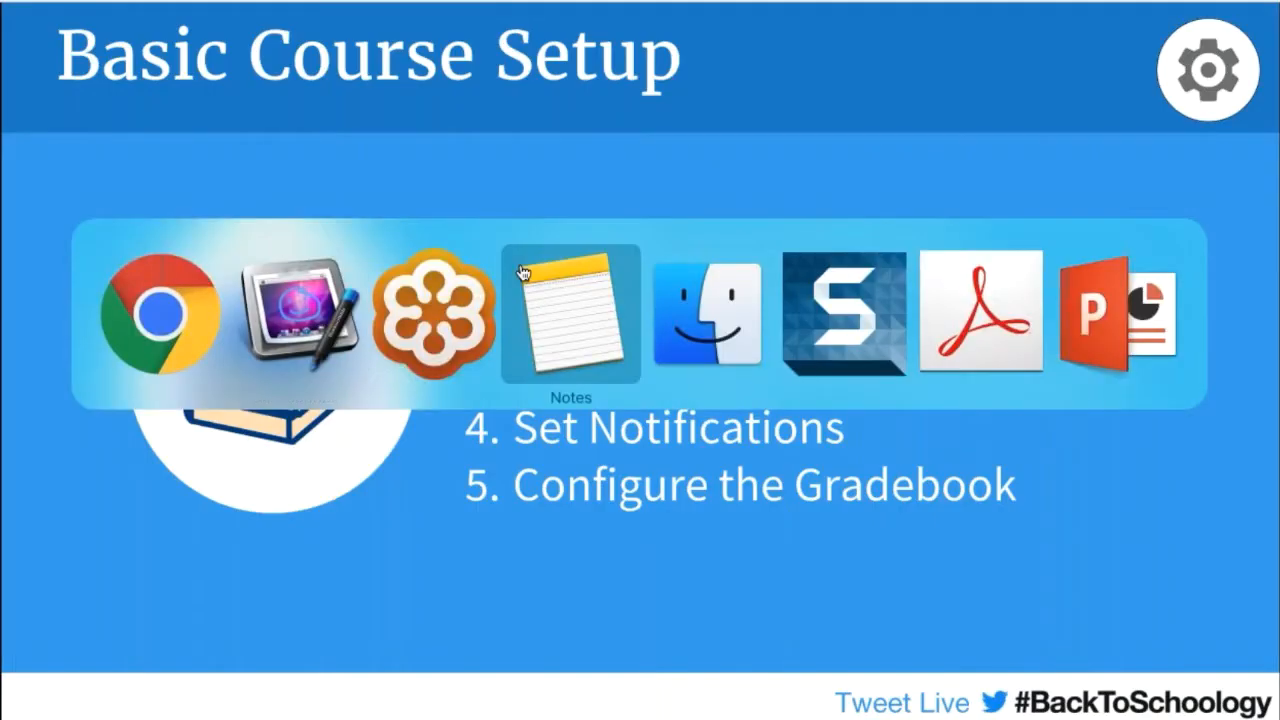
{"action": "left_click", "coordinate": [273, 318]}
{"action": "left_click_drag", "start_coordinate": [428, 271], "coordinate": [502, 228]}
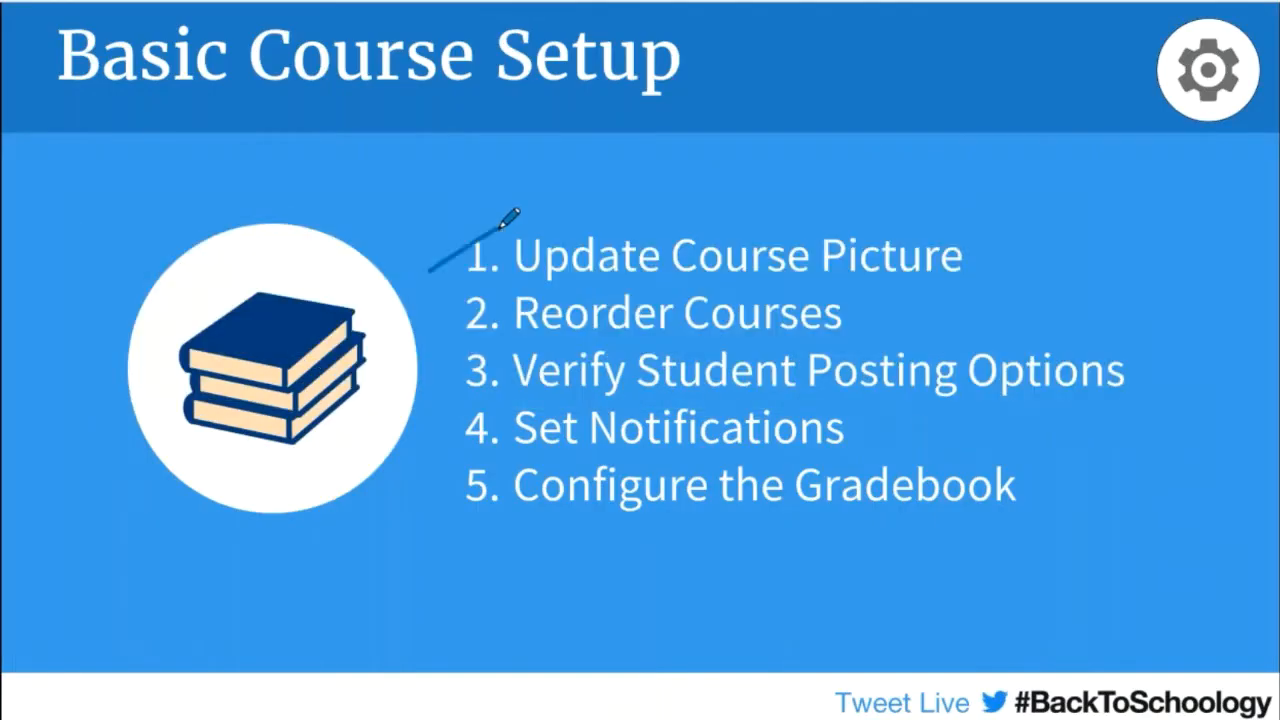
{"action": "left_click", "coordinate": [438, 320]}
{"action": "left_click_drag", "start_coordinate": [438, 322], "coordinate": [484, 280]}
{"action": "left_click_drag", "start_coordinate": [452, 380], "coordinate": [500, 336]}
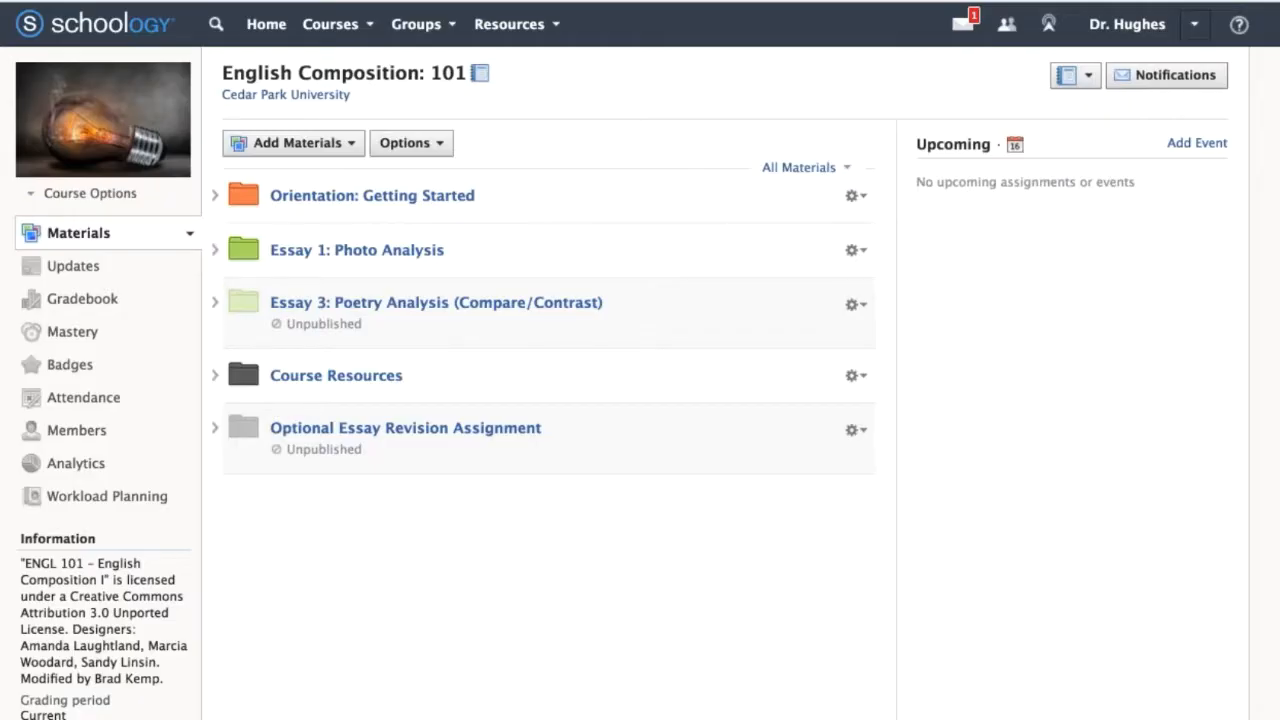
{"action": "key", "text": "super+Tab"}
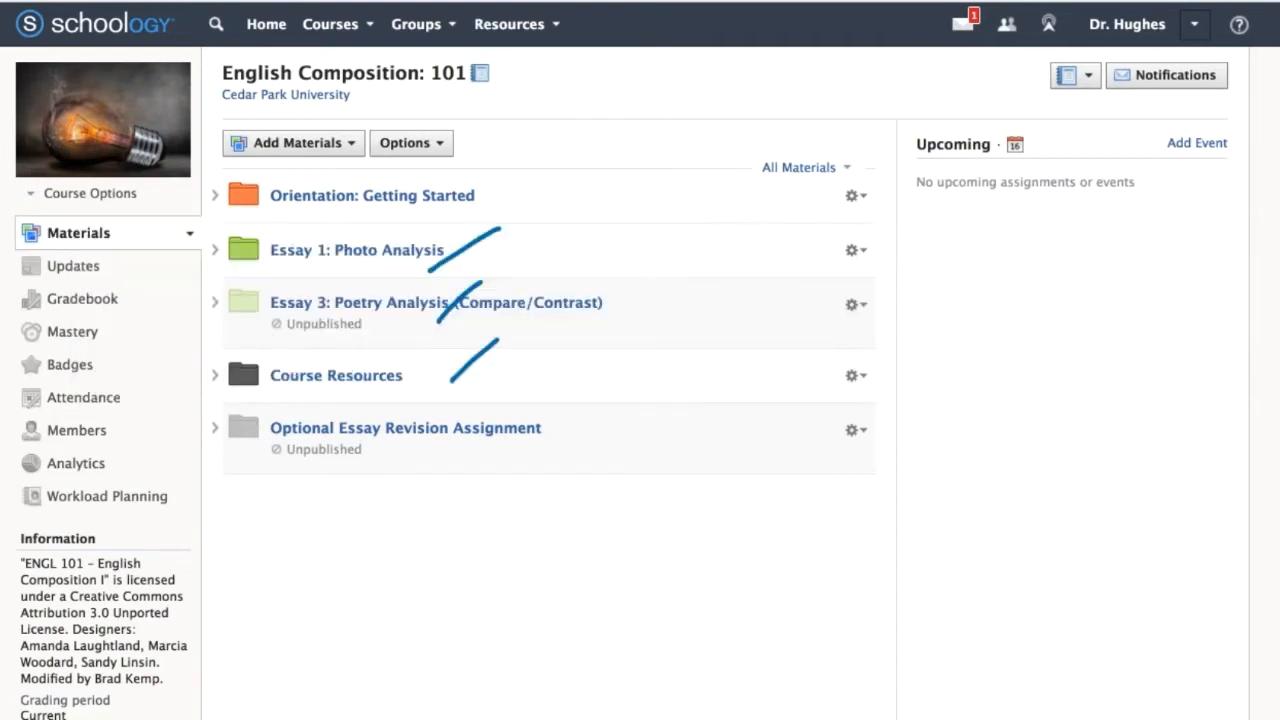
Turn off the course e-mail notifications for updates posted, comments on my posts, assignment submissions and users joining, and save the changes.
{"action": "mouse_move", "coordinate": [1250, 50]}
{"action": "left_mouse_down"}
{"action": "mouse_move", "coordinate": [1126, 122]}
{"action": "mouse_move", "coordinate": [1278, 130]}
{"action": "left_mouse_up"}
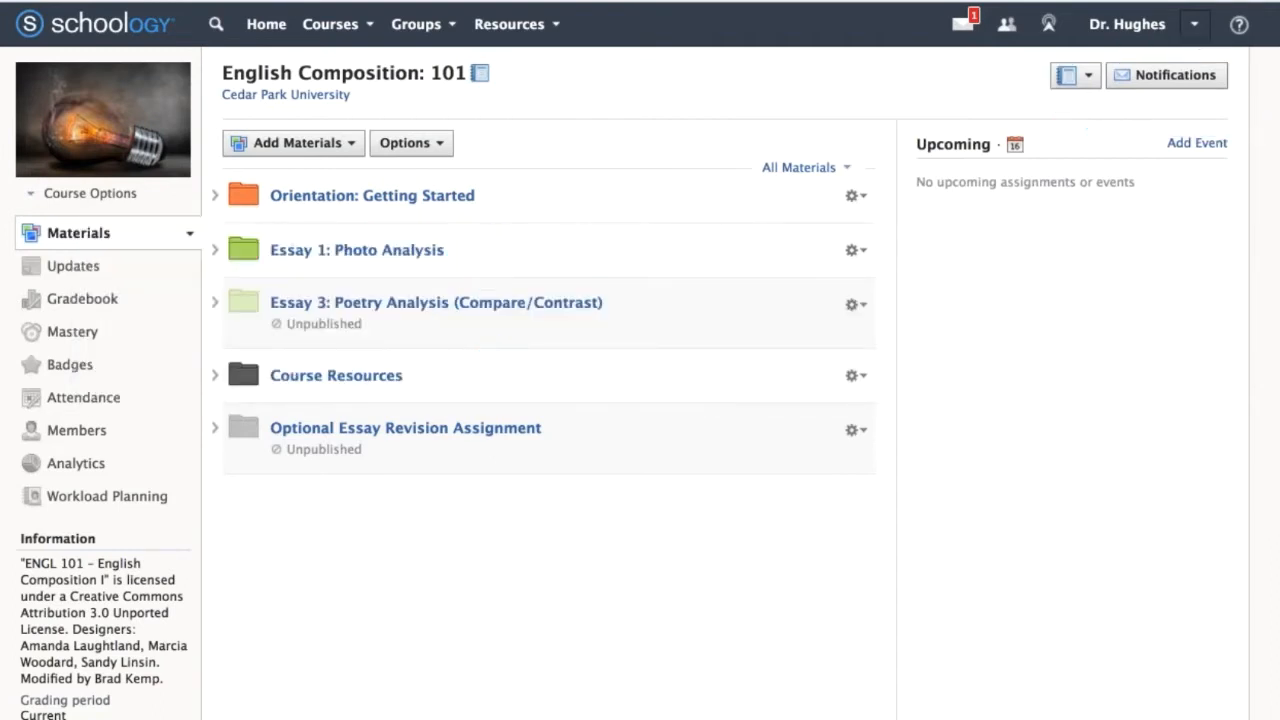
{"action": "left_click", "coordinate": [1198, 78]}
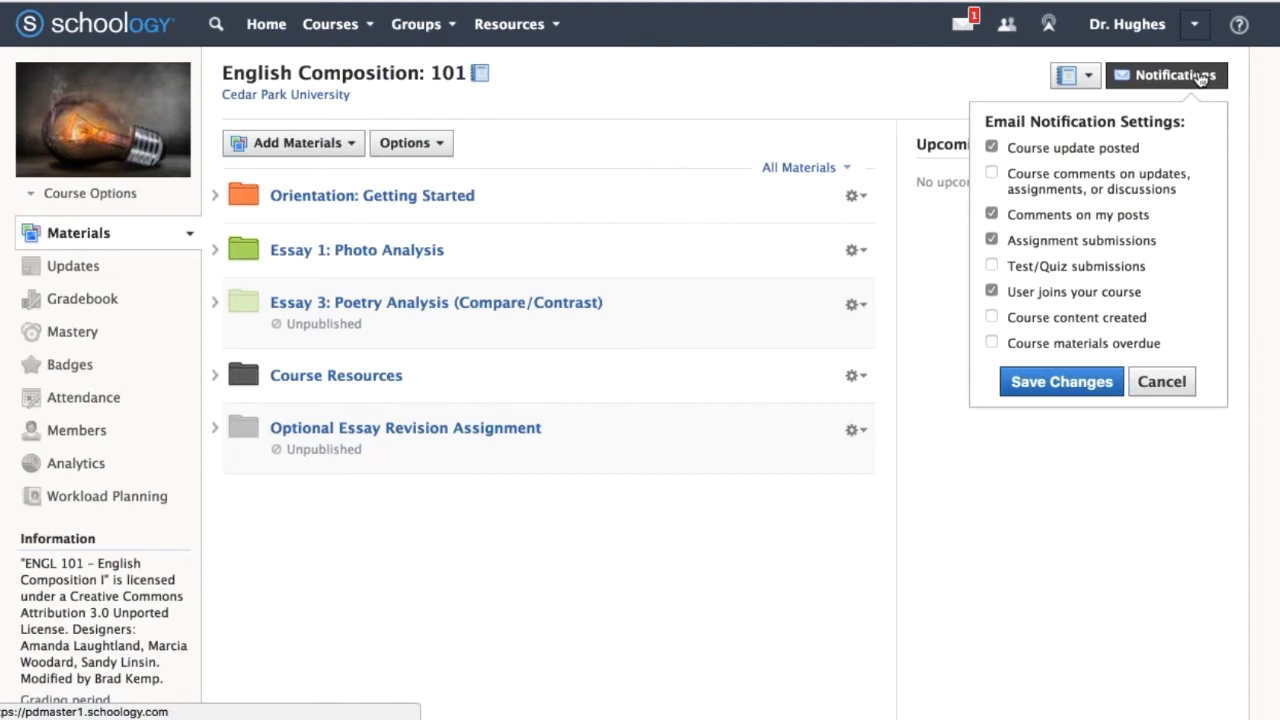
{"action": "left_click", "coordinate": [991, 147]}
{"action": "left_click", "coordinate": [991, 214]}
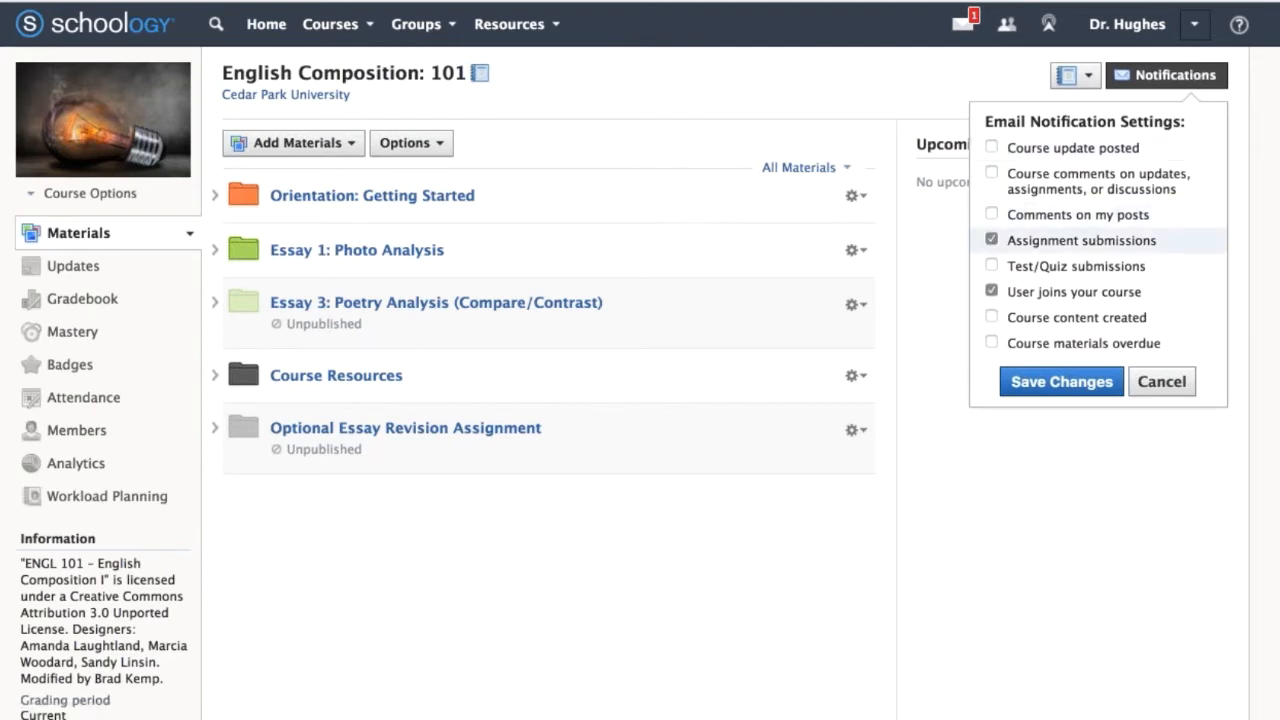
{"action": "left_click", "coordinate": [991, 240]}
{"action": "left_click", "coordinate": [992, 291]}
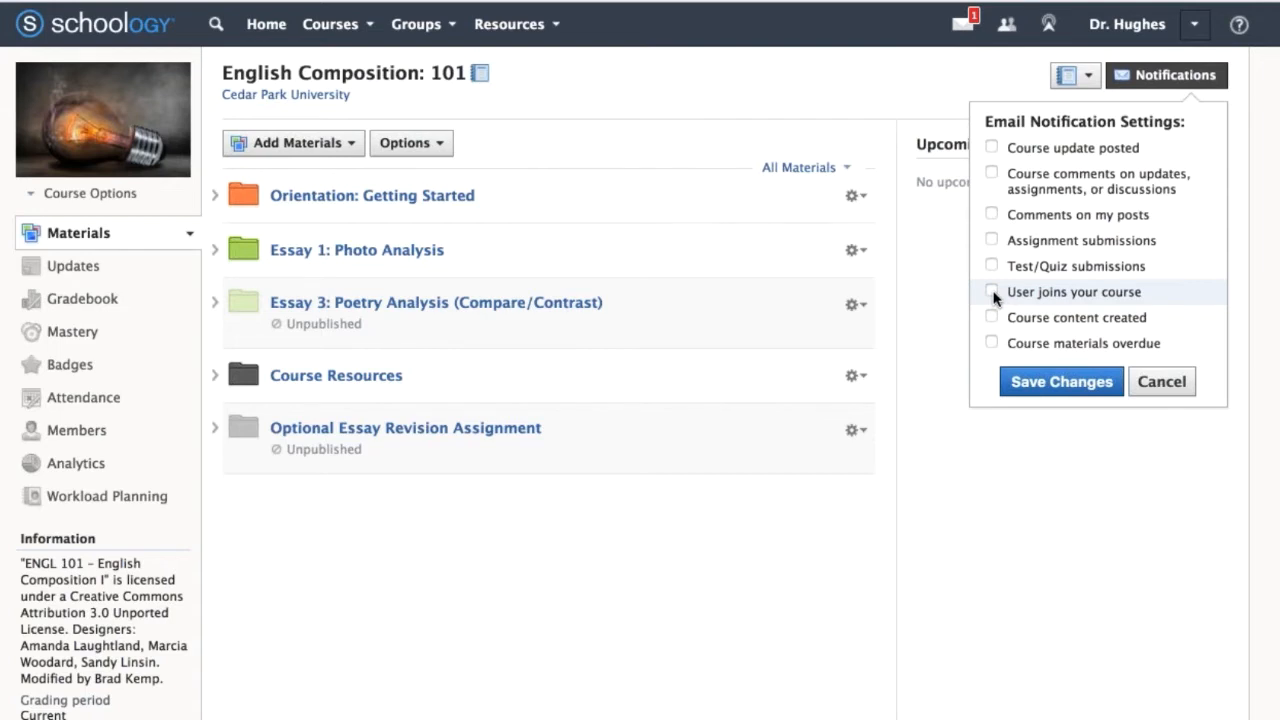
{"action": "left_click", "coordinate": [1061, 381]}
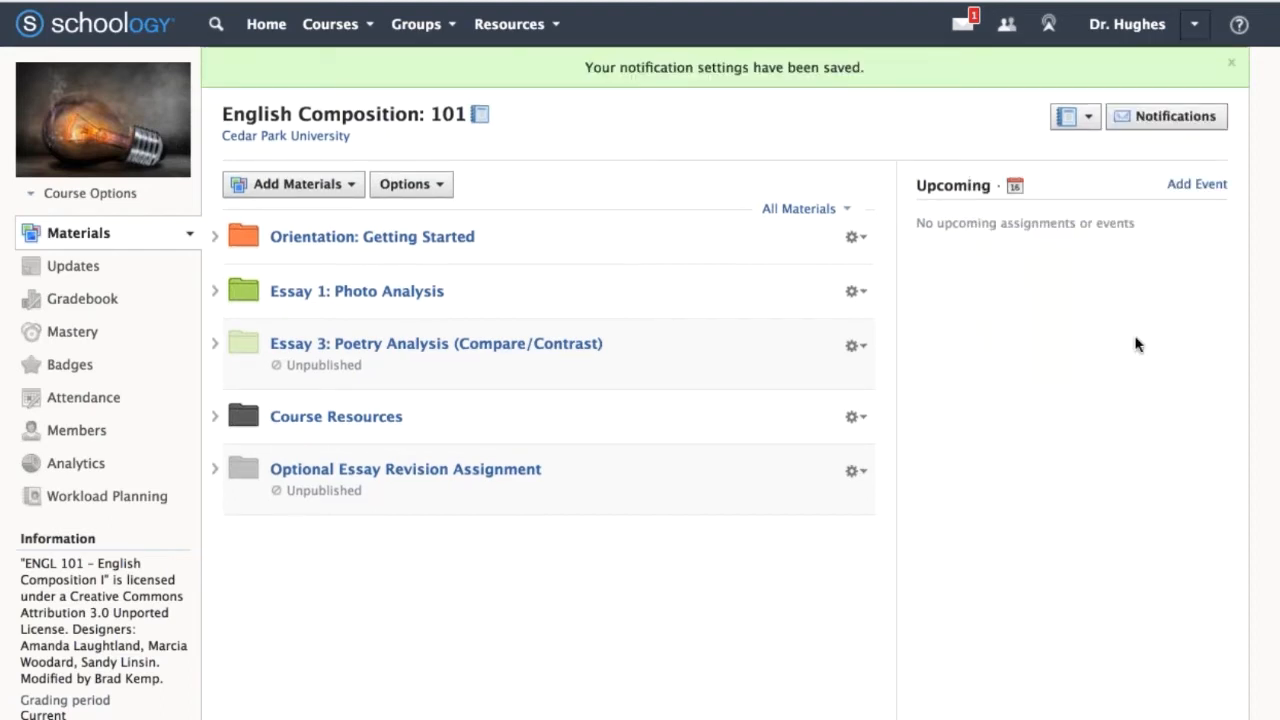
Check the account options for the Notifications settings, dismiss them, and open the course Gradebook.
{"action": "left_click", "coordinate": [1201, 25]}
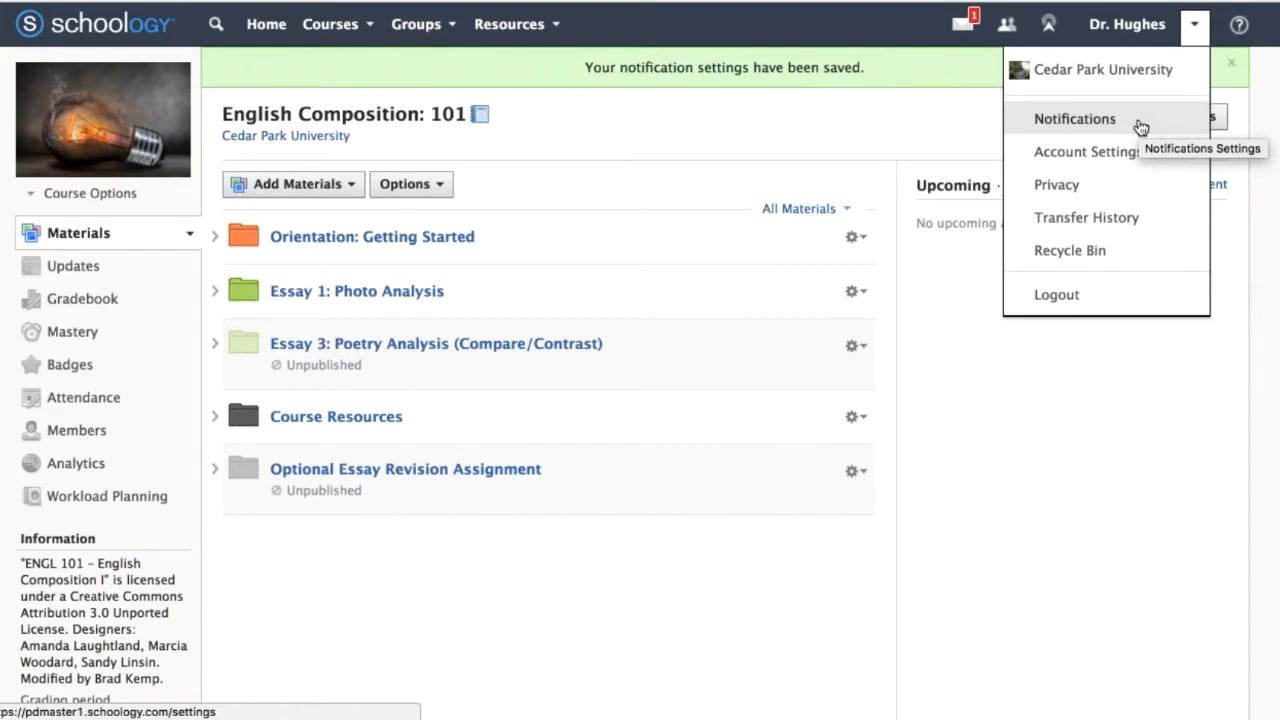
{"action": "left_click", "coordinate": [795, 119]}
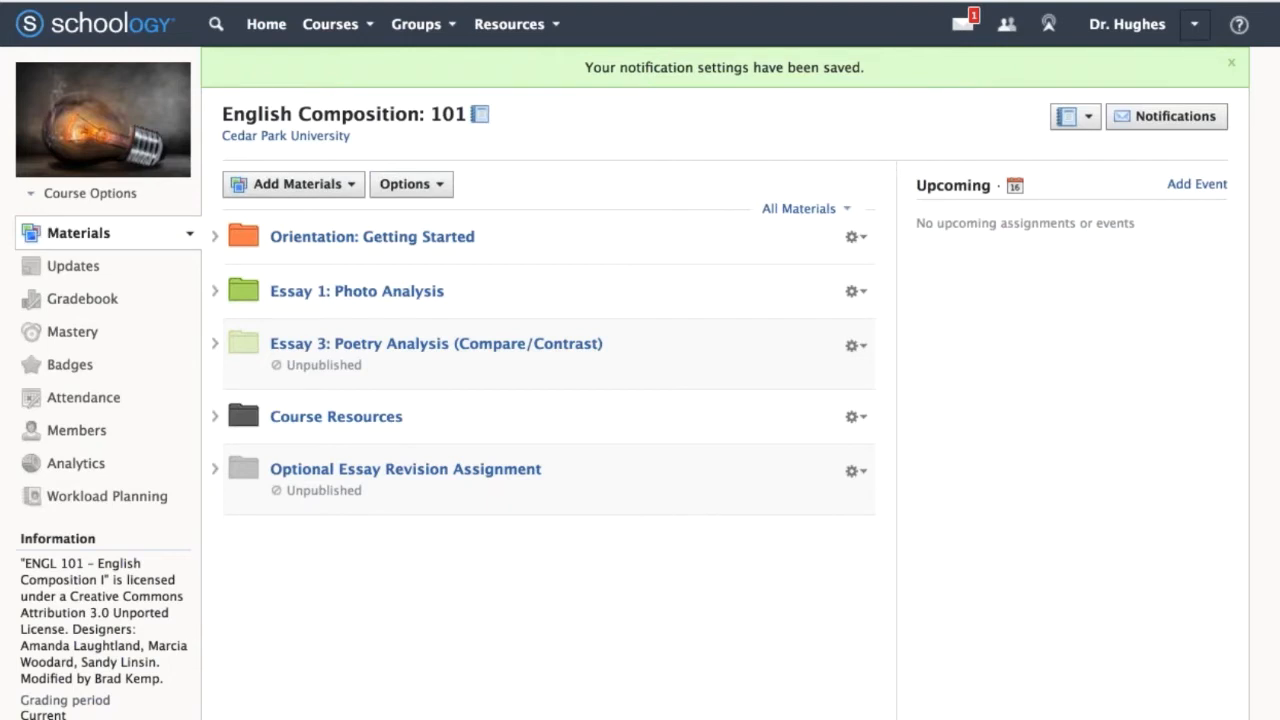
{"action": "left_click", "coordinate": [143, 307]}
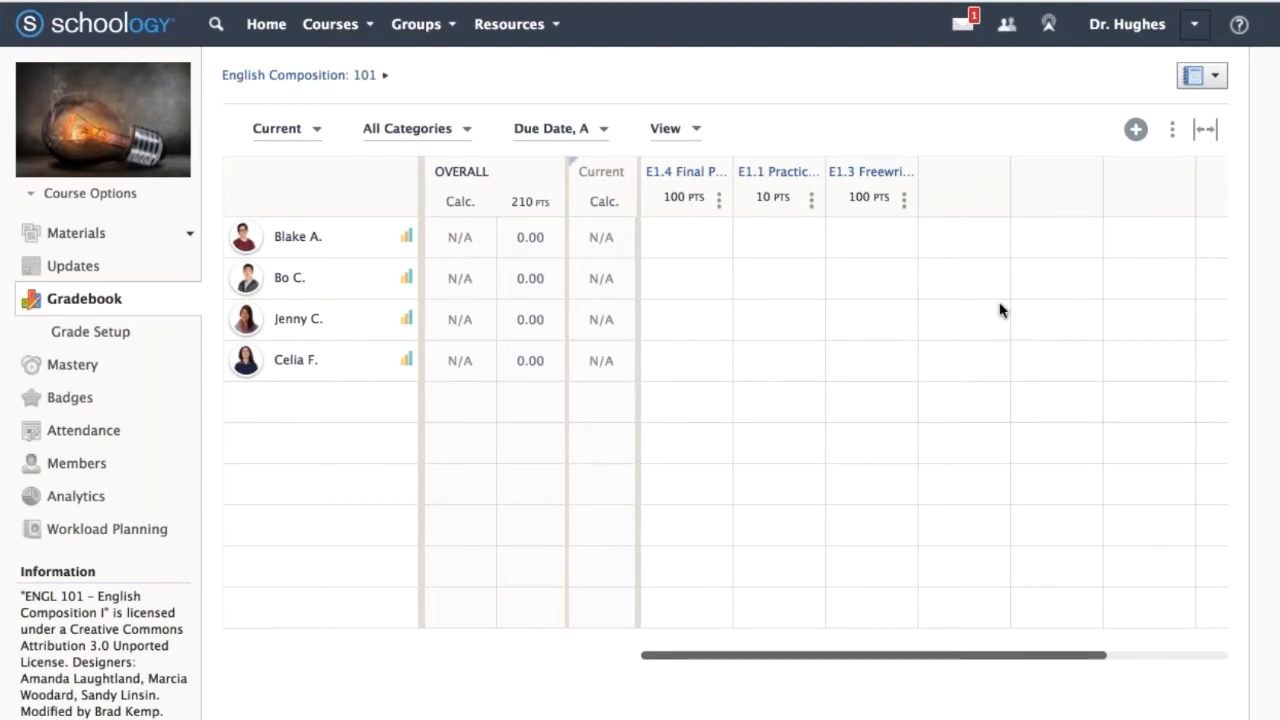
With Deskscribble, draw arrows across and down the gradebook grid, circle the View and Due Date options, and clear the annotations.
{"action": "mouse_move", "coordinate": [780, 281]}
{"action": "key", "text": "super+Tab"}
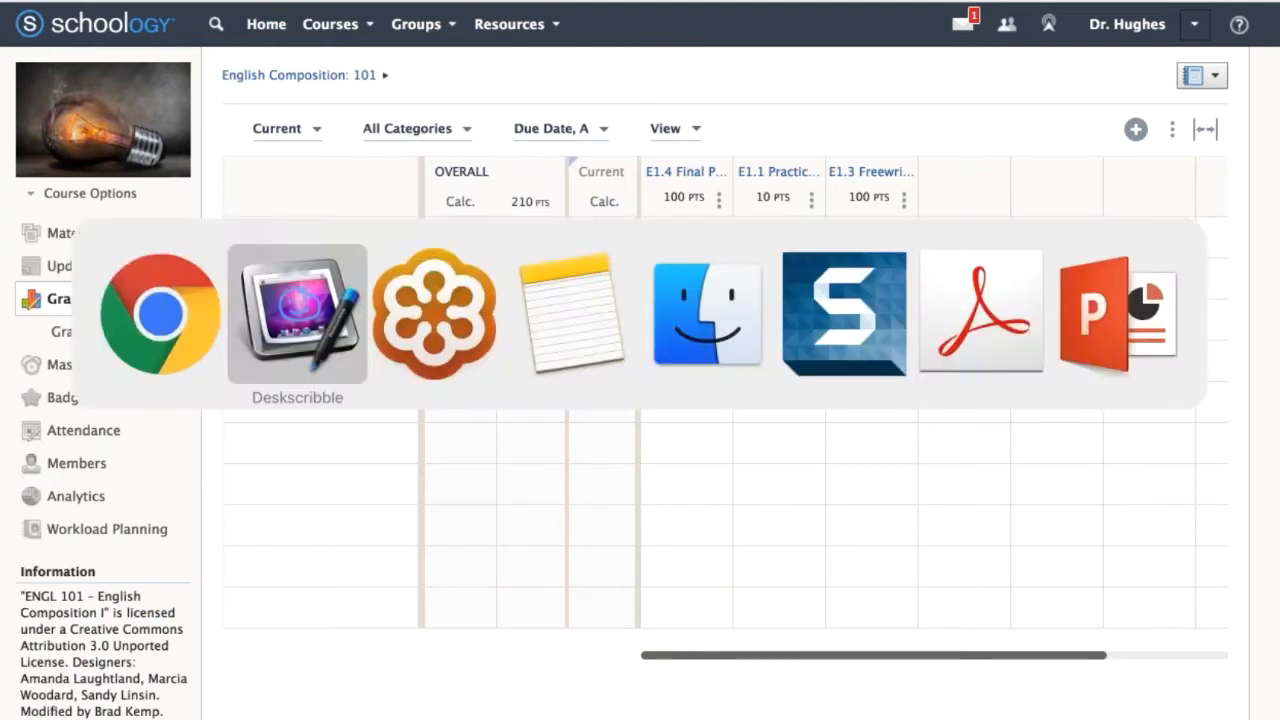
{"action": "mouse_move", "coordinate": [656, 151]}
{"action": "left_mouse_down"}
{"action": "mouse_move", "coordinate": [955, 134]}
{"action": "mouse_move", "coordinate": [932, 158]}
{"action": "left_mouse_up"}
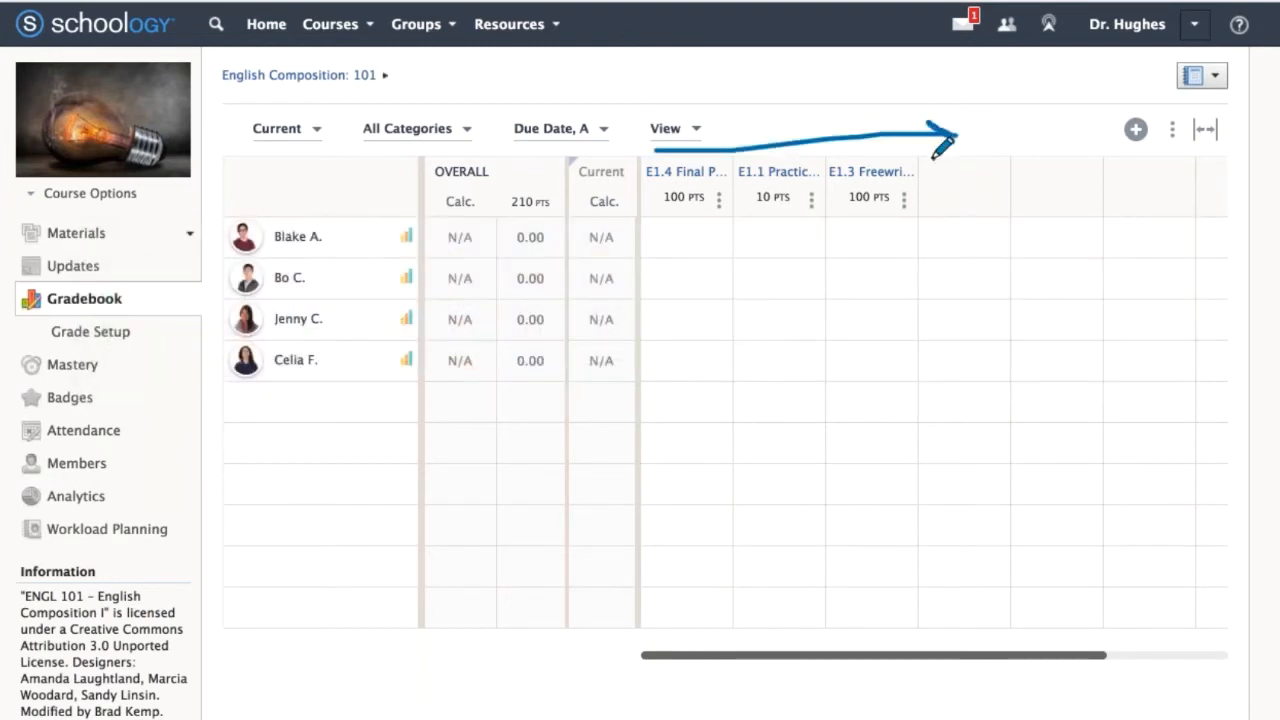
{"action": "mouse_move", "coordinate": [871, 228]}
{"action": "left_mouse_down"}
{"action": "mouse_move", "coordinate": [868, 392]}
{"action": "mouse_move", "coordinate": [882, 340]}
{"action": "left_mouse_up"}
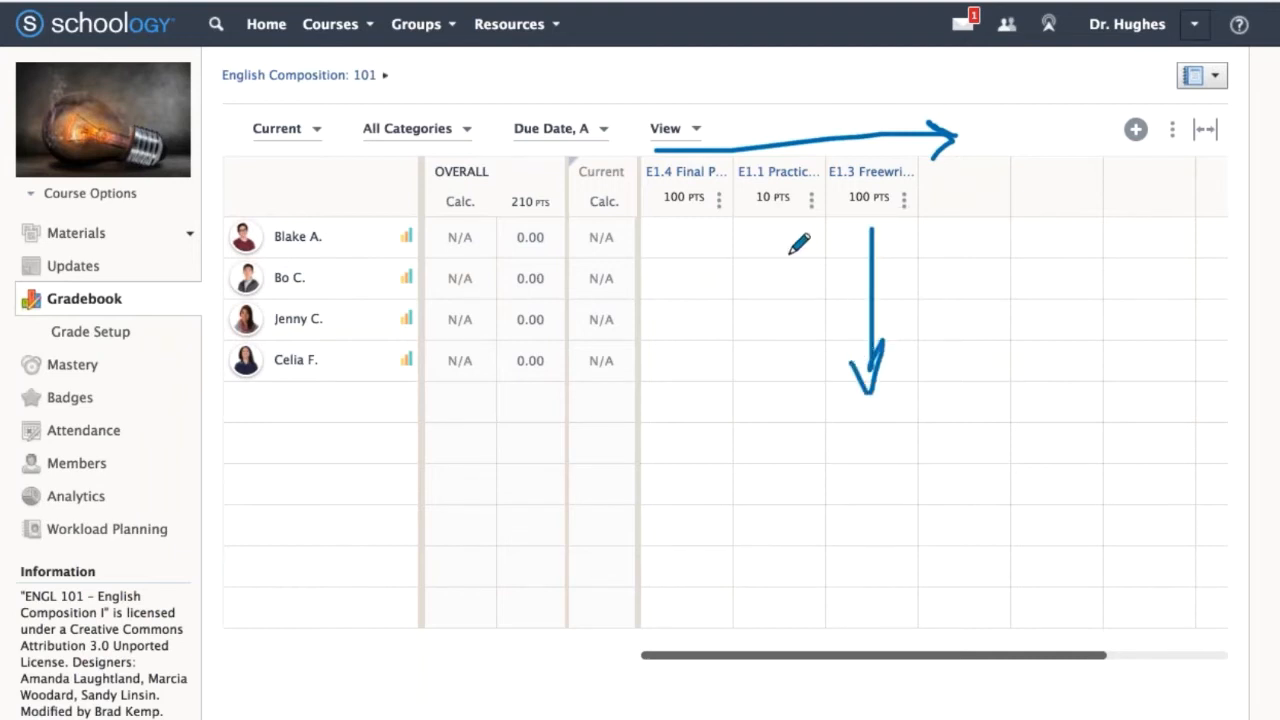
{"action": "mouse_move", "coordinate": [700, 107]}
{"action": "left_mouse_down"}
{"action": "mouse_move", "coordinate": [700, 150]}
{"action": "mouse_move", "coordinate": [698, 105]}
{"action": "left_mouse_up"}
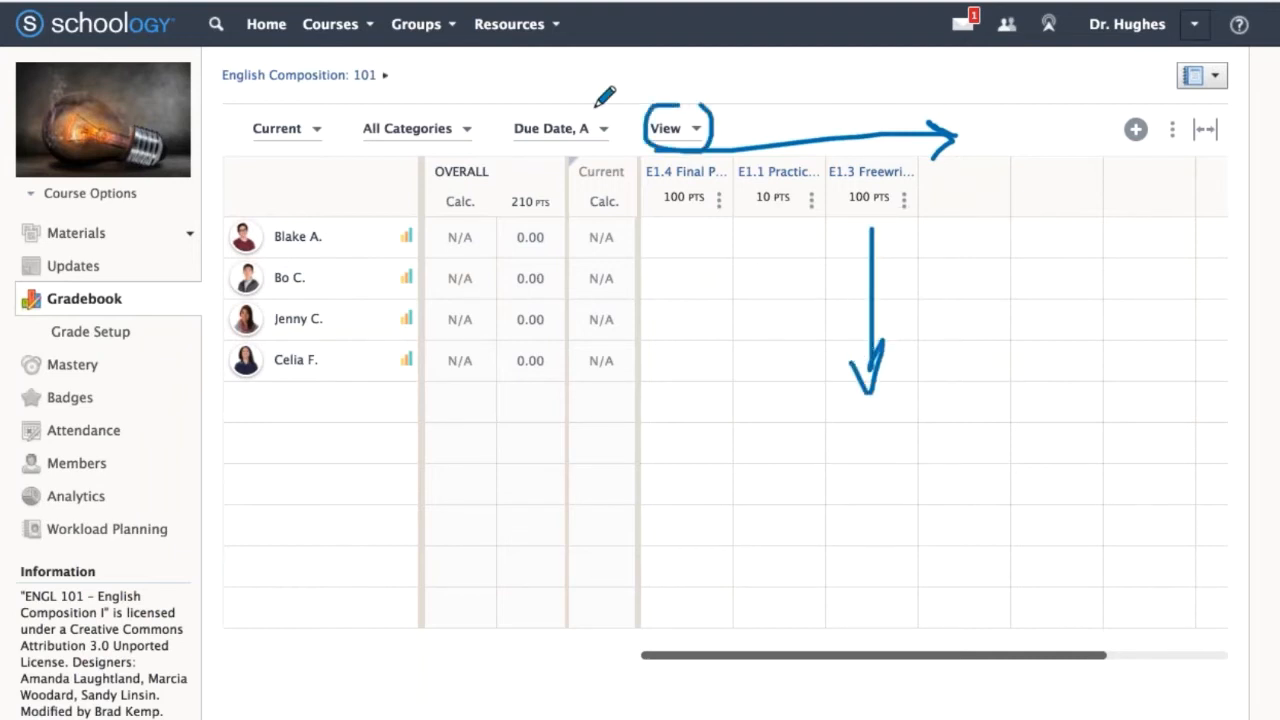
{"action": "mouse_move", "coordinate": [600, 100]}
{"action": "left_mouse_down"}
{"action": "mouse_move", "coordinate": [505, 140]}
{"action": "mouse_move", "coordinate": [614, 110]}
{"action": "left_mouse_up"}
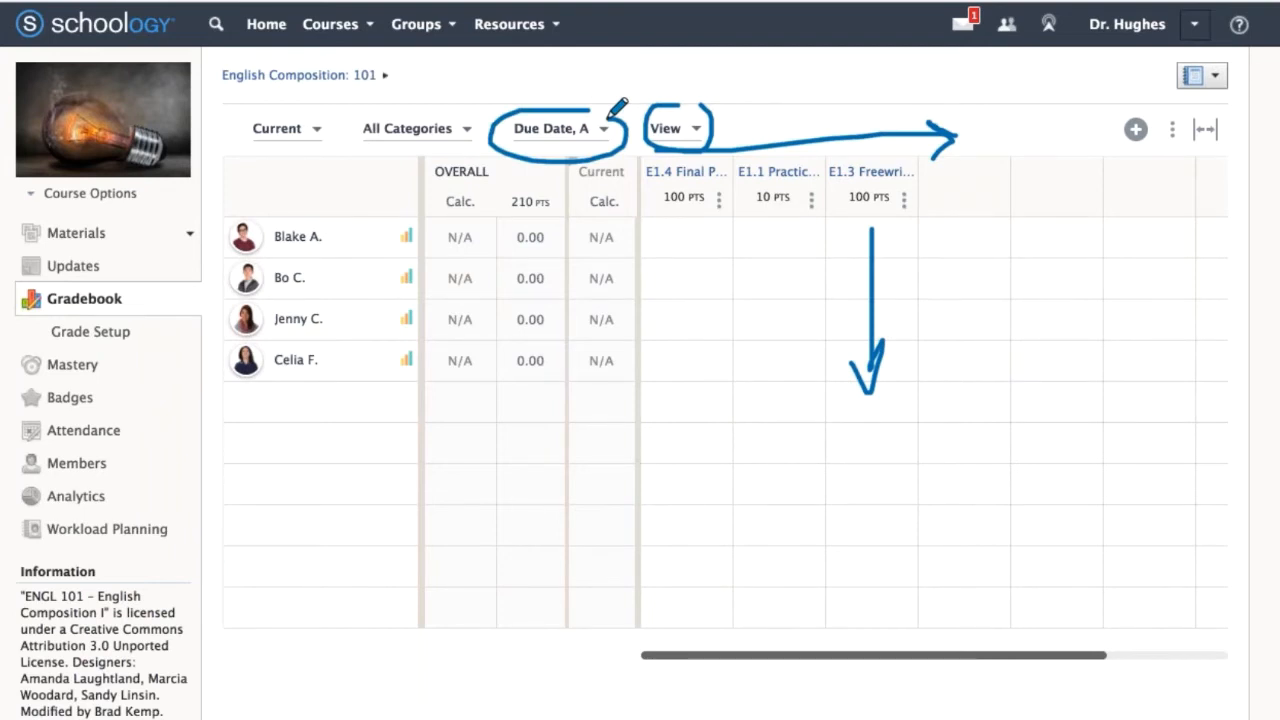
{"action": "key", "text": "Escape"}
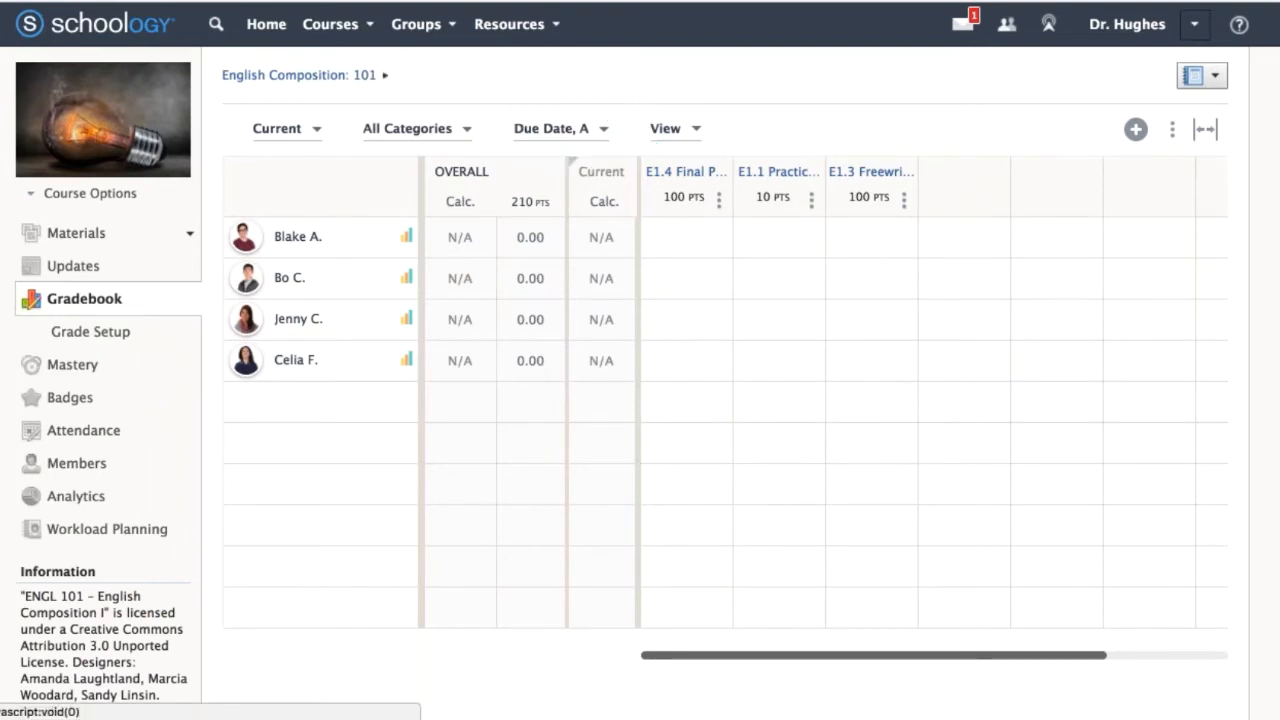
Circle Grade Setup with Deskscribble, clear the drawing, and open the Grade Setup page.
{"action": "key", "text": "super+Tab"}
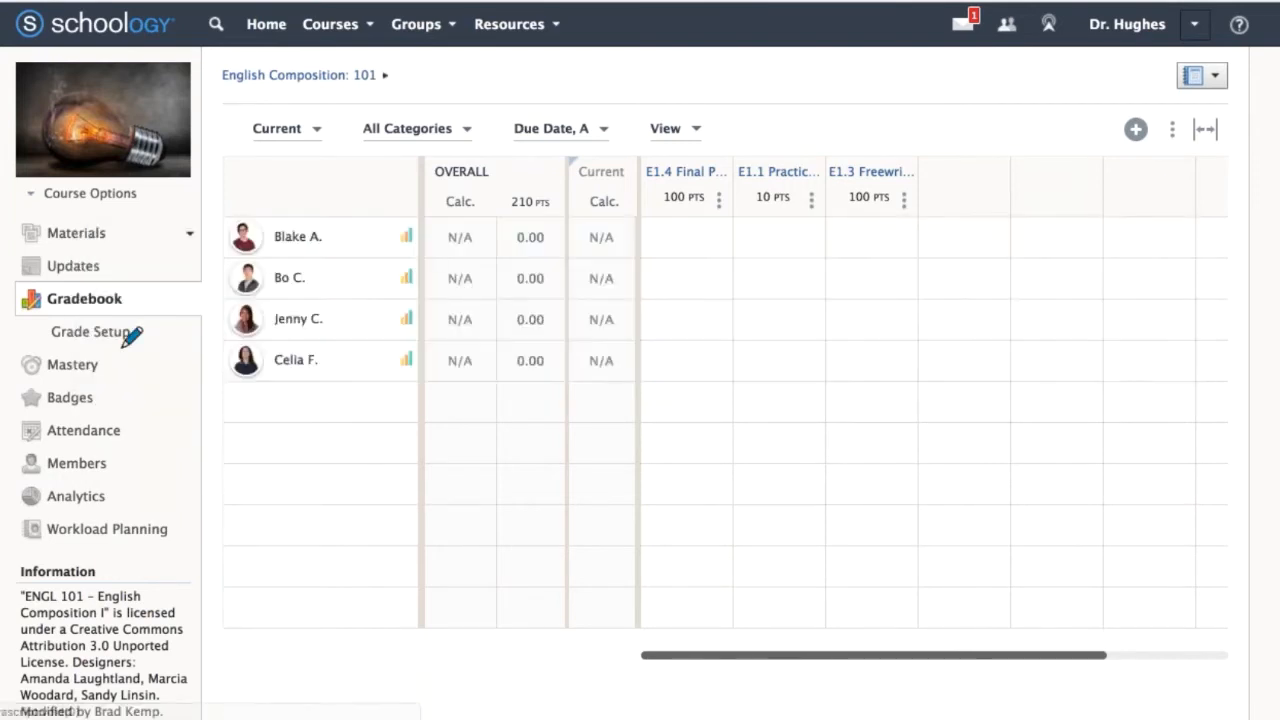
{"action": "mouse_move", "coordinate": [120, 318]}
{"action": "left_mouse_down"}
{"action": "mouse_move", "coordinate": [36, 362]}
{"action": "mouse_move", "coordinate": [130, 310]}
{"action": "left_mouse_up"}
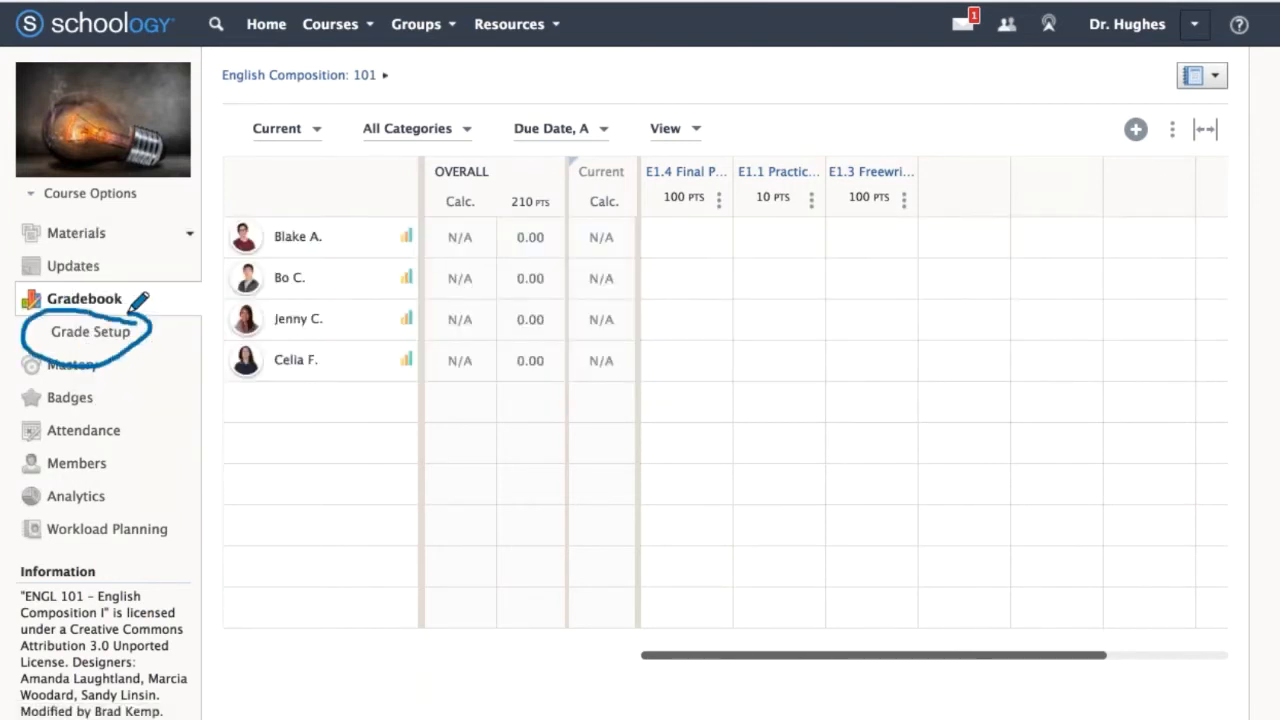
{"action": "key", "text": "Escape"}
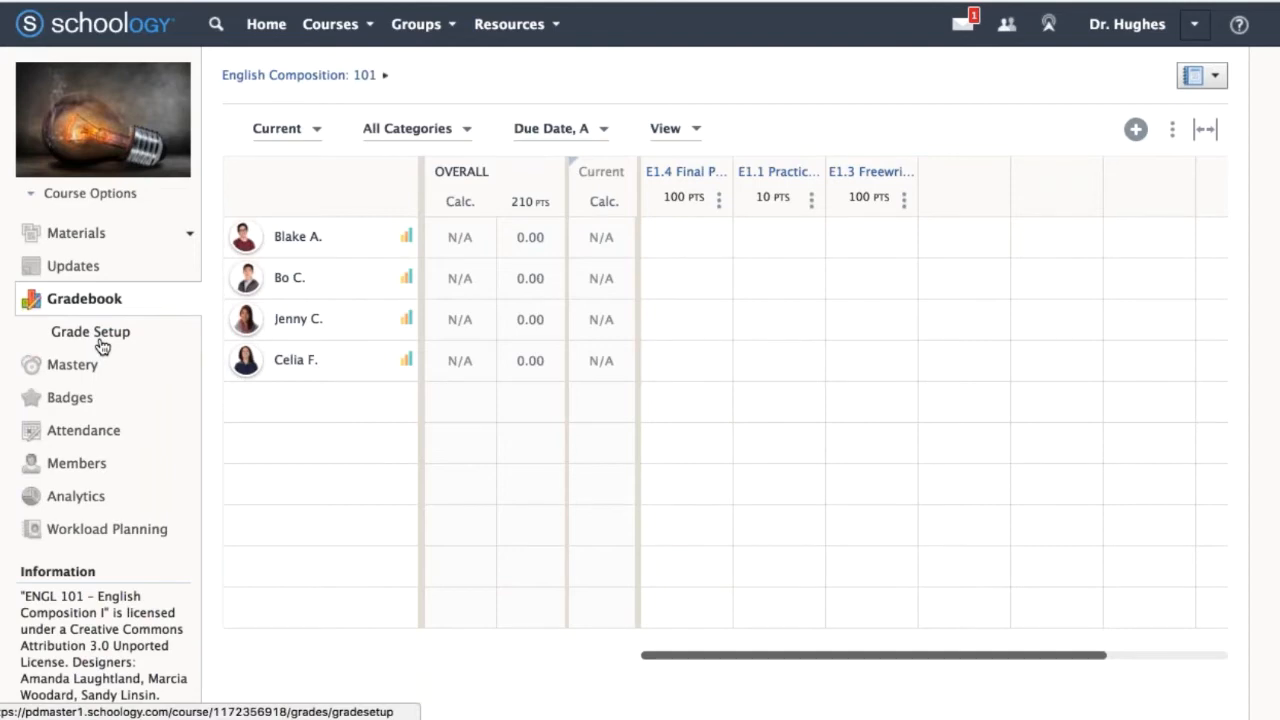
{"action": "left_click", "coordinate": [101, 343]}
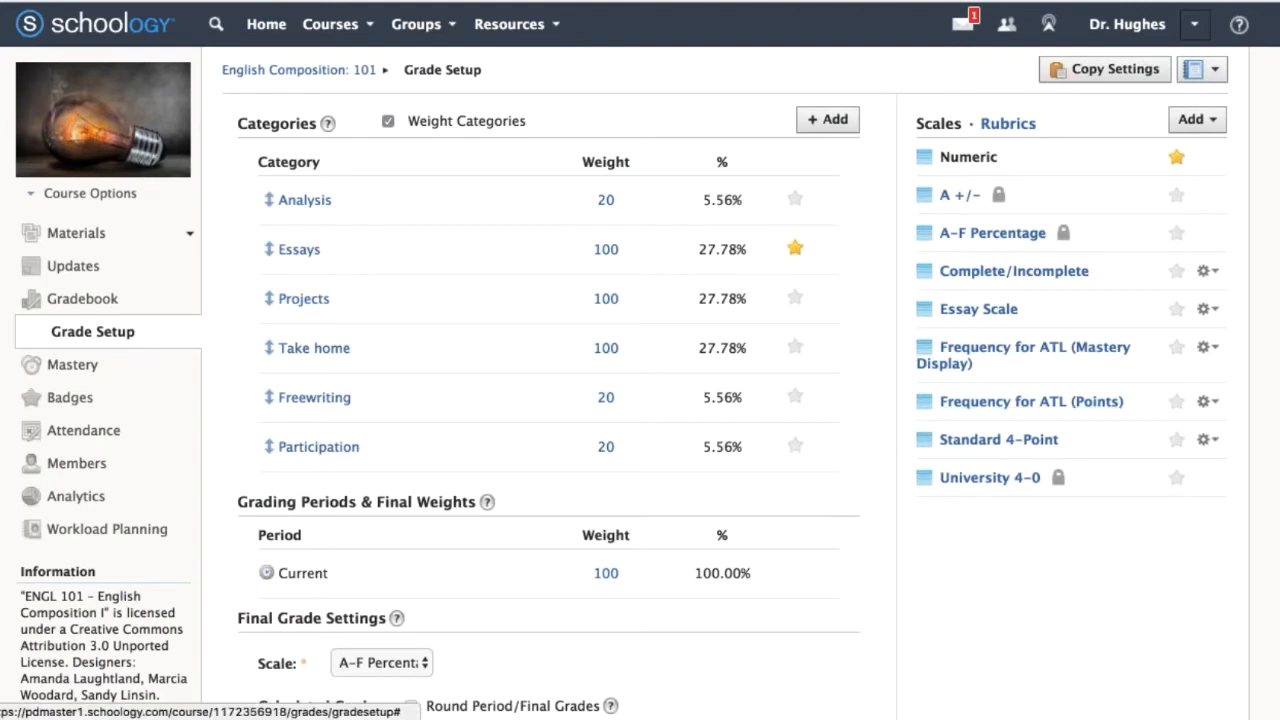
Examine the options for adding a scale or rubric, and review the final grade, grading column and visibility settings.
{"action": "left_click", "coordinate": [1197, 119]}
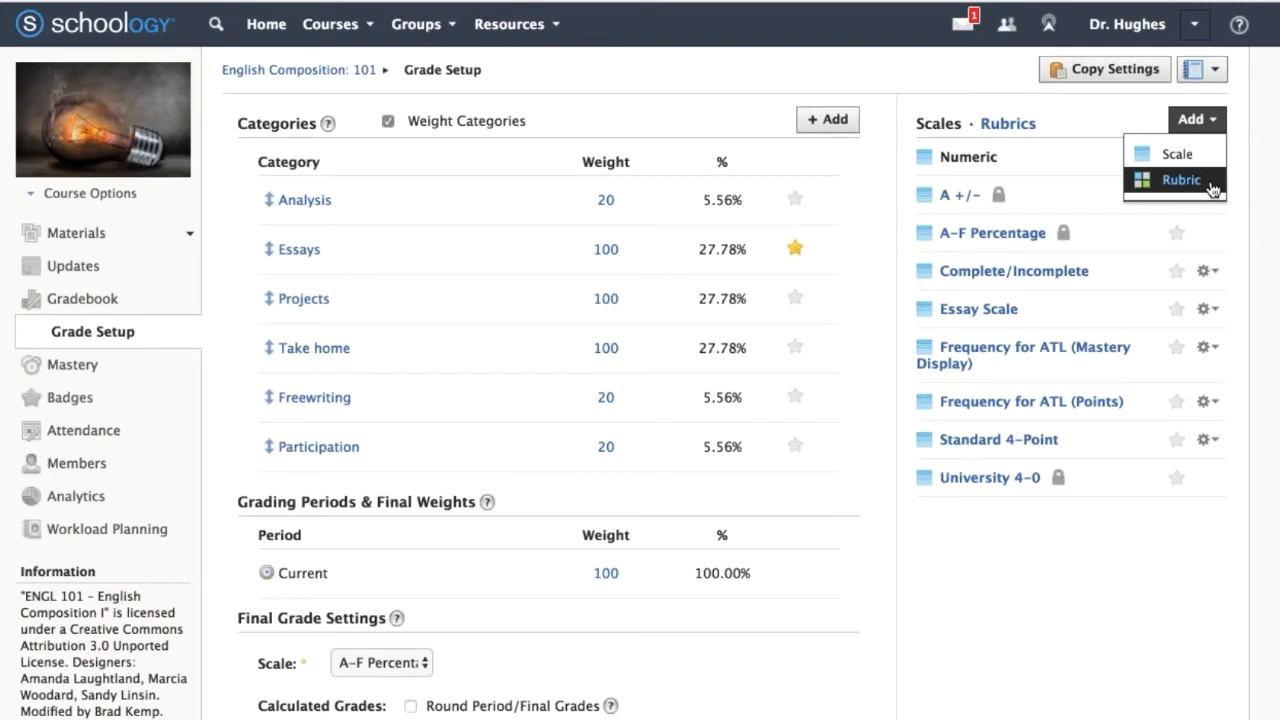
{"action": "left_click", "coordinate": [1000, 660]}
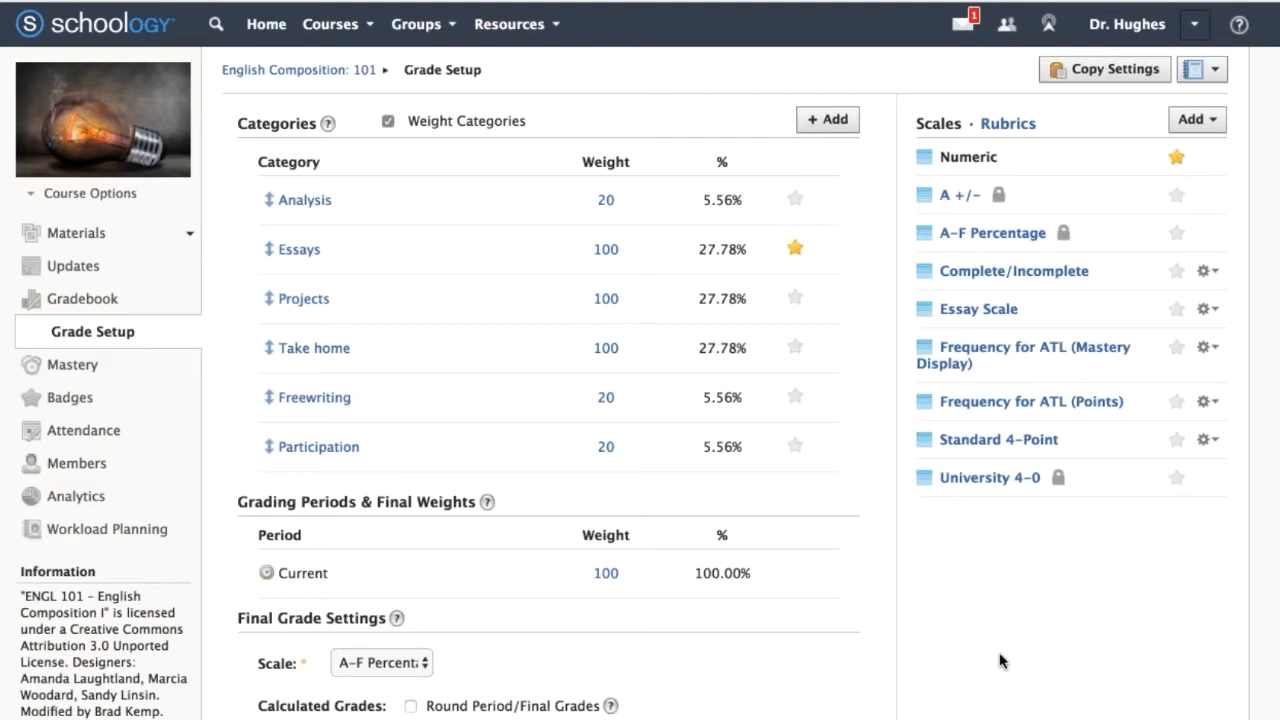
{"action": "scroll", "coordinate": [1000, 660], "scroll_direction": "down", "scroll_amount": 5}
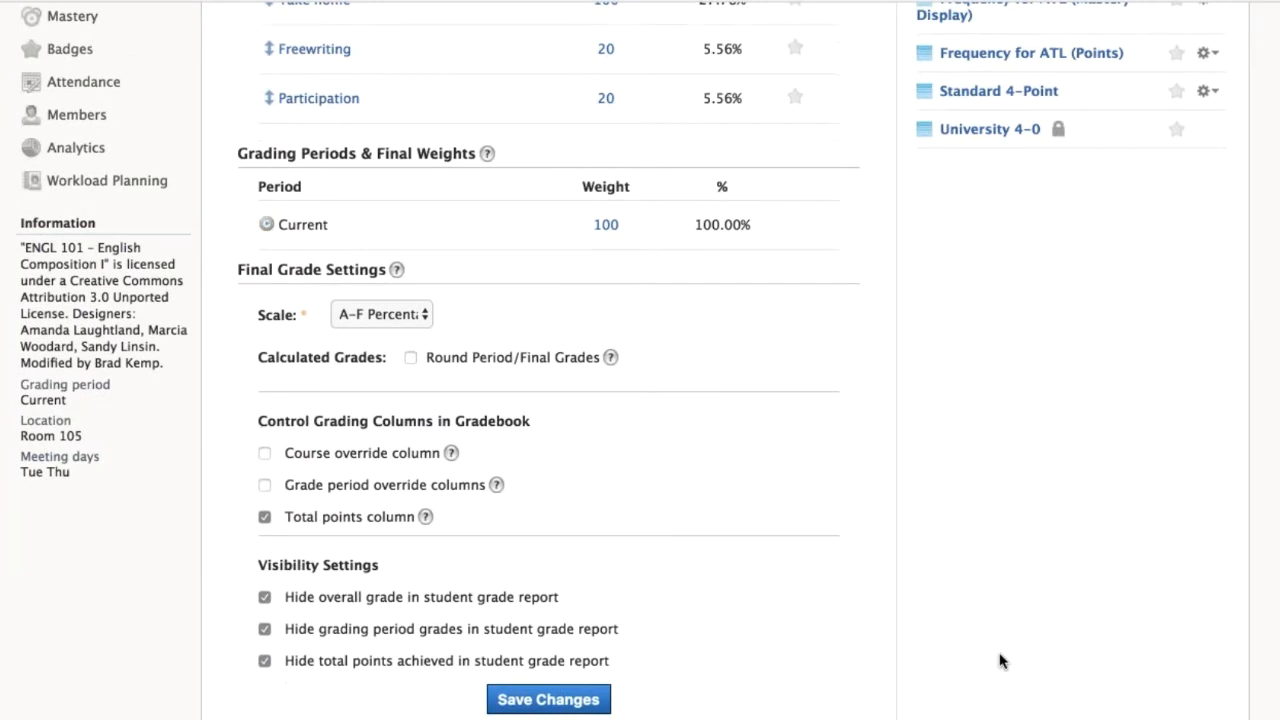
{"action": "scroll", "coordinate": [926, 541], "scroll_direction": "down", "scroll_amount": 1}
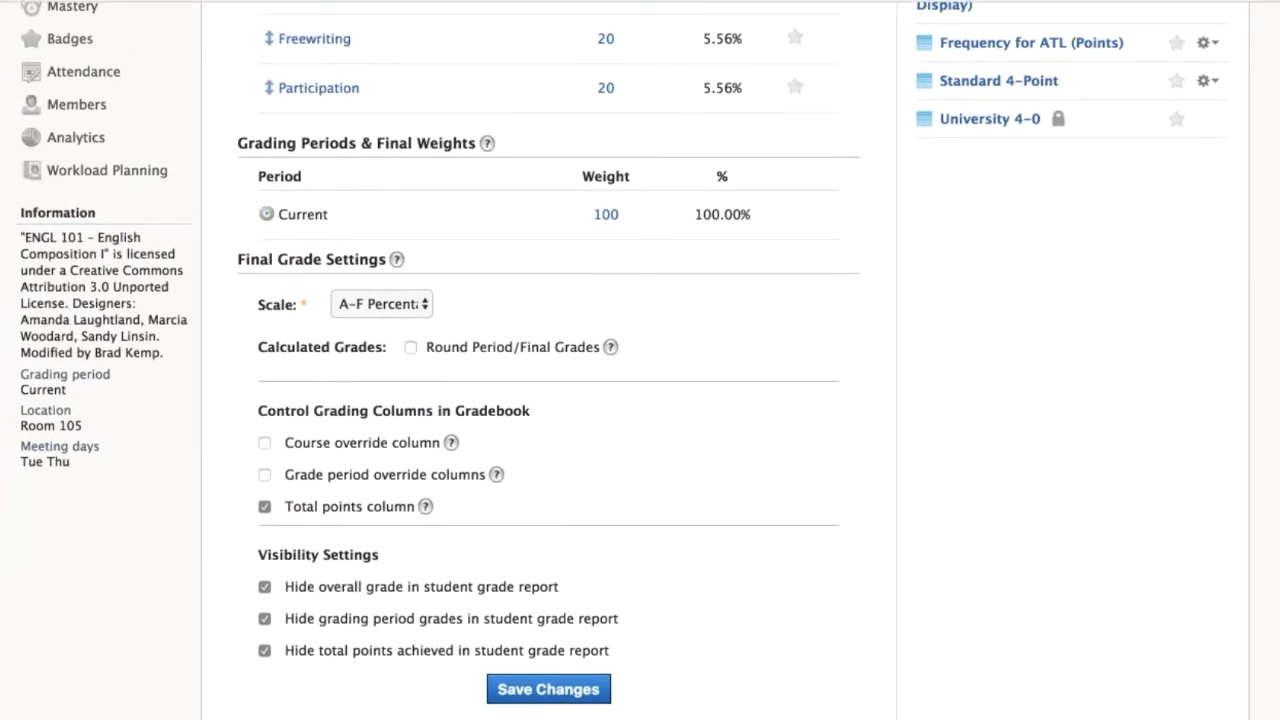
{"action": "scroll", "coordinate": [968, 432], "scroll_direction": "up", "scroll_amount": 5}
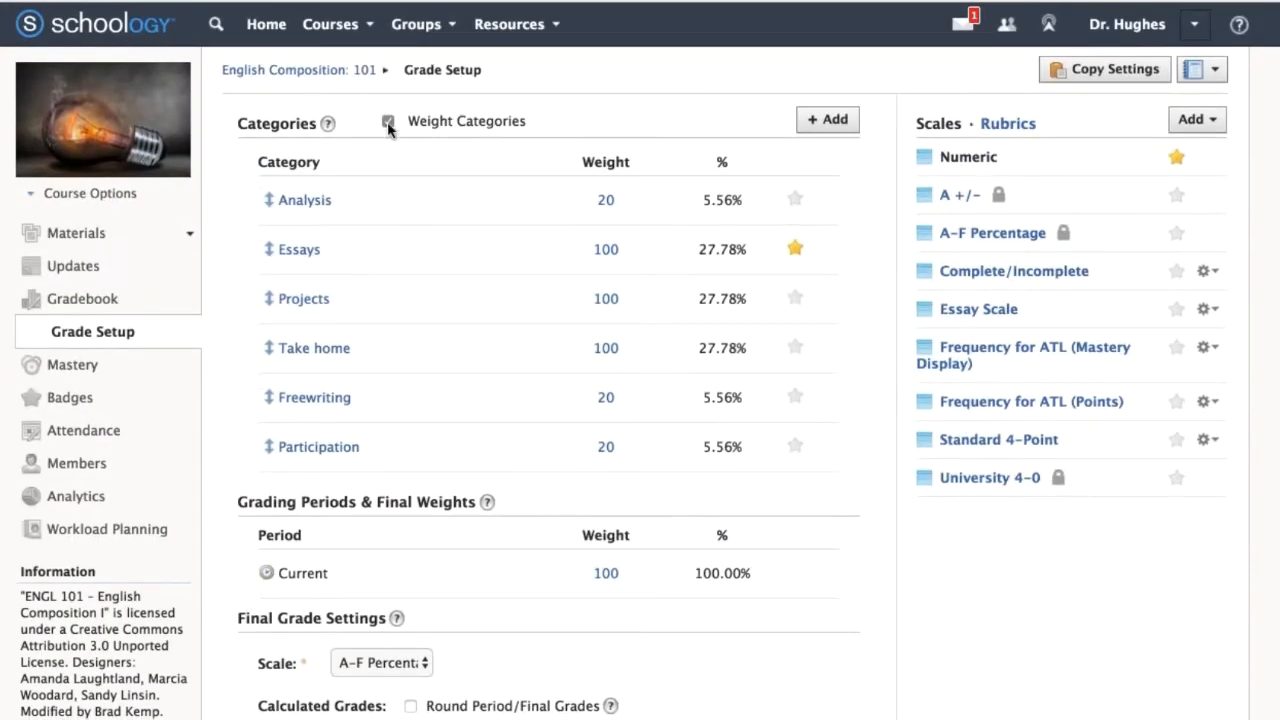
Toggle category weighting to demonstrate it, leaving Weight Categories turned off.
{"action": "left_click", "coordinate": [388, 122]}
{"action": "left_click", "coordinate": [388, 122]}
{"action": "left_click", "coordinate": [388, 122]}
{"action": "left_click", "coordinate": [388, 122]}
{"action": "left_click", "coordinate": [388, 122]}
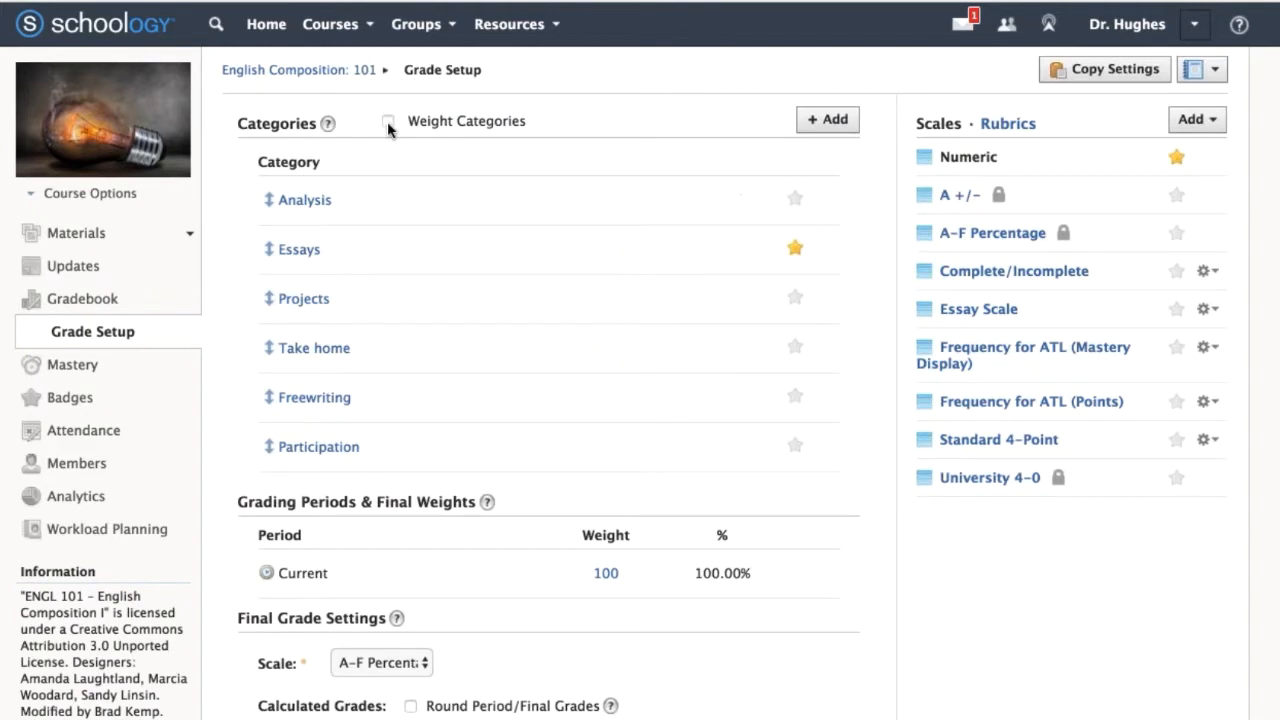
View the Add Grading Category form and its Drop lowest choices, and cancel without creating a category.
{"action": "left_click", "coordinate": [834, 121]}
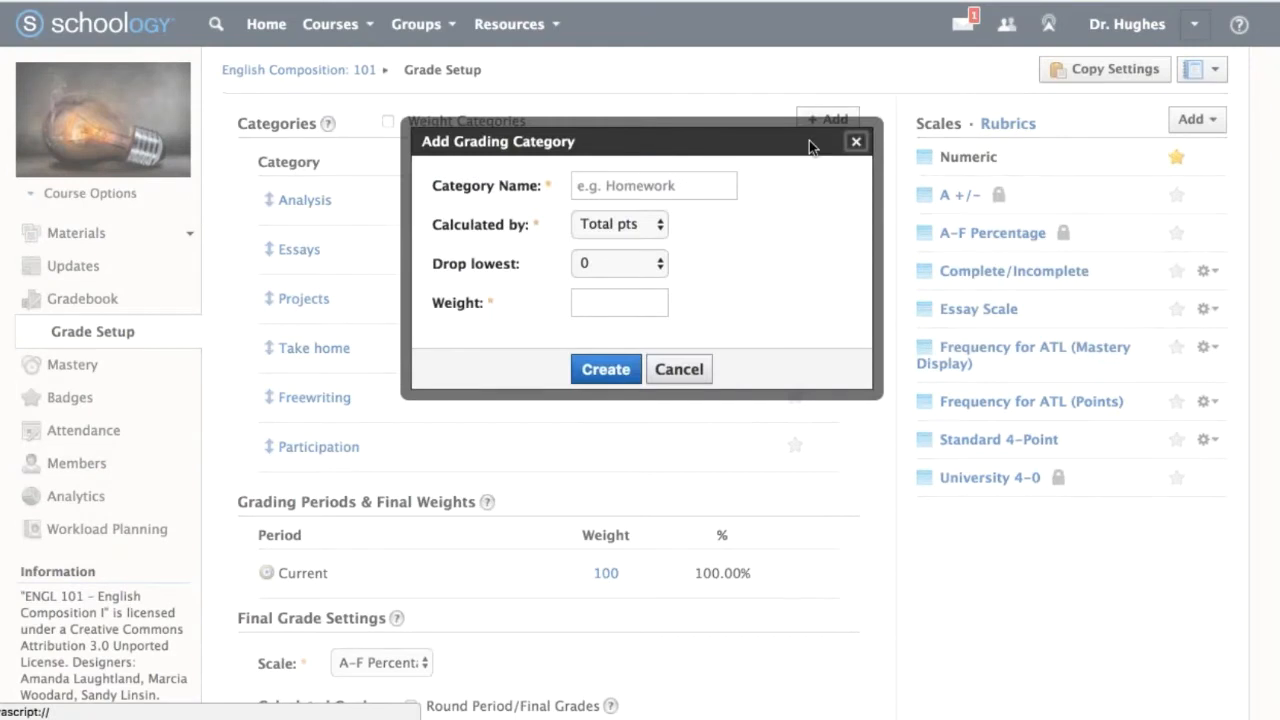
{"action": "left_click", "coordinate": [633, 262]}
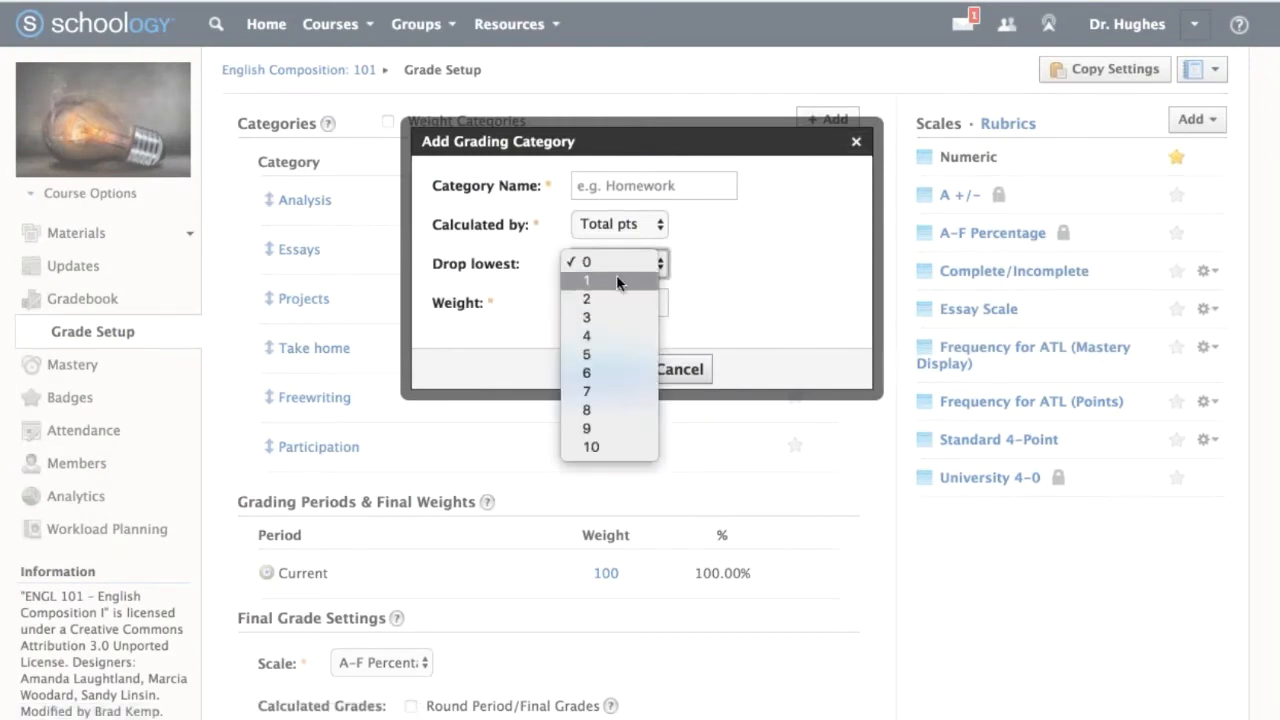
{"action": "left_click", "coordinate": [724, 266]}
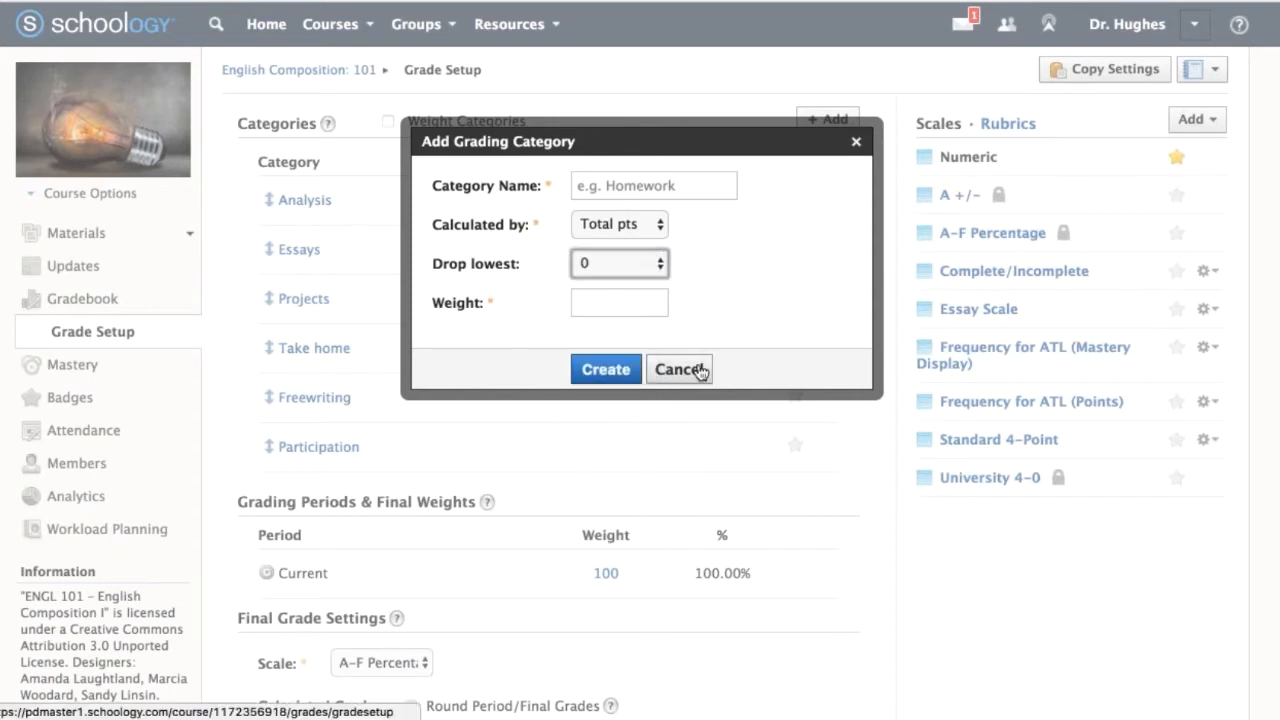
{"action": "left_click", "coordinate": [700, 371]}
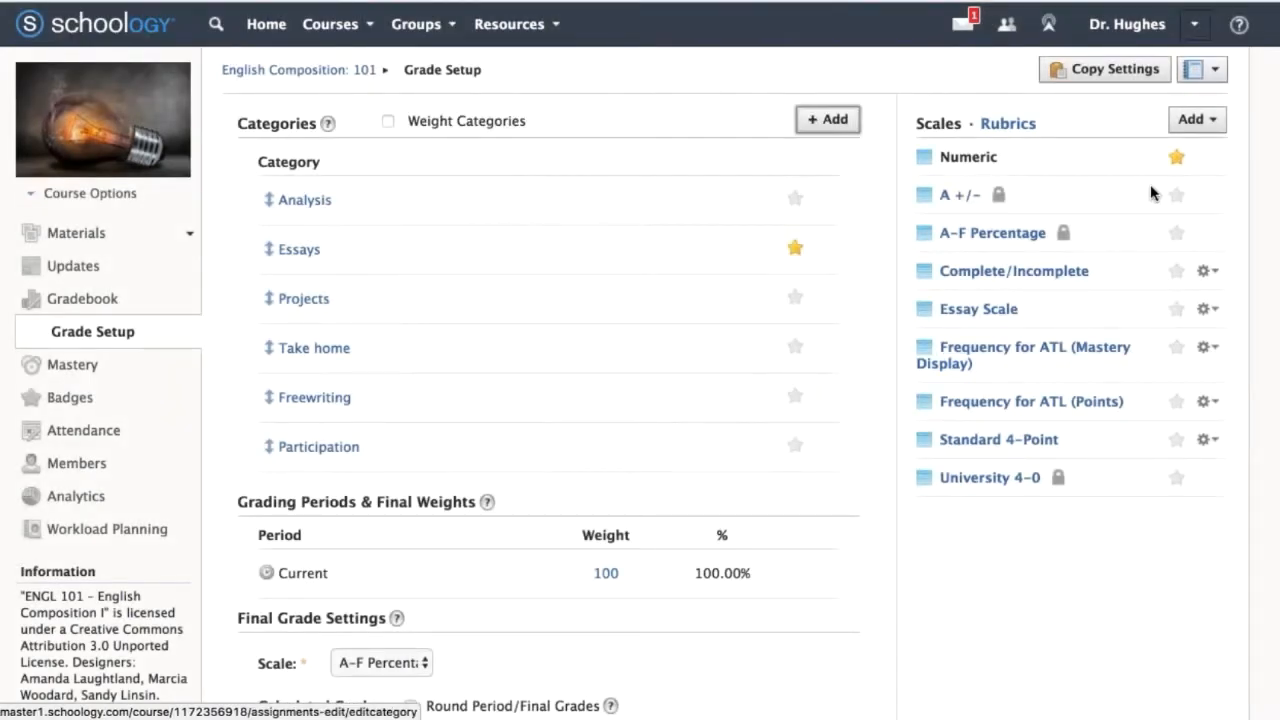
View the options for adding a scale or rubric, and mark the locked University 4-0 scale with Deskscribble.
{"action": "left_click", "coordinate": [1197, 119]}
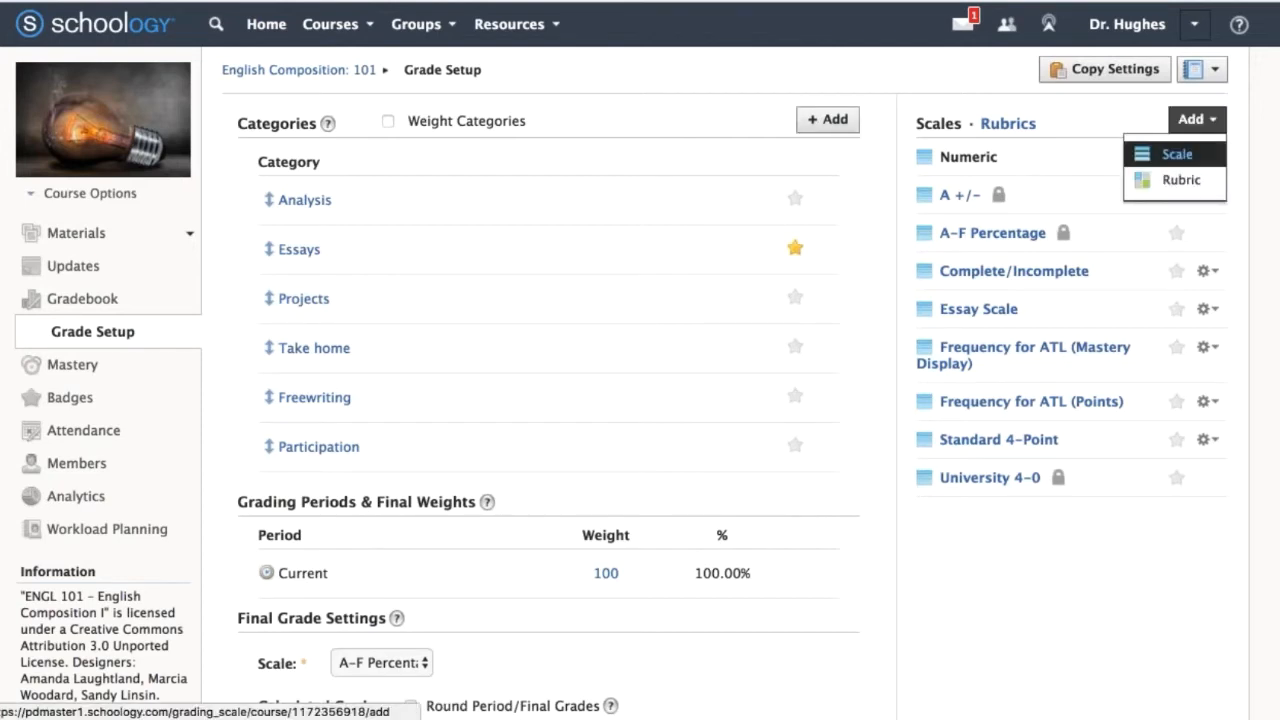
{"action": "left_click", "coordinate": [1212, 121]}
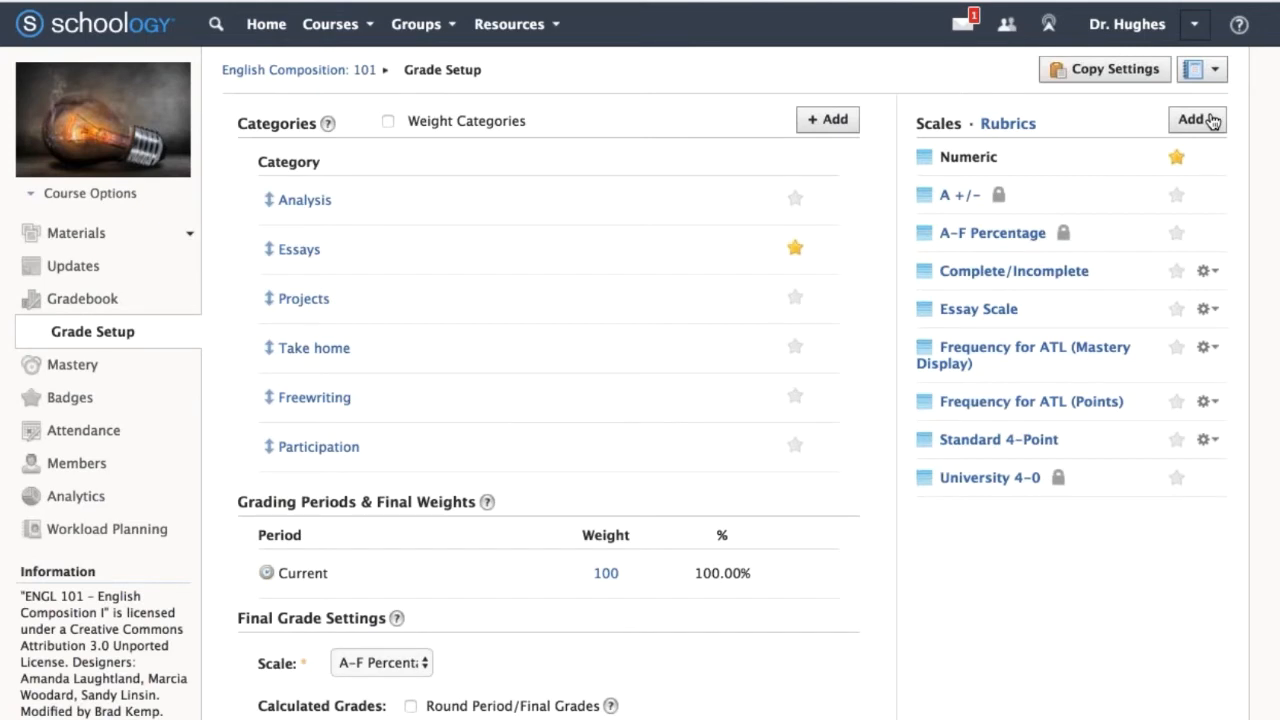
{"action": "key", "text": "super+Tab"}
{"action": "mouse_move", "coordinate": [1074, 452]}
{"action": "left_mouse_down"}
{"action": "mouse_move", "coordinate": [1052, 520]}
{"action": "mouse_move", "coordinate": [1086, 456]}
{"action": "left_mouse_up"}
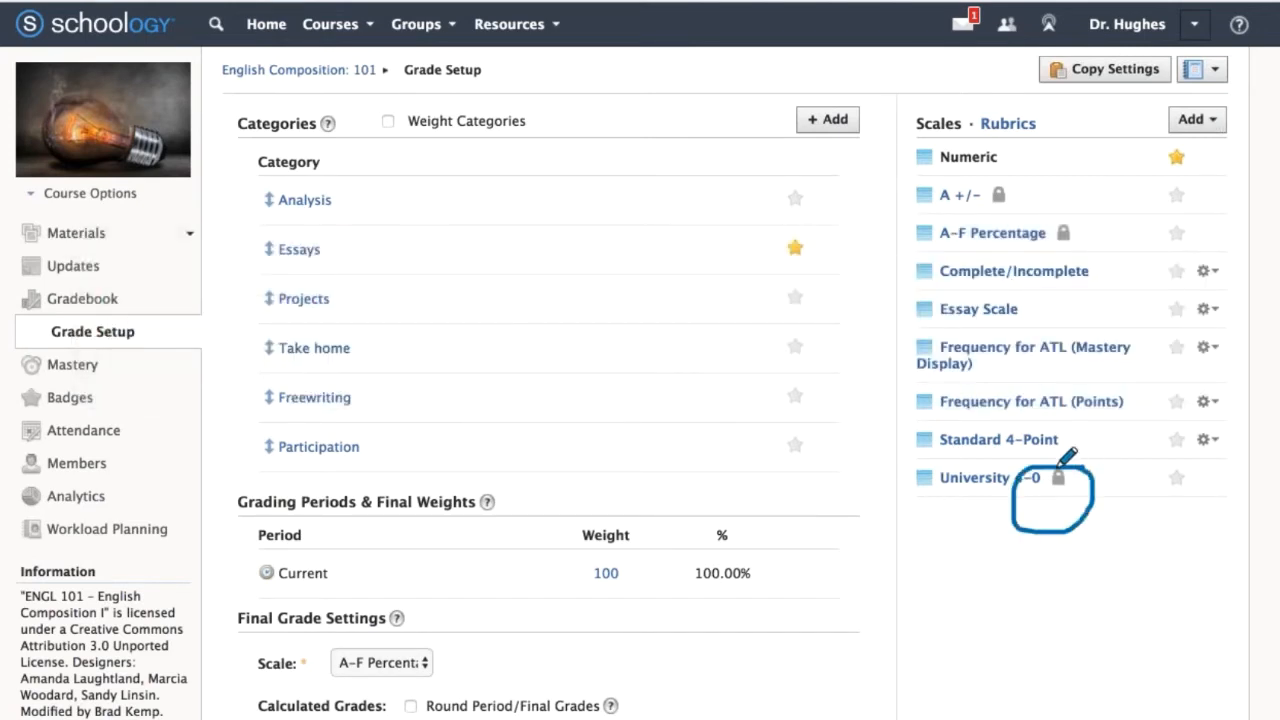
{"action": "left_click_drag", "start_coordinate": [958, 514], "coordinate": [1052, 500]}
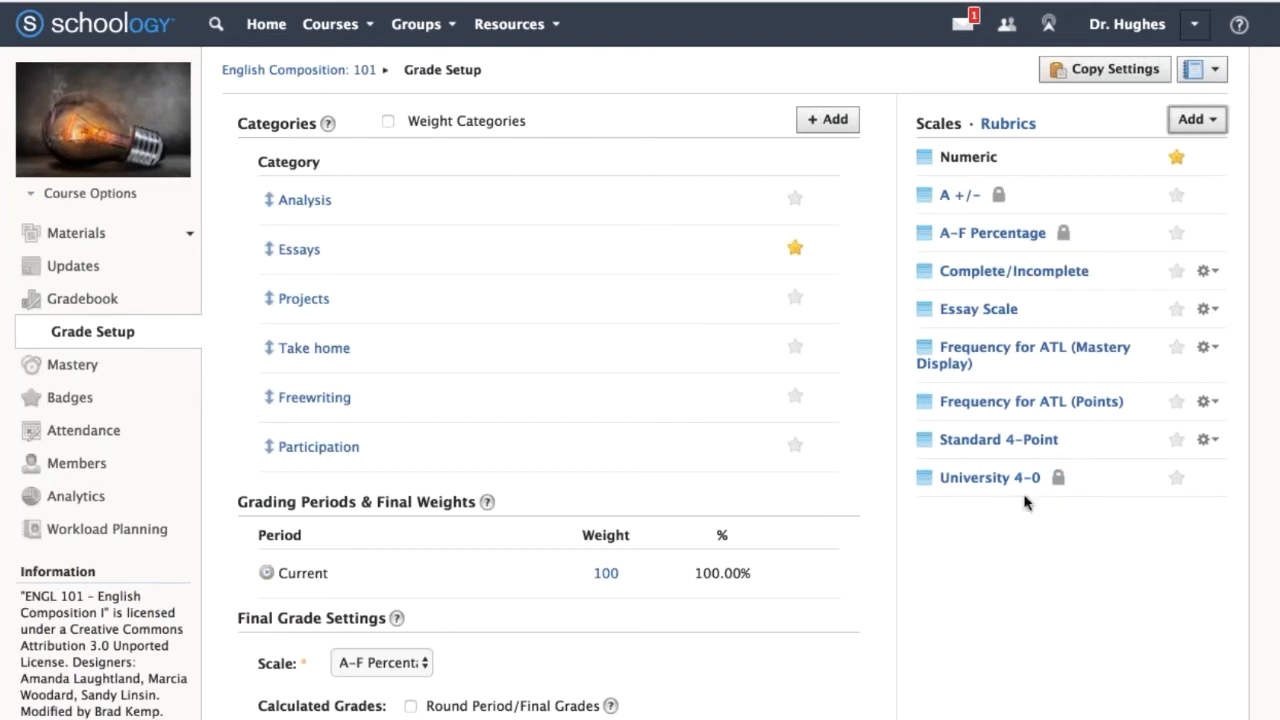
Examine the points and grade descriptions of the University 4-0 scale.
{"action": "left_click", "coordinate": [995, 478]}
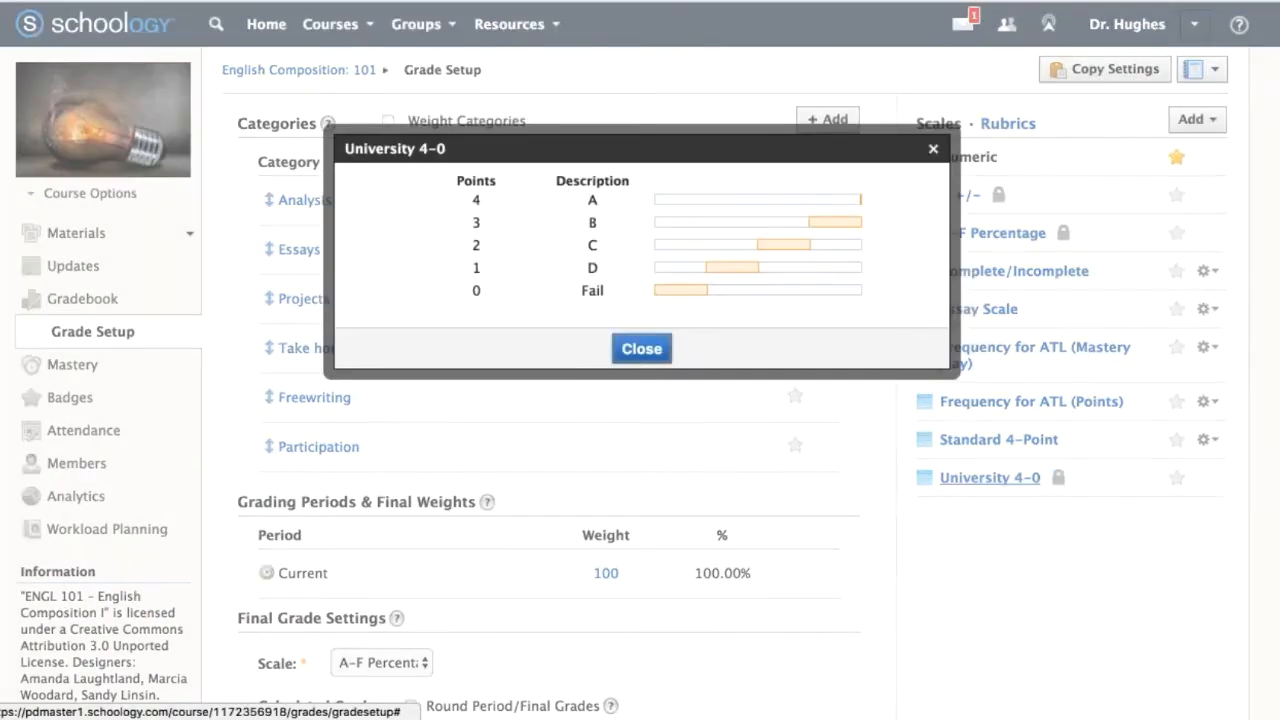
{"action": "left_click", "coordinate": [641, 352]}
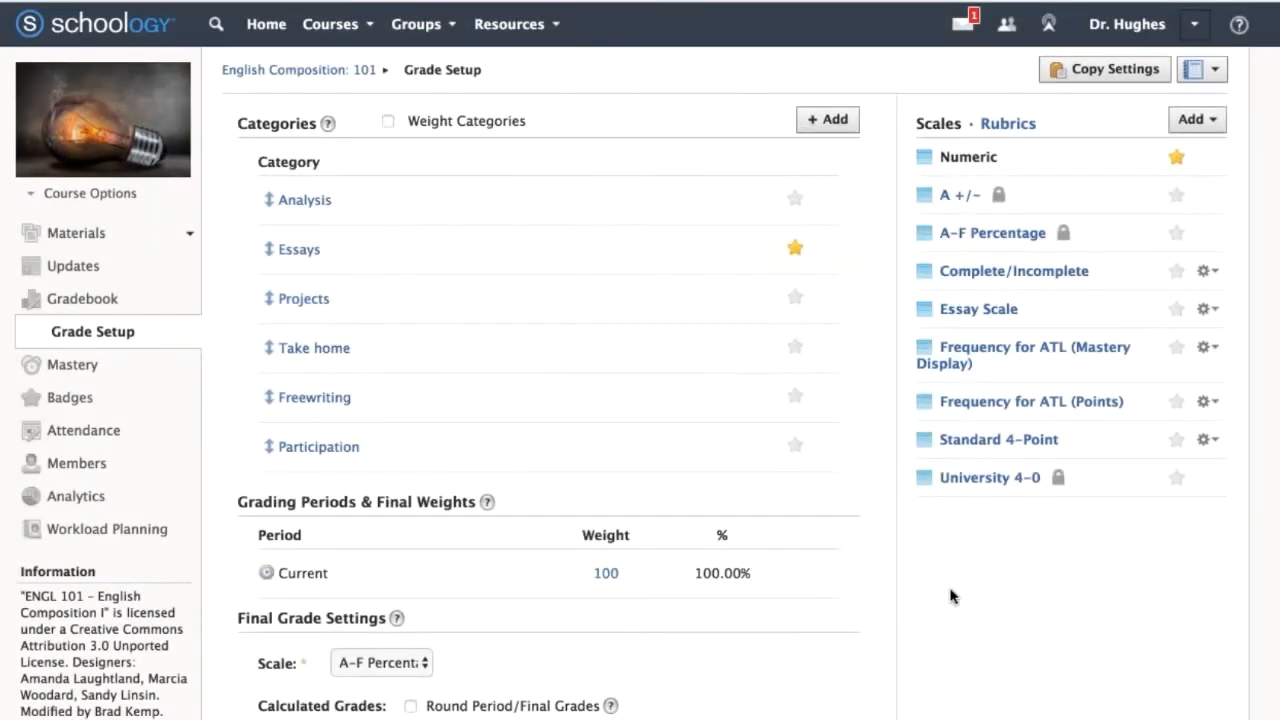
{"action": "left_click", "coordinate": [995, 478]}
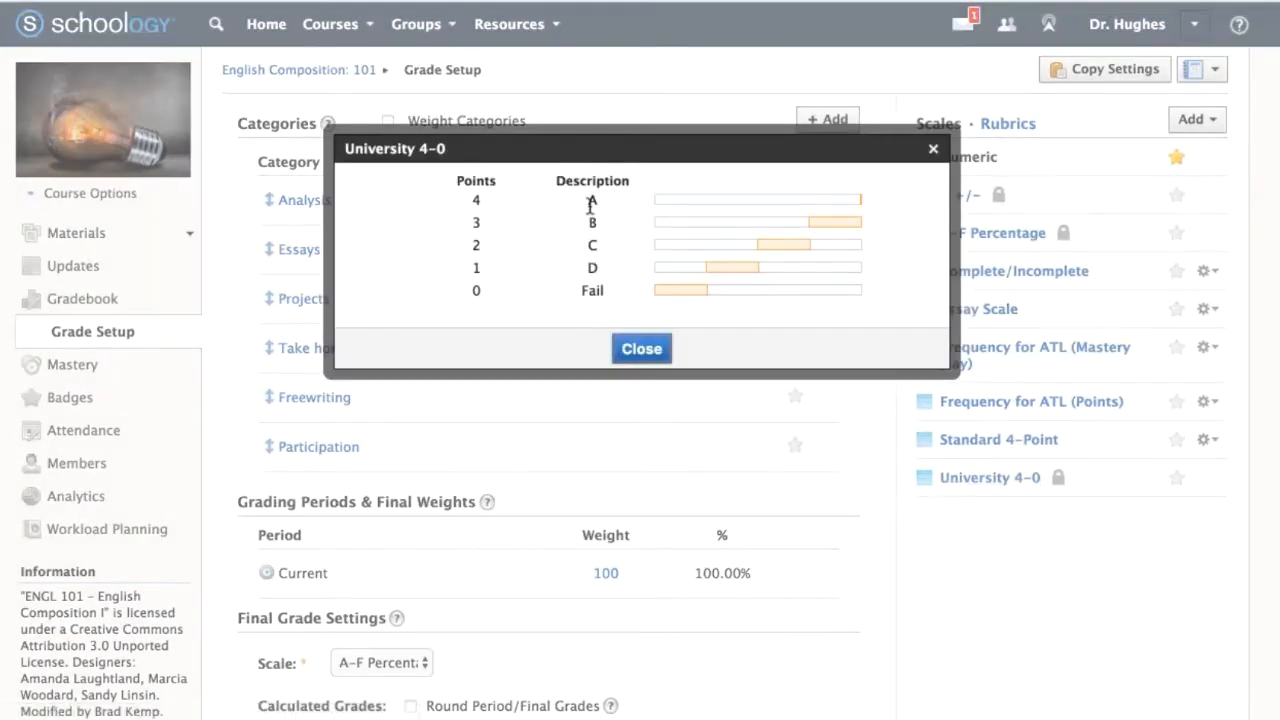
Go through the grade descriptions from A to Fail in the University 4-0 scale and close its details.
{"action": "left_click_drag", "start_coordinate": [588, 197], "coordinate": [593, 293]}
{"action": "left_click", "coordinate": [593, 294]}
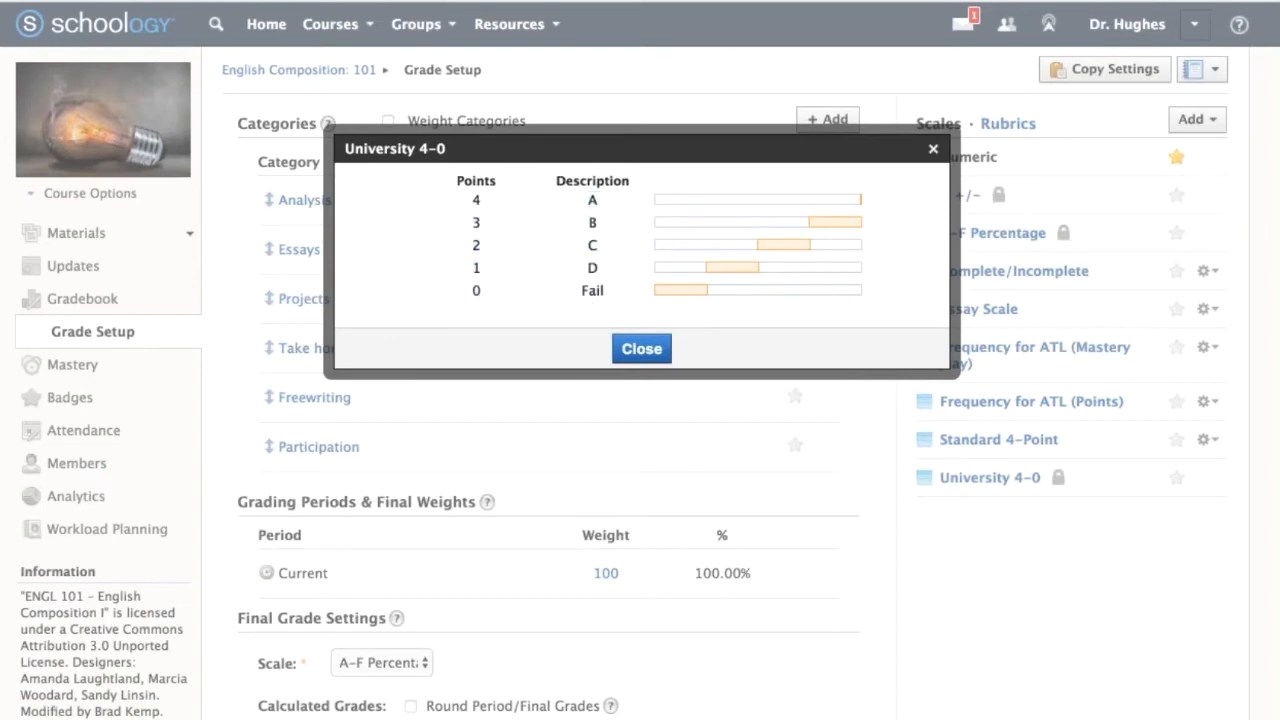
{"action": "left_click", "coordinate": [634, 348]}
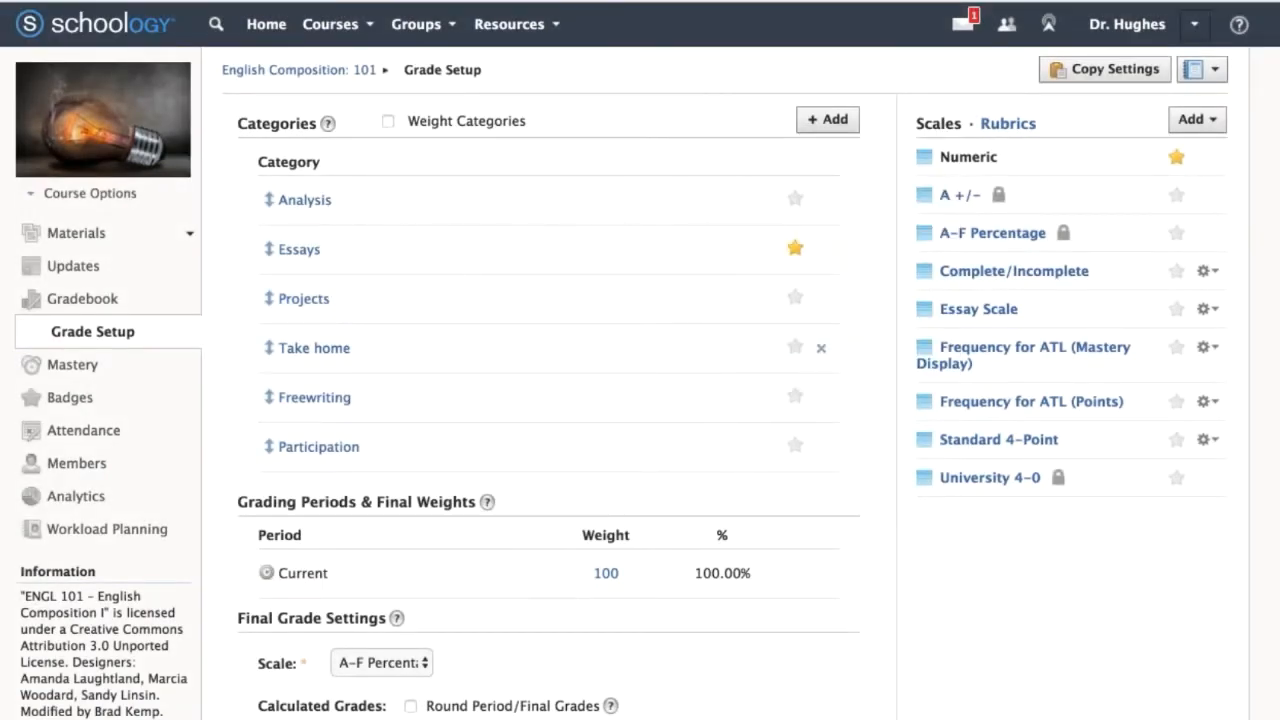
Outline the Grading Periods & Final Weights section with Deskscribble, circle the area by its percentage column, and clear the drawing.
{"action": "scroll", "coordinate": [640, 400], "scroll_direction": "down", "scroll_amount": 3}
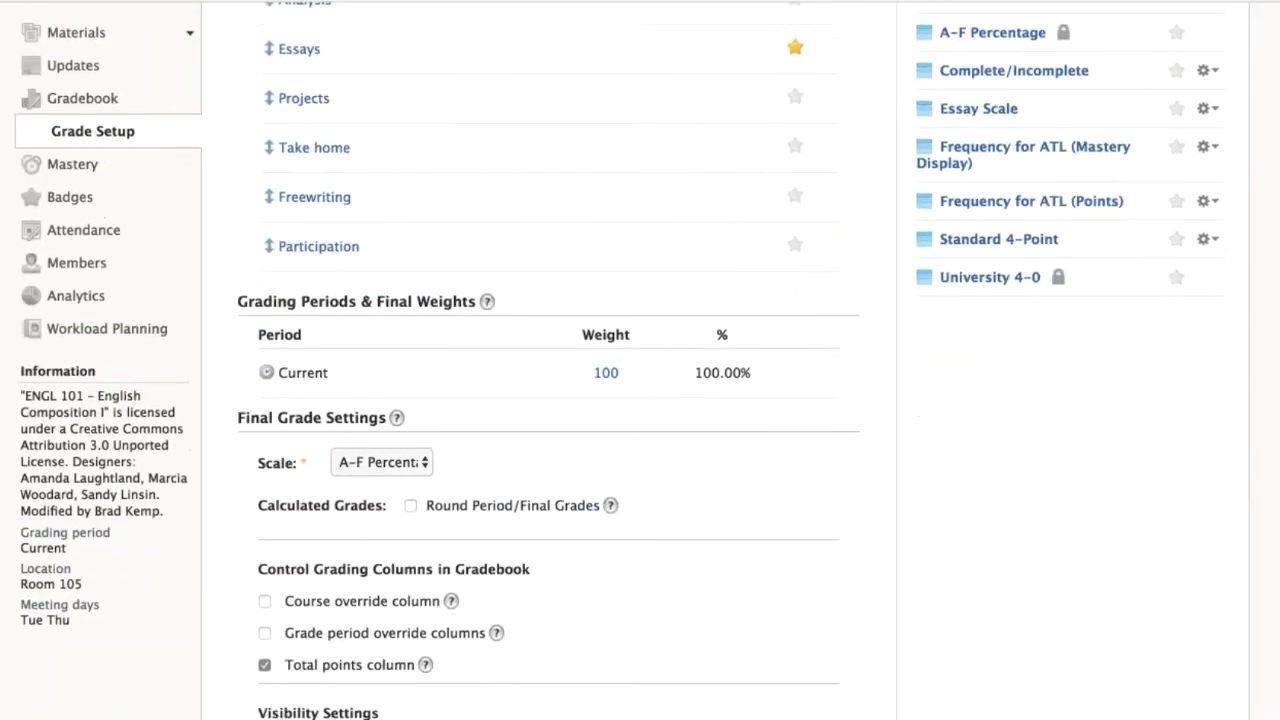
{"action": "key", "text": "super+Tab"}
{"action": "mouse_move", "coordinate": [458, 284]}
{"action": "left_mouse_down"}
{"action": "mouse_move", "coordinate": [277, 276]}
{"action": "mouse_move", "coordinate": [225, 292]}
{"action": "mouse_move", "coordinate": [510, 407]}
{"action": "mouse_move", "coordinate": [856, 390]}
{"action": "mouse_move", "coordinate": [876, 302]}
{"action": "mouse_move", "coordinate": [432, 272]}
{"action": "left_mouse_up"}
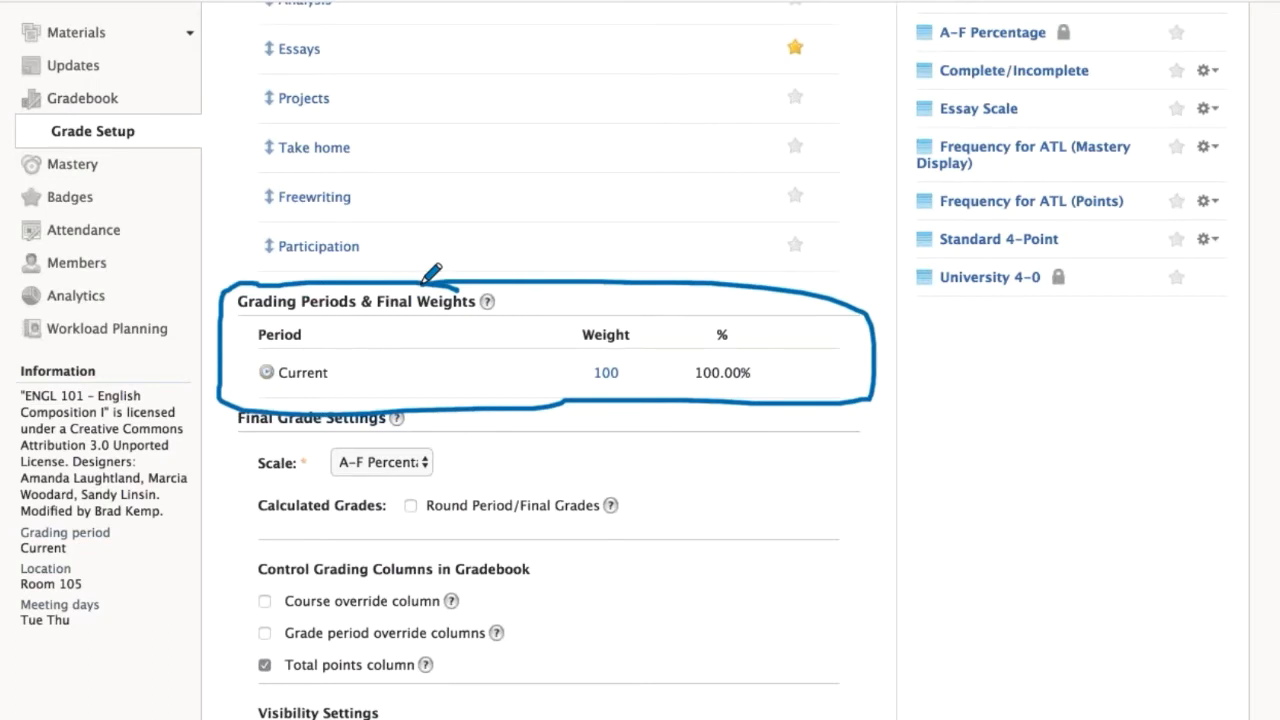
{"action": "mouse_move", "coordinate": [790, 298]}
{"action": "left_mouse_down"}
{"action": "mouse_move", "coordinate": [757, 300]}
{"action": "mouse_move", "coordinate": [762, 281]}
{"action": "mouse_move", "coordinate": [745, 280]}
{"action": "left_mouse_up"}
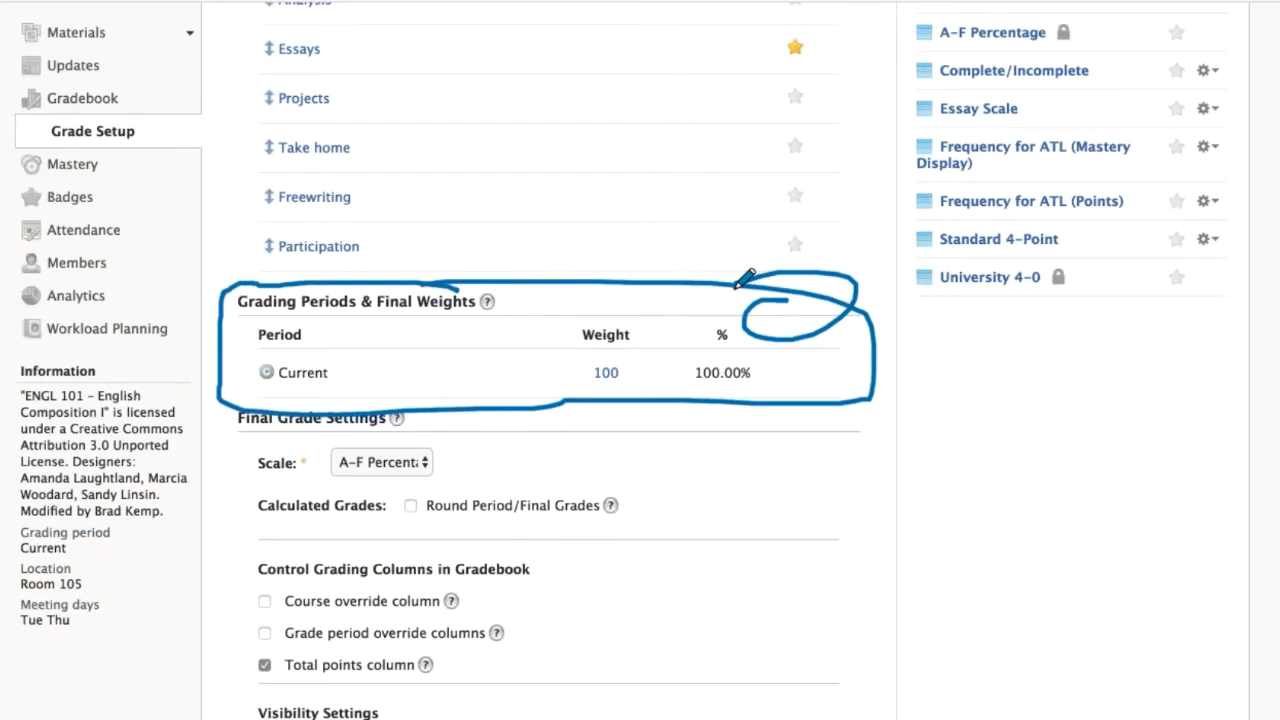
{"action": "key", "text": "Delete"}
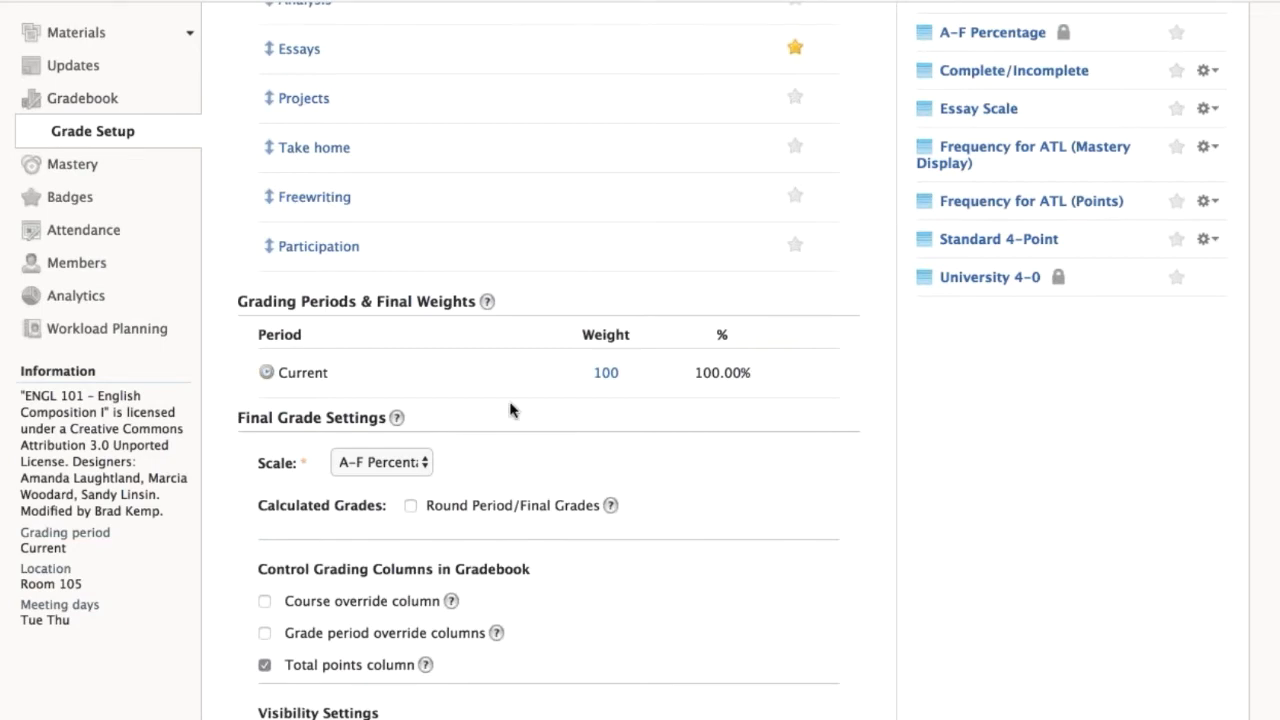
Bracket the Final Grade Settings with Deskscribble, circle the Scale and Calculated Grades options, and clear the marks.
{"action": "scroll", "coordinate": [514, 409], "scroll_direction": "down", "scroll_amount": 4}
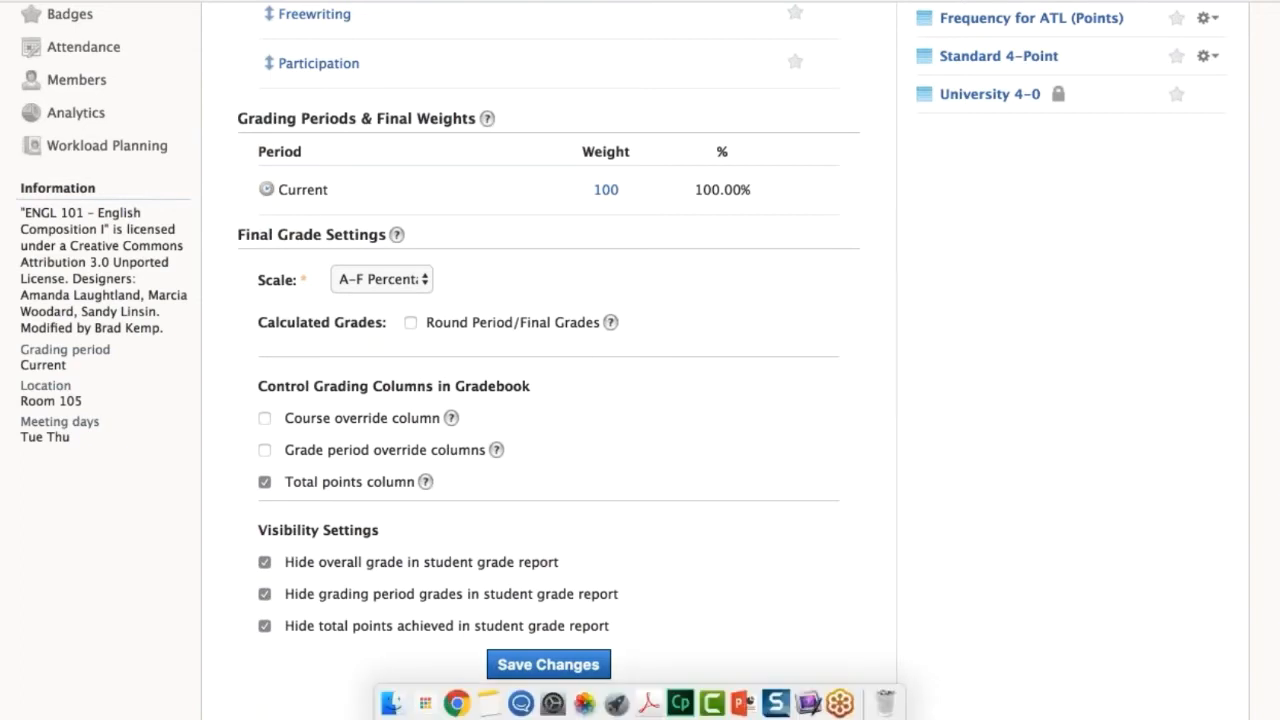
{"action": "key", "text": "super+Tab"}
{"action": "mouse_move", "coordinate": [382, 226]}
{"action": "left_mouse_down"}
{"action": "mouse_move", "coordinate": [190, 570]}
{"action": "mouse_move", "coordinate": [192, 678]}
{"action": "mouse_move", "coordinate": [290, 664]}
{"action": "left_mouse_up"}
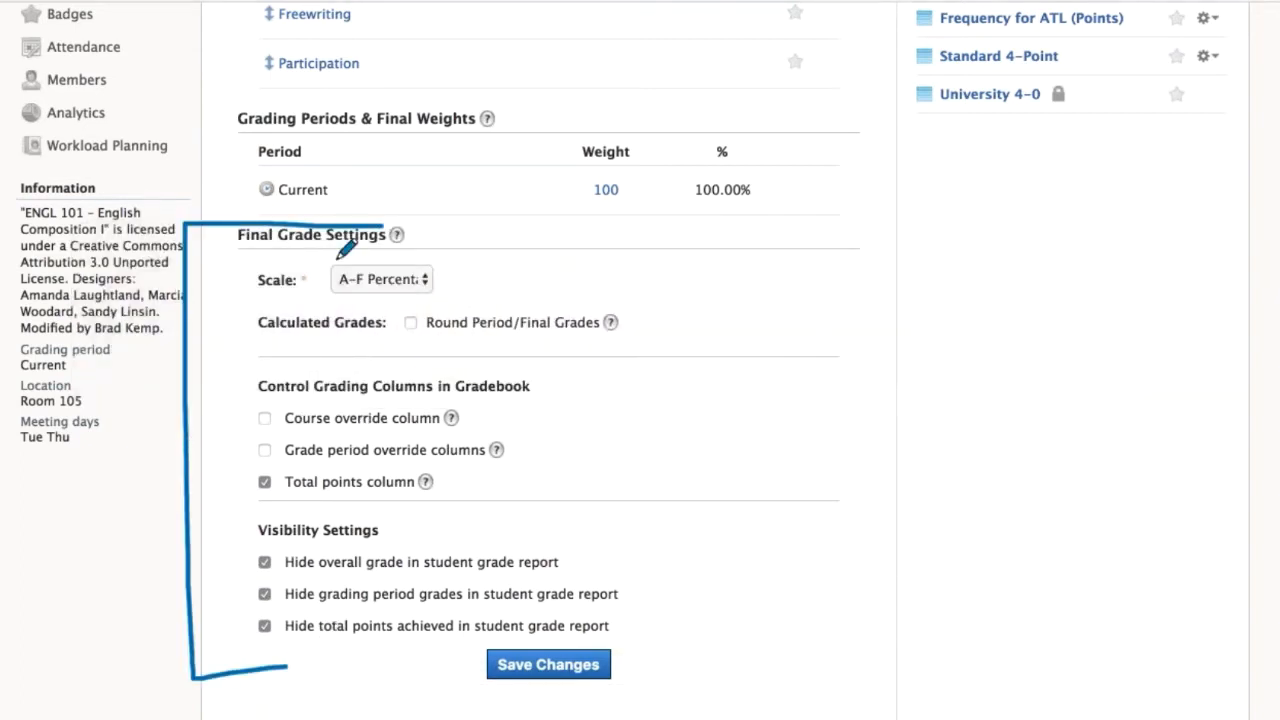
{"action": "mouse_move", "coordinate": [400, 259]}
{"action": "left_mouse_down"}
{"action": "mouse_move", "coordinate": [320, 258]}
{"action": "mouse_move", "coordinate": [408, 338]}
{"action": "mouse_move", "coordinate": [424, 238]}
{"action": "left_mouse_up"}
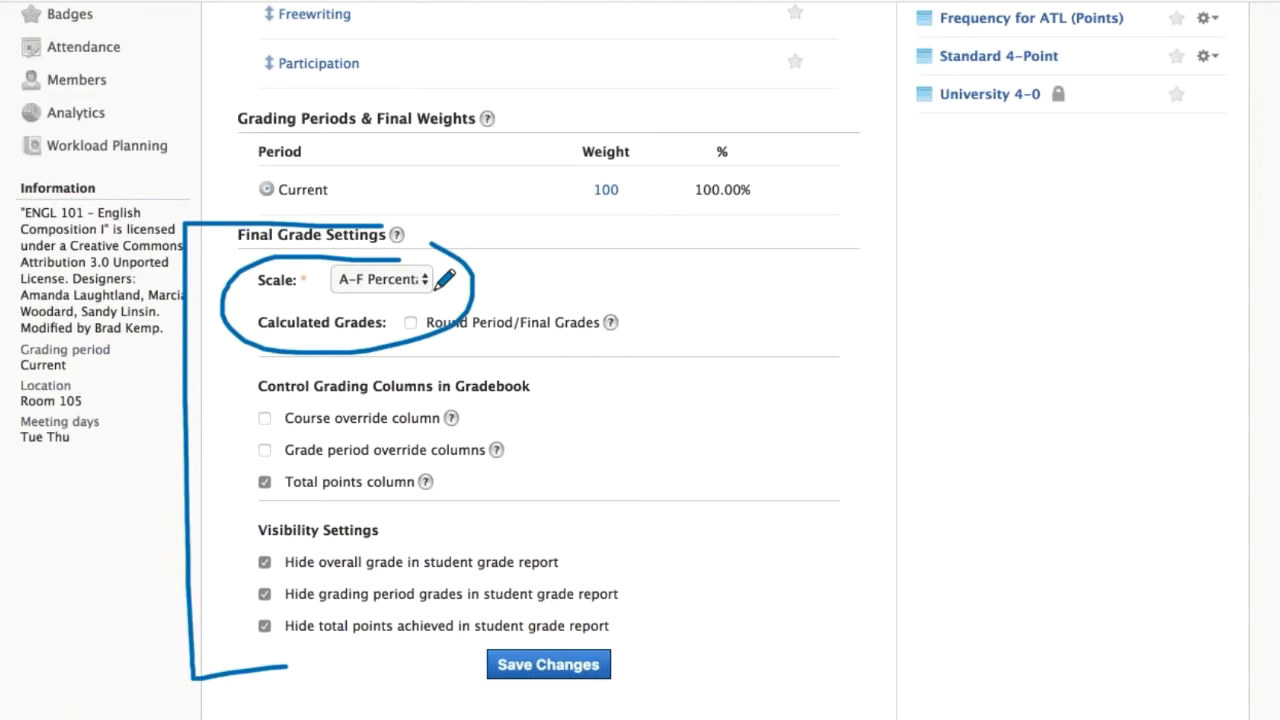
{"action": "mouse_move", "coordinate": [404, 268]}
{"action": "left_mouse_down"}
{"action": "mouse_move", "coordinate": [296, 312]}
{"action": "mouse_move", "coordinate": [422, 255]}
{"action": "mouse_move", "coordinate": [424, 277]}
{"action": "left_mouse_up"}
{"action": "mouse_move", "coordinate": [426, 284]}
{"action": "left_mouse_down"}
{"action": "mouse_move", "coordinate": [1028, 205]}
{"action": "mouse_move", "coordinate": [1030, 116]}
{"action": "left_mouse_up"}
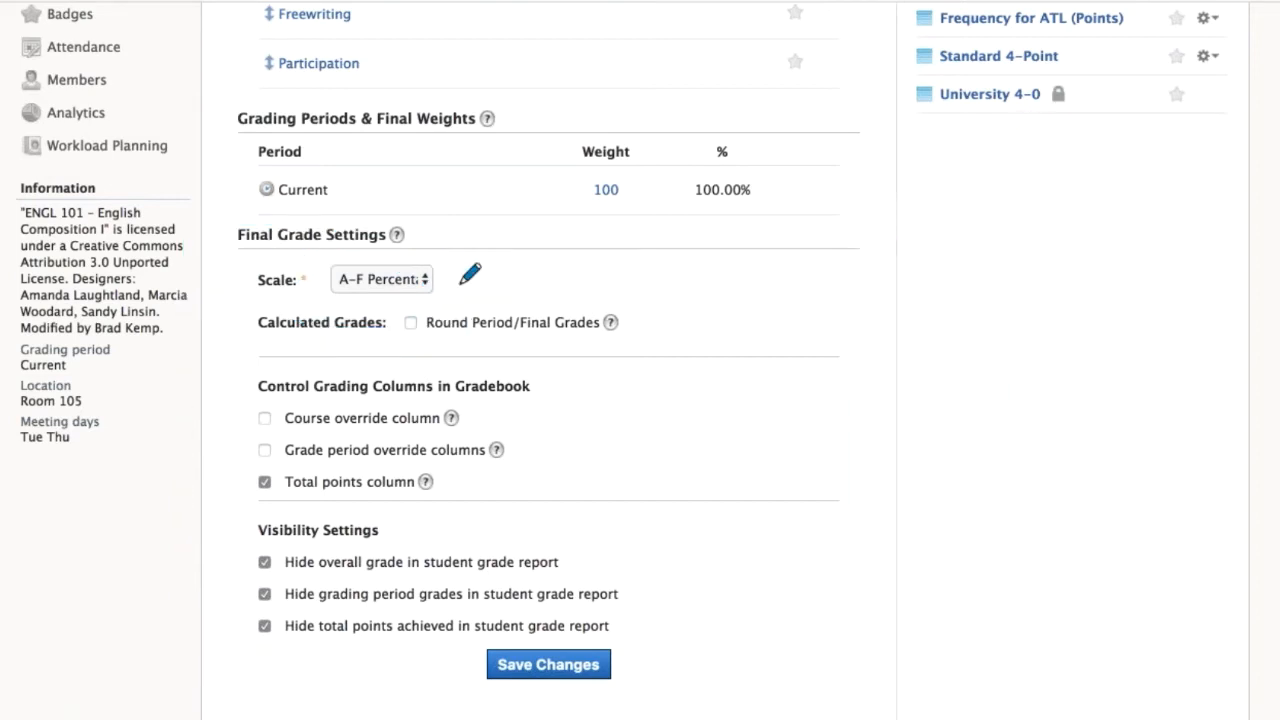
{"action": "left_click_drag", "start_coordinate": [330, 306], "coordinate": [402, 320]}
Bracket Control Grading Columns in Gradebook, underline the override column options, circle Total points column, and clear the marks.
{"action": "mouse_move", "coordinate": [322, 376]}
{"action": "left_mouse_down"}
{"action": "mouse_move", "coordinate": [288, 376]}
{"action": "mouse_move", "coordinate": [218, 503]}
{"action": "mouse_move", "coordinate": [248, 515]}
{"action": "left_mouse_up"}
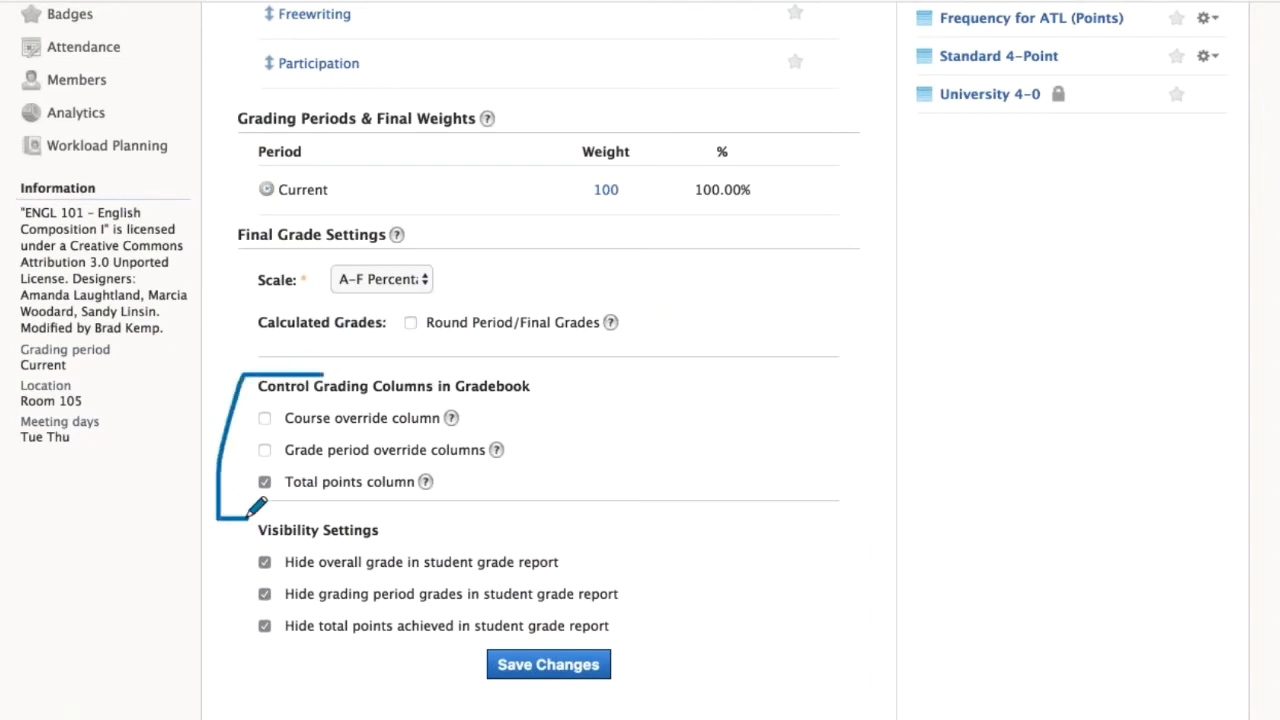
{"action": "left_click_drag", "start_coordinate": [352, 430], "coordinate": [440, 421]}
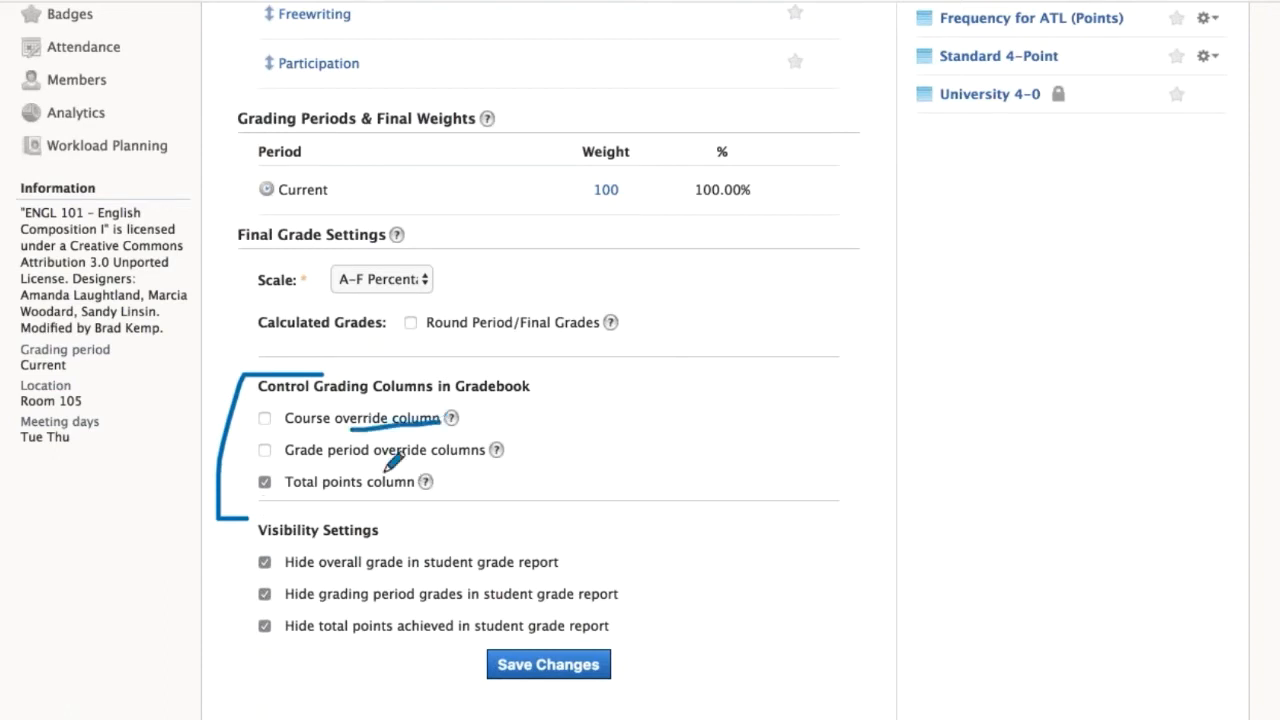
{"action": "left_click_drag", "start_coordinate": [356, 474], "coordinate": [462, 474]}
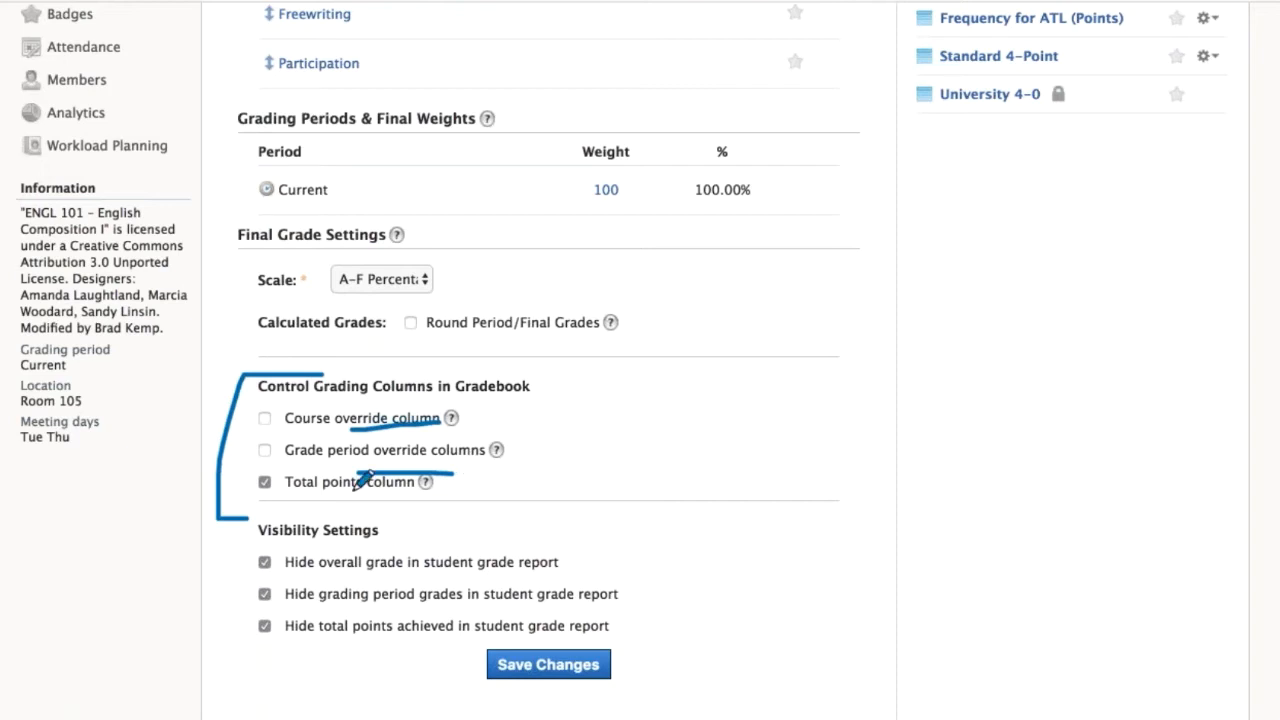
{"action": "mouse_move", "coordinate": [300, 466]}
{"action": "left_mouse_down"}
{"action": "mouse_move", "coordinate": [258, 520]}
{"action": "mouse_move", "coordinate": [497, 519]}
{"action": "mouse_move", "coordinate": [269, 456]}
{"action": "left_mouse_up"}
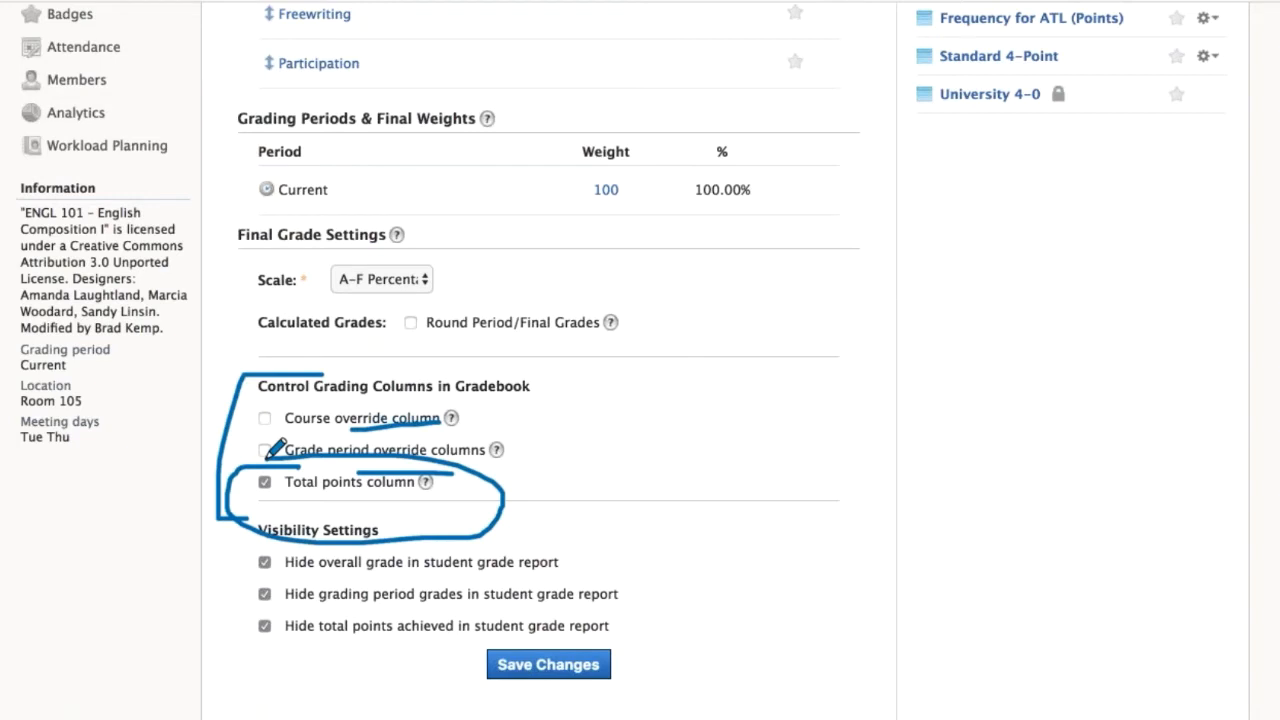
{"action": "key", "text": "Delete"}
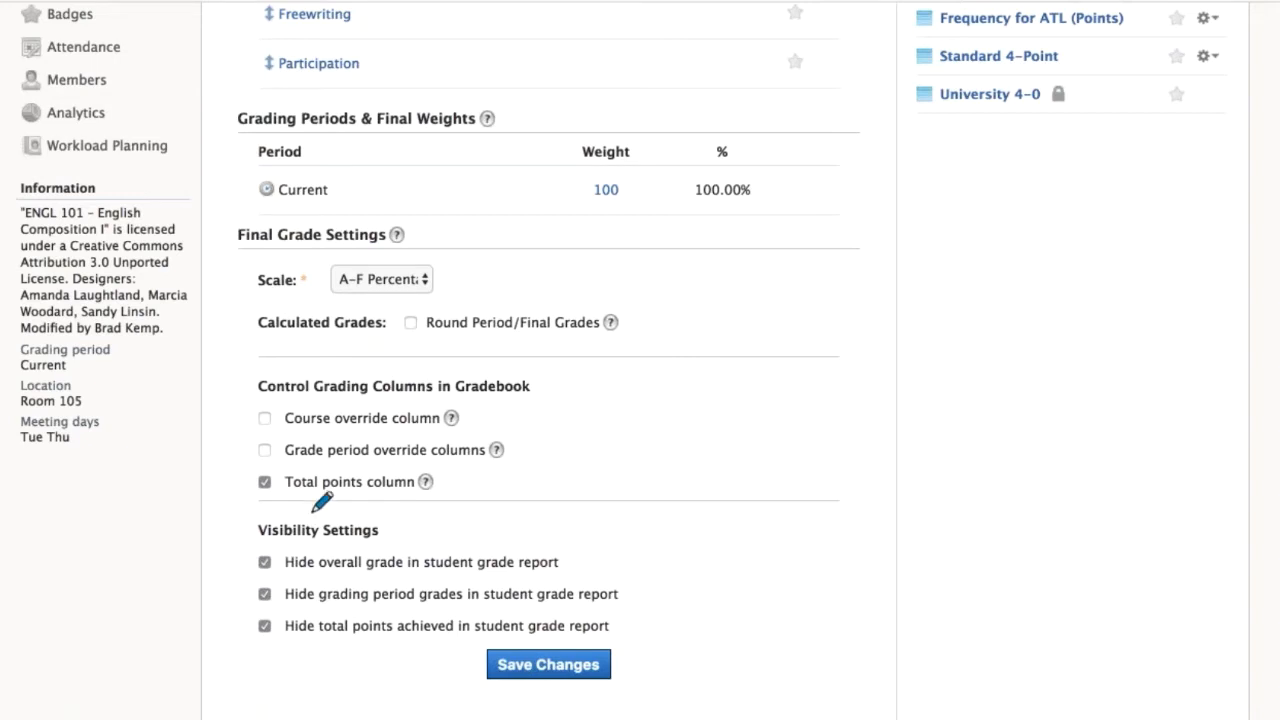
Bracket the Visibility Settings, underline the options hiding overall and grading period grades, and clear the marks to leave drawing mode.
{"action": "mouse_move", "coordinate": [314, 512]}
{"action": "left_mouse_down"}
{"action": "mouse_move", "coordinate": [210, 610]}
{"action": "mouse_move", "coordinate": [263, 663]}
{"action": "mouse_move", "coordinate": [328, 654]}
{"action": "left_mouse_up"}
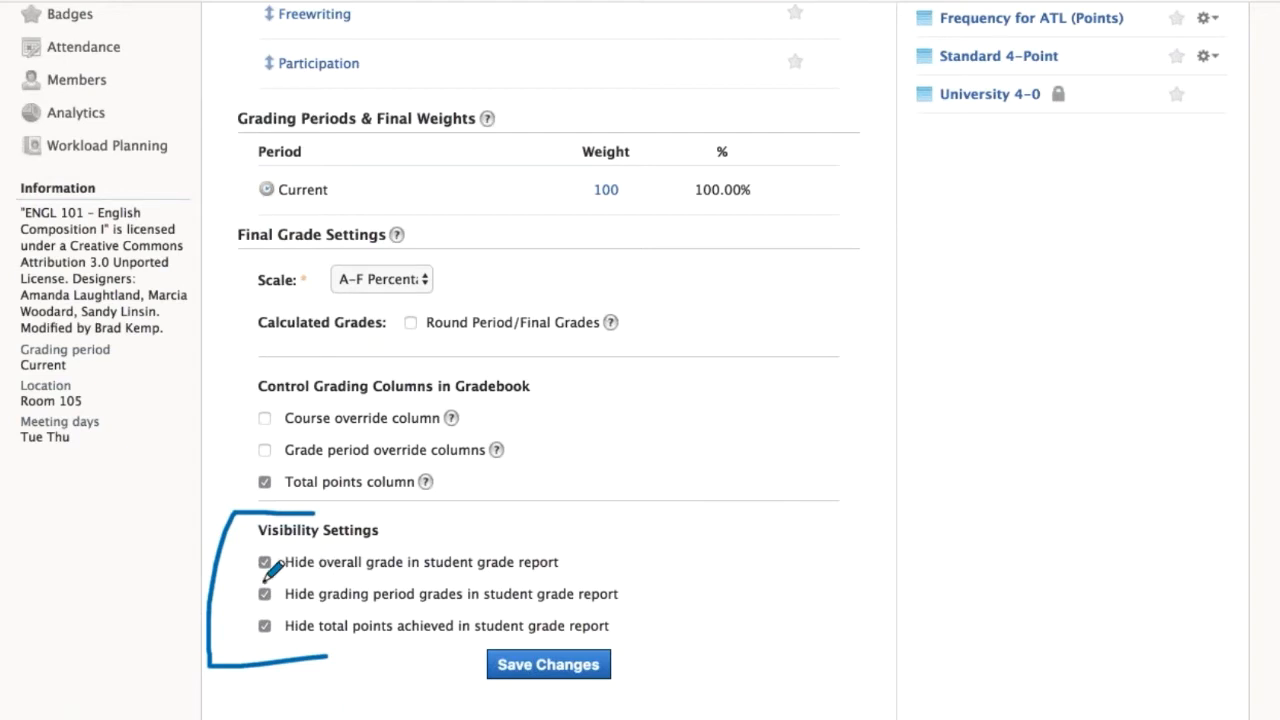
{"action": "left_click_drag", "start_coordinate": [264, 578], "coordinate": [588, 578]}
{"action": "left_click_drag", "start_coordinate": [258, 618], "coordinate": [556, 588]}
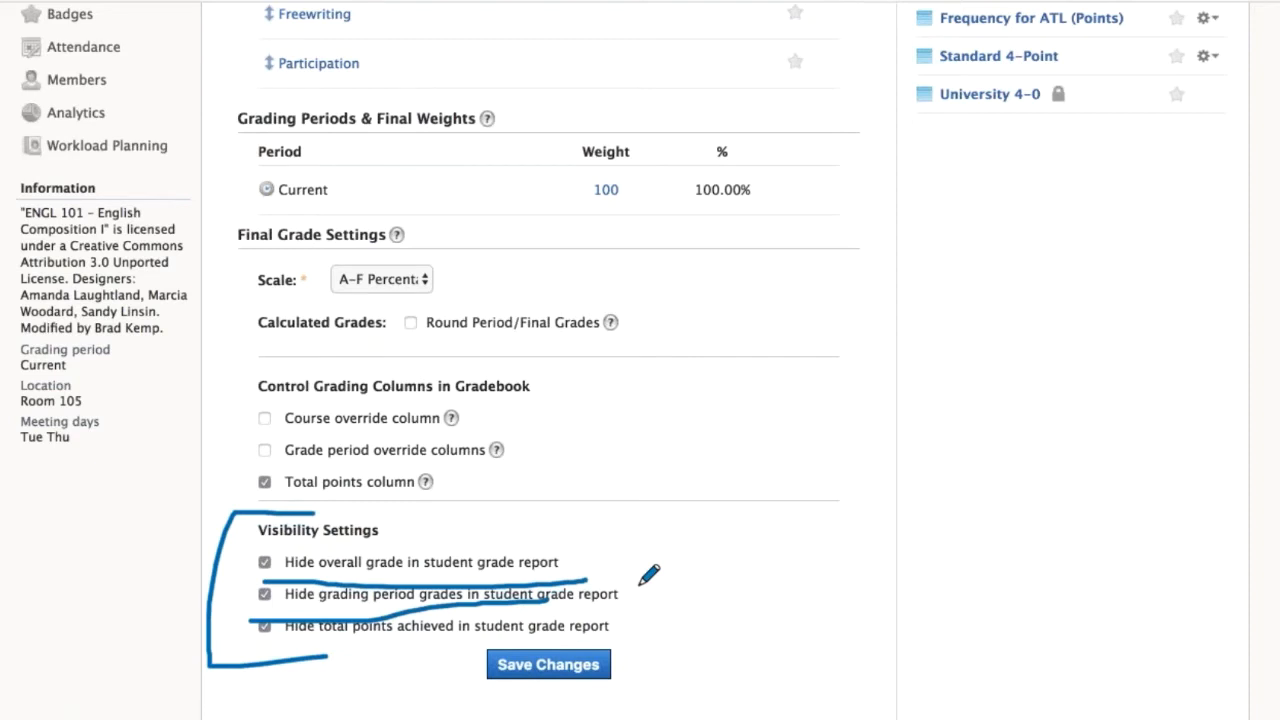
{"action": "key", "text": "Escape"}
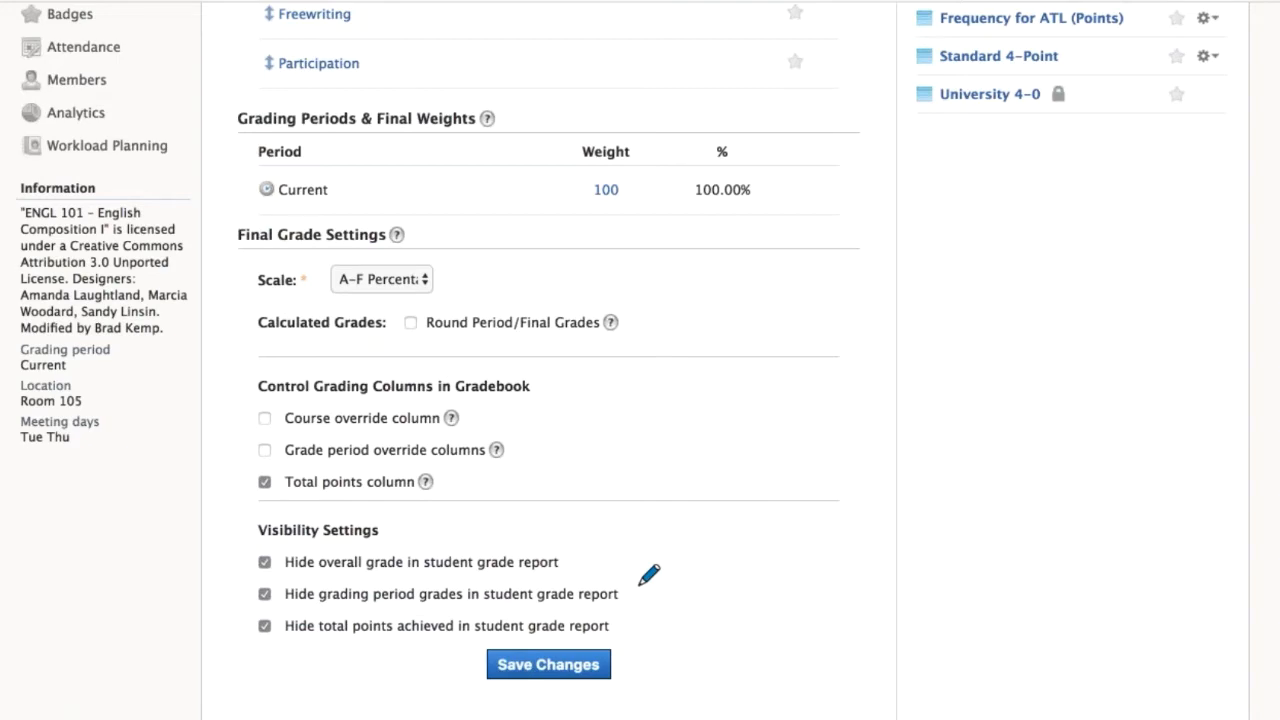
{"action": "scroll", "coordinate": [271, 94], "scroll_direction": "up", "scroll_amount": 5}
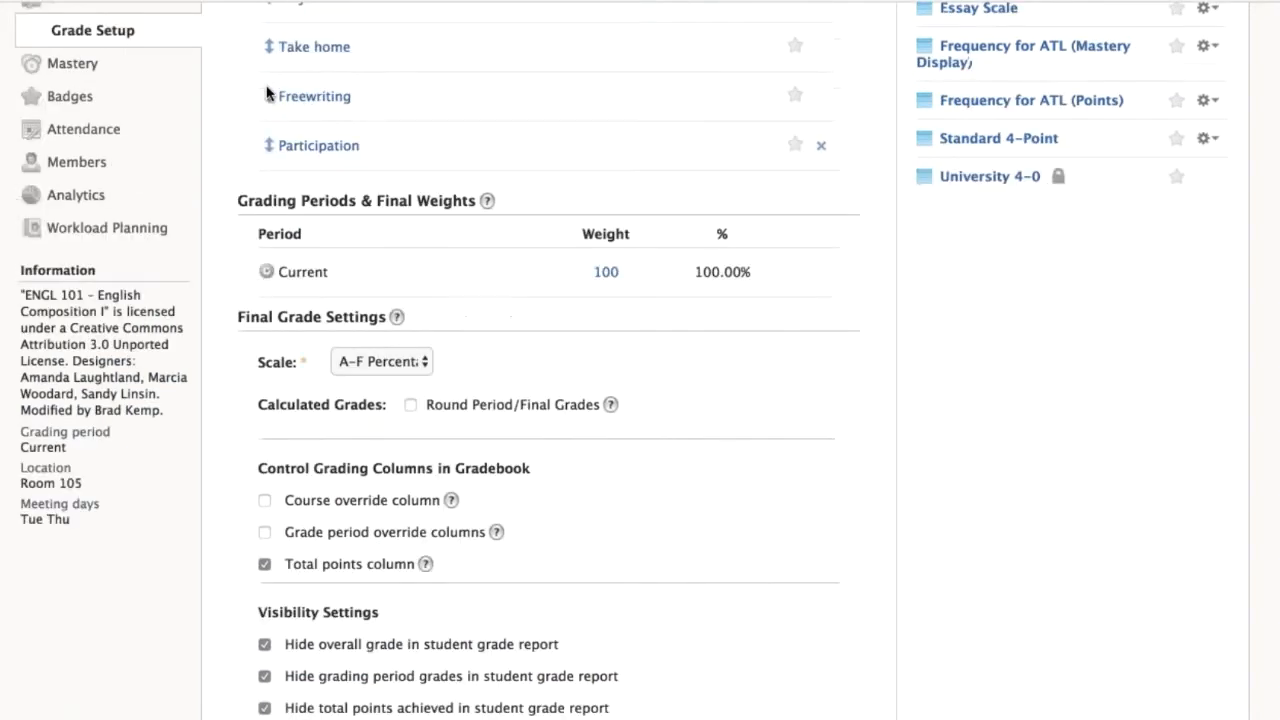
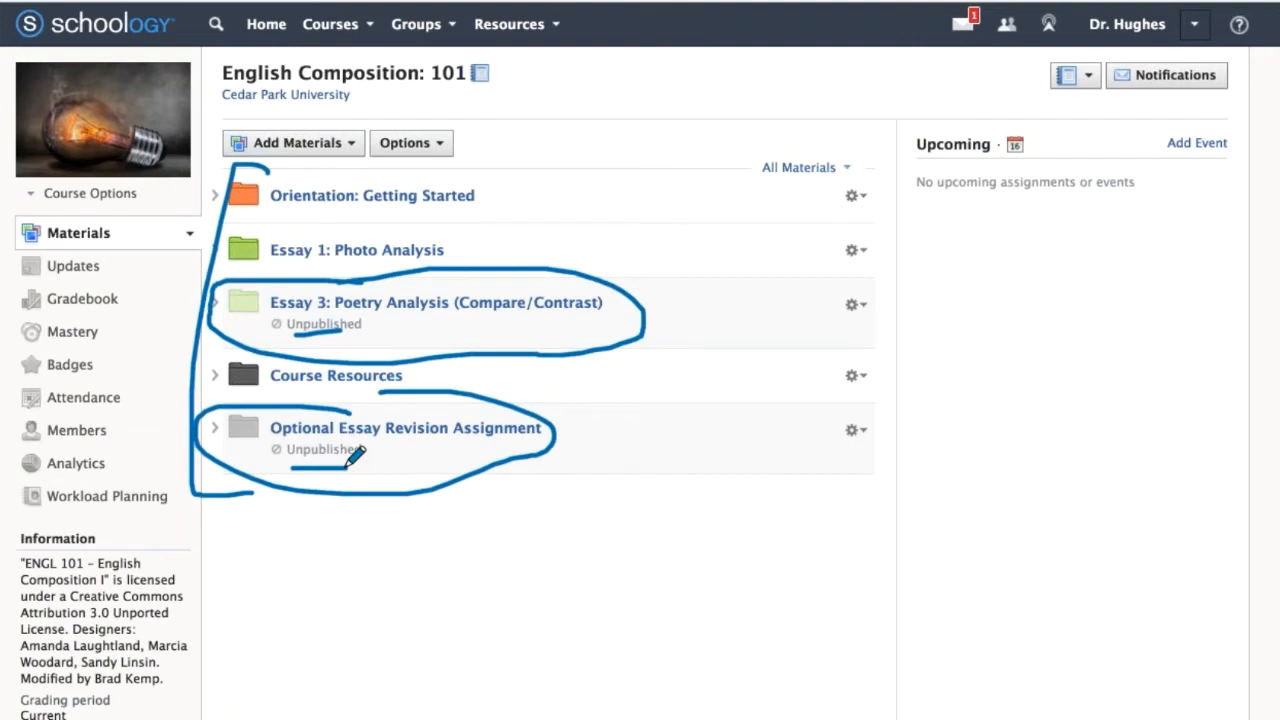
Clear the folder markings, underline below the Essay 1: Photo Analysis and Essay 3: Poetry Analysis folders, and erase those marks.
{"action": "key", "text": "Delete"}
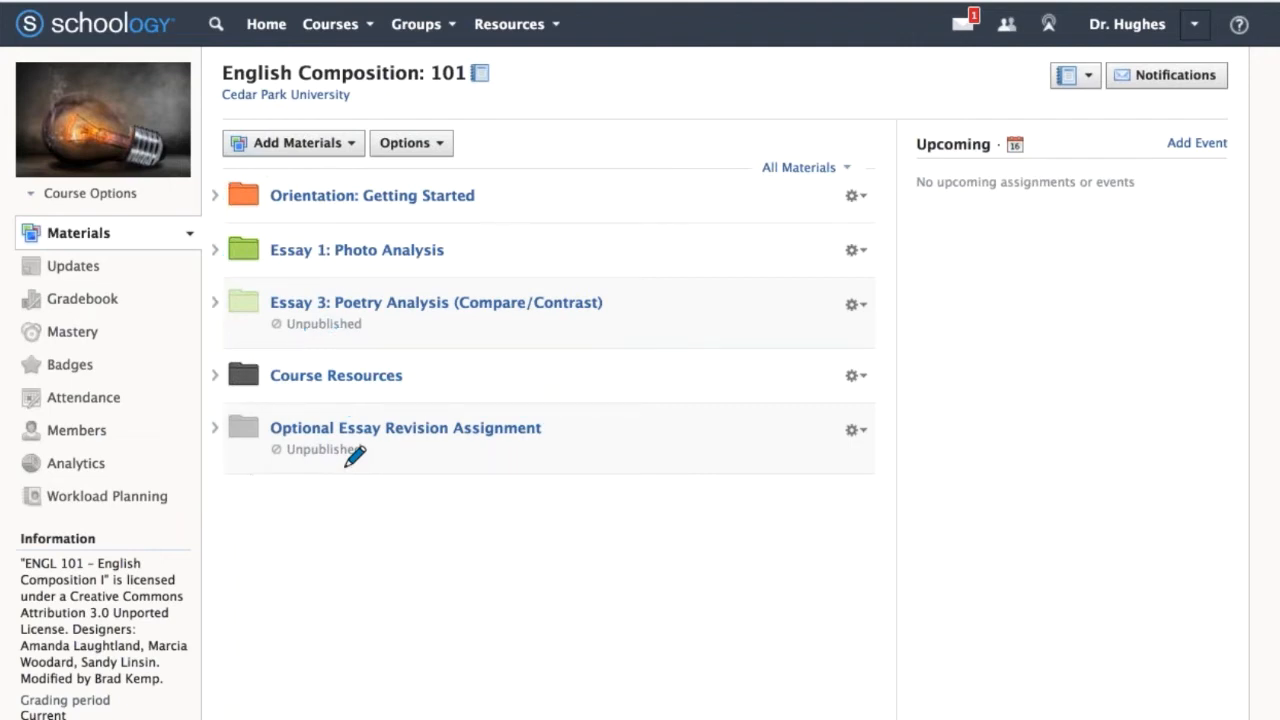
{"action": "left_click_drag", "start_coordinate": [268, 268], "coordinate": [320, 268]}
{"action": "left_click_drag", "start_coordinate": [276, 327], "coordinate": [330, 327]}
{"action": "key", "text": "Delete"}
Create a folder titled New Folder in the course materials with the default color and availability.
{"action": "left_click", "coordinate": [294, 143]}
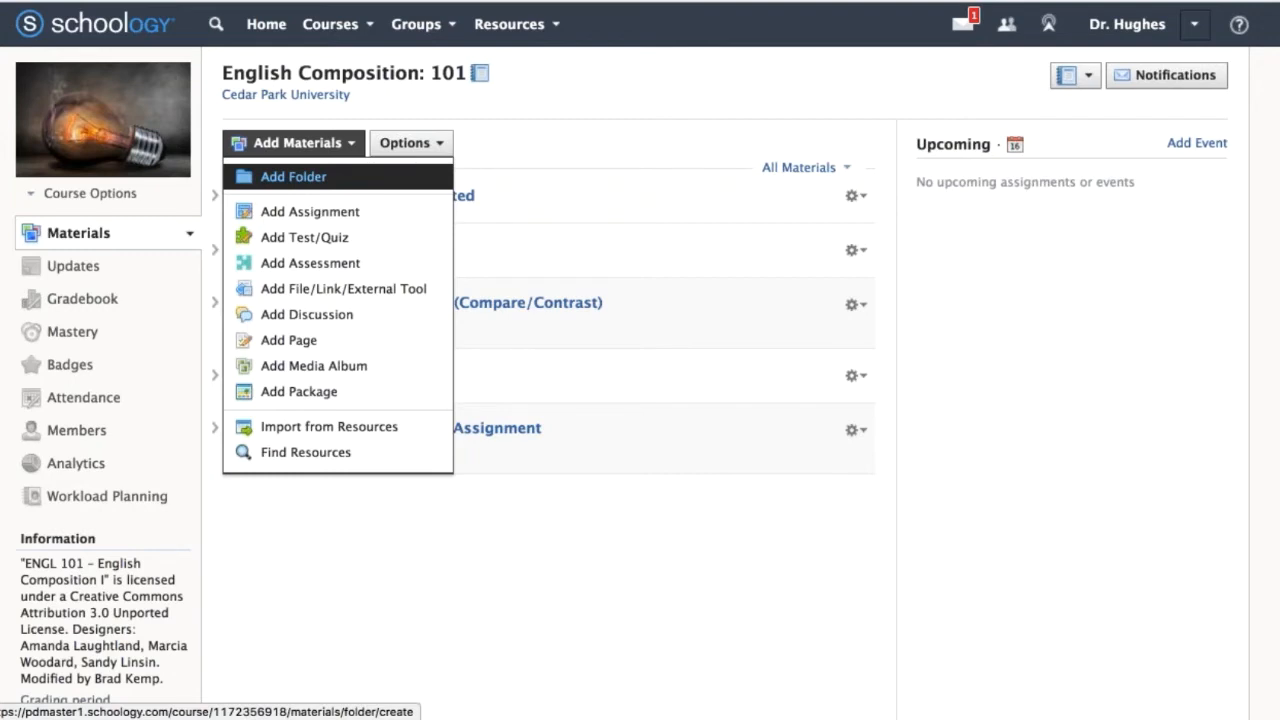
{"action": "left_click", "coordinate": [405, 177]}
{"action": "type", "text": "New "}
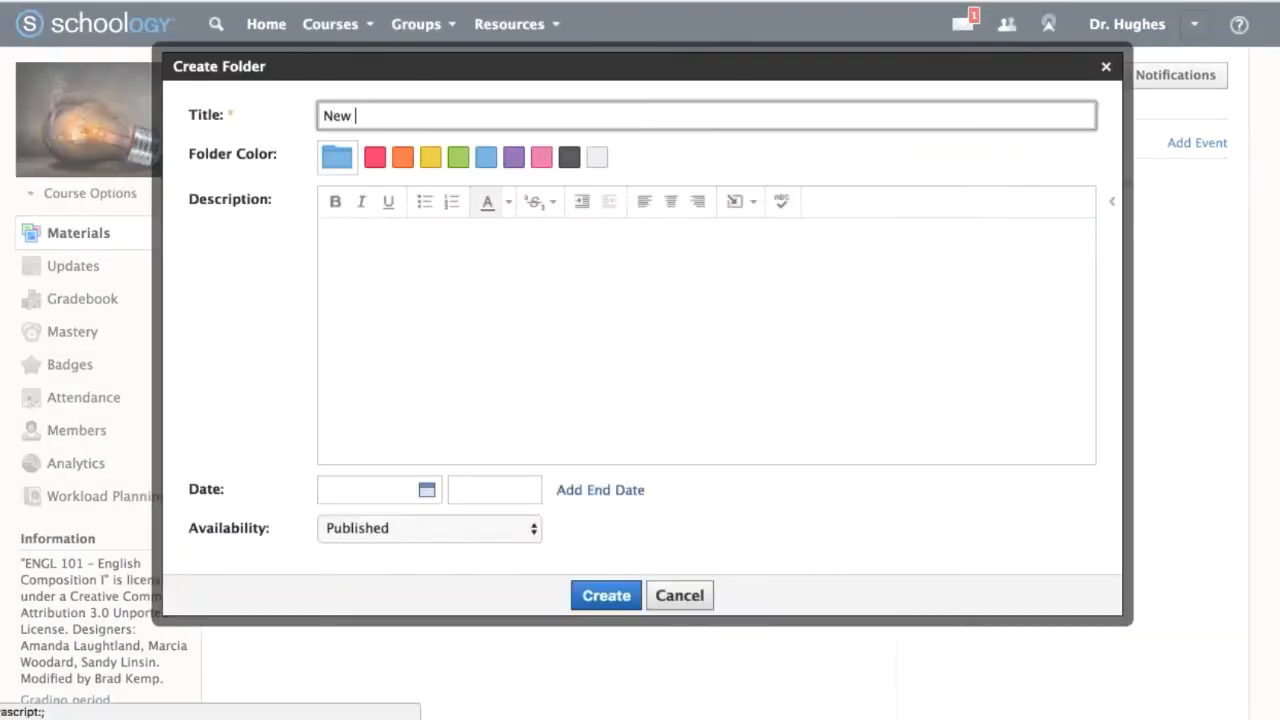
{"action": "type", "text": "Folder"}
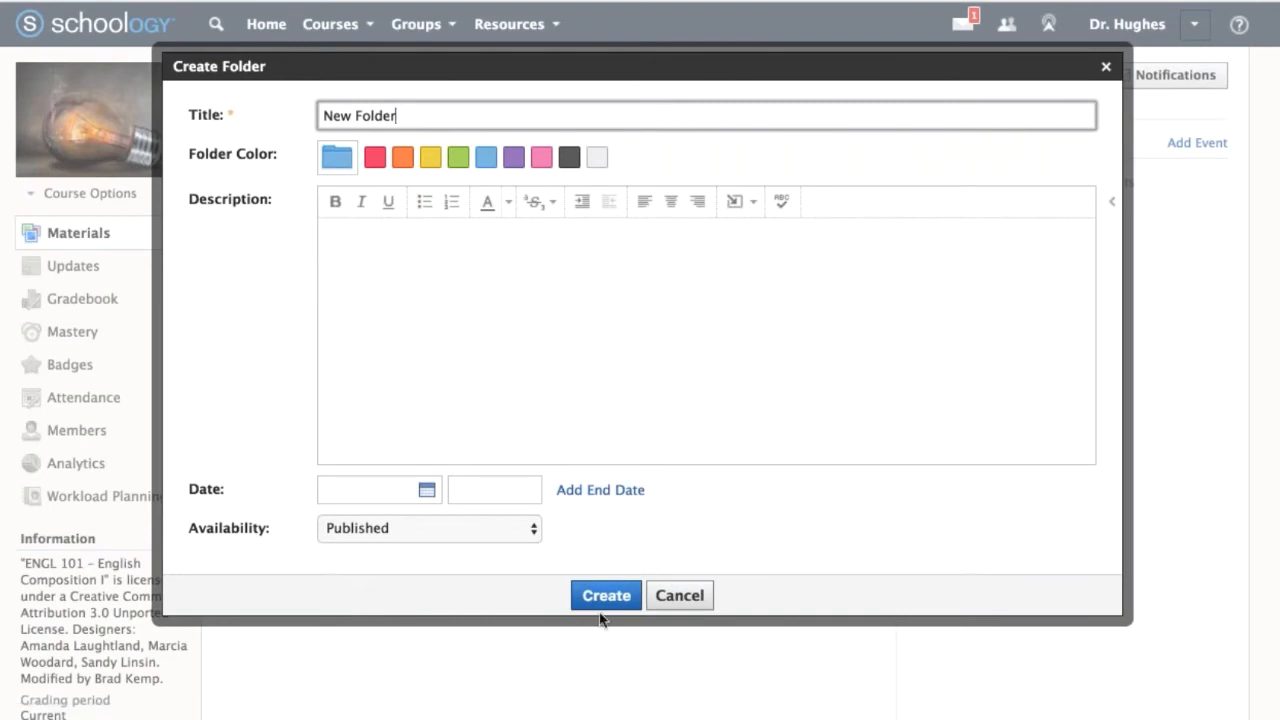
{"action": "left_click", "coordinate": [604, 597]}
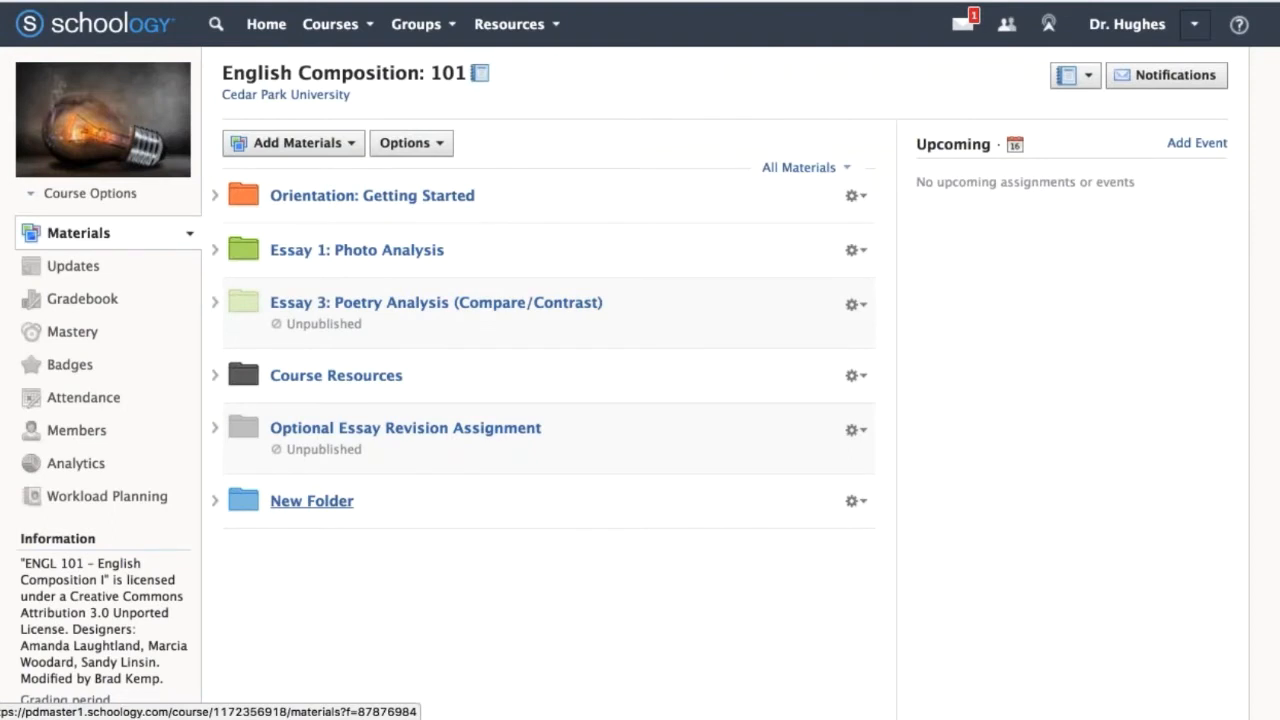
Try repositioning New Folder in the materials list, and delete it from the course.
{"action": "left_click_drag", "start_coordinate": [311, 501], "coordinate": [315, 654]}
{"action": "left_click", "coordinate": [855, 662]}
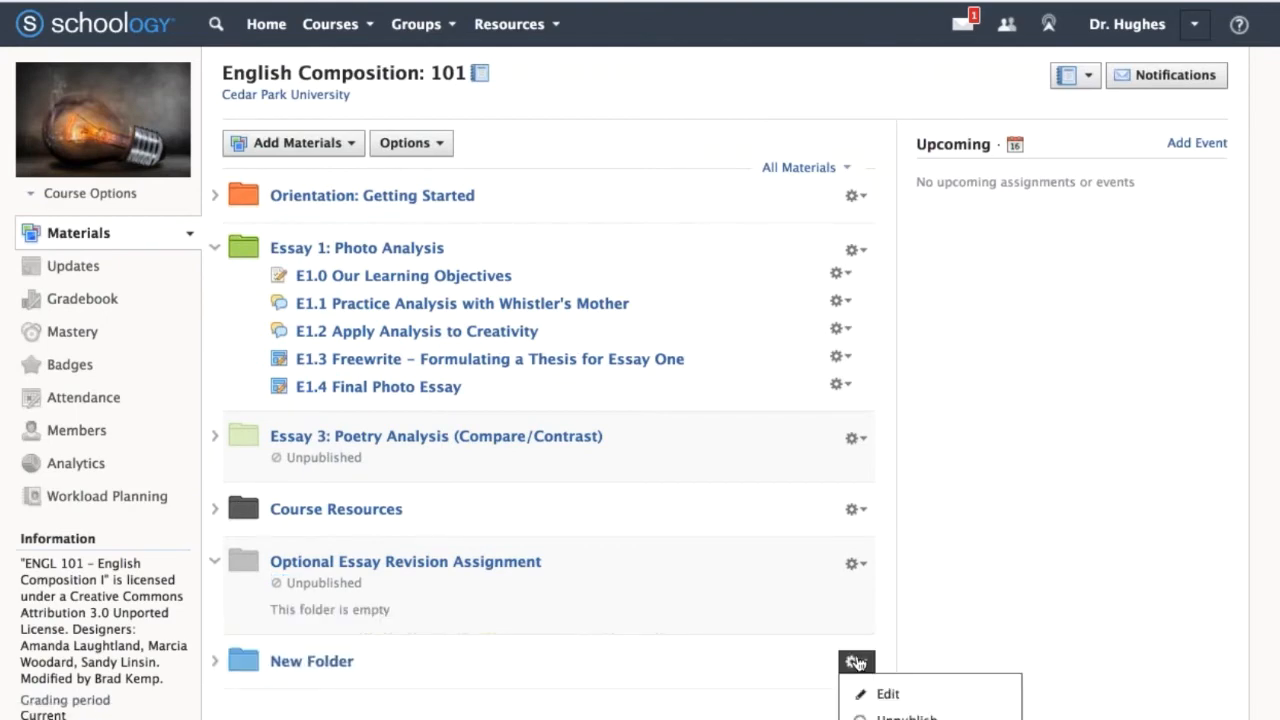
{"action": "scroll", "coordinate": [857, 663], "scroll_direction": "down", "scroll_amount": 3}
{"action": "left_click", "coordinate": [858, 684]}
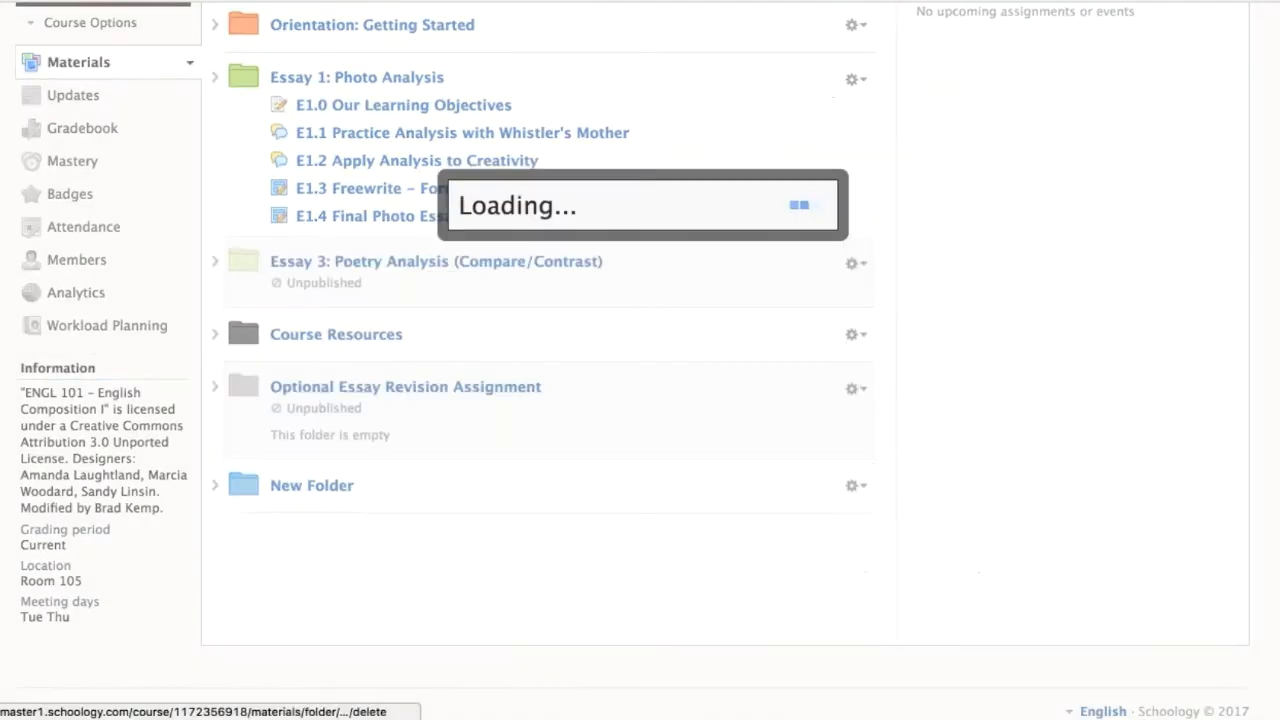
{"action": "left_click", "coordinate": [605, 297]}
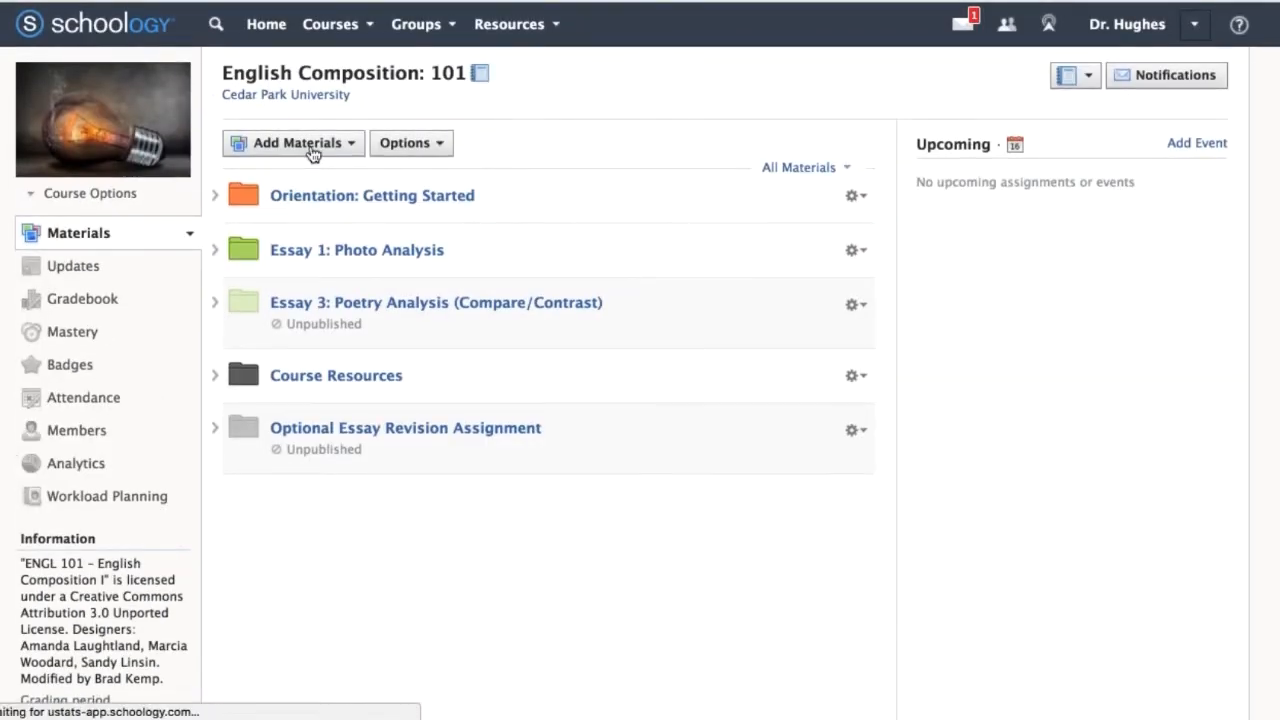
Look over the material types that can be inserted inside the Essay 1: Photo Analysis folder, and collapse the folder.
{"action": "mouse_move", "coordinate": [310, 281]}
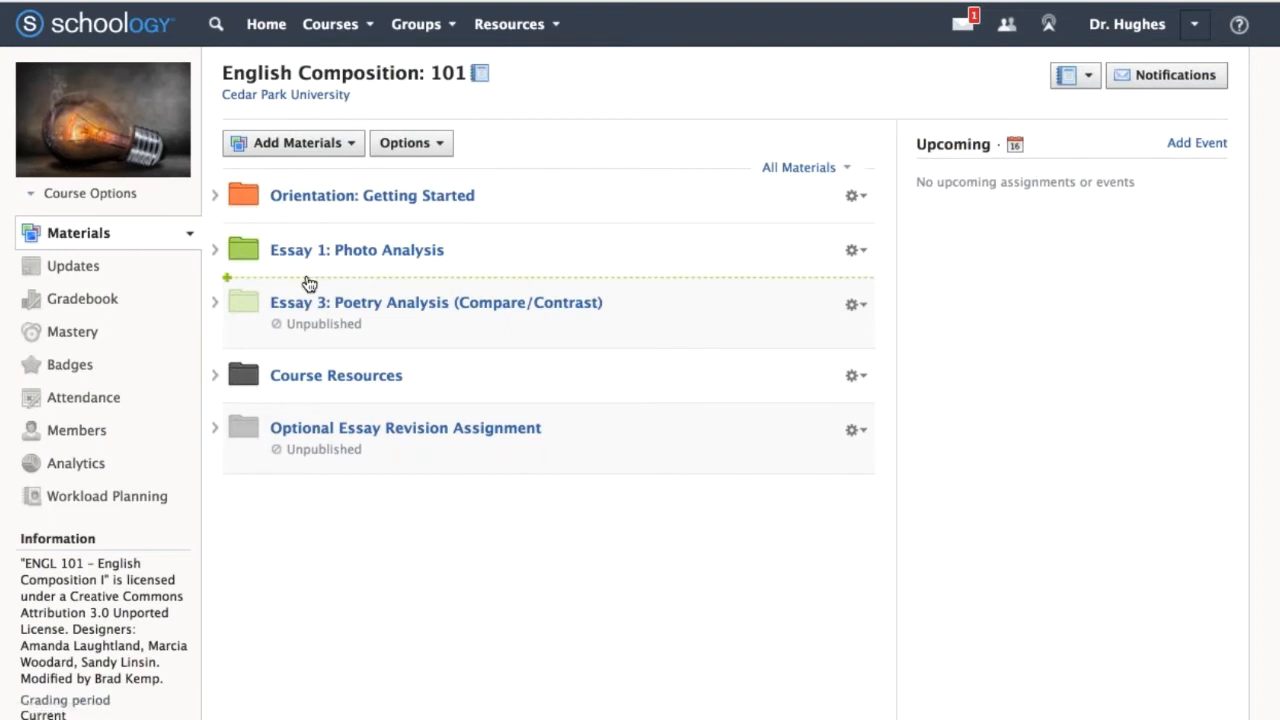
{"action": "left_click", "coordinate": [213, 252]}
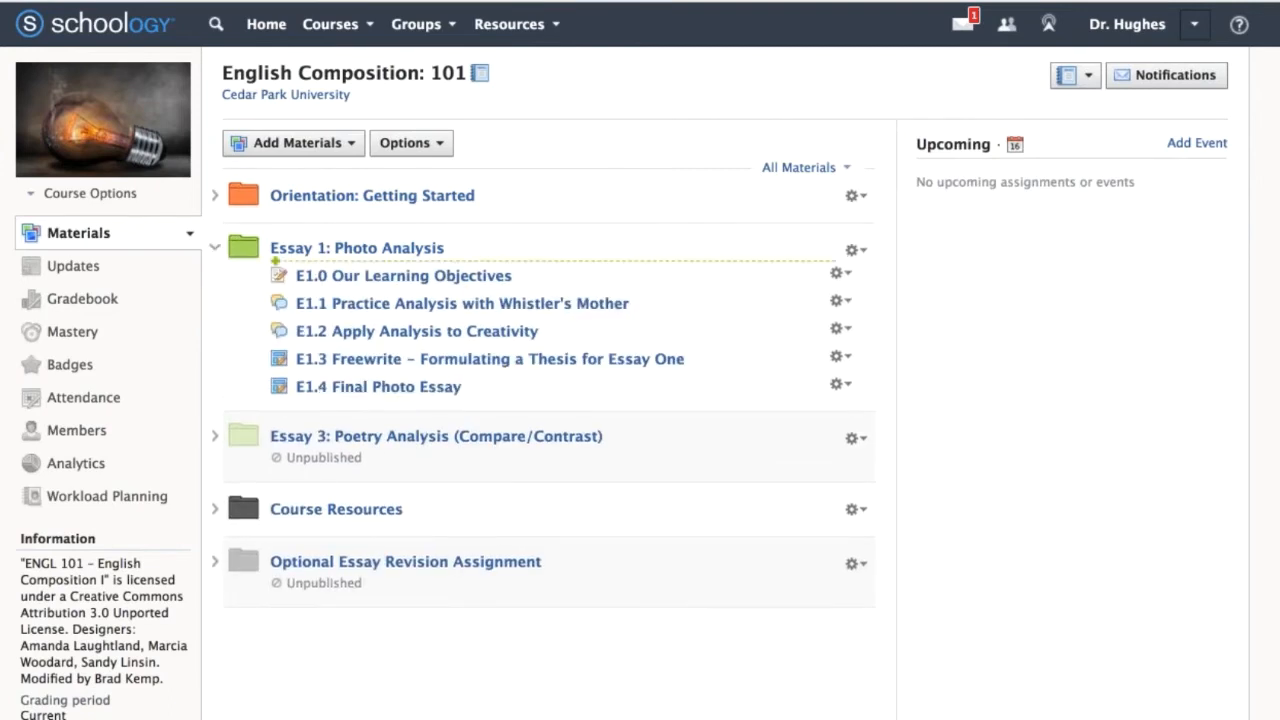
{"action": "left_click", "coordinate": [304, 266]}
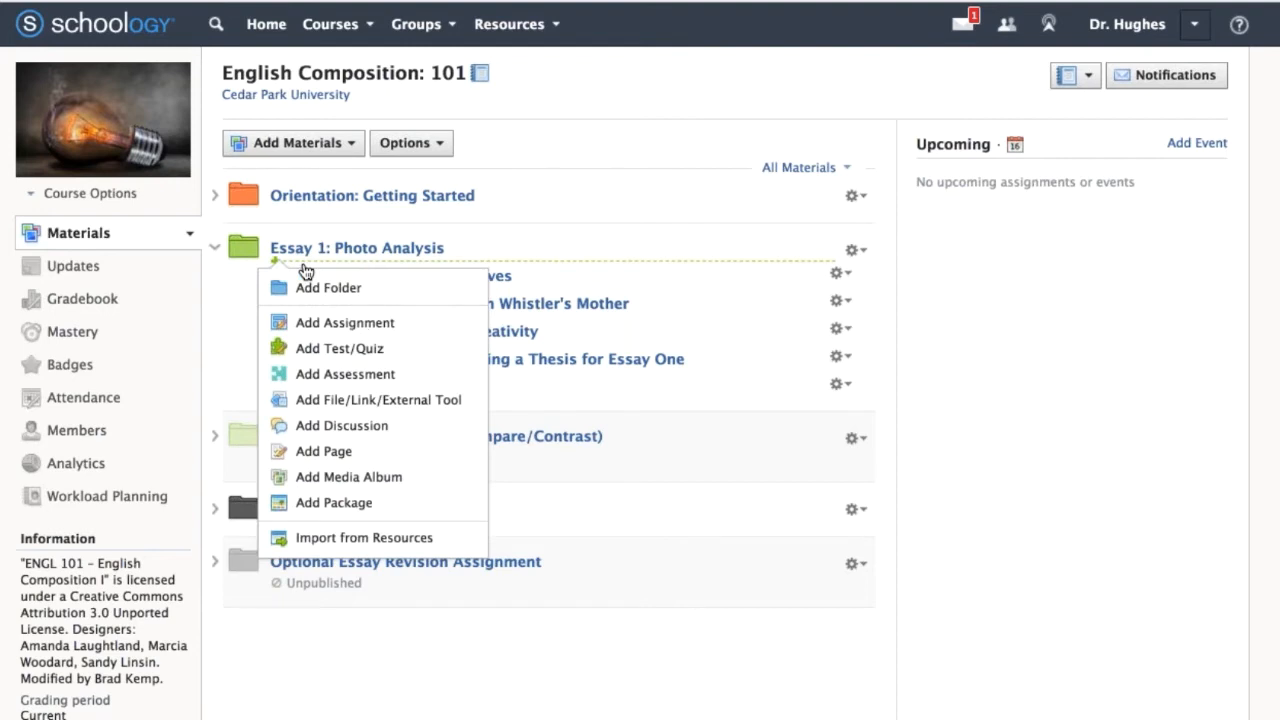
{"action": "left_click", "coordinate": [214, 250]}
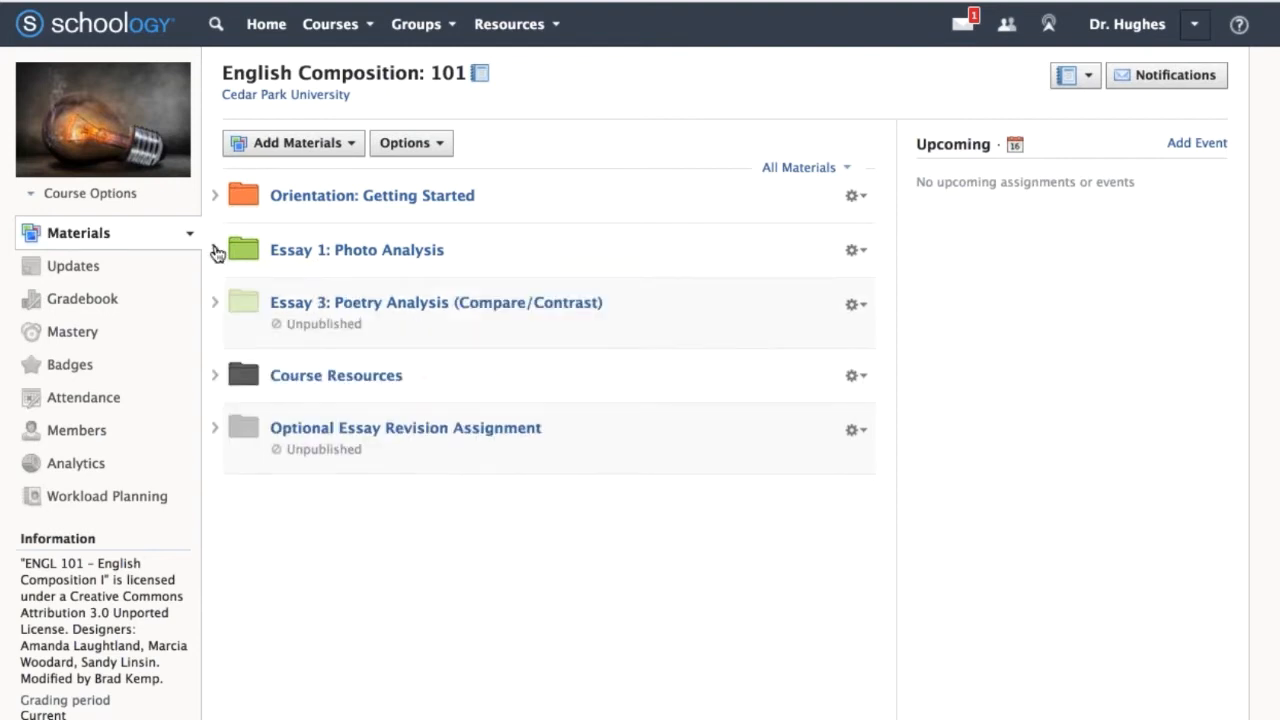
Start a new folder between the Essay 1 and Essay 3 folders and title it Essay 2: Tone in Nonfiction.
{"action": "left_click", "coordinate": [254, 285]}
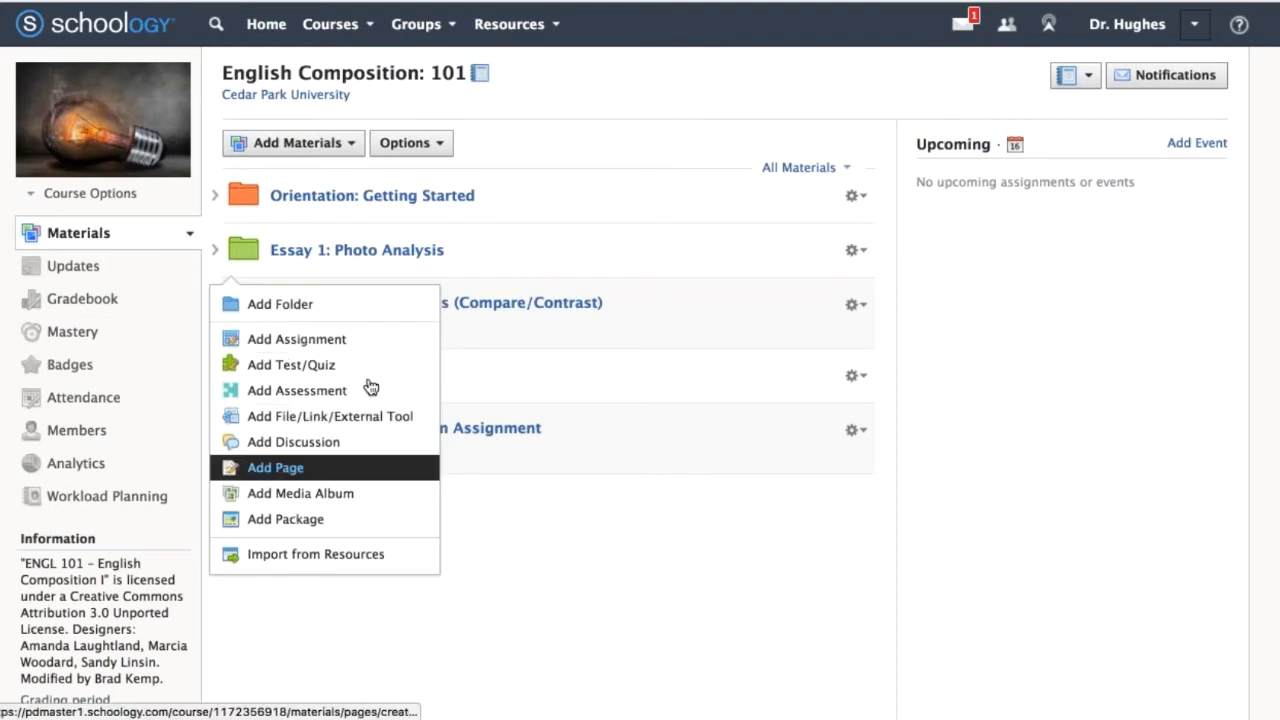
{"action": "left_click", "coordinate": [351, 144]}
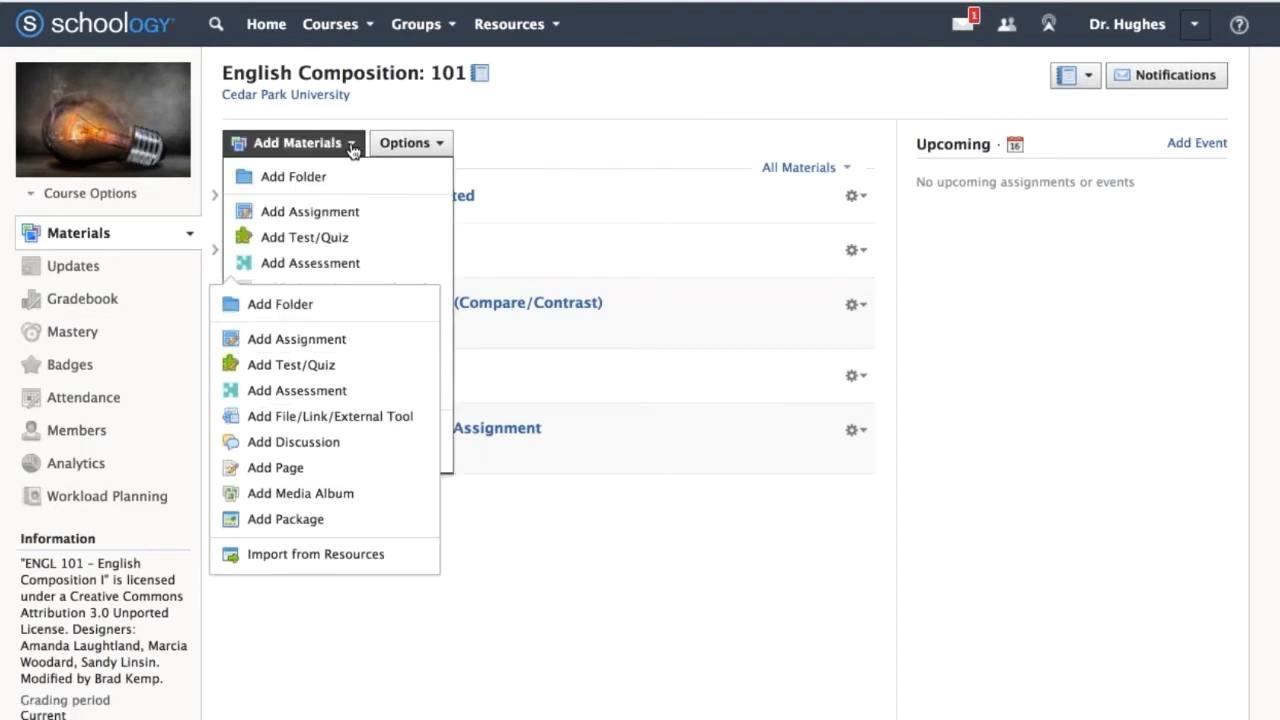
{"action": "left_click", "coordinate": [352, 147]}
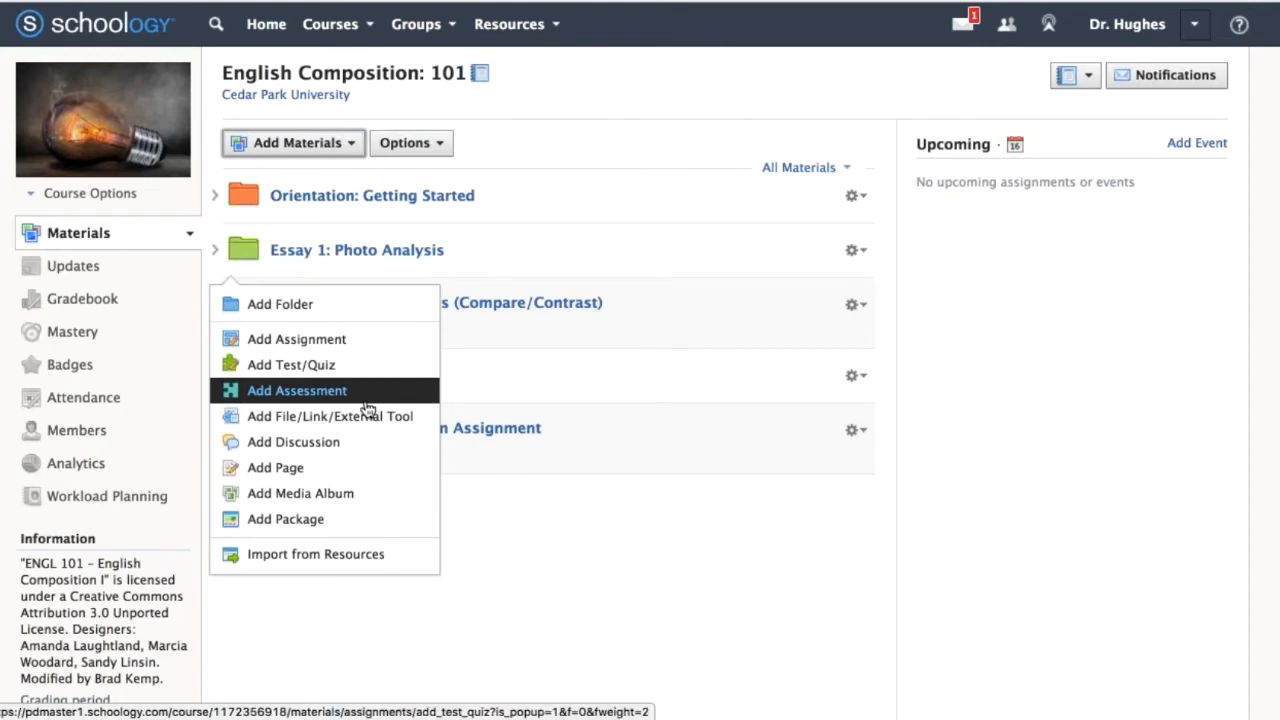
{"action": "left_click", "coordinate": [354, 320]}
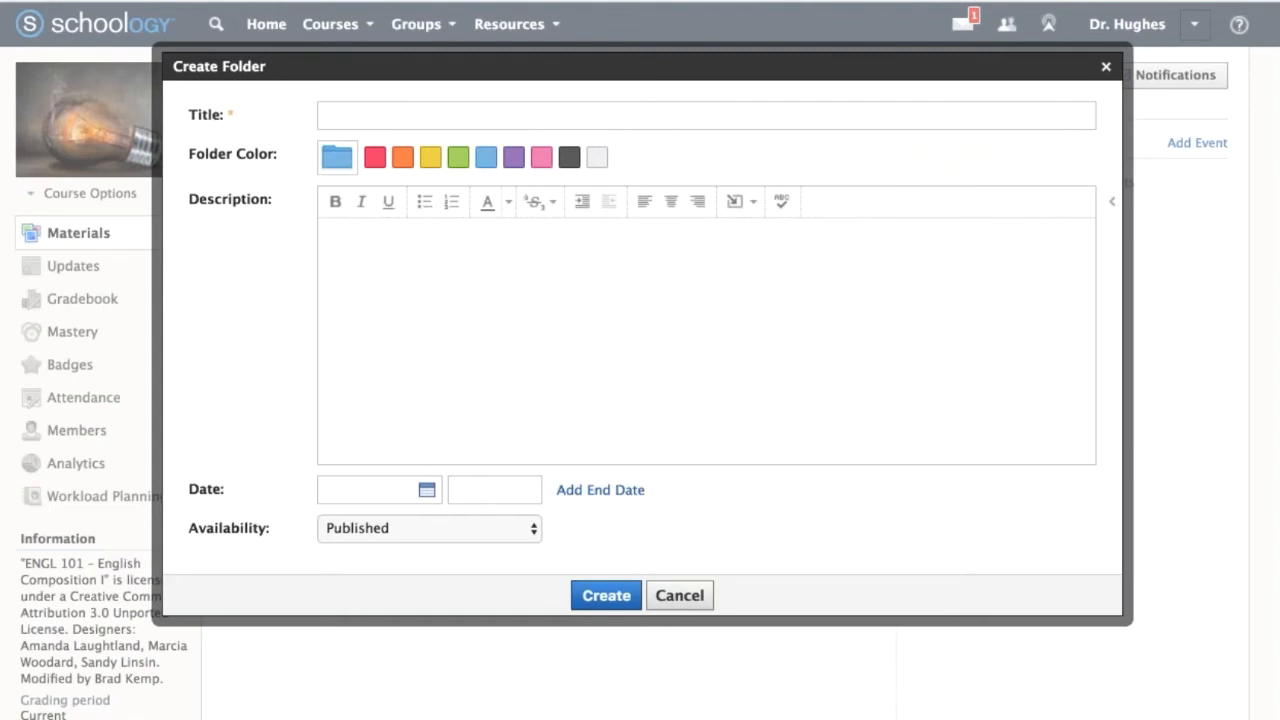
{"action": "left_click", "coordinate": [559, 117]}
{"action": "type", "text": "Essay 2: Tone in Nonfiction"}
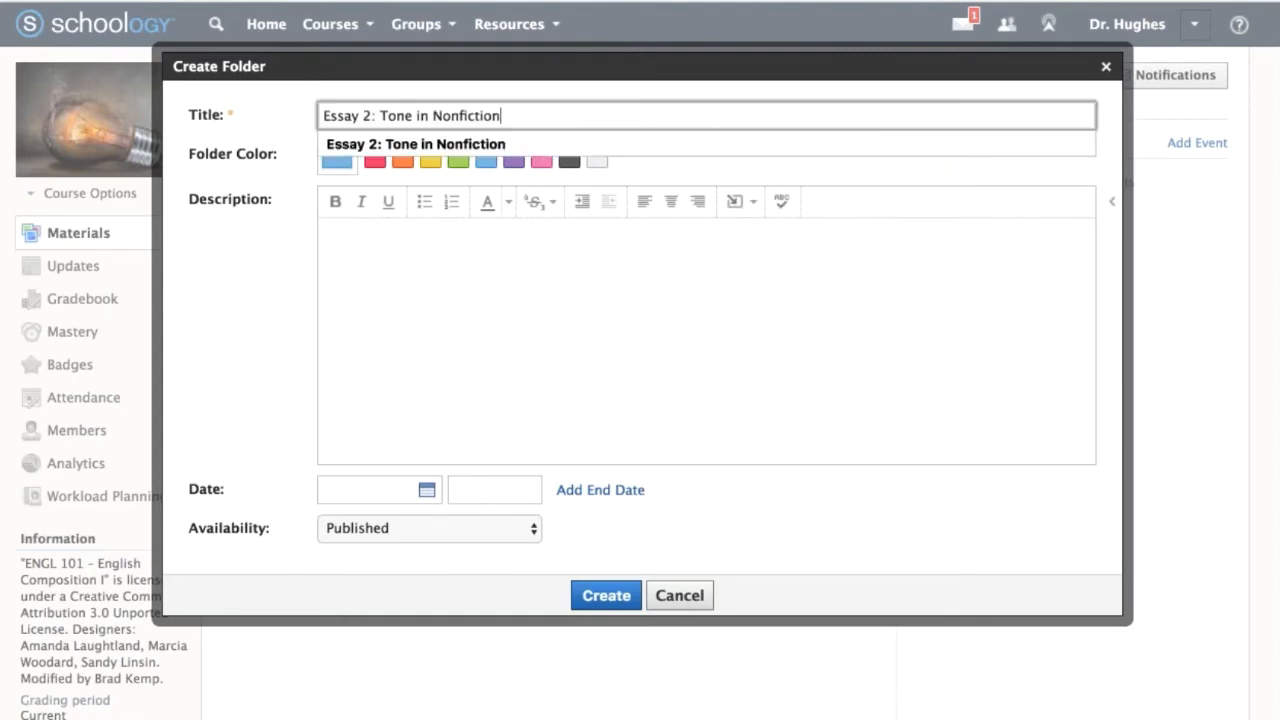
{"action": "left_click", "coordinate": [543, 351]}
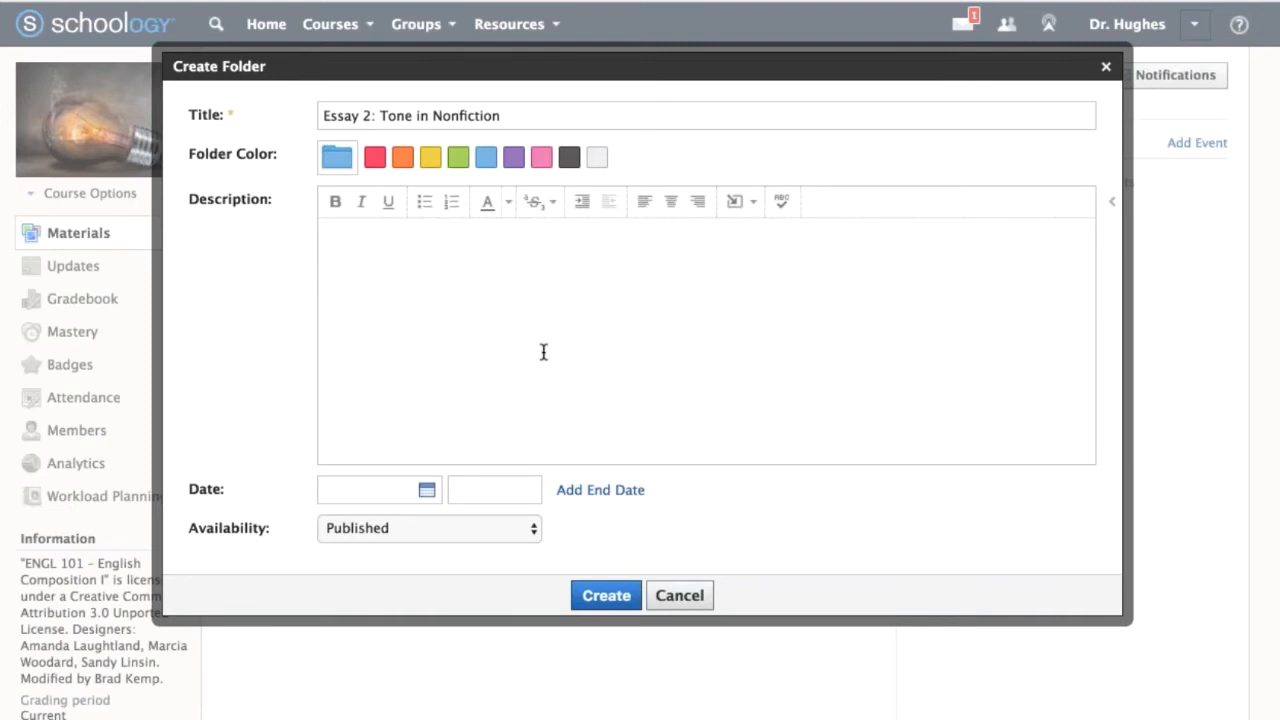
Give the Essay 2 folder a green color, set its availability to Unpublished, and create it.
{"action": "left_click", "coordinate": [458, 157]}
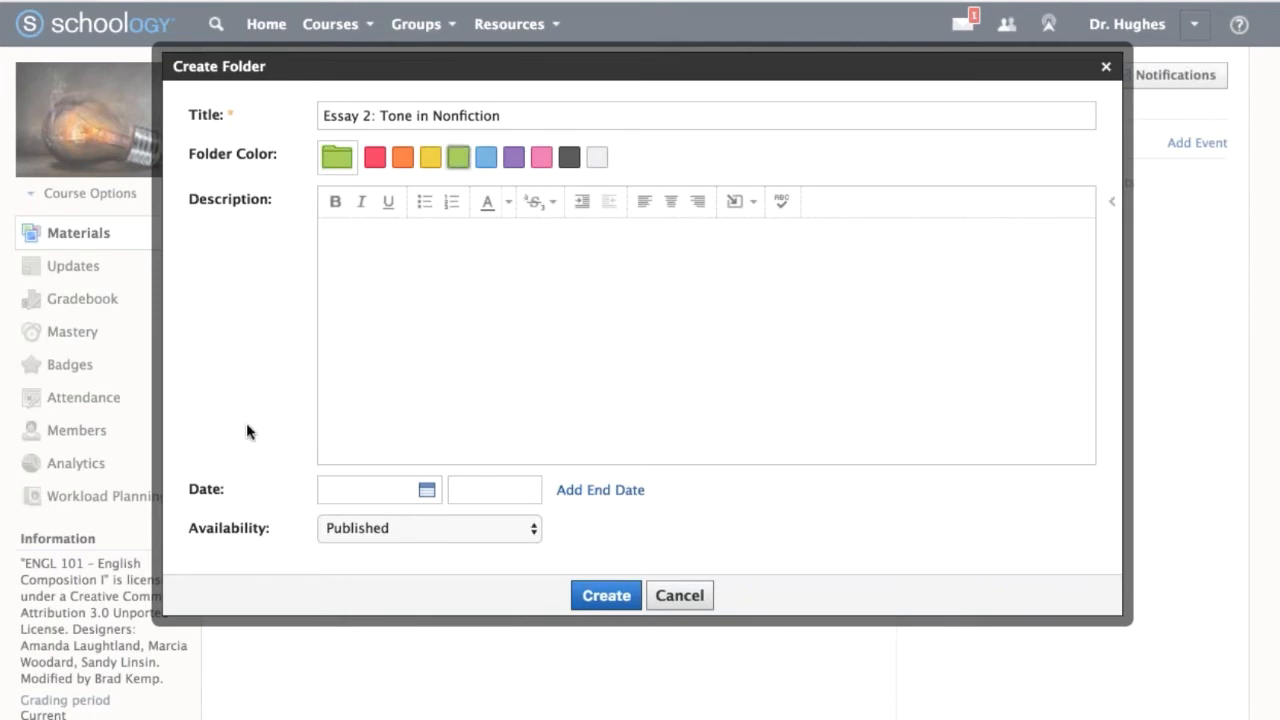
{"action": "left_click", "coordinate": [494, 537]}
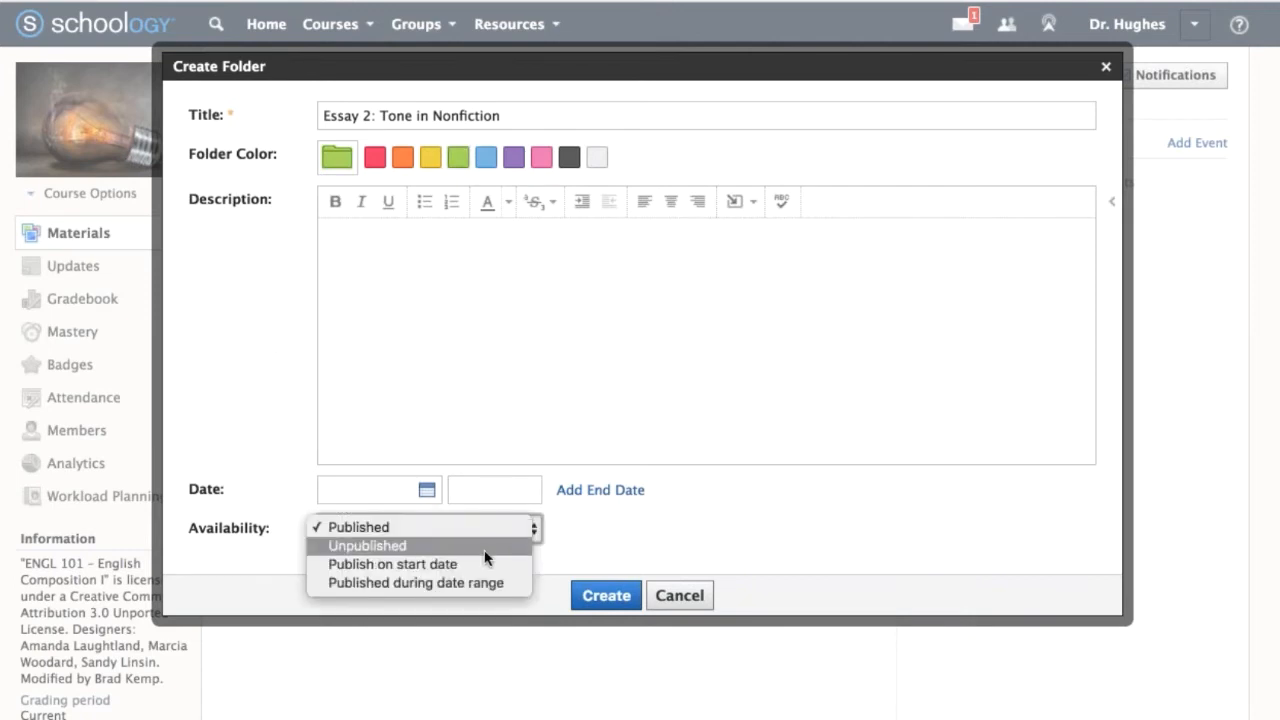
{"action": "left_click", "coordinate": [485, 550]}
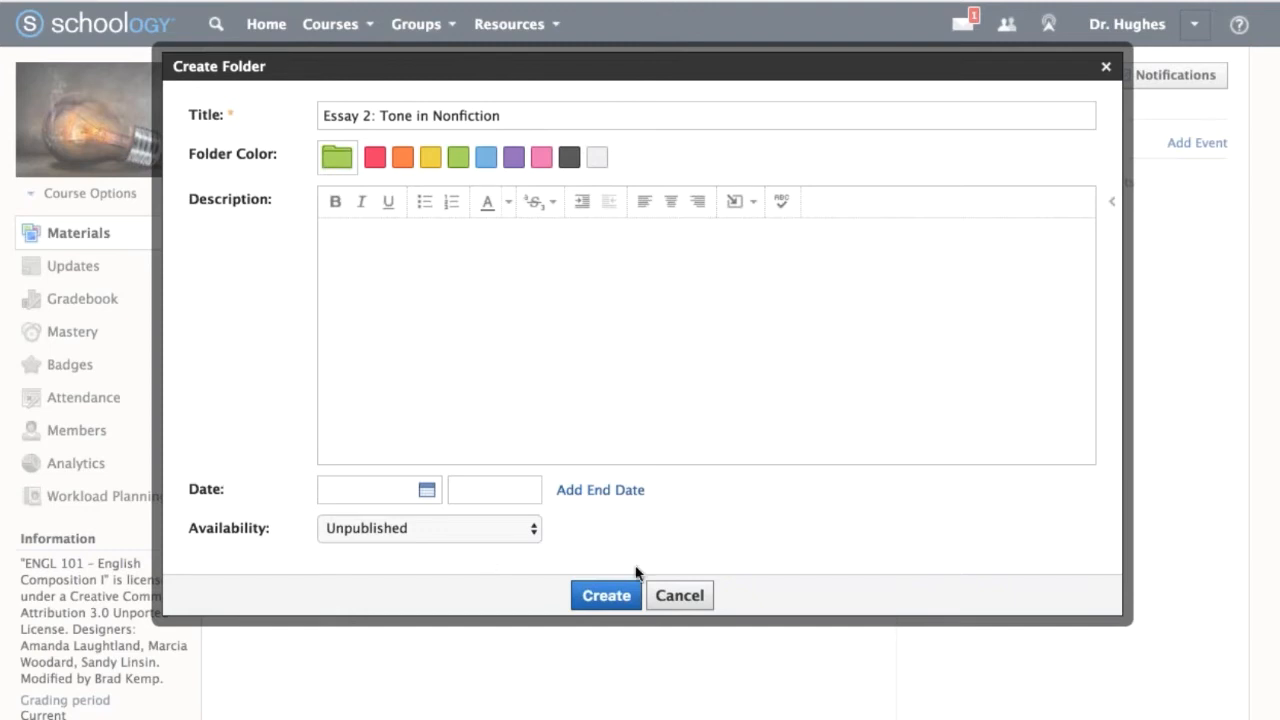
{"action": "left_click", "coordinate": [610, 595]}
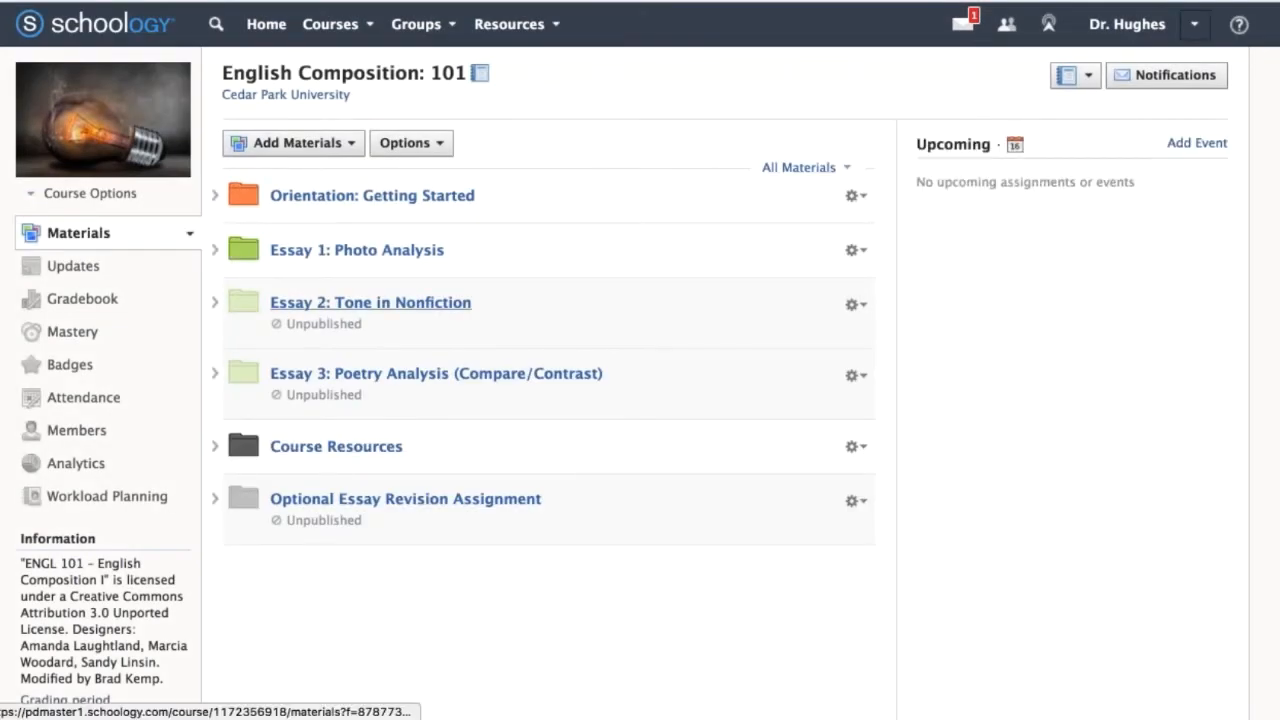
Examine the publishing options of the Essay 2 folder and of E1.1 Practice Analysis with Whistler's Mother inside the Essay 1 folder.
{"action": "left_click", "coordinate": [856, 305]}
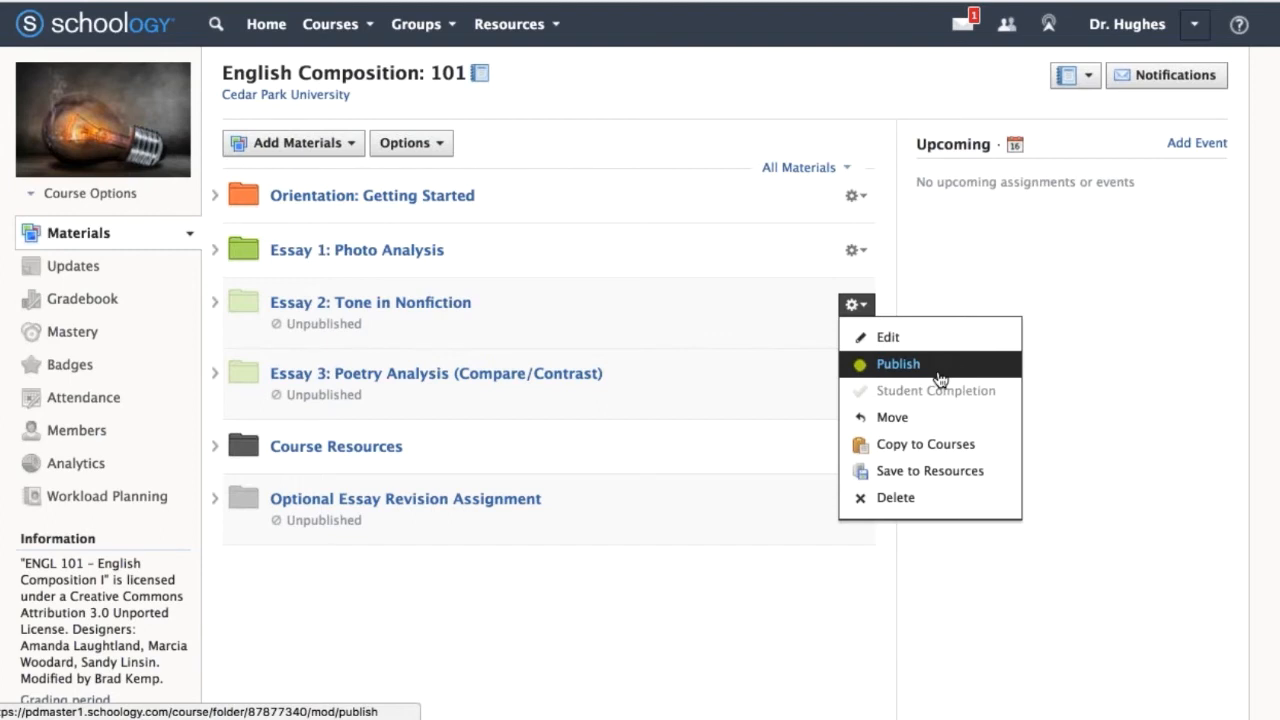
{"action": "left_click", "coordinate": [955, 290]}
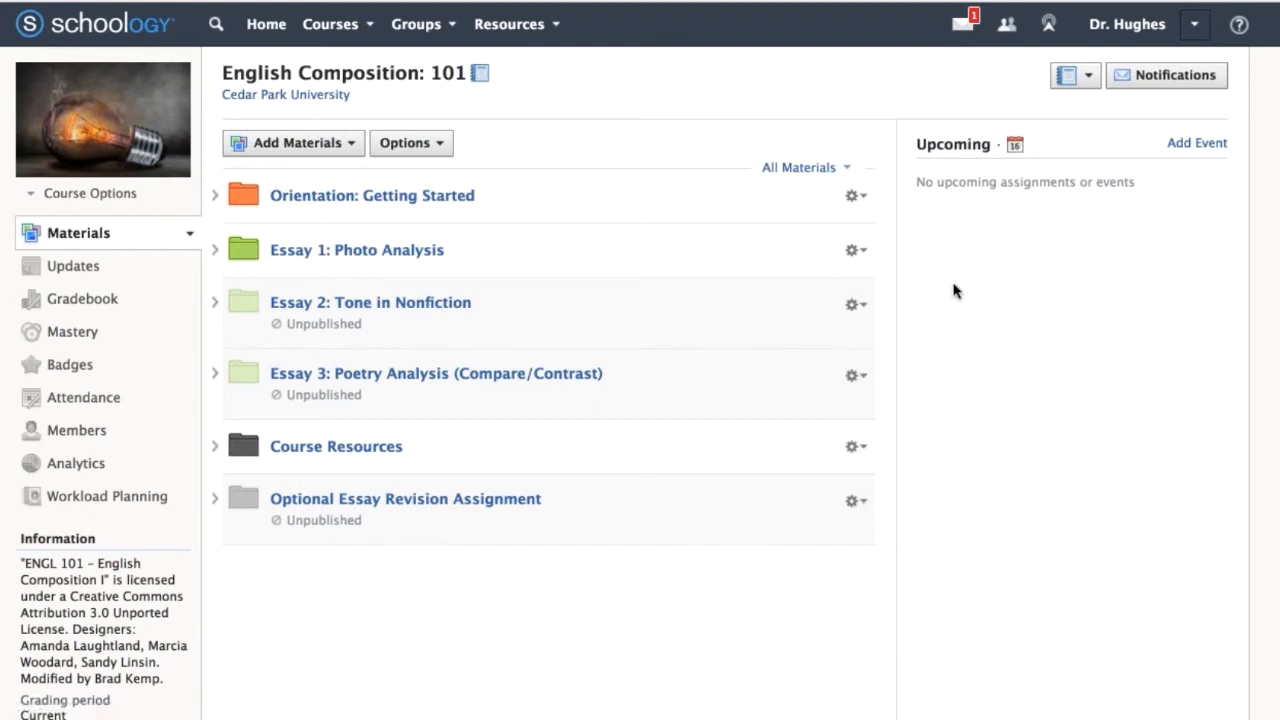
{"action": "left_click", "coordinate": [213, 251]}
{"action": "left_click_drag", "start_coordinate": [305, 274], "coordinate": [321, 407]}
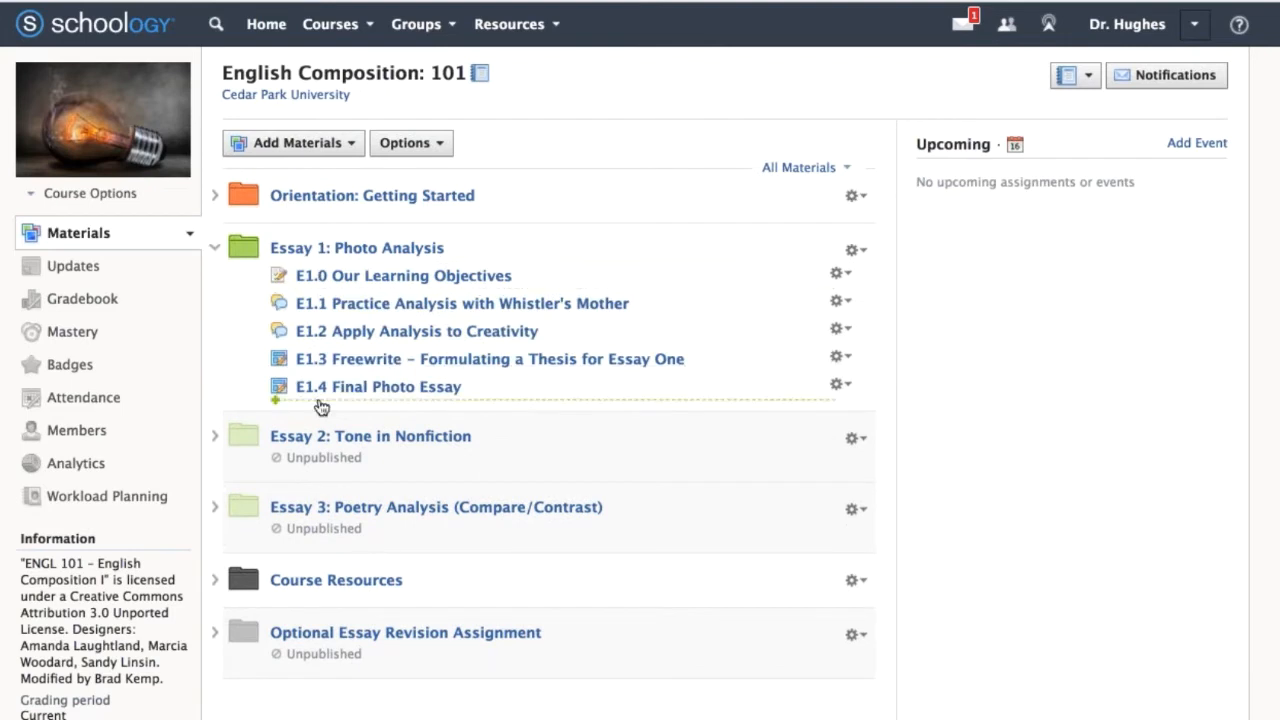
{"action": "left_click", "coordinate": [840, 302]}
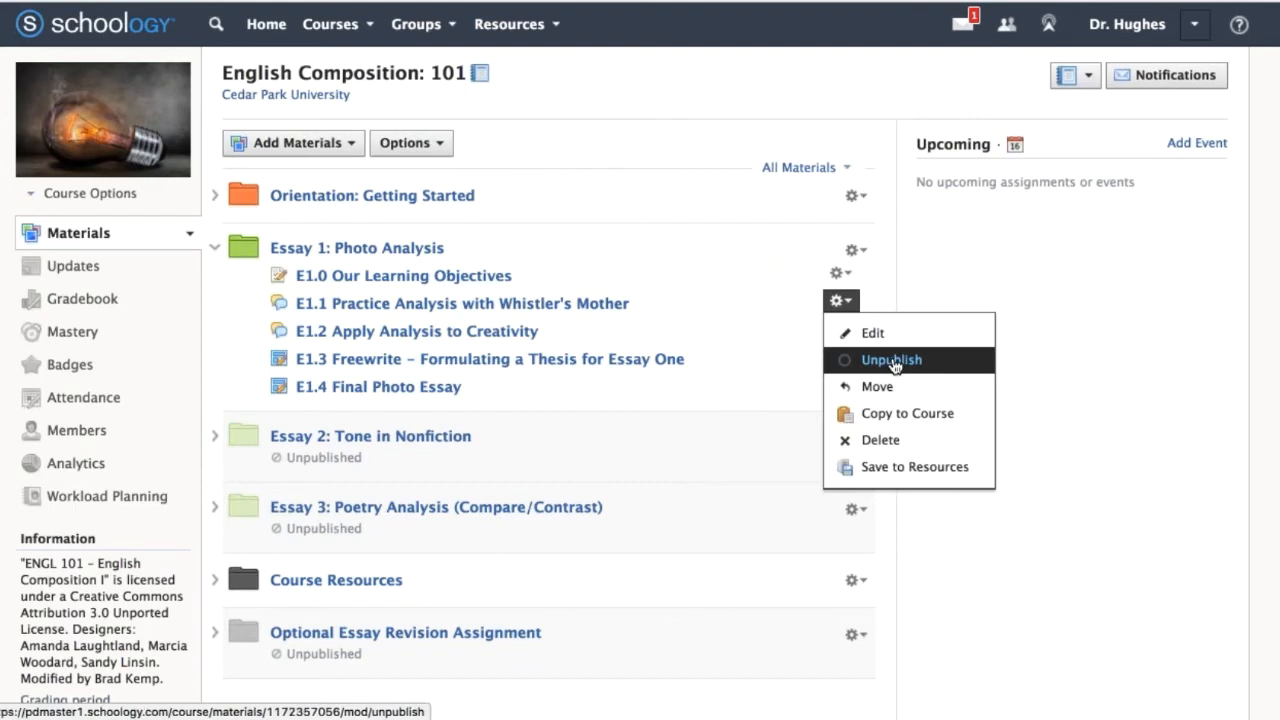
{"action": "left_click", "coordinate": [1013, 296]}
{"action": "left_click", "coordinate": [860, 256]}
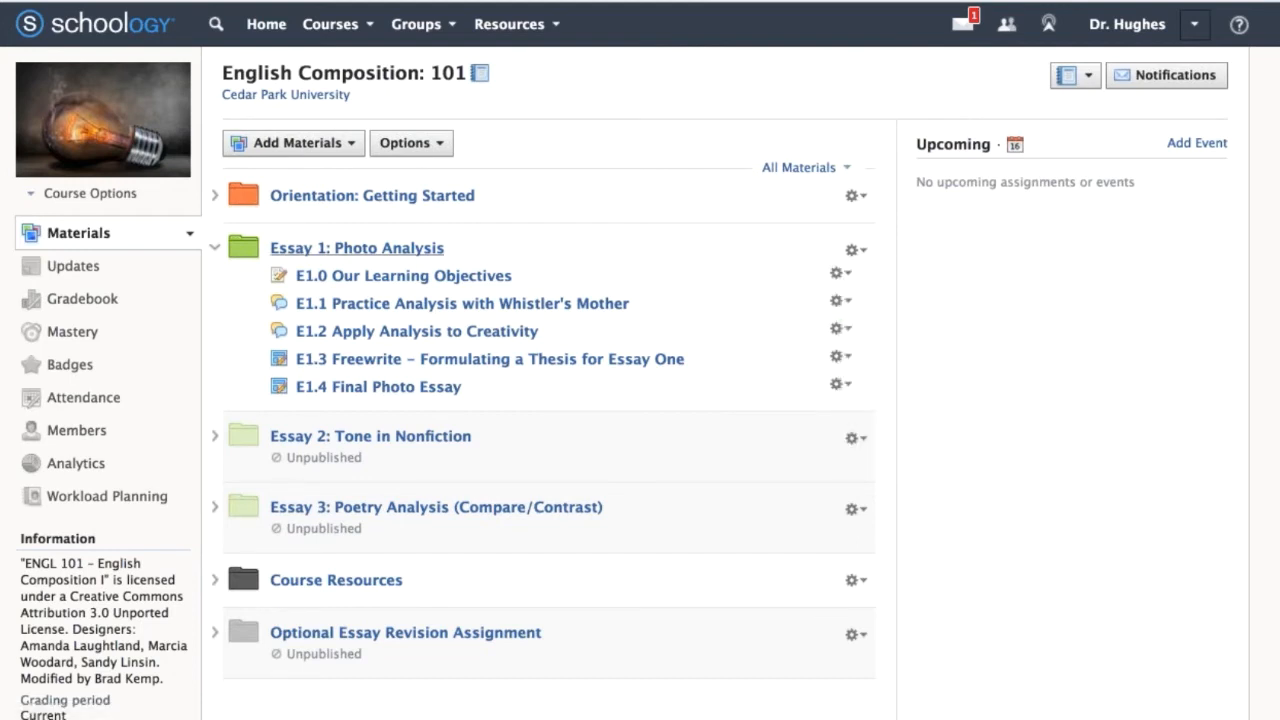
{"action": "left_click", "coordinate": [214, 248]}
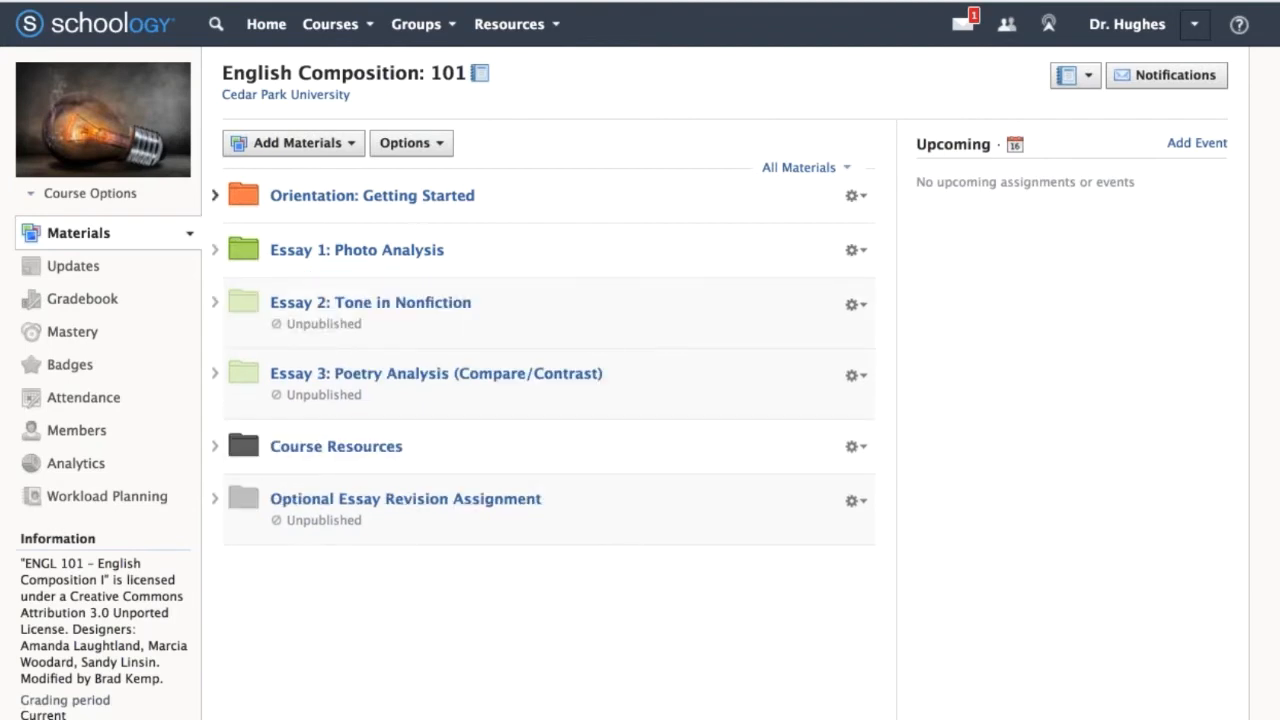
Expand the Orientation: Getting Started folder and look over the types of materials that can be added to the course.
{"action": "left_click", "coordinate": [214, 195]}
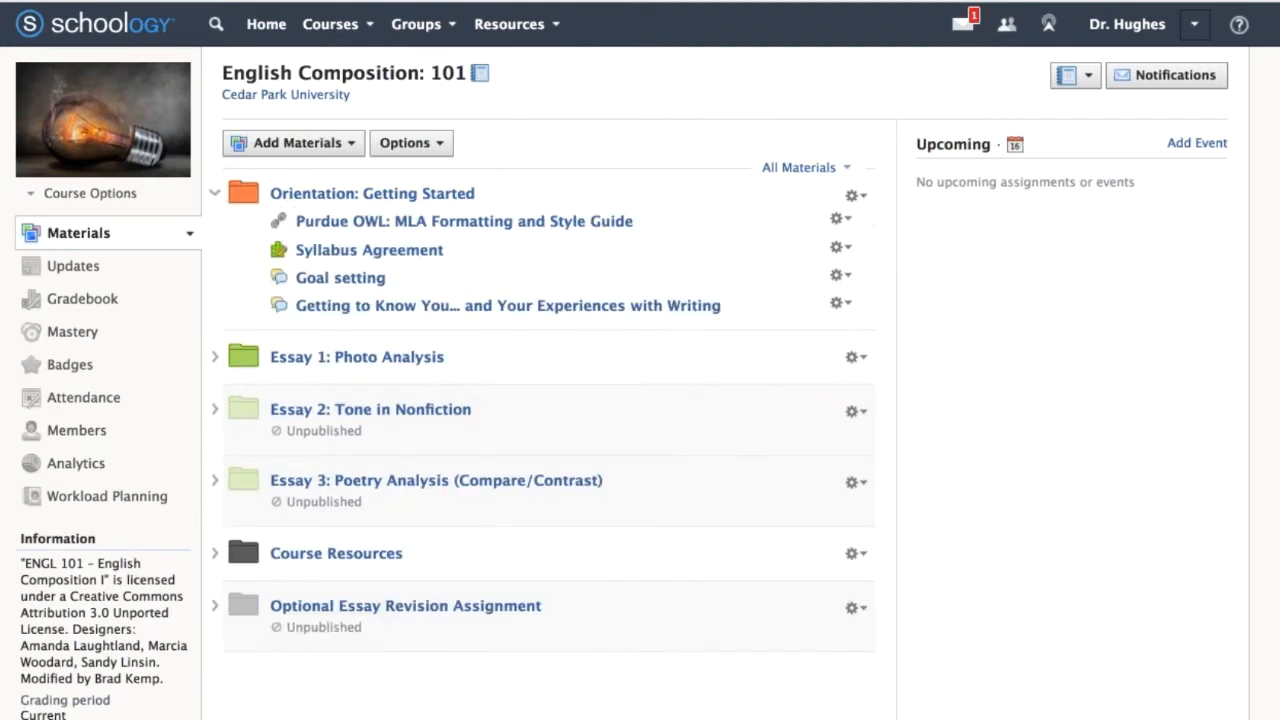
{"action": "mouse_move", "coordinate": [444, 210]}
{"action": "left_click", "coordinate": [293, 142]}
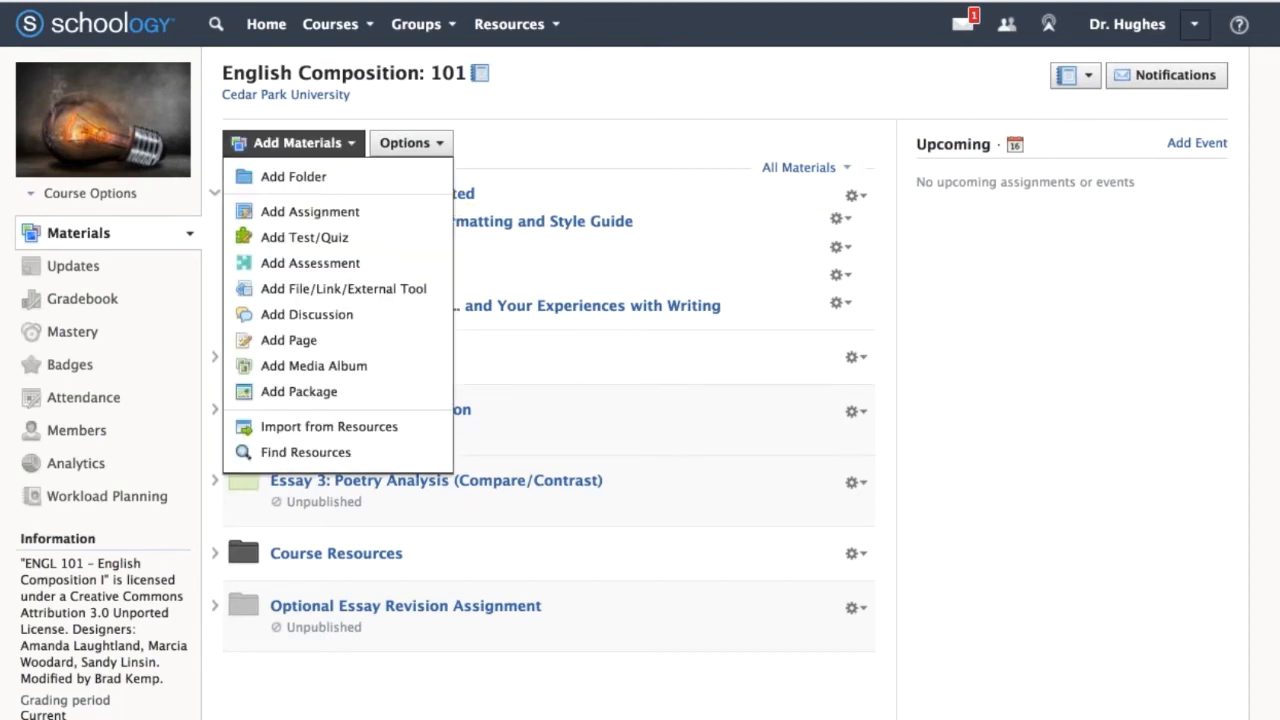
{"action": "left_click", "coordinate": [293, 142]}
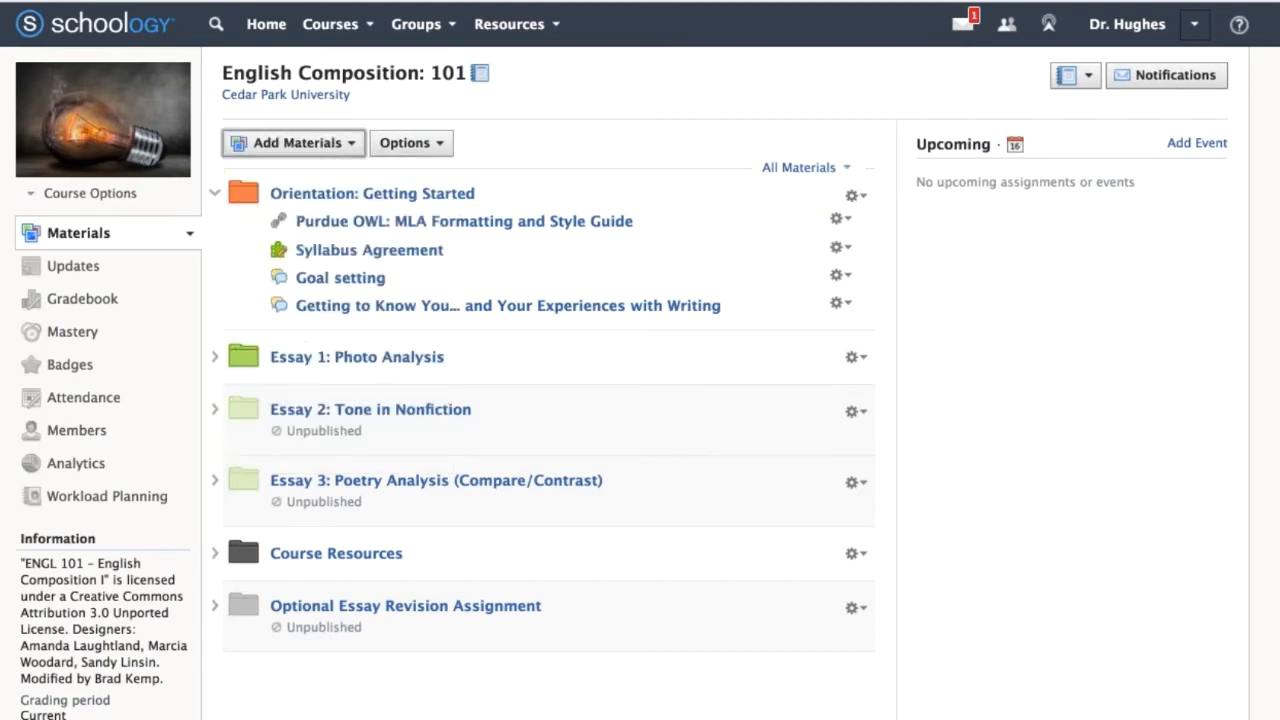
{"action": "left_click", "coordinate": [214, 195]}
{"action": "left_click", "coordinate": [214, 195]}
{"action": "left_click", "coordinate": [214, 195]}
{"action": "left_click", "coordinate": [214, 195]}
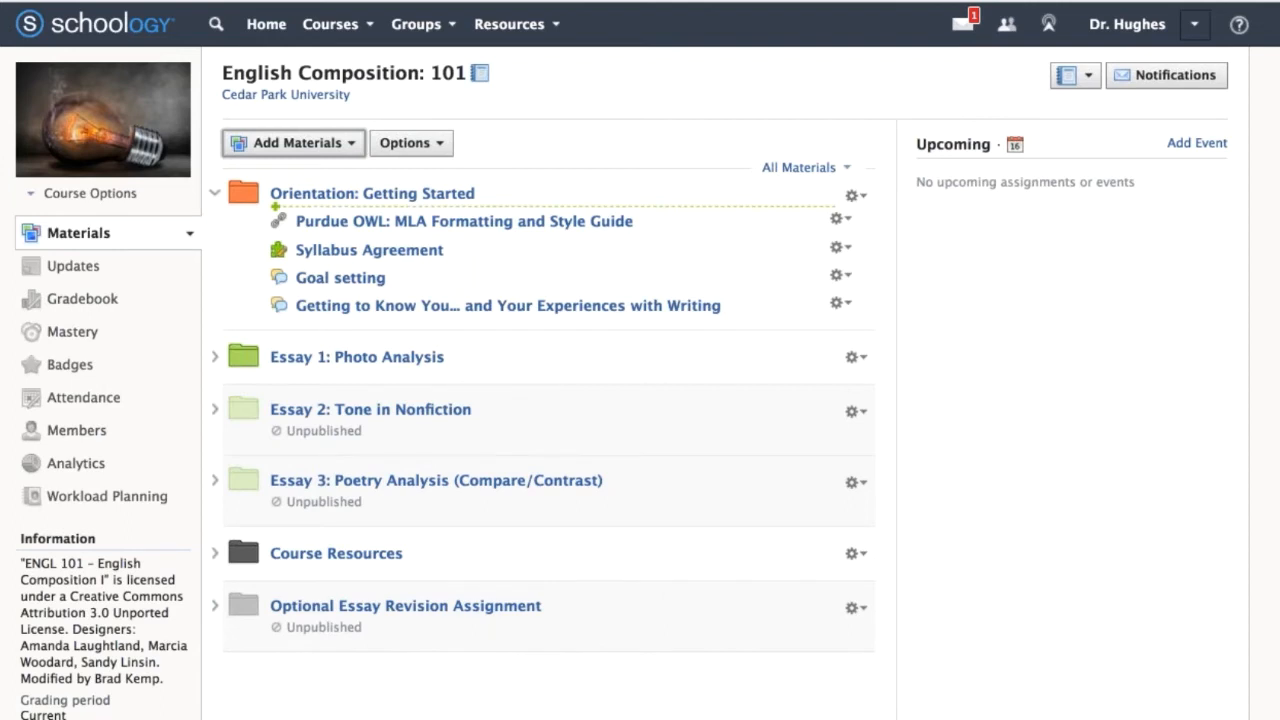
Start adding a file at the beginning of the Orientation: Getting Started folder and browse to the HigherEd folder for the attachment.
{"action": "left_click", "coordinate": [389, 208]}
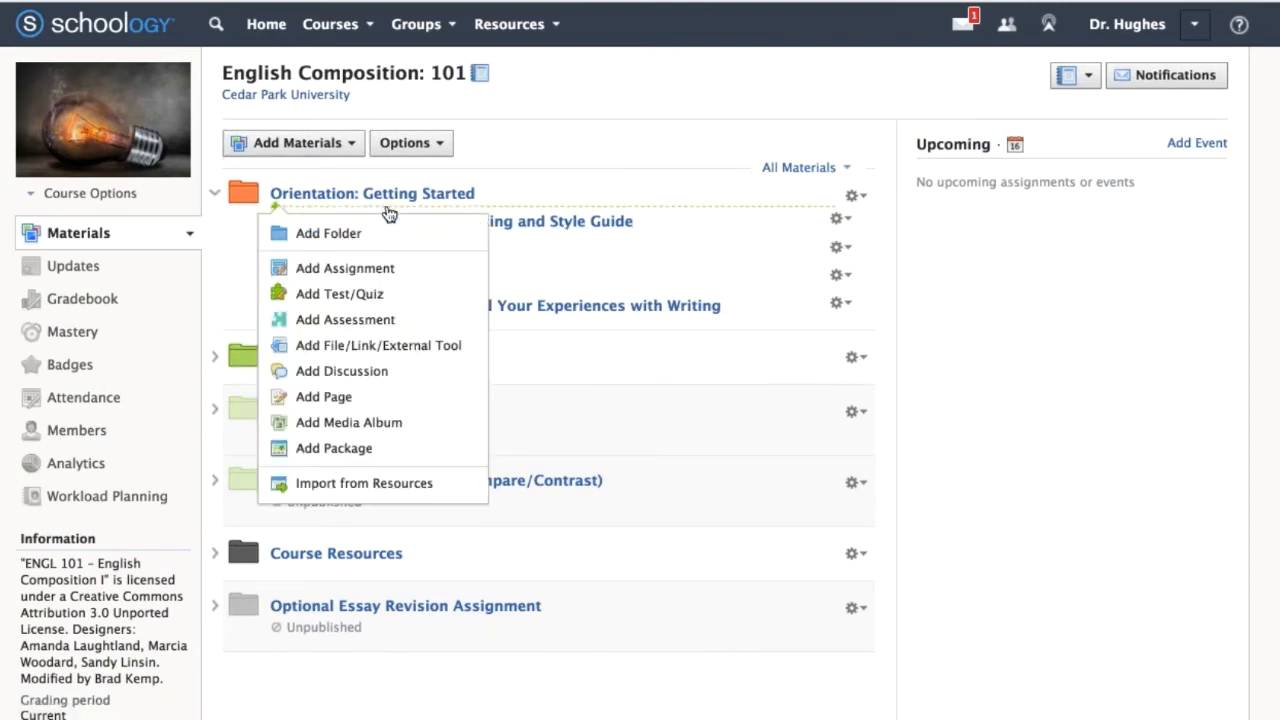
{"action": "left_click", "coordinate": [340, 352]}
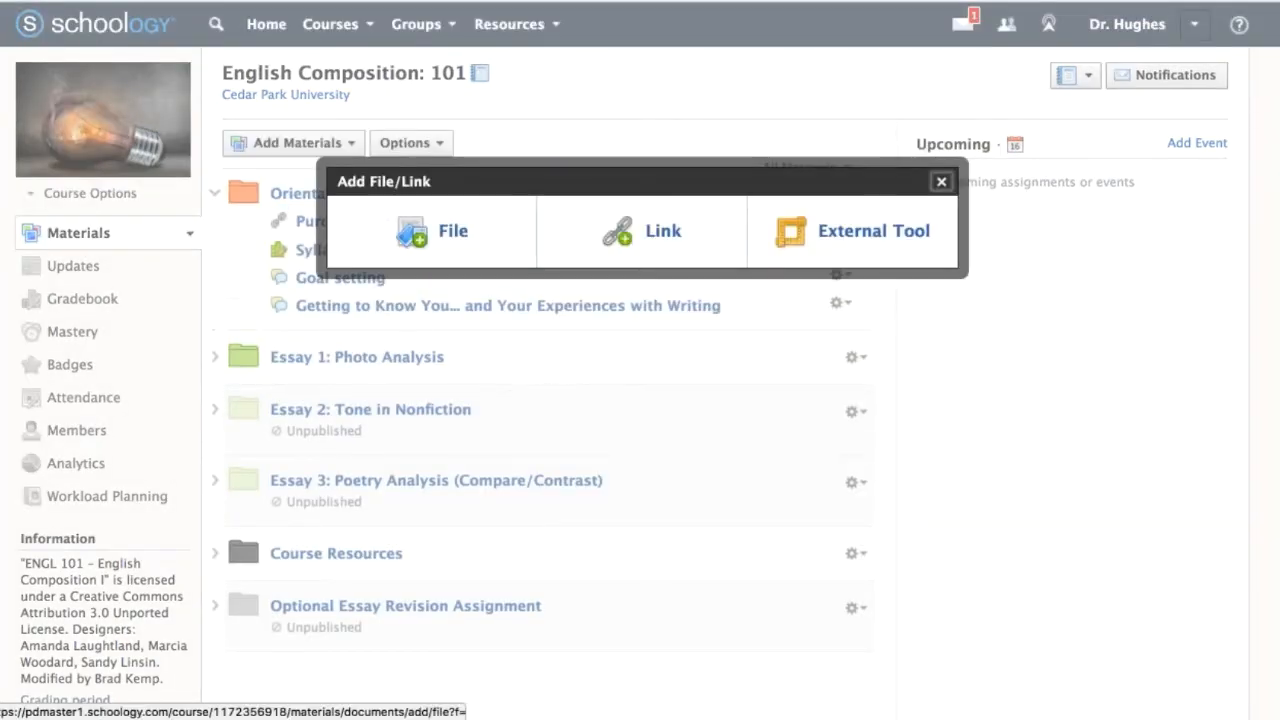
{"action": "left_click", "coordinate": [455, 235]}
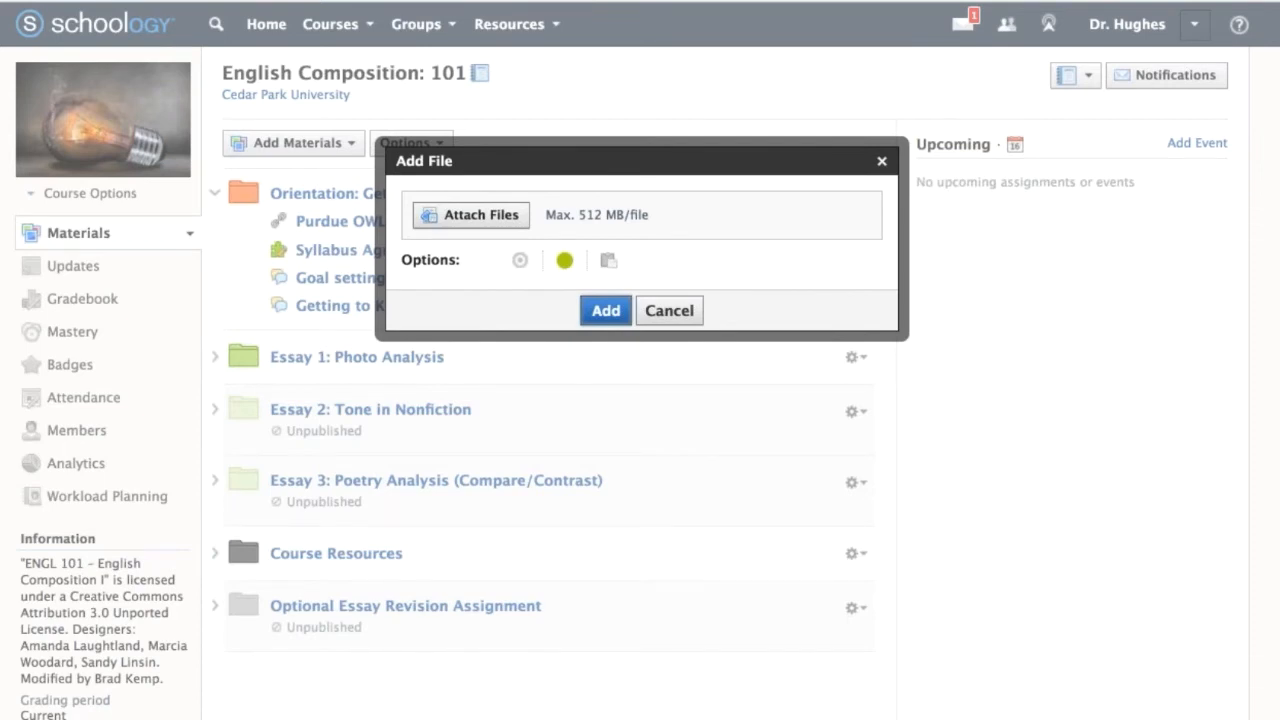
{"action": "left_click", "coordinate": [471, 215]}
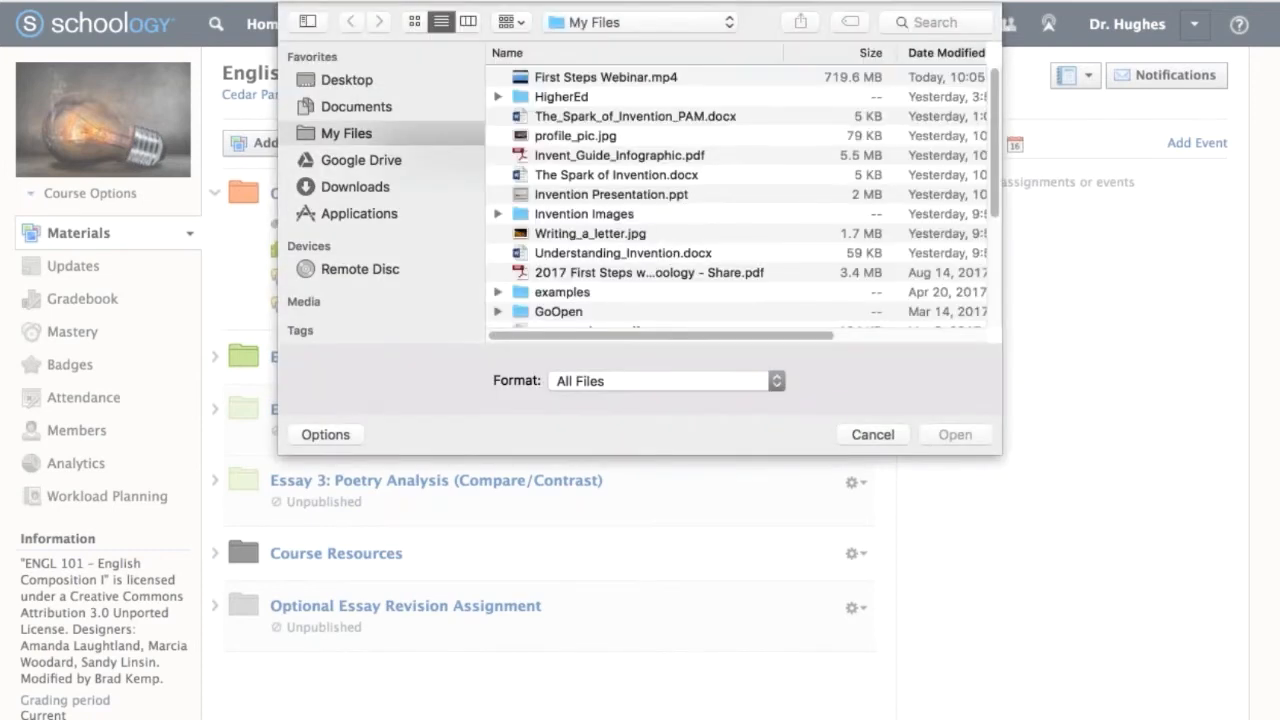
{"action": "double_click", "coordinate": [548, 97]}
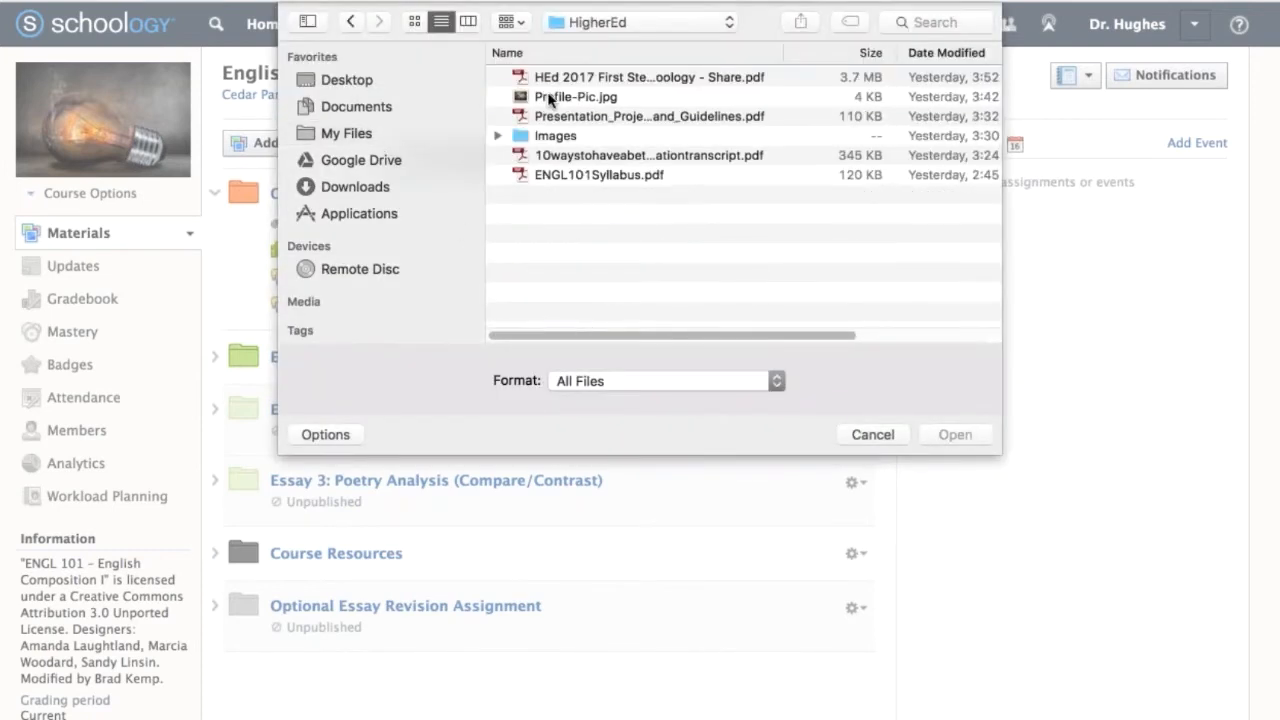
Attach ENGL101Syllabus.pdf from the HigherEd folder and add it to the Orientation: Getting Started folder.
{"action": "left_click", "coordinate": [551, 79]}
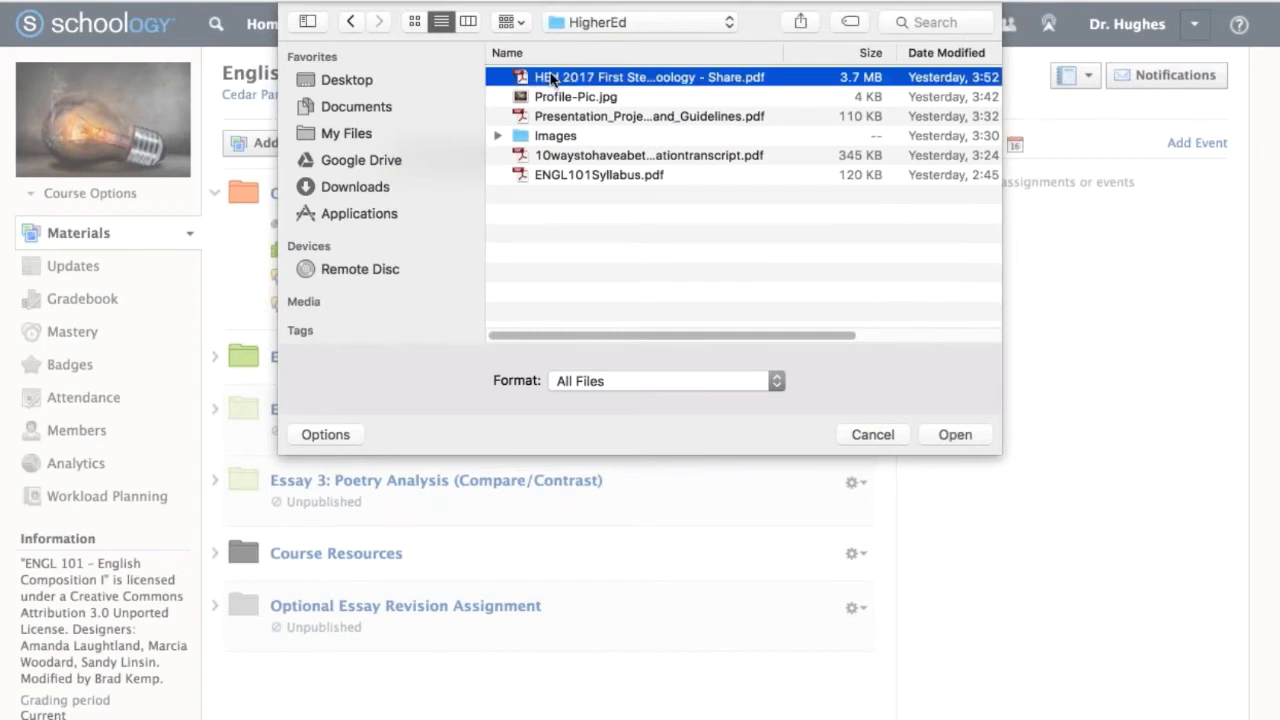
{"action": "left_click", "coordinate": [551, 208]}
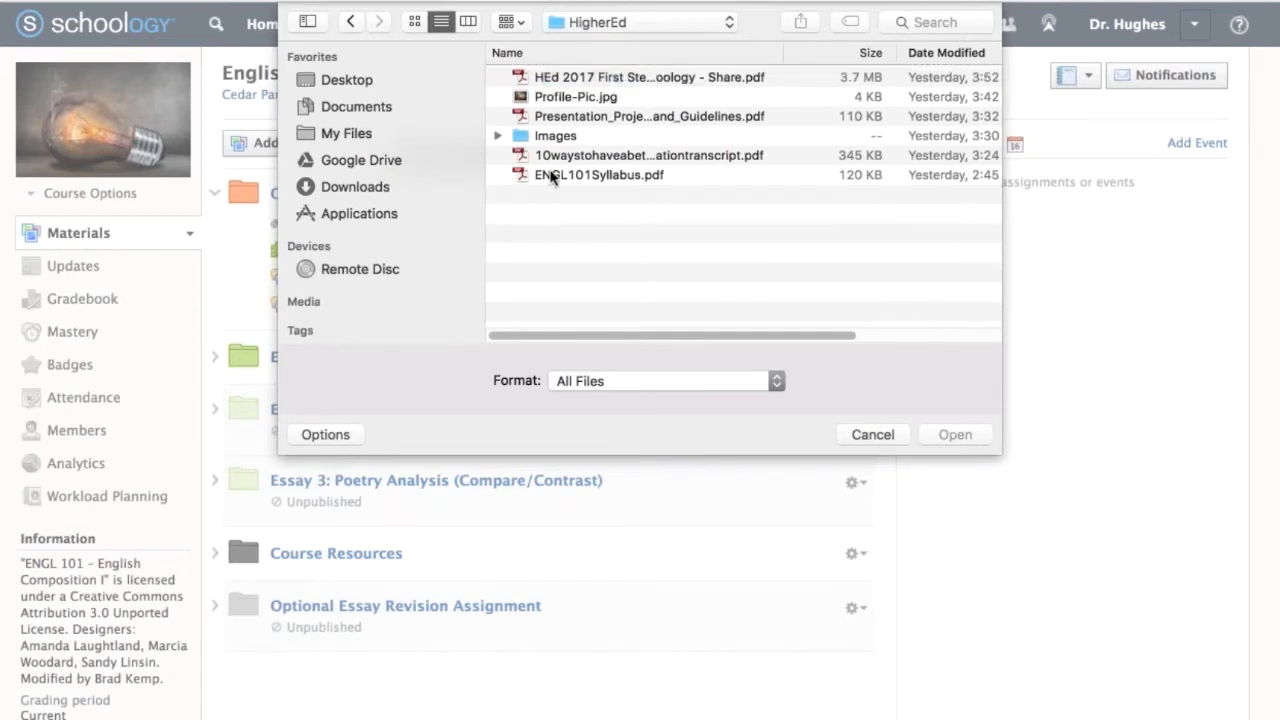
{"action": "left_click", "coordinate": [551, 177]}
{"action": "left_click", "coordinate": [563, 155], "text": "shift"}
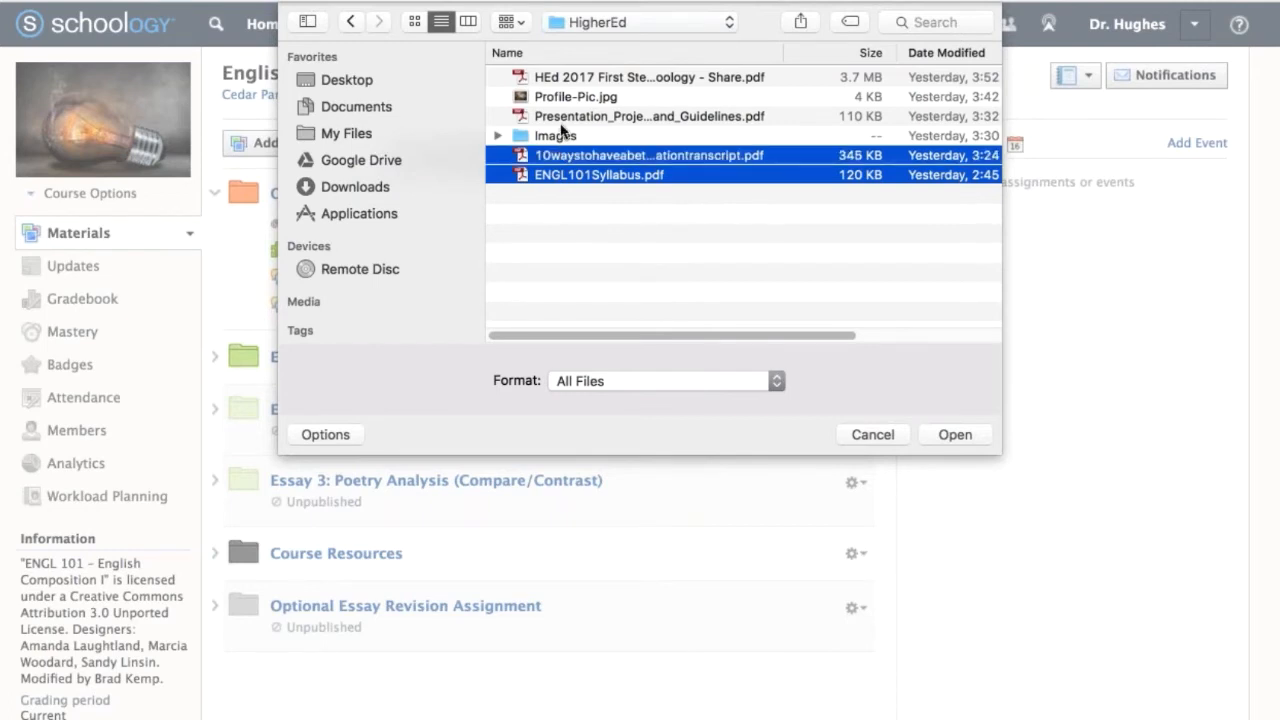
{"action": "left_click", "coordinate": [561, 122], "text": "super"}
{"action": "left_click", "coordinate": [560, 198]}
{"action": "left_click", "coordinate": [561, 177]}
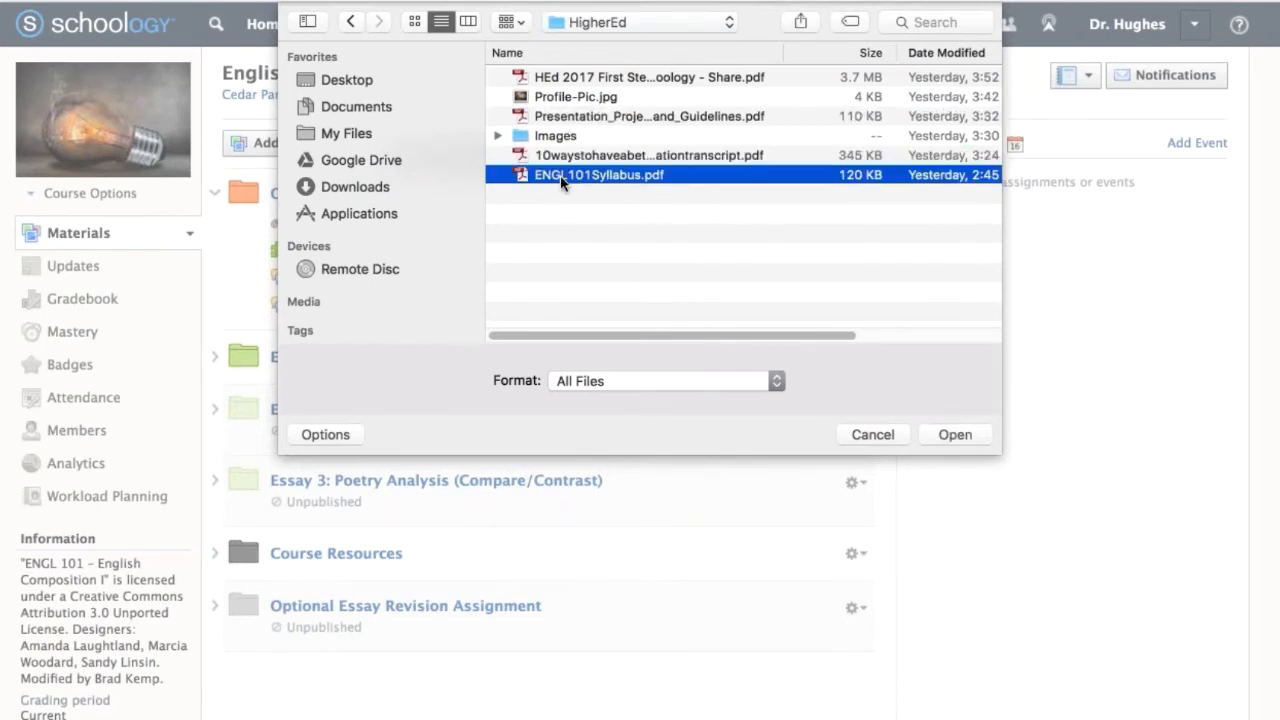
{"action": "left_click", "coordinate": [992, 433]}
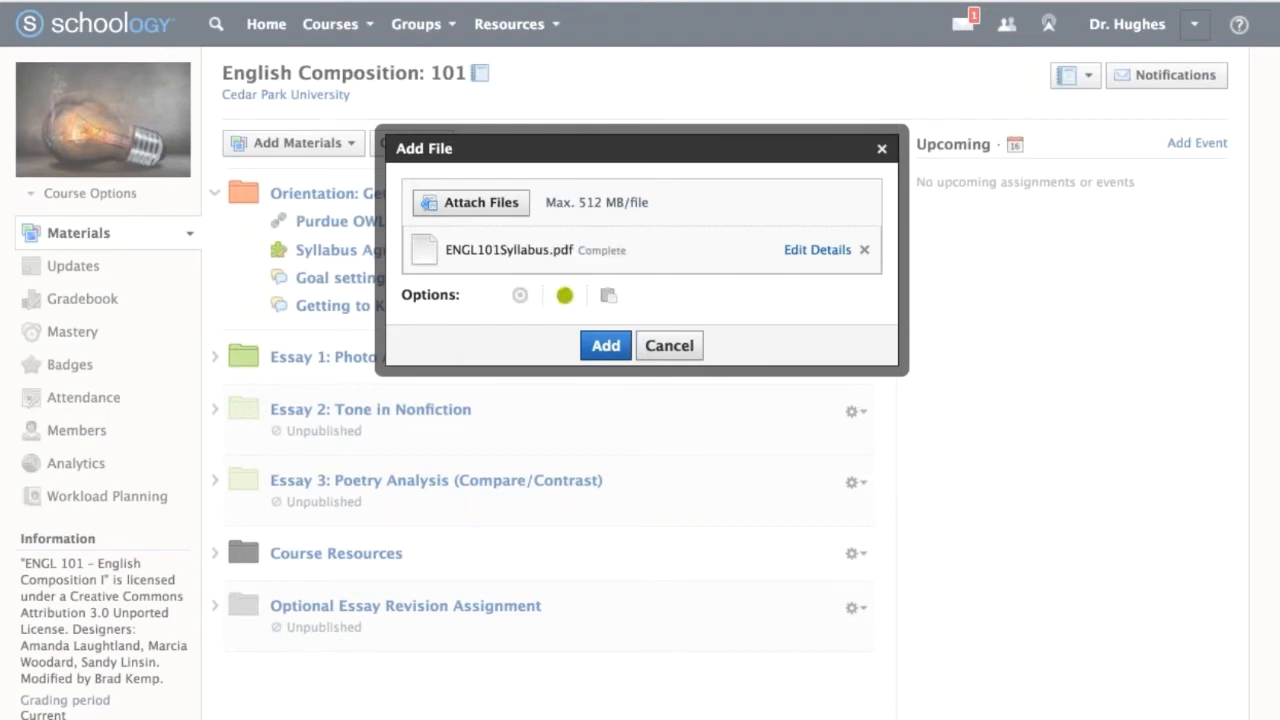
{"action": "left_click", "coordinate": [606, 345]}
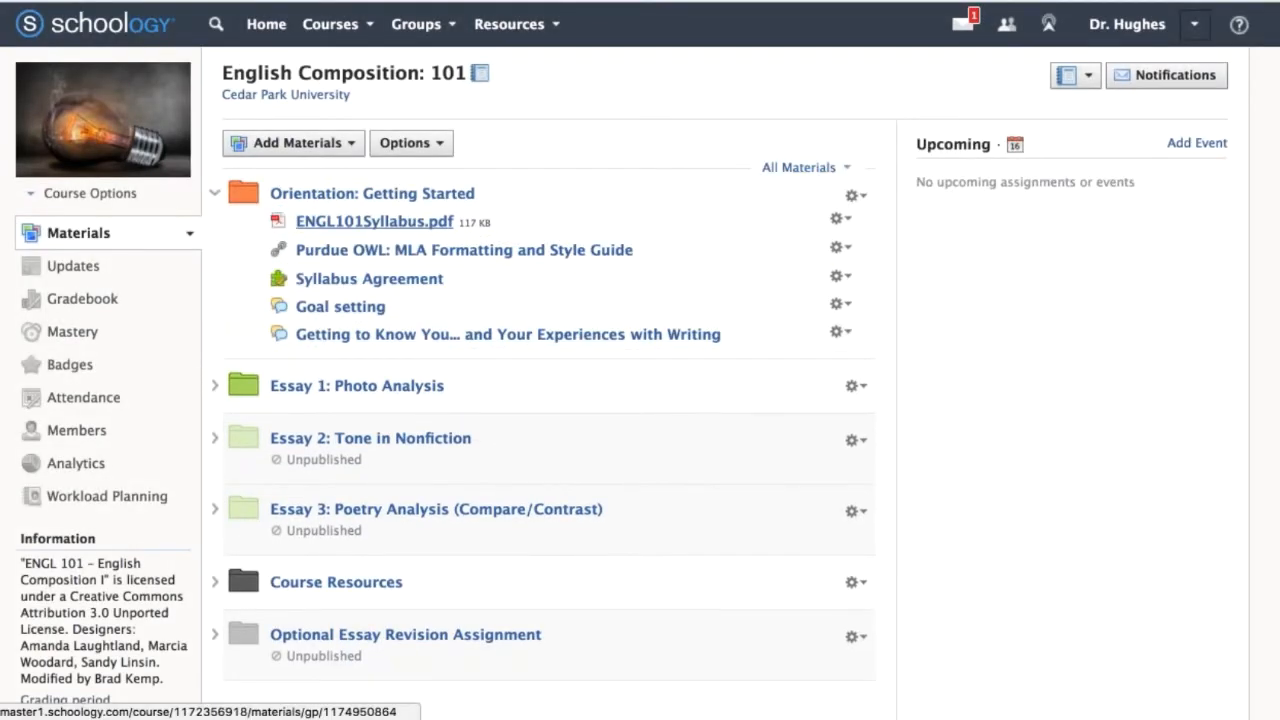
Preview ENGL101Syllabus.pdf, look over the Orientation: Getting Started folder and its options for adding materials, and return to the course materials.
{"action": "left_click", "coordinate": [375, 221]}
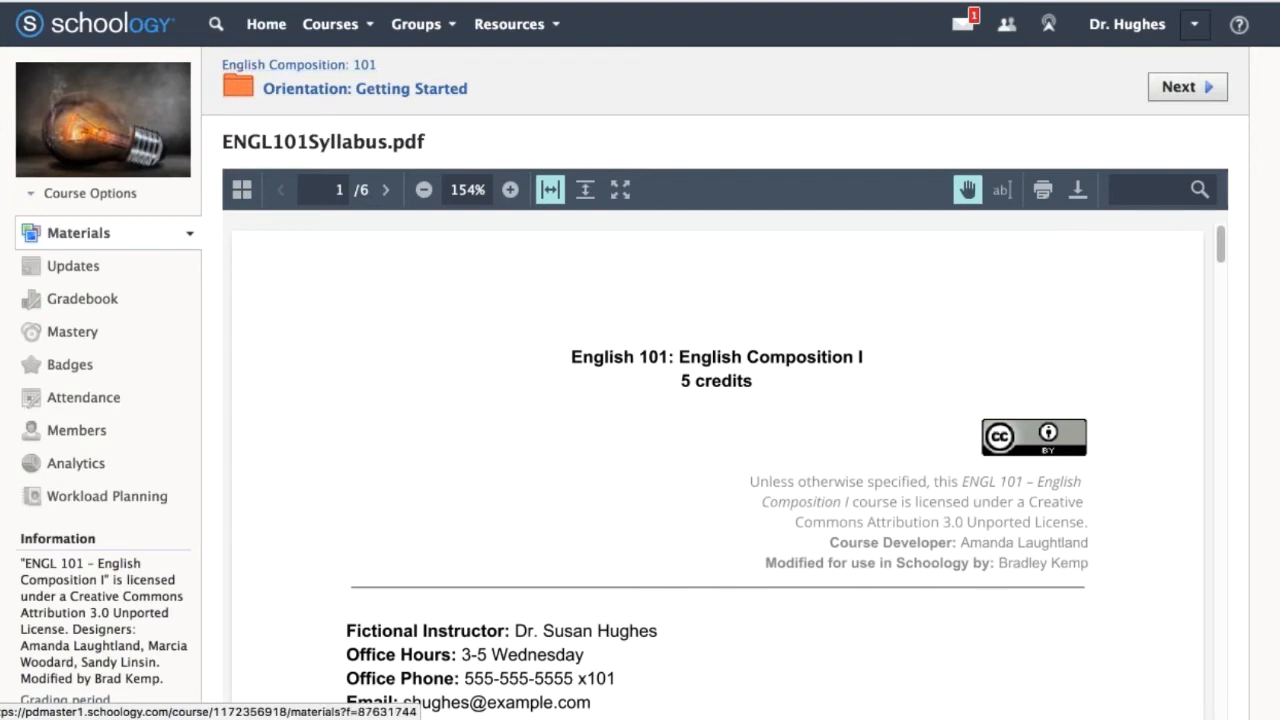
{"action": "left_click", "coordinate": [365, 88]}
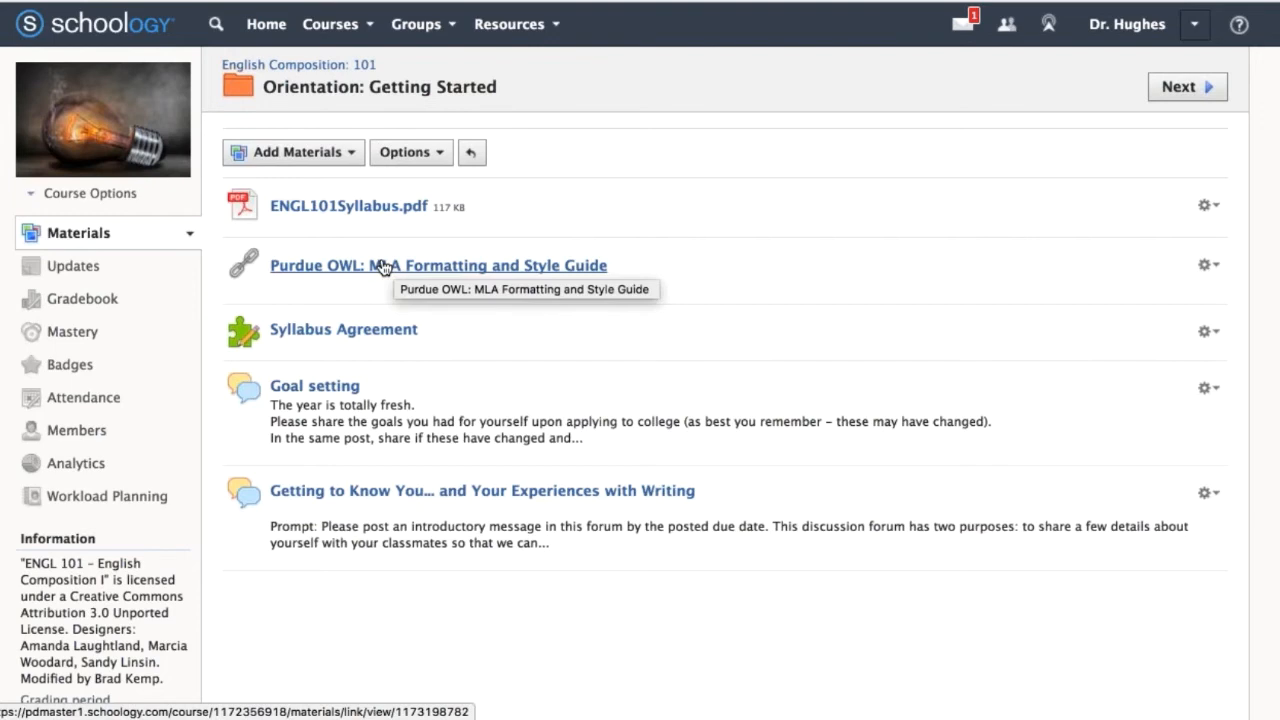
{"action": "left_click", "coordinate": [350, 156]}
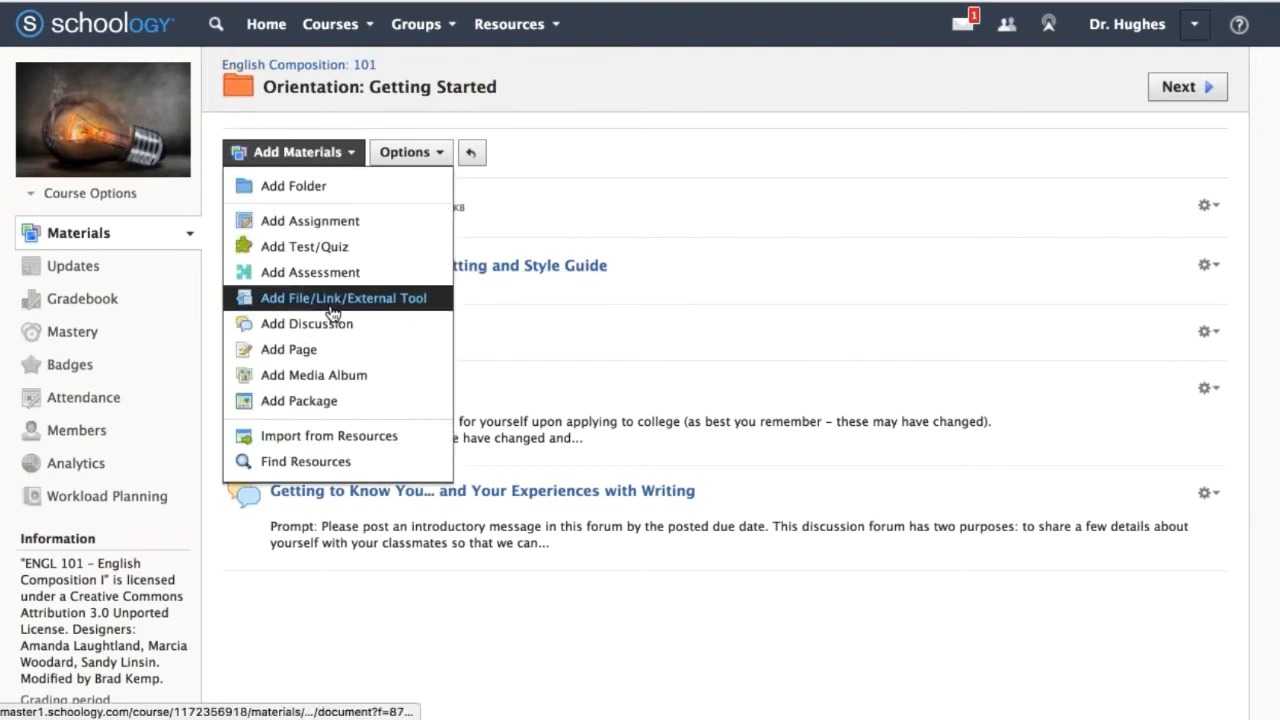
{"action": "left_click", "coordinate": [632, 116]}
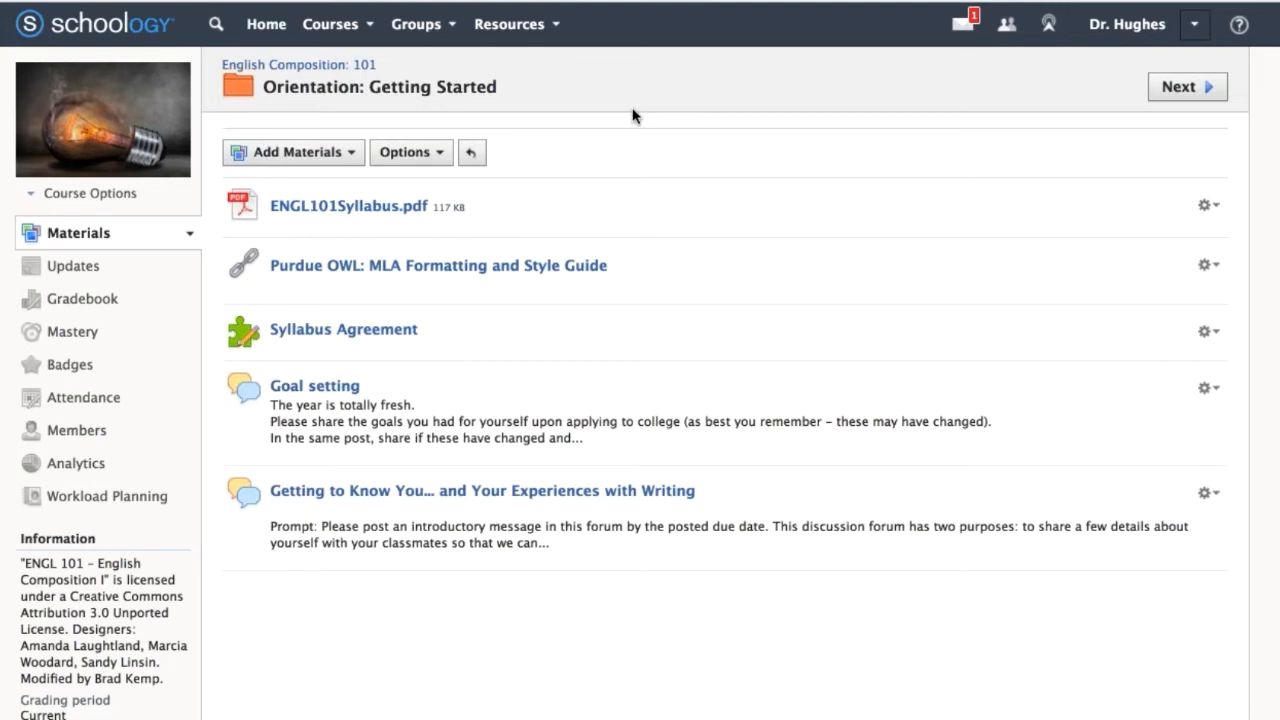
{"action": "left_click", "coordinate": [356, 66]}
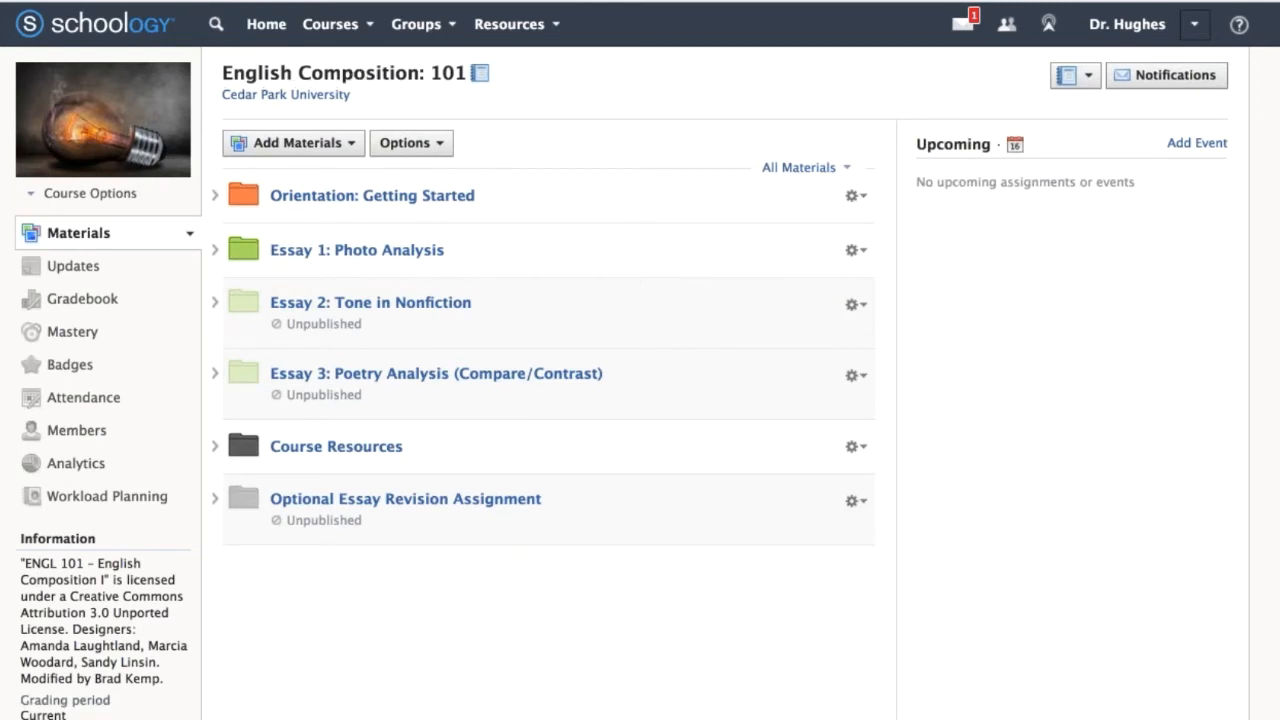
Start a media album at the end of the Essay 1: Photo Analysis folder, titled "E1.6 Reference, Library of Congress | FSA/OWI Favorites".
{"action": "left_click", "coordinate": [214, 250]}
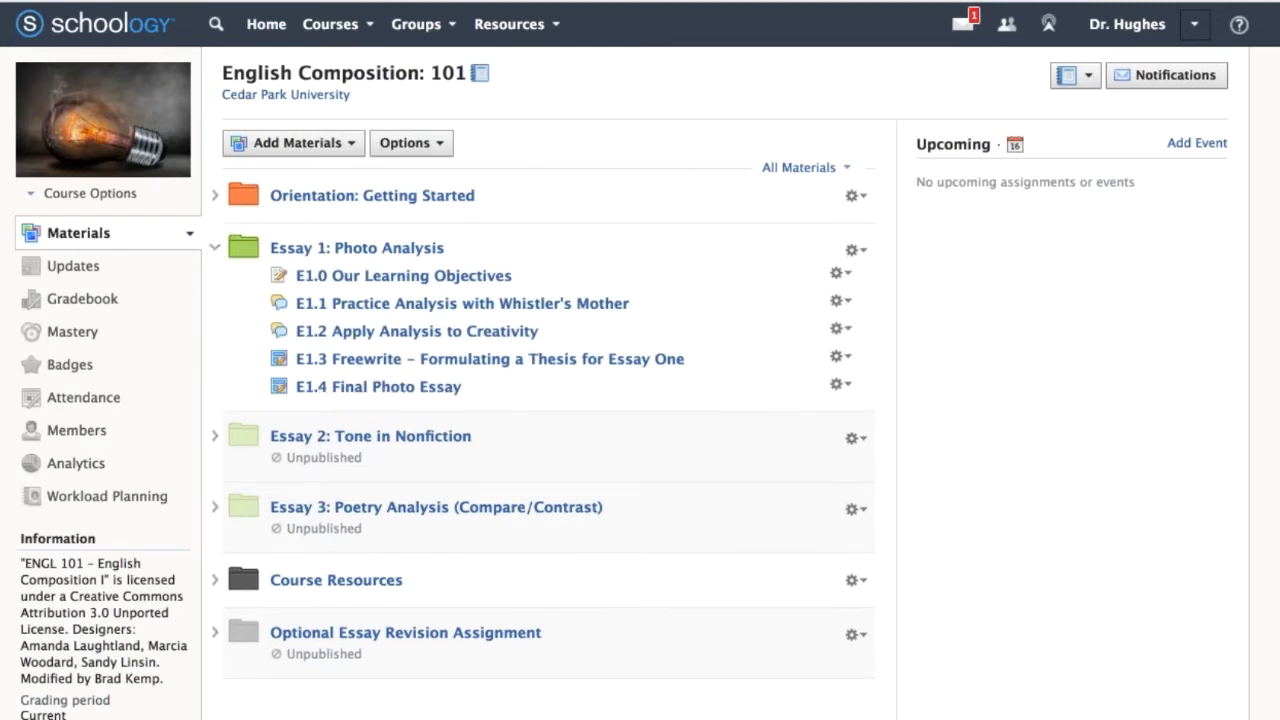
{"action": "mouse_move", "coordinate": [312, 407]}
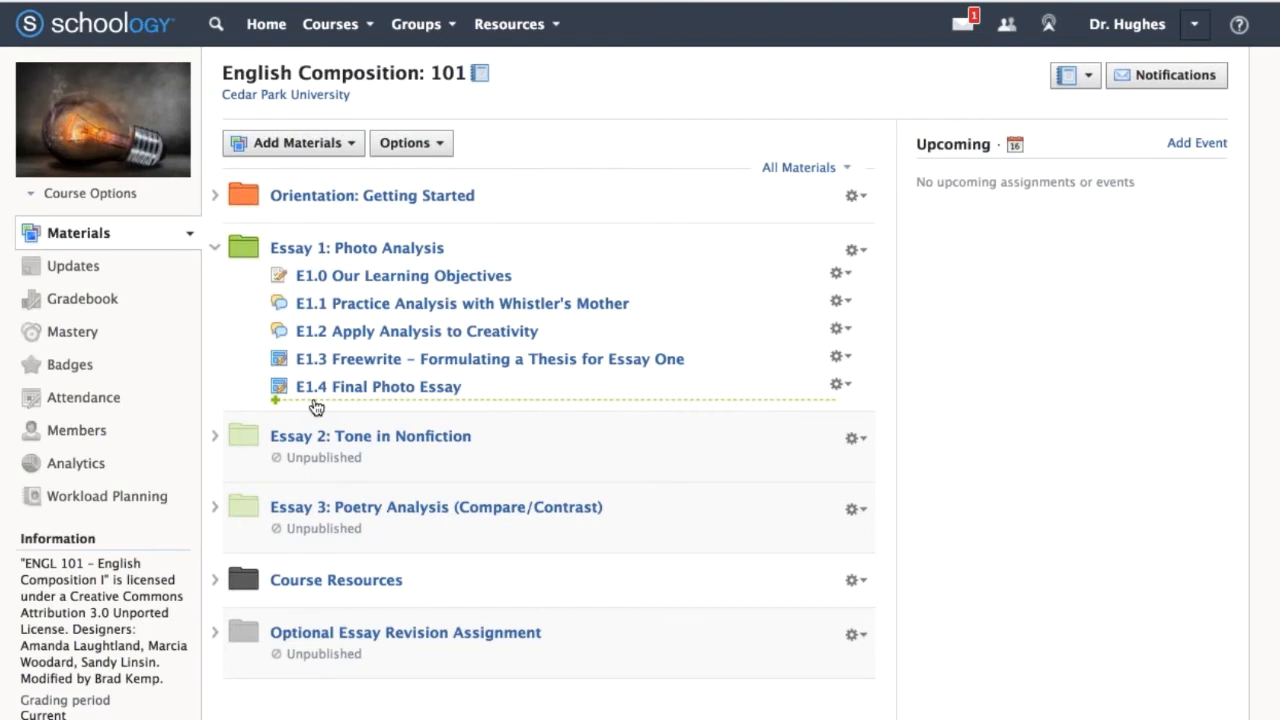
{"action": "left_click", "coordinate": [316, 407]}
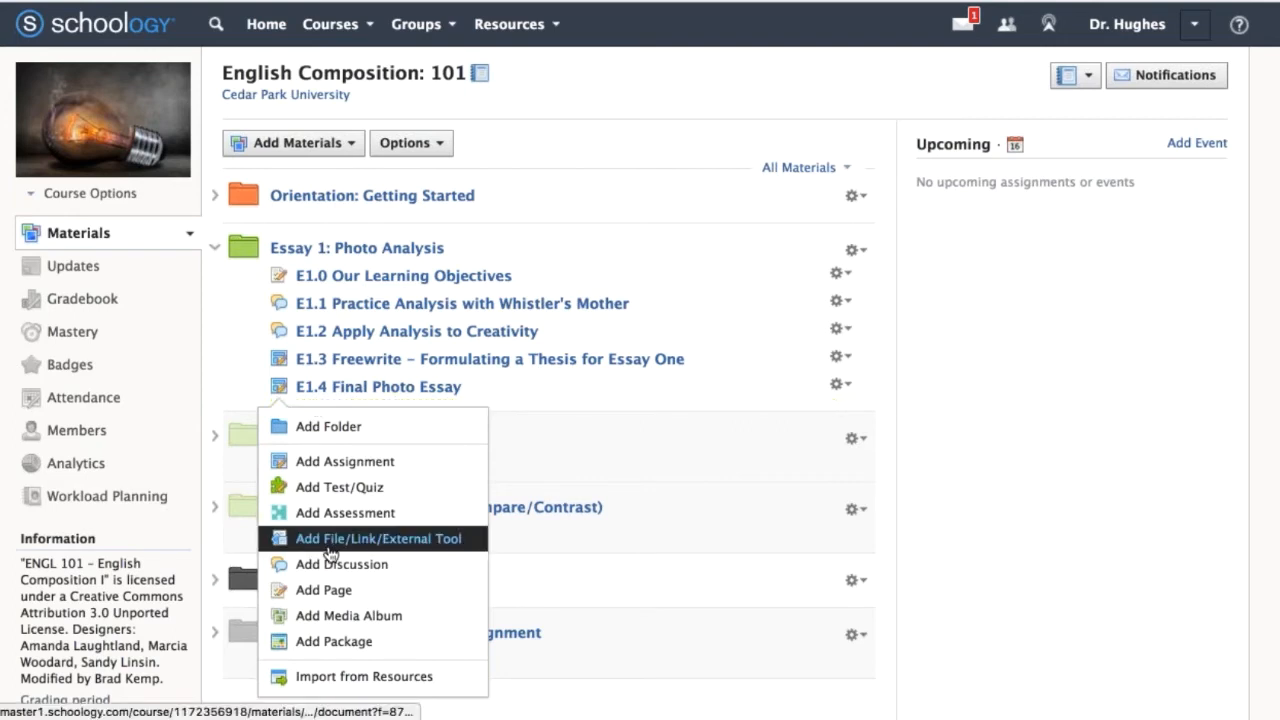
{"action": "left_click", "coordinate": [401, 626]}
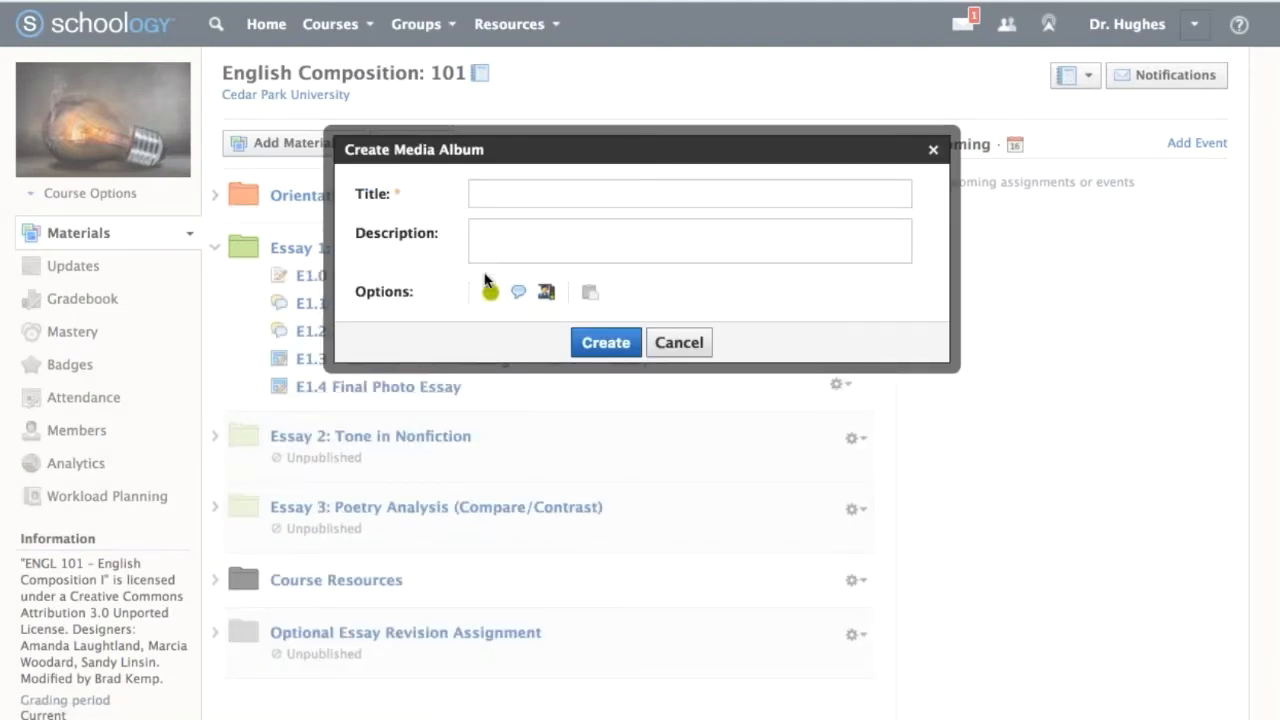
{"action": "left_click", "coordinate": [505, 194]}
{"action": "type", "text": "E1.5 Reference, Library of Congress | FSA/OWI Favorites"}
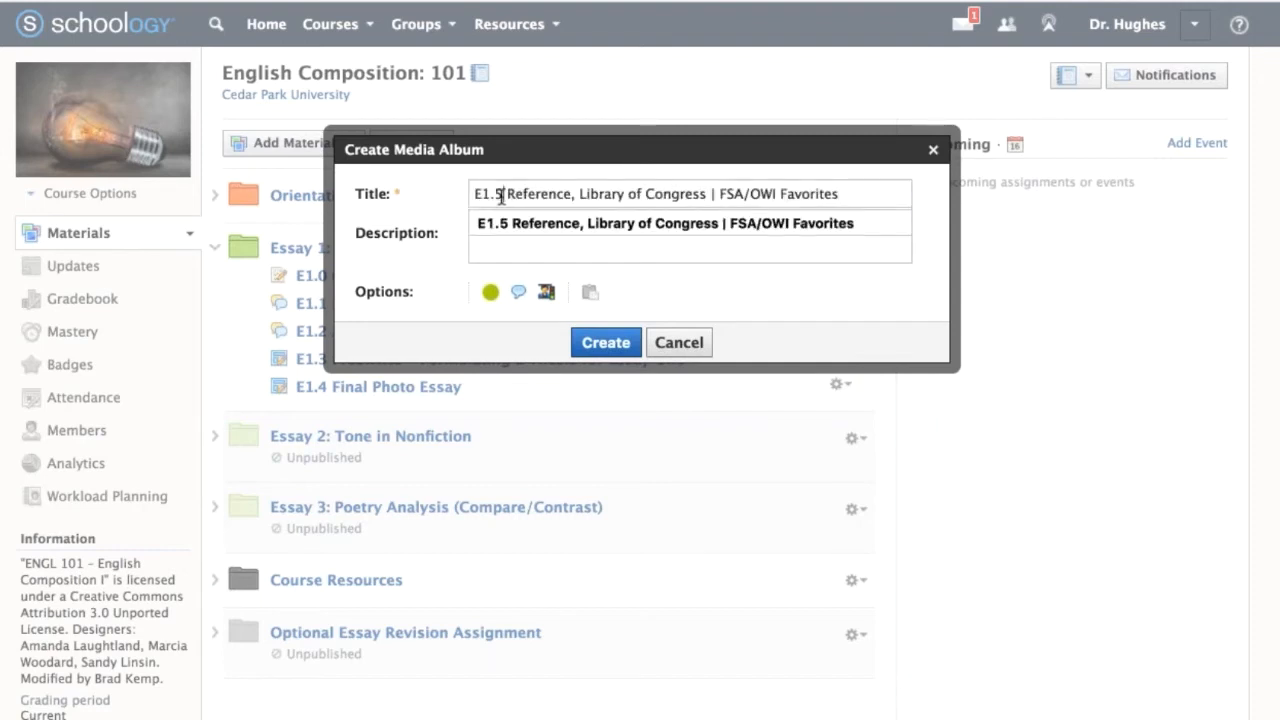
{"action": "key", "text": "BackSpace"}
{"action": "type", "text": "6"}
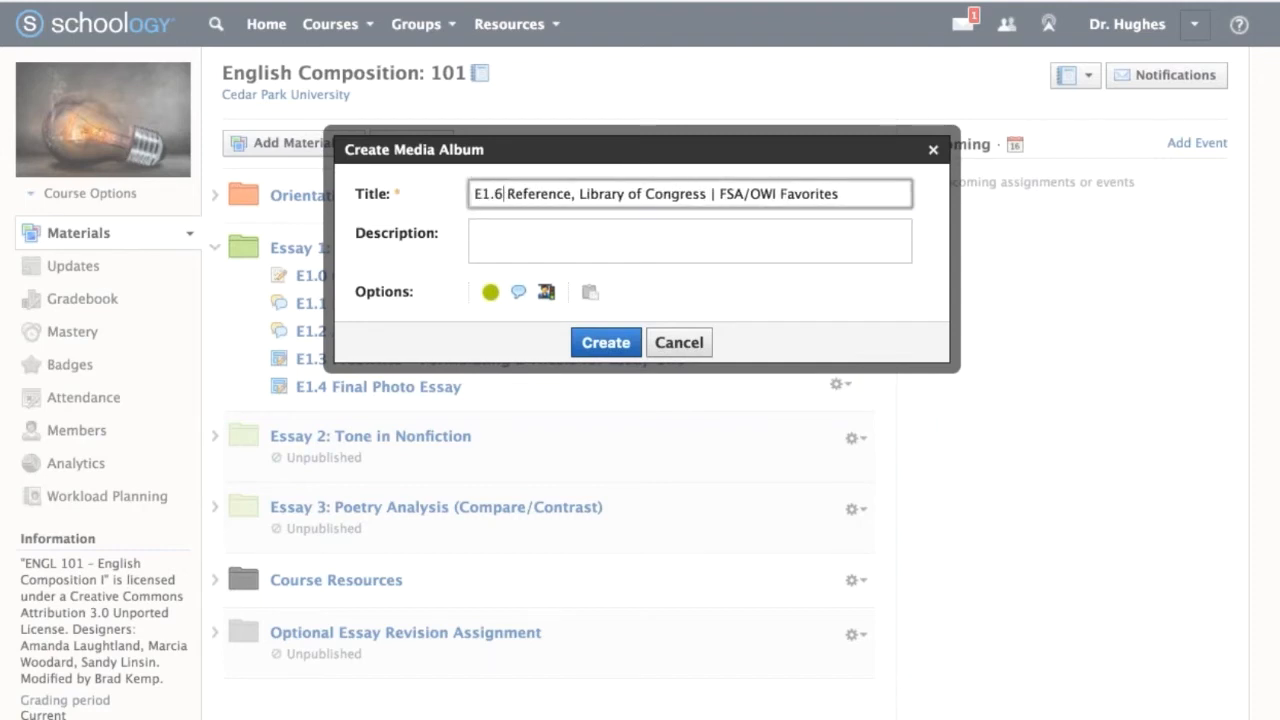
{"action": "left_click_drag", "start_coordinate": [509, 193], "coordinate": [446, 198]}
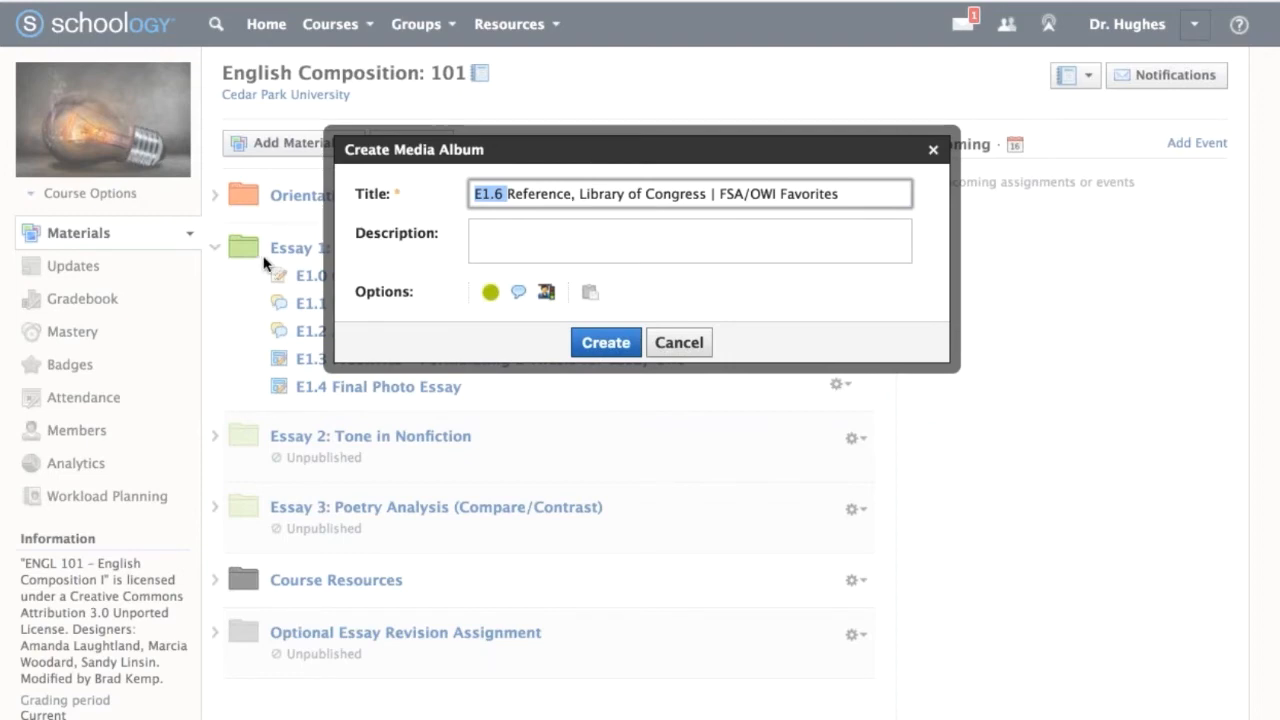
{"action": "key", "text": "super+Tab"}
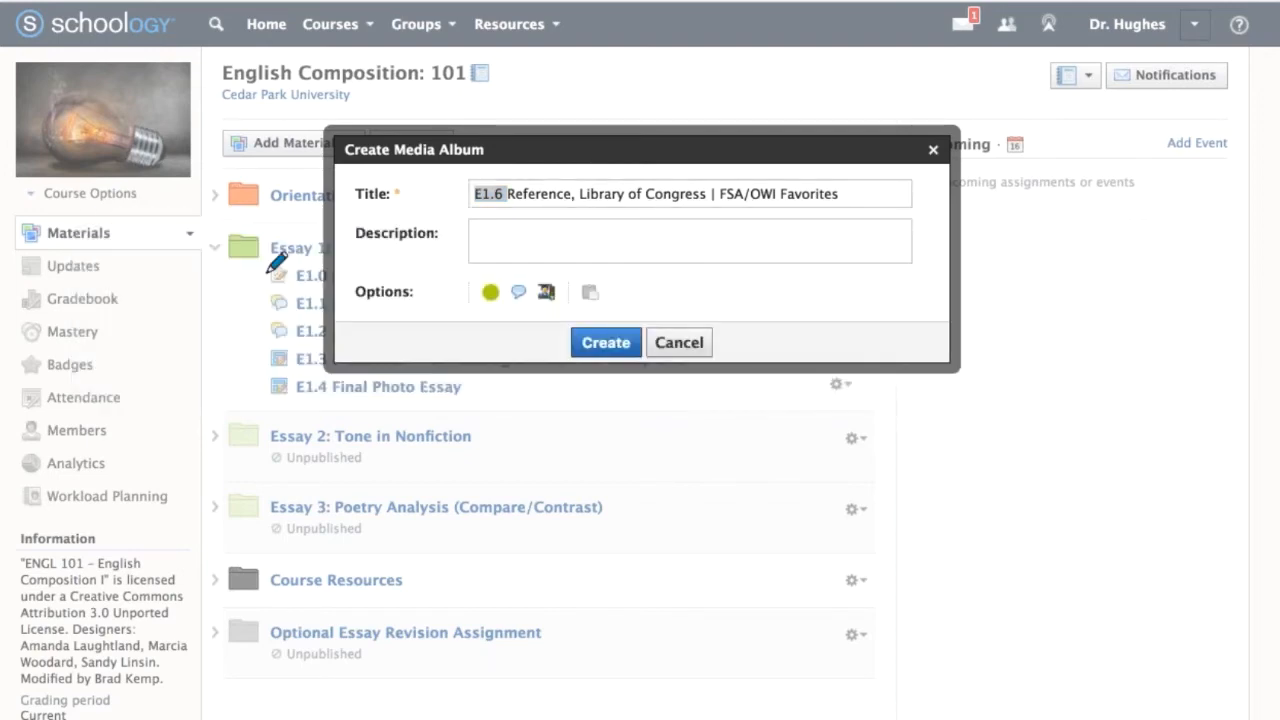
{"action": "mouse_move", "coordinate": [250, 324]}
{"action": "left_mouse_down"}
{"action": "mouse_move", "coordinate": [238, 402]}
{"action": "mouse_move", "coordinate": [267, 406]}
{"action": "left_mouse_up"}
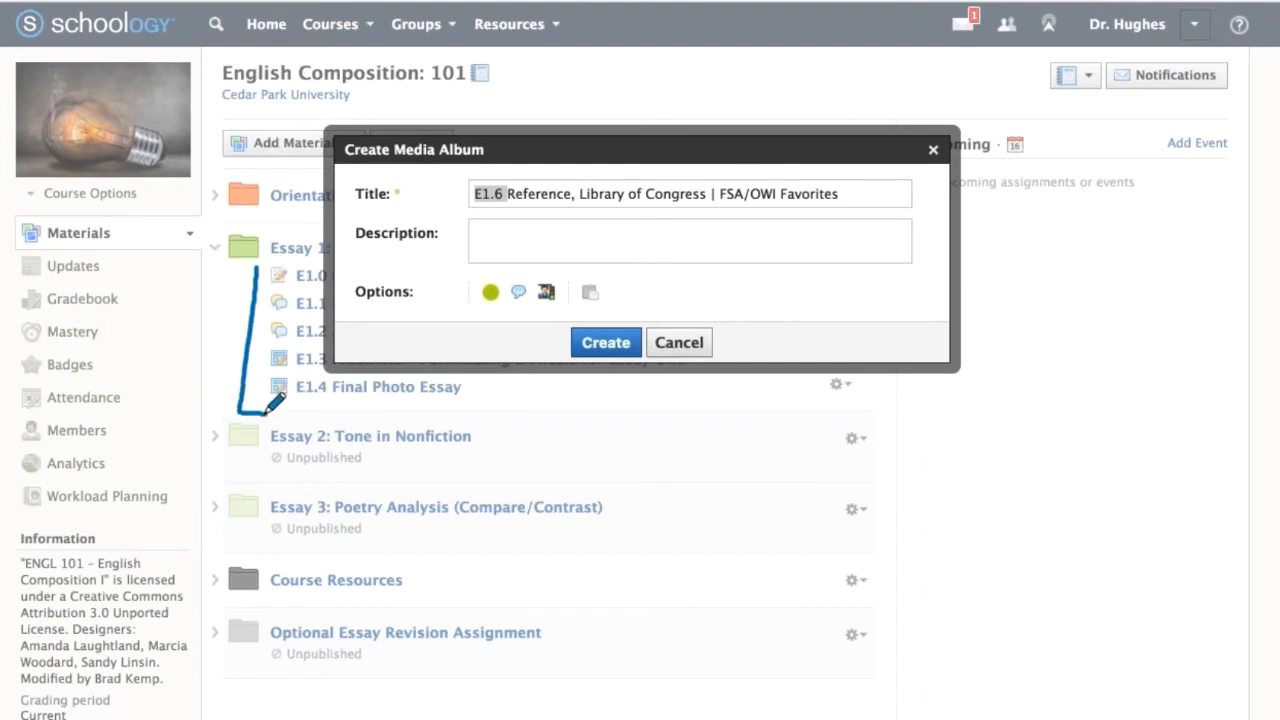
{"action": "left_click", "coordinate": [295, 233]}
{"action": "mouse_move", "coordinate": [283, 217]}
{"action": "left_mouse_down"}
{"action": "mouse_move", "coordinate": [200, 250]}
{"action": "mouse_move", "coordinate": [297, 209]}
{"action": "left_mouse_up"}
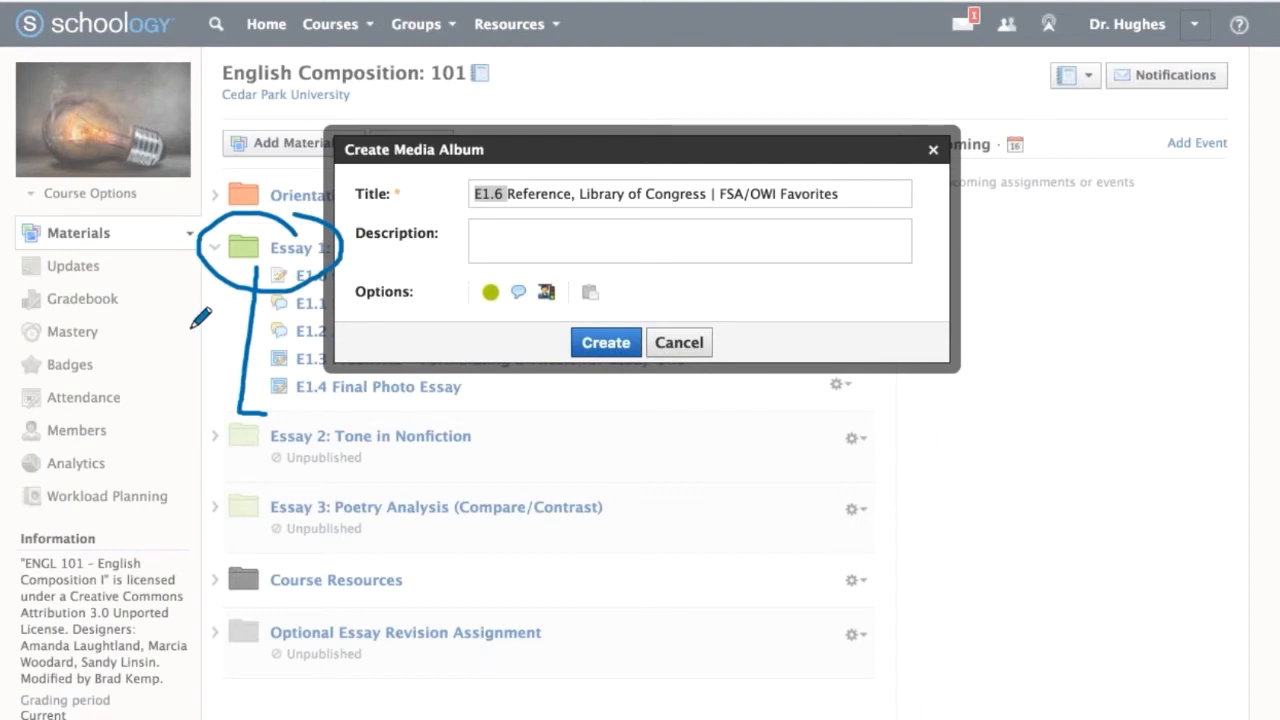
{"action": "mouse_move", "coordinate": [192, 328]}
{"action": "left_mouse_down"}
{"action": "mouse_move", "coordinate": [244, 325]}
{"action": "mouse_move", "coordinate": [229, 340]}
{"action": "left_mouse_up"}
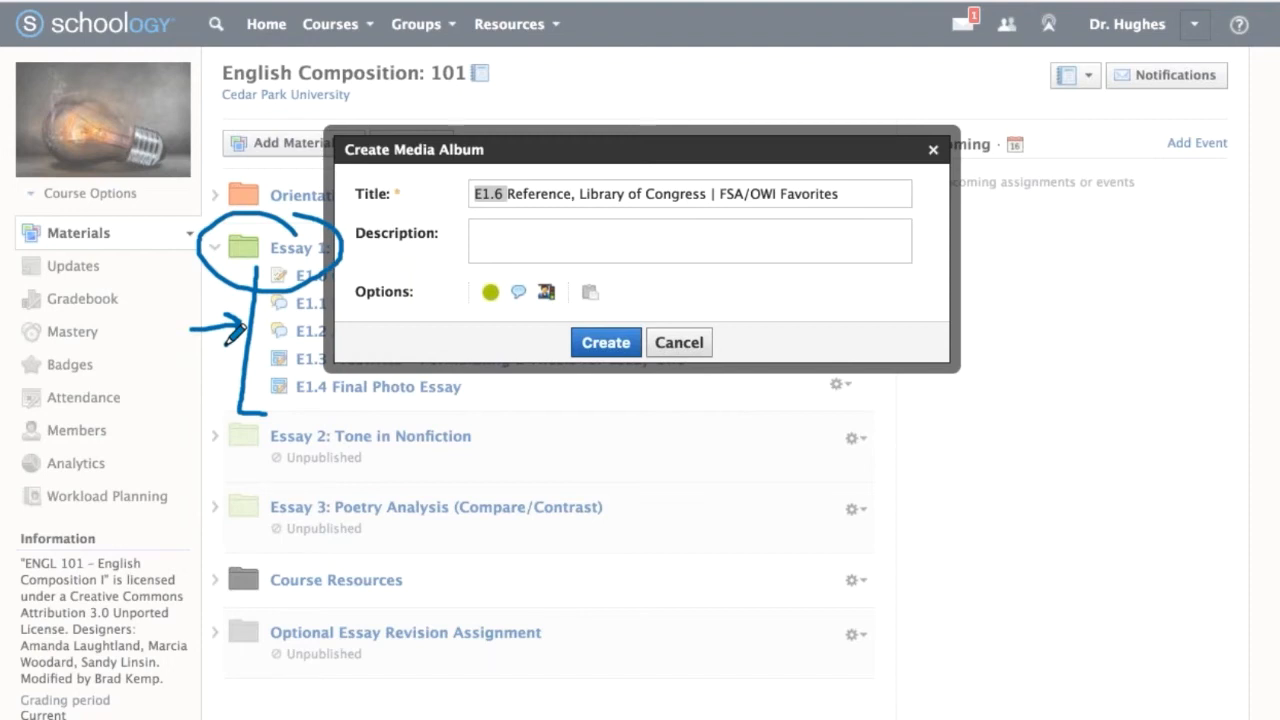
{"action": "key", "text": "Delete"}
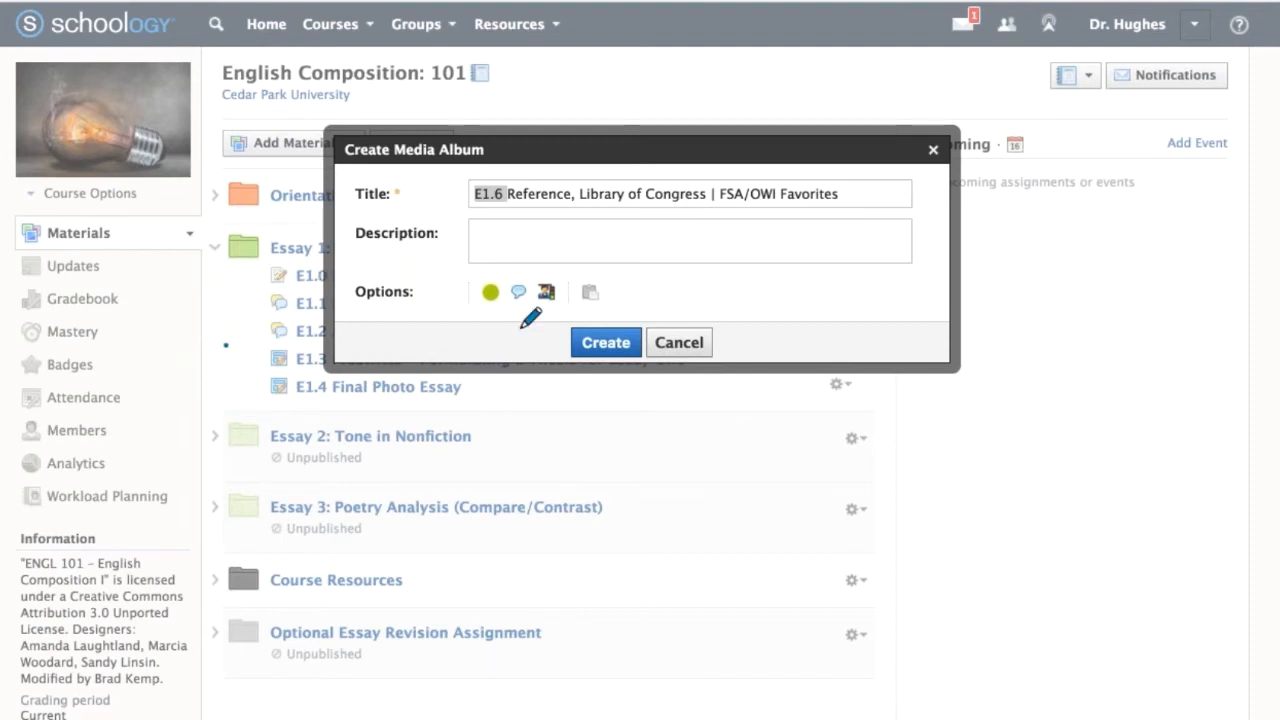
{"action": "key", "text": "Escape"}
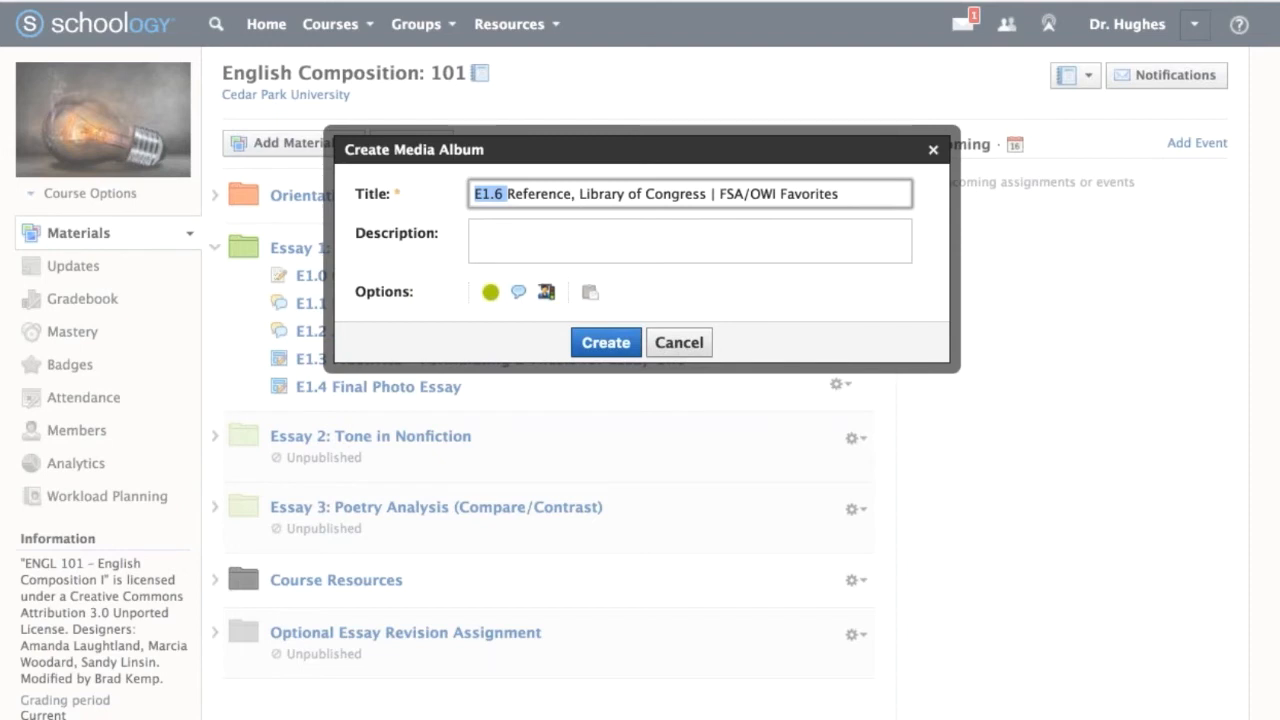
Create the E1.6 media album and upload the first five photos from the Images folder, bethlehem-graveyard through chicago-illinois-in-the-waiting-room, to it.
{"action": "left_click", "coordinate": [620, 352]}
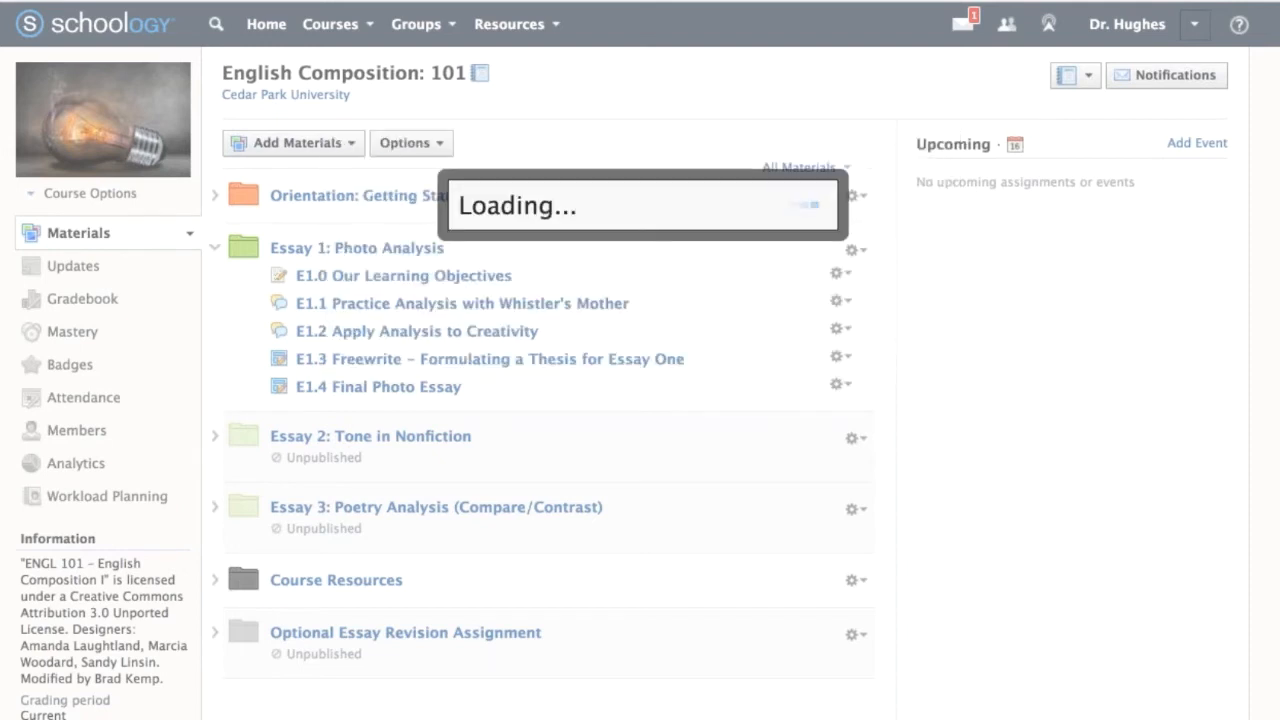
{"action": "left_click", "coordinate": [448, 245]}
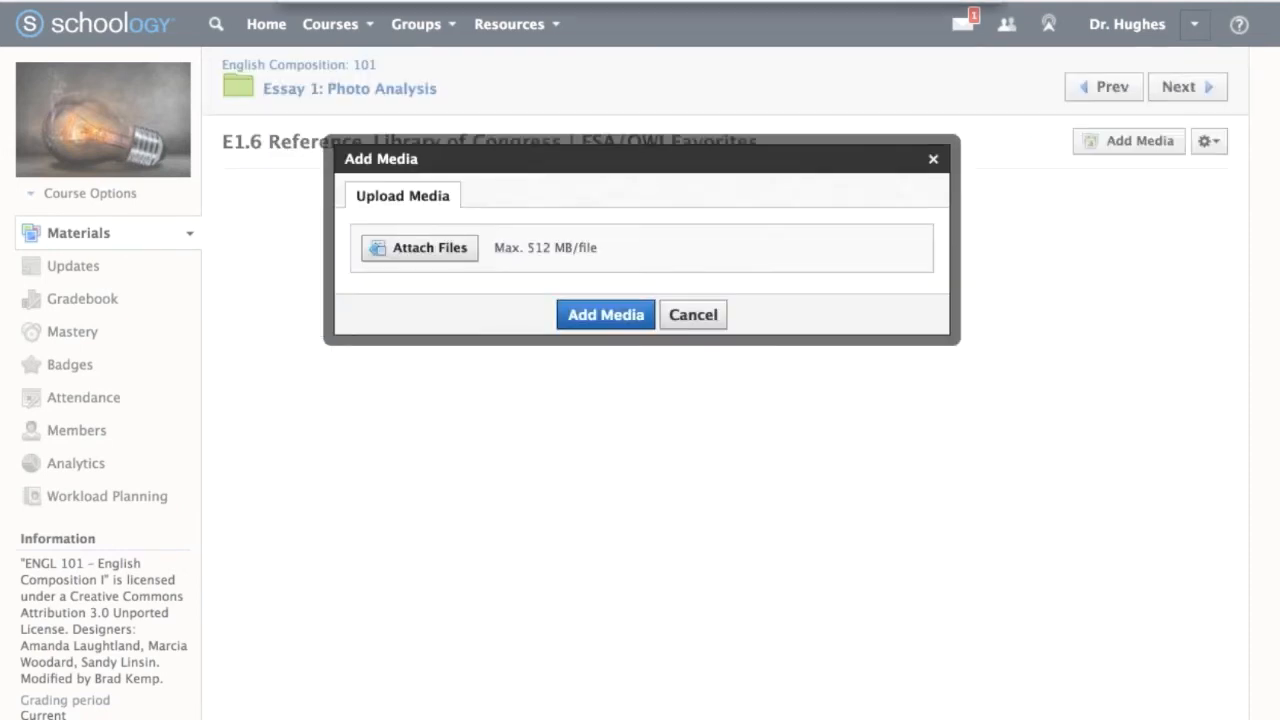
{"action": "left_click", "coordinate": [555, 80]}
{"action": "left_click", "coordinate": [541, 160], "text": "shift"}
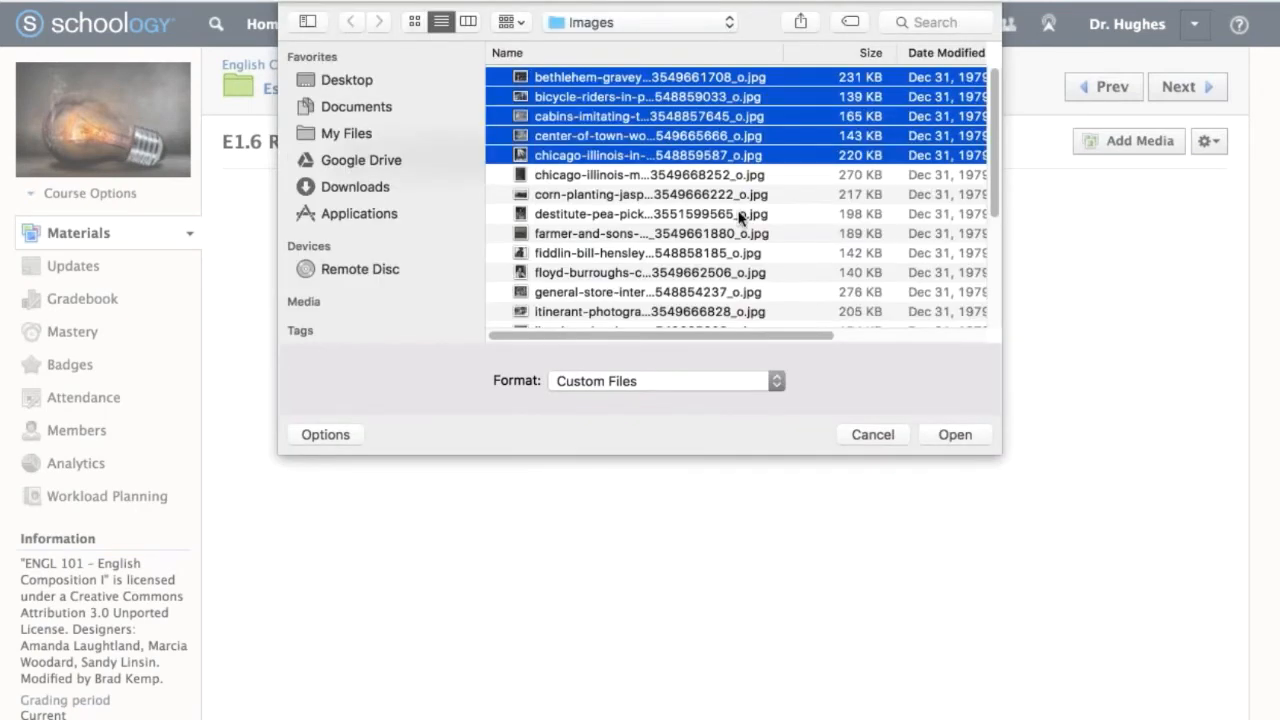
{"action": "key", "text": "Return"}
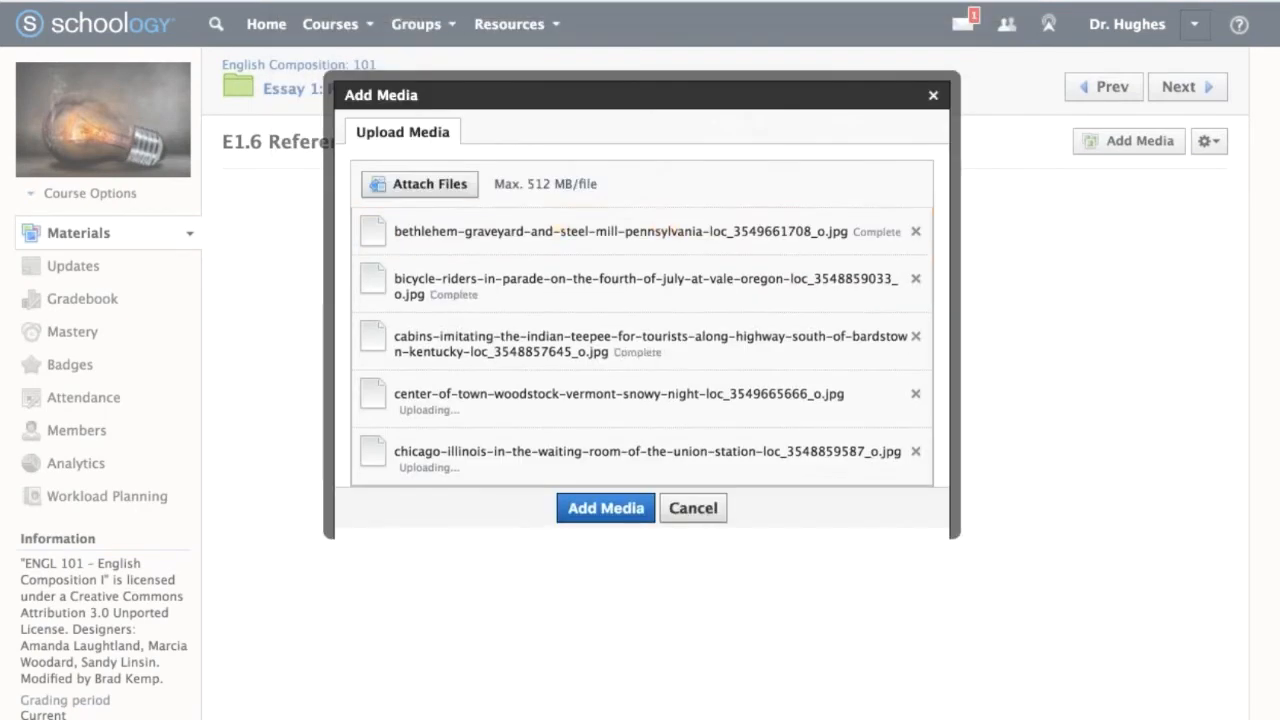
{"action": "left_click", "coordinate": [608, 507]}
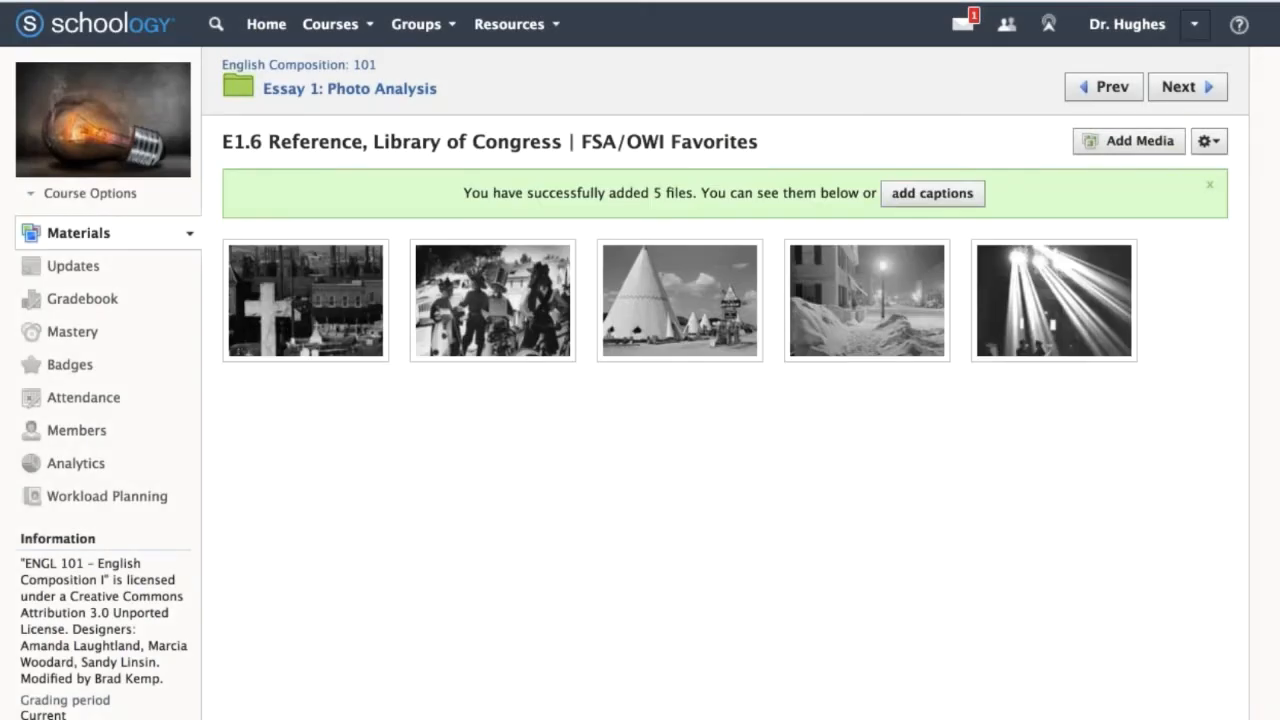
Reorder the album photos so the bicycle riders parade picture comes first and the snowy Woodstock one moves forward, and open the first photo.
{"action": "left_click_drag", "start_coordinate": [291, 328], "coordinate": [430, 288]}
{"action": "left_click_drag", "start_coordinate": [849, 251], "coordinate": [480, 251]}
{"action": "left_click", "coordinate": [313, 241]}
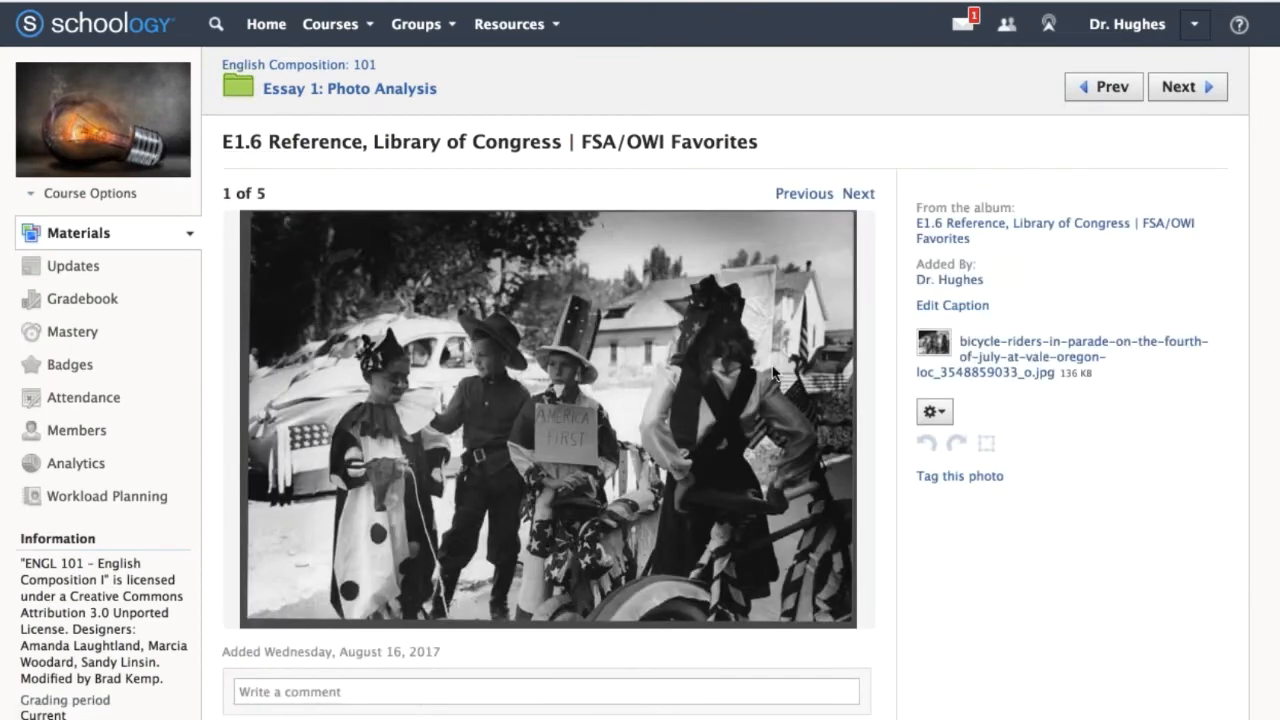
Browse the E1.6 album photos through the teepee cabins picture, return to the Essay 1: Photo Analysis folder and look over its materials list.
{"action": "left_click", "coordinate": [858, 193]}
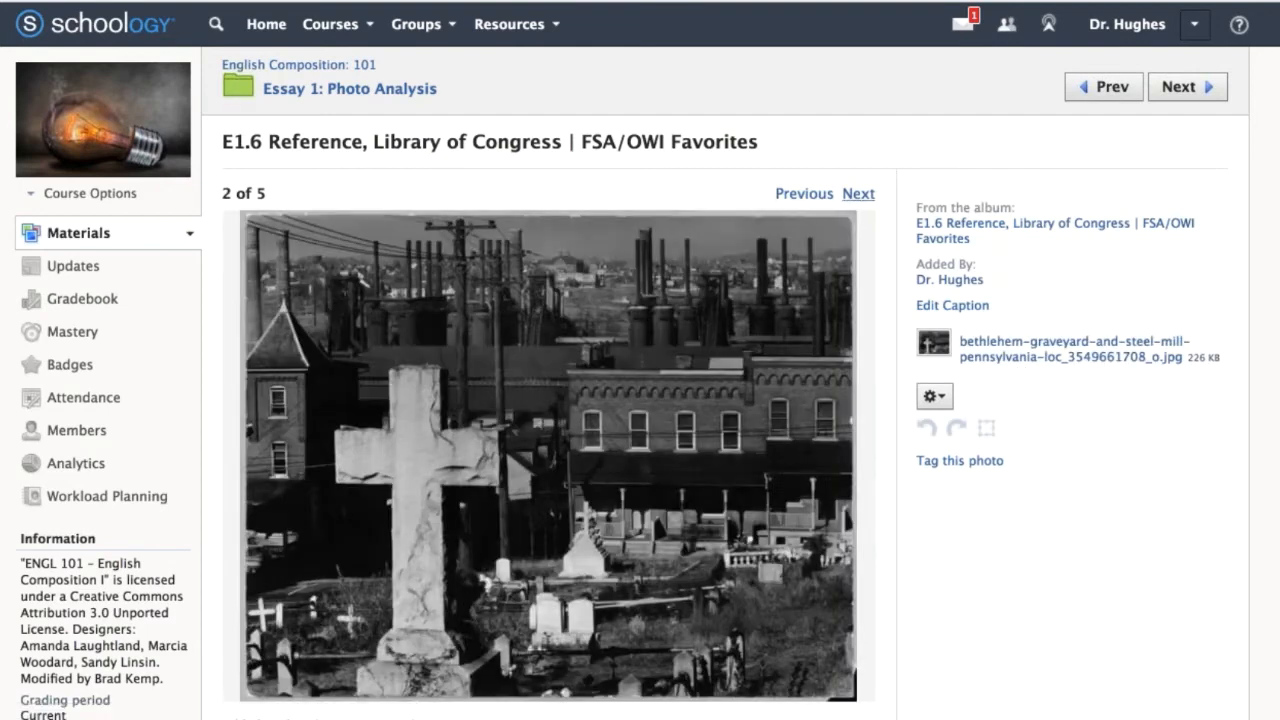
{"action": "left_click", "coordinate": [858, 193]}
{"action": "left_click", "coordinate": [858, 193]}
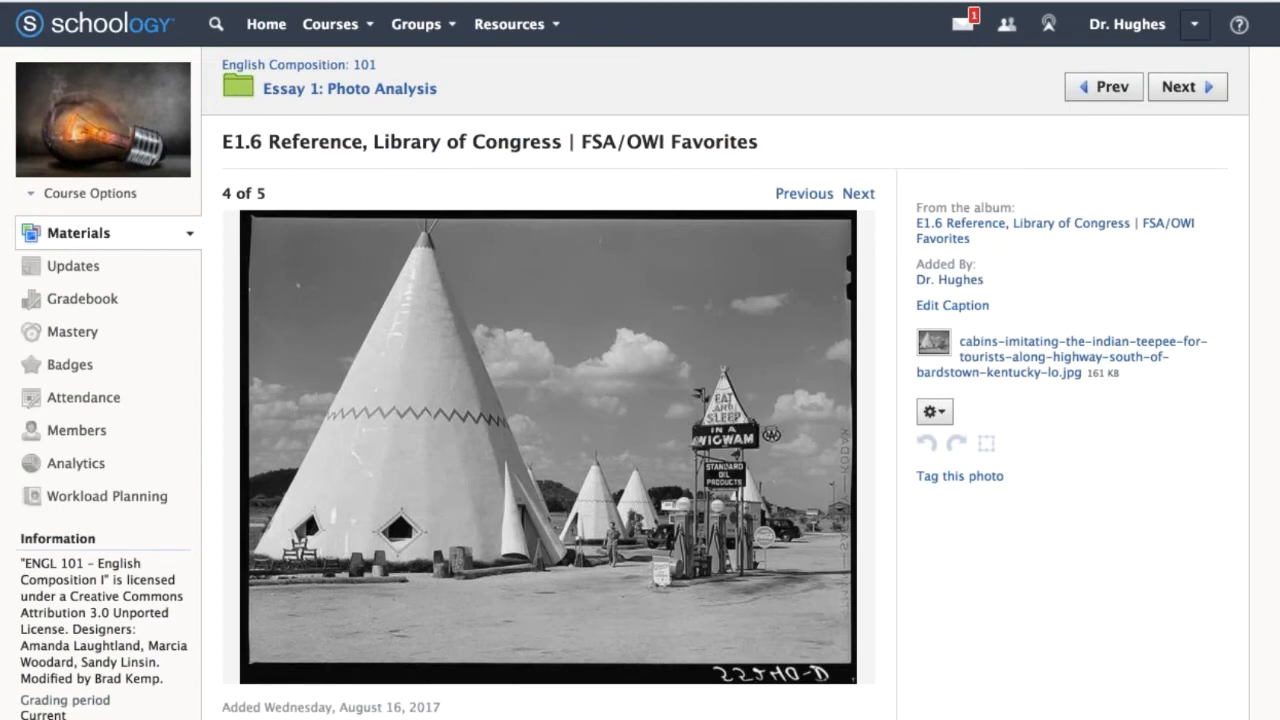
{"action": "left_click", "coordinate": [412, 90]}
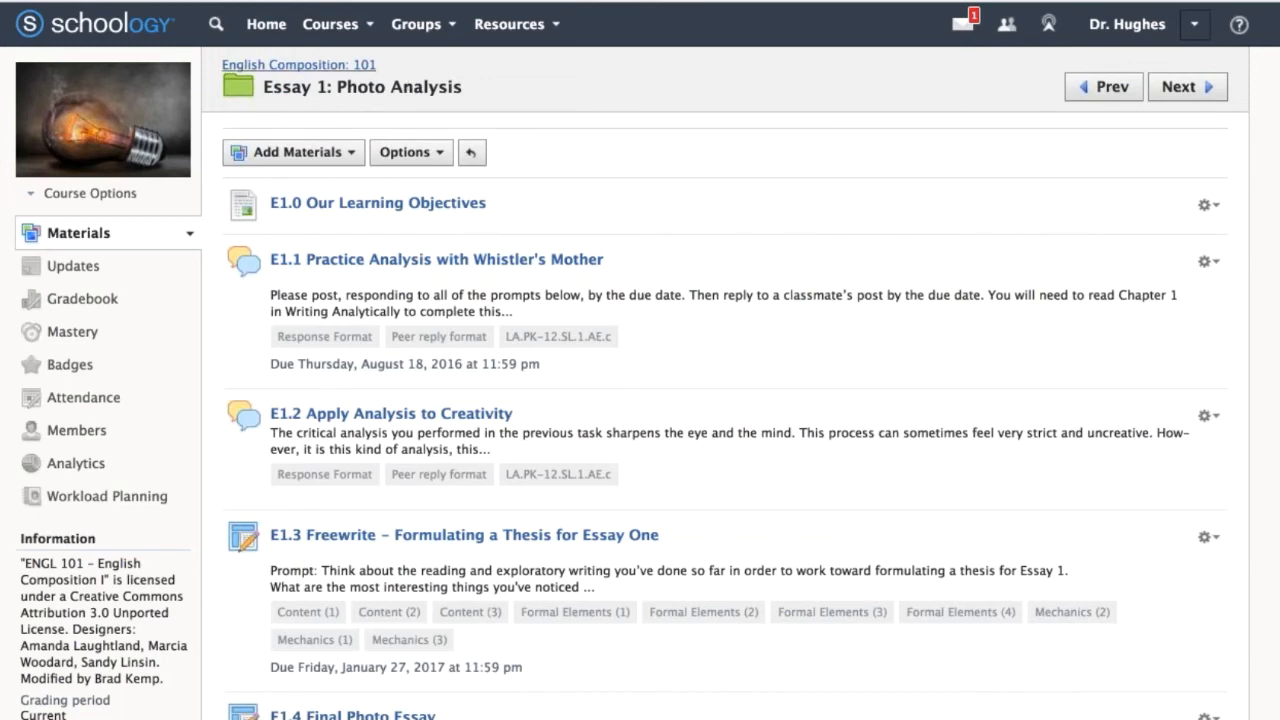
{"action": "scroll", "coordinate": [640, 360], "scroll_direction": "down", "scroll_amount": 1}
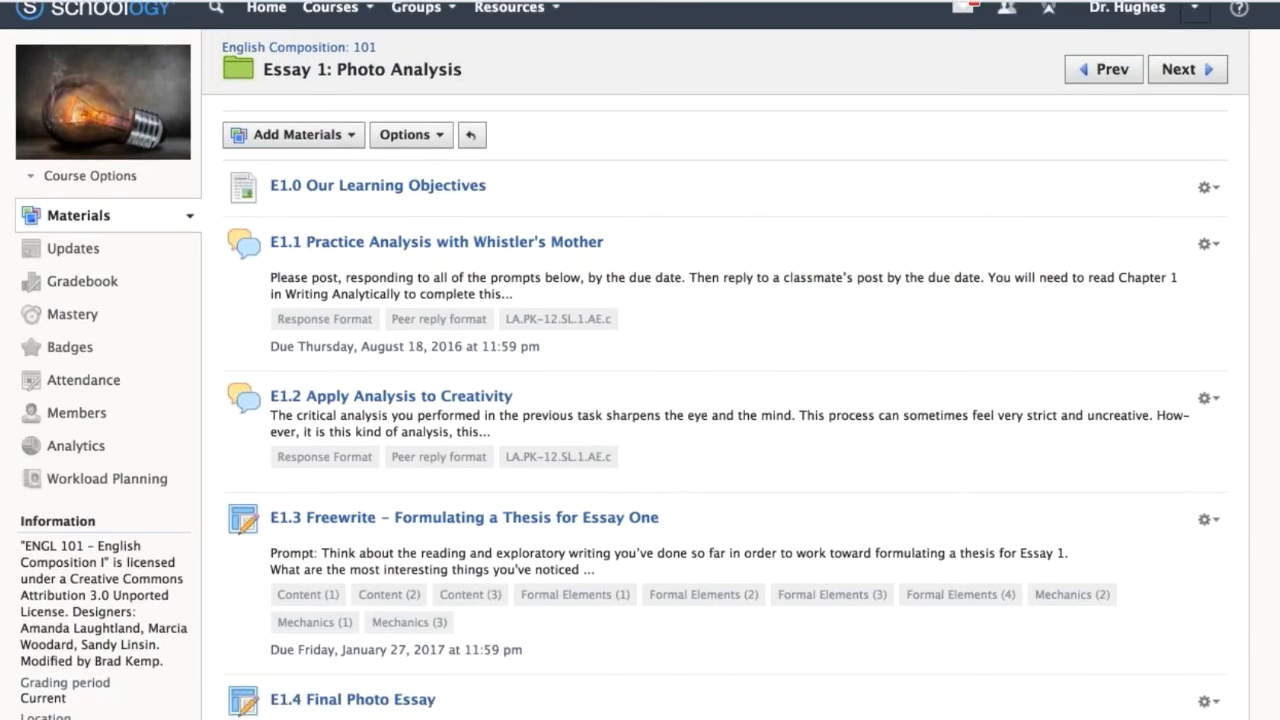
{"action": "scroll", "coordinate": [328, 542], "scroll_direction": "down", "scroll_amount": 3}
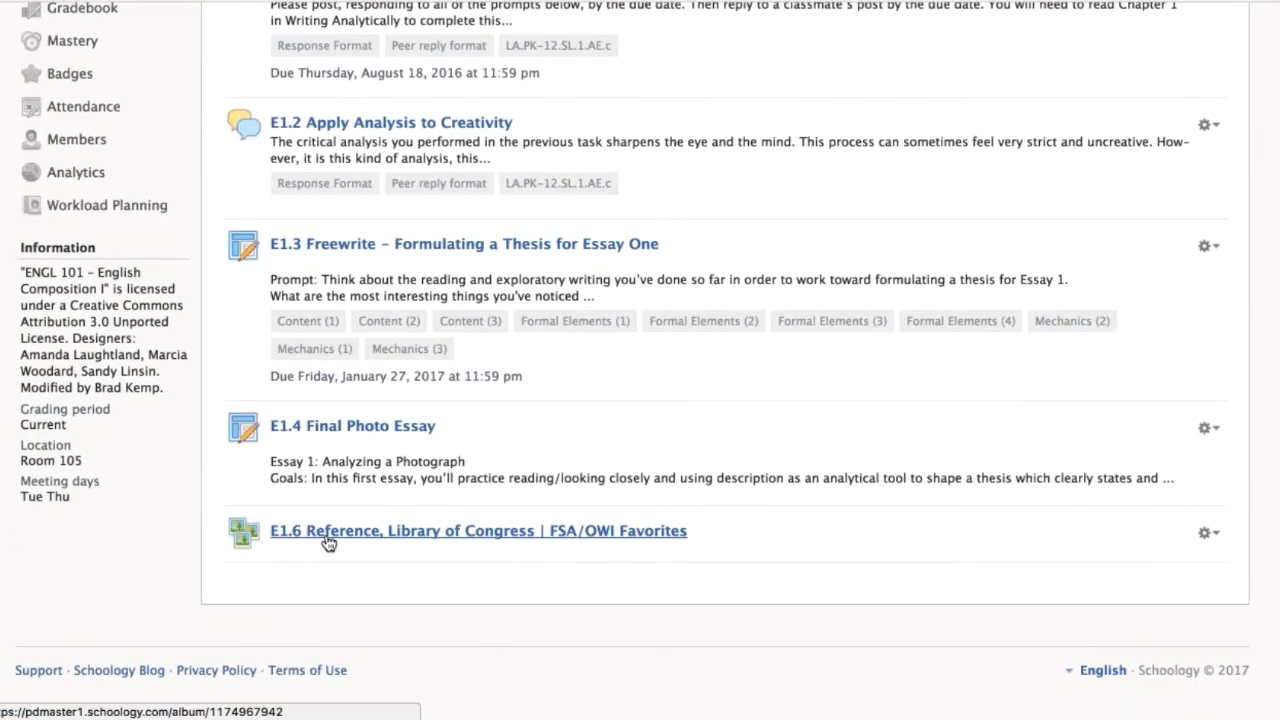
{"action": "scroll", "coordinate": [328, 542], "scroll_direction": "up", "scroll_amount": 3}
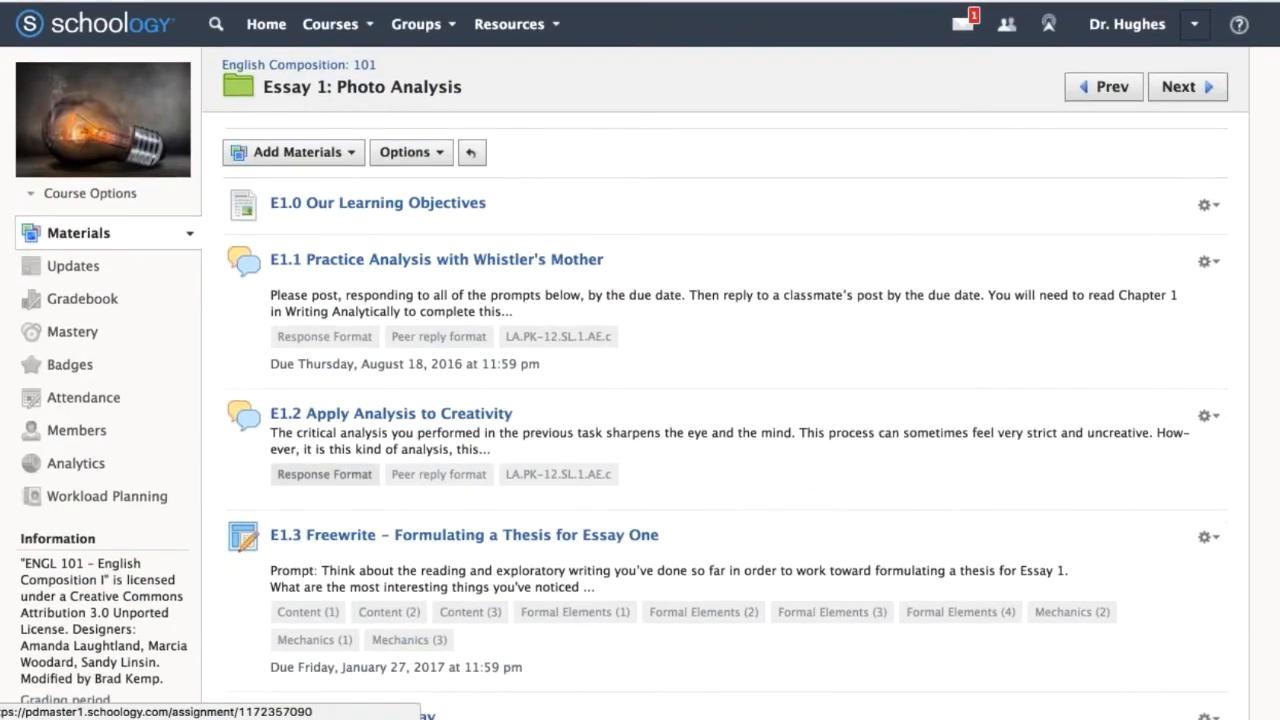
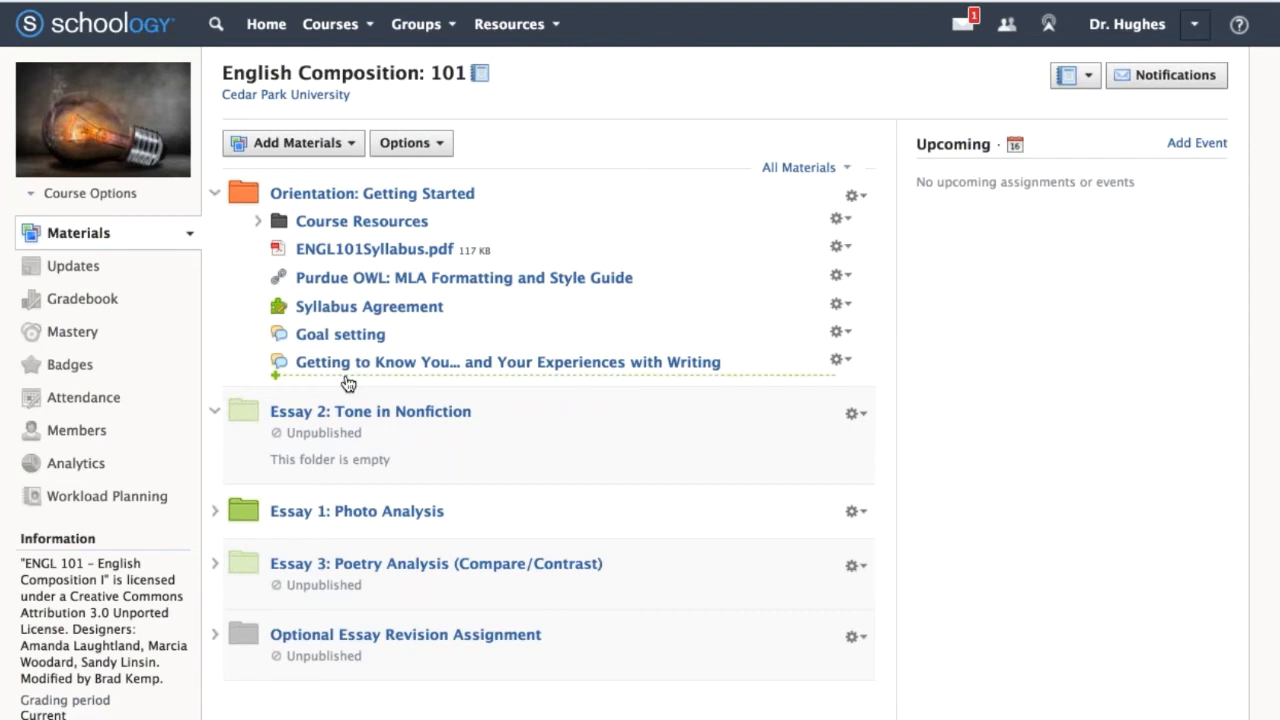
Start a discussion at the end of the Orientation: Getting Started folder, titled "Let's have better conversations".
{"action": "left_click", "coordinate": [348, 383]}
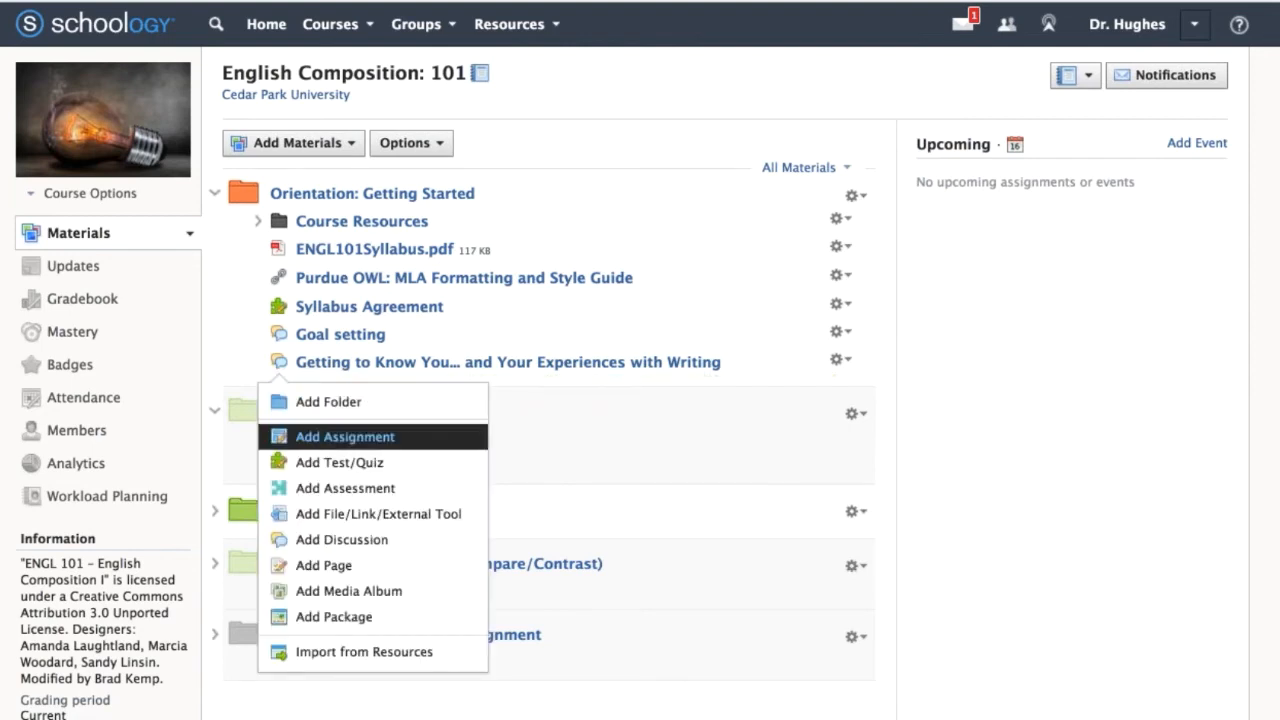
{"action": "left_click", "coordinate": [391, 540]}
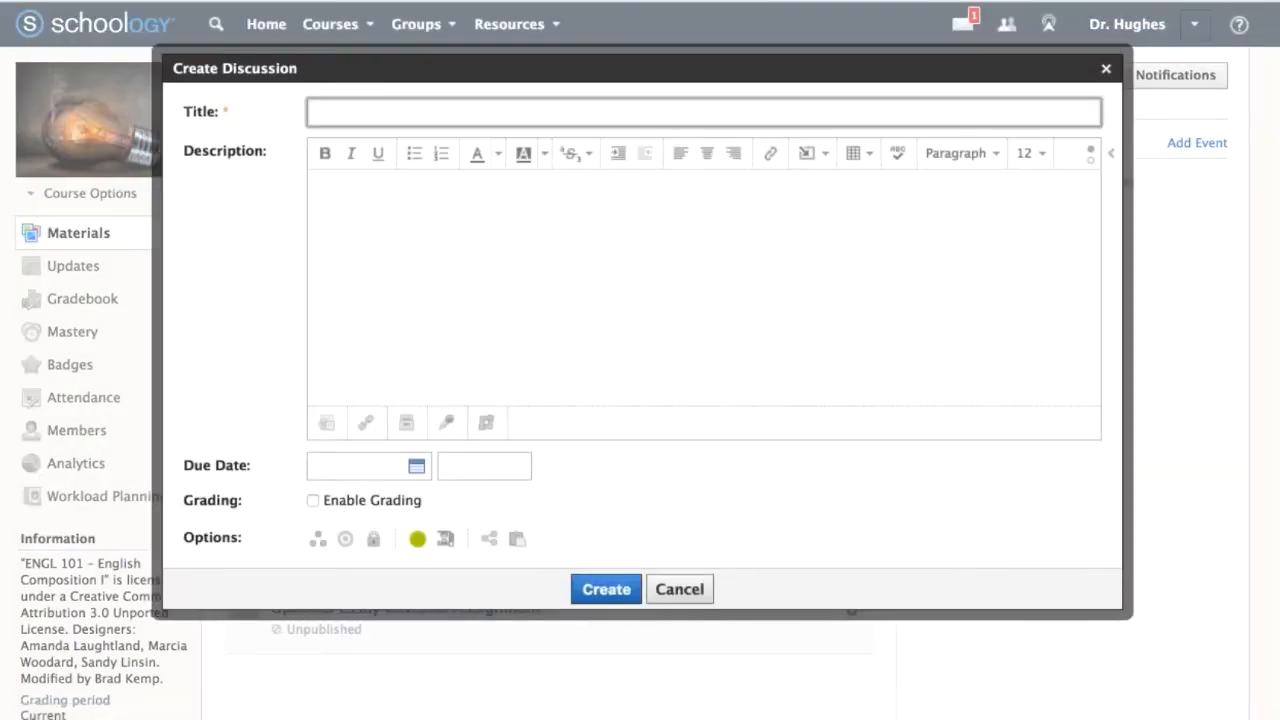
{"action": "key", "text": "Tab"}
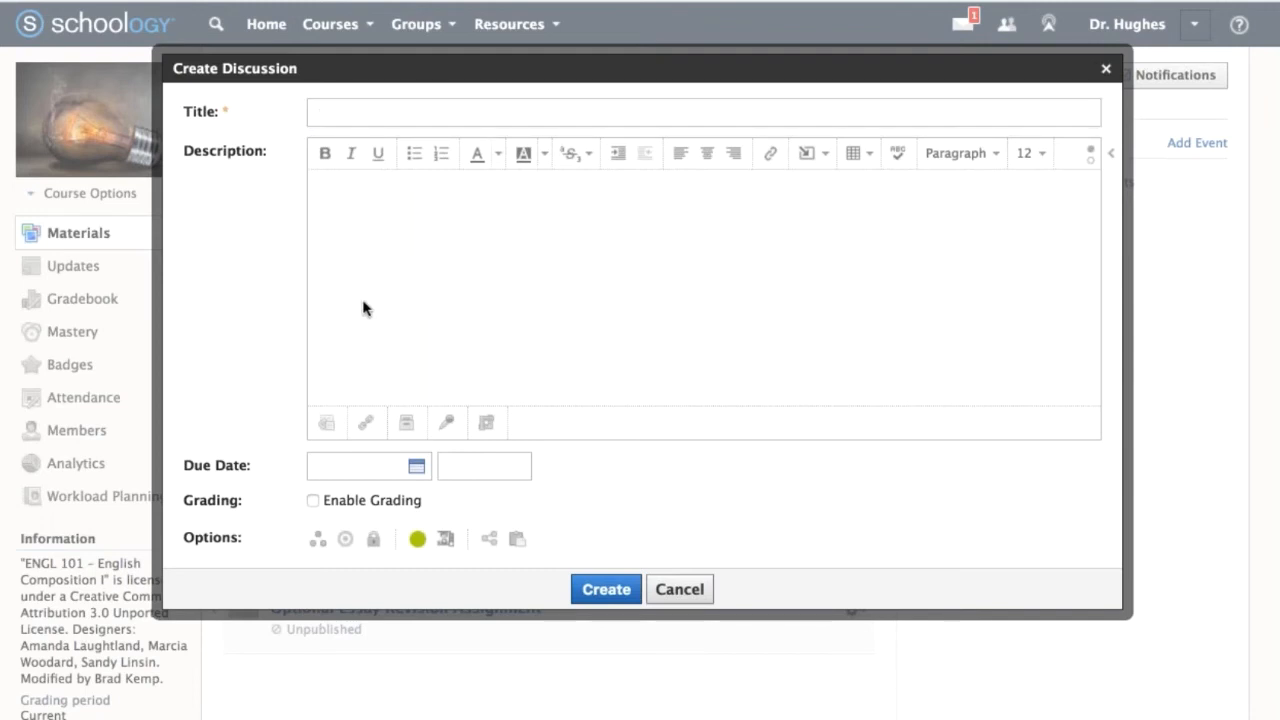
{"action": "left_click", "coordinate": [369, 114]}
{"action": "type", "text": "Let's have better conversations"}
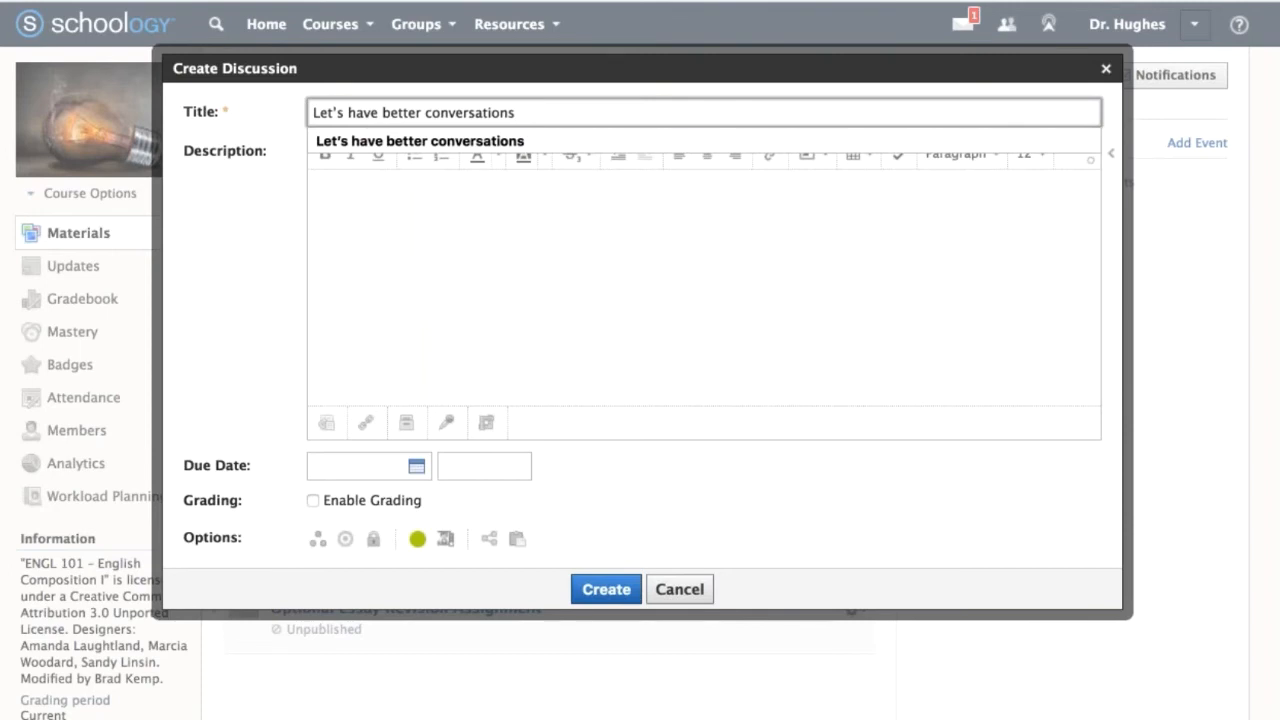
{"action": "key", "text": "Tab"}
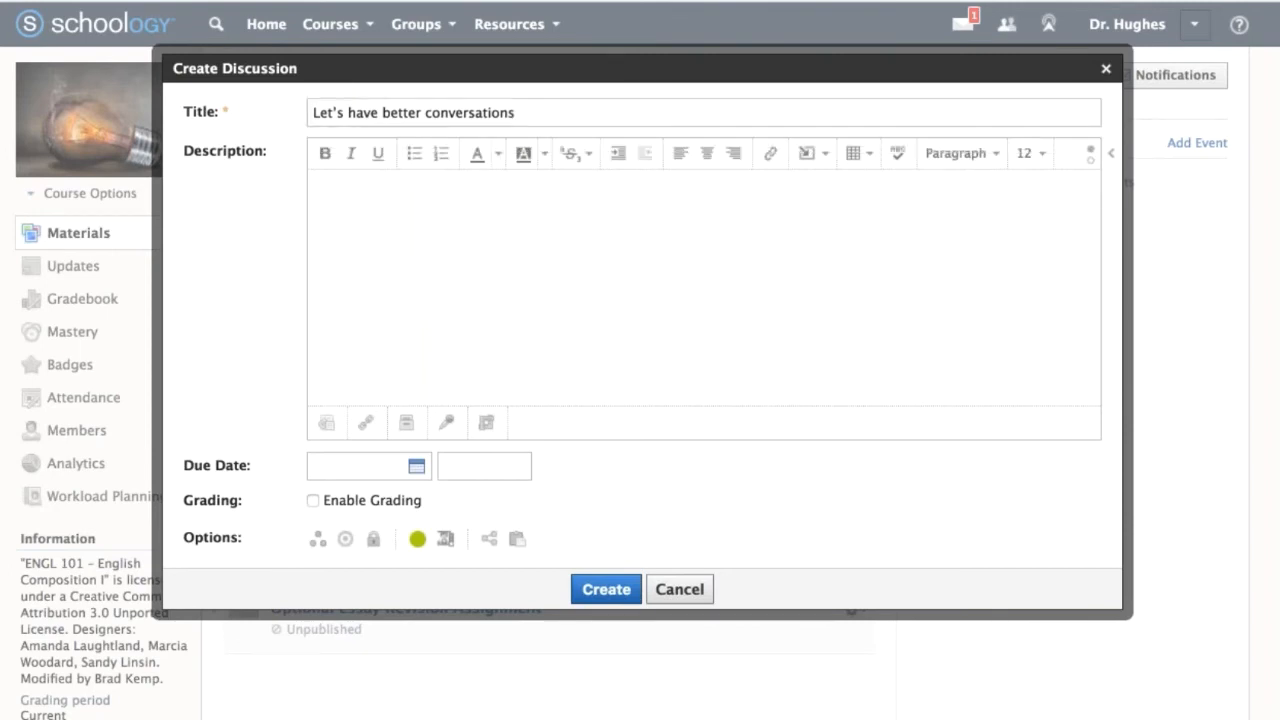
Paste the prepared Celeste Headlee TED Talk prompt as the description and add a blank line after the paragraph ending "essential learning tool.".
{"action": "left_click", "coordinate": [414, 229]}
{"action": "type", "text": "Celeste Headlee has conversations with people for a living. As a public broadcasting host, she is always interviewing people, discovering interesting things about them. Through conversation she is able to learn new things and share their ideas with the world – through sharing the conversation. In this course we will be using online discussions and classroom discussion heavily. Learning how to speak – and to listen – to each other is an essential learning tool. Watch Celeste Headlee's TED Talk about conversation. Then: Share one thing about yourself, unrelated to this class. Respond to one classmate's post, using techniques mentioned in the video. After you post, please note in parenthesis ( ) which technique you are using to have a \"better conversation\"."}
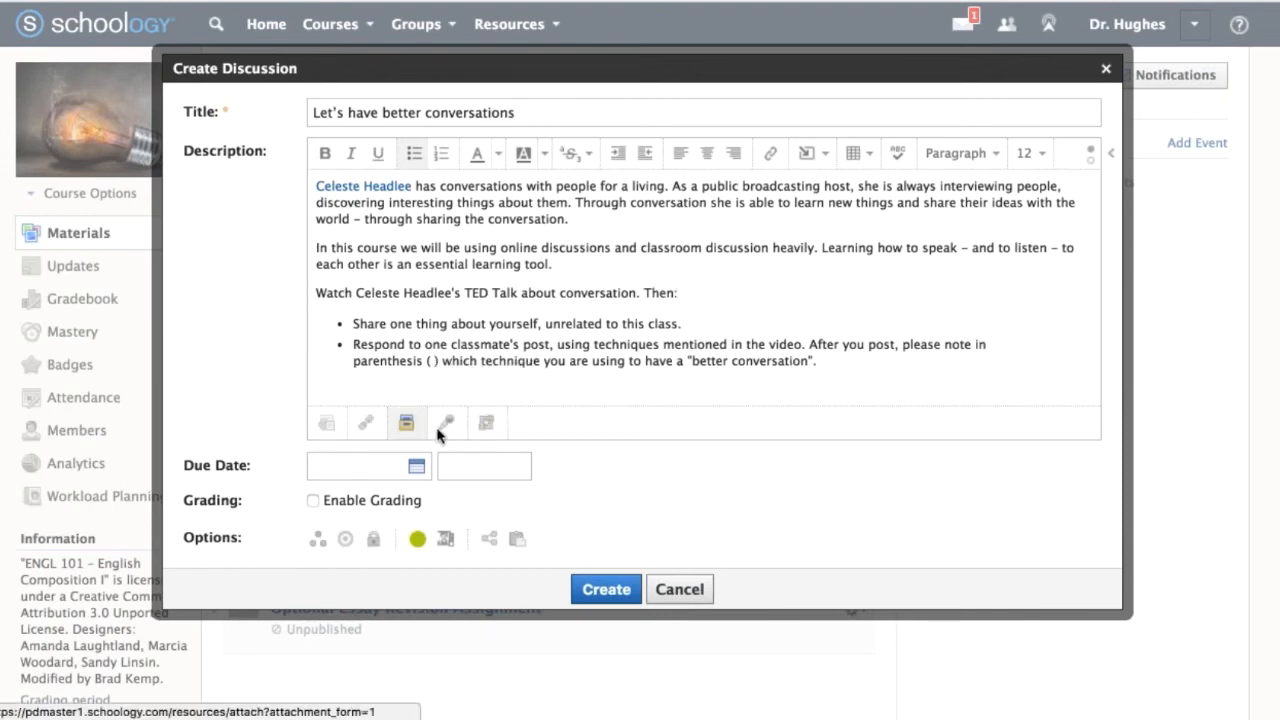
{"action": "left_click", "coordinate": [829, 372]}
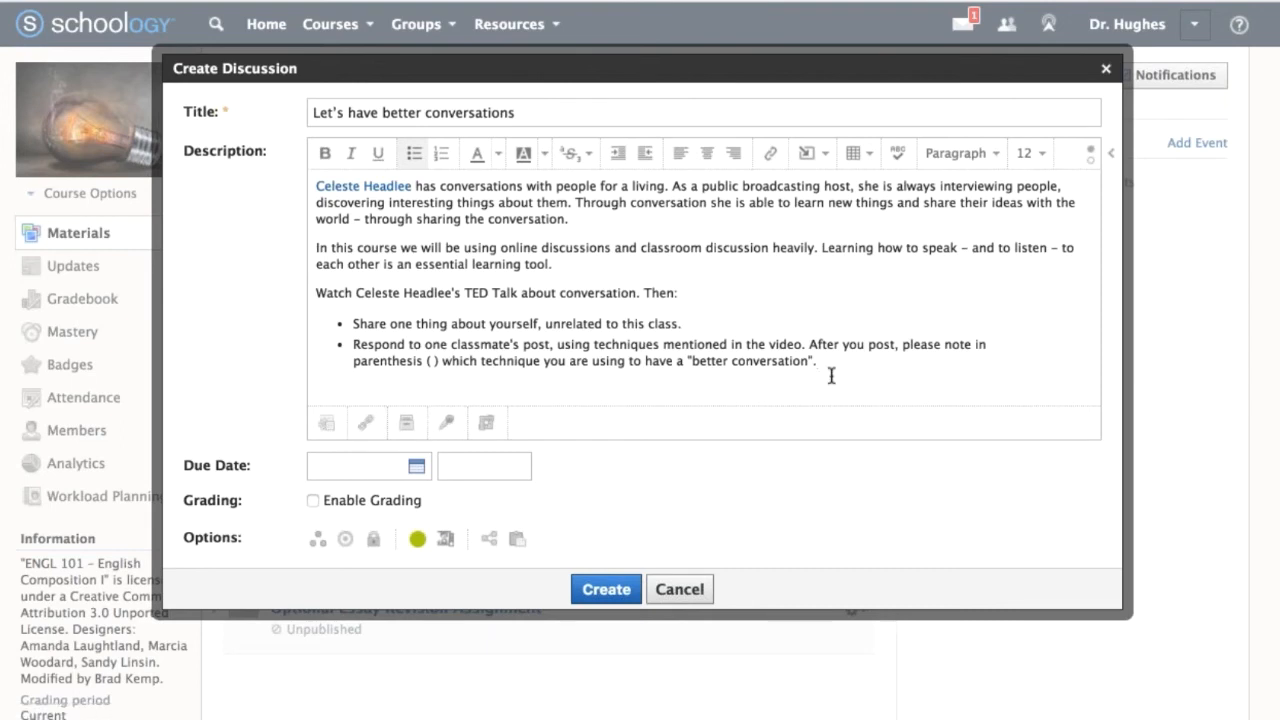
{"action": "left_click", "coordinate": [724, 218]}
{"action": "left_click", "coordinate": [693, 268]}
{"action": "key", "text": "Return"}
{"action": "key", "text": "Return"}
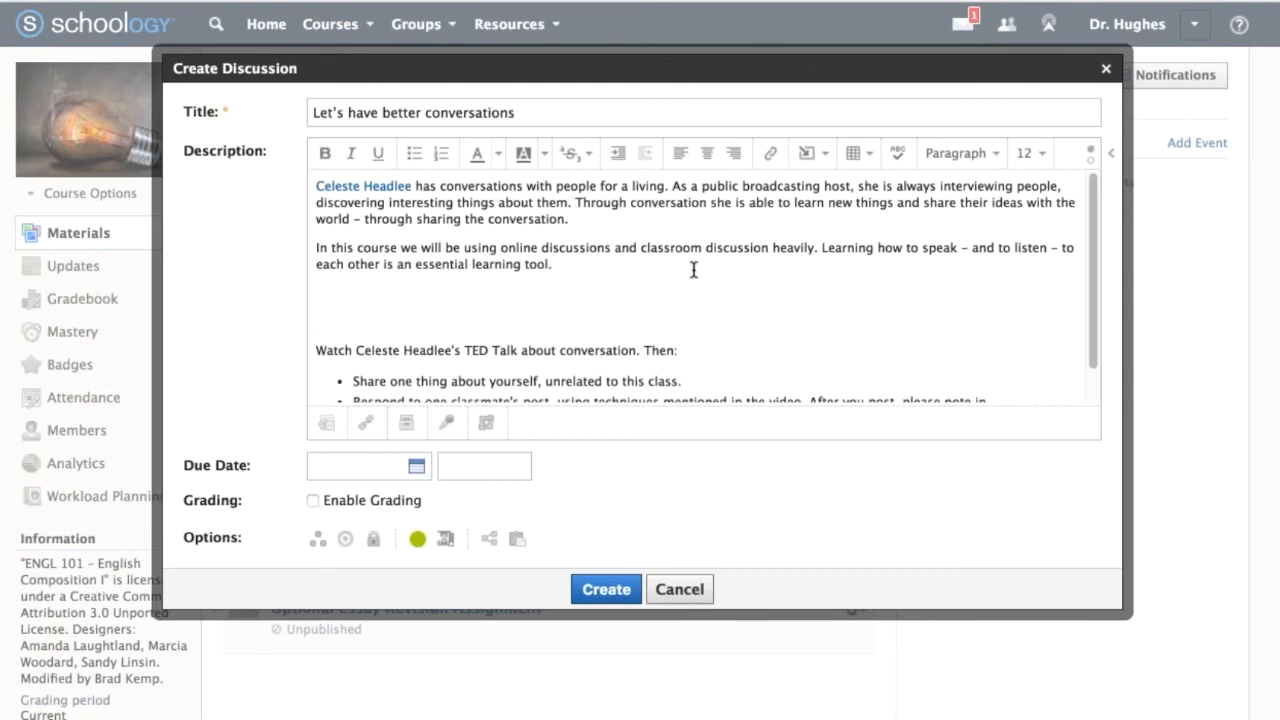
{"action": "key", "text": "BackSpace"}
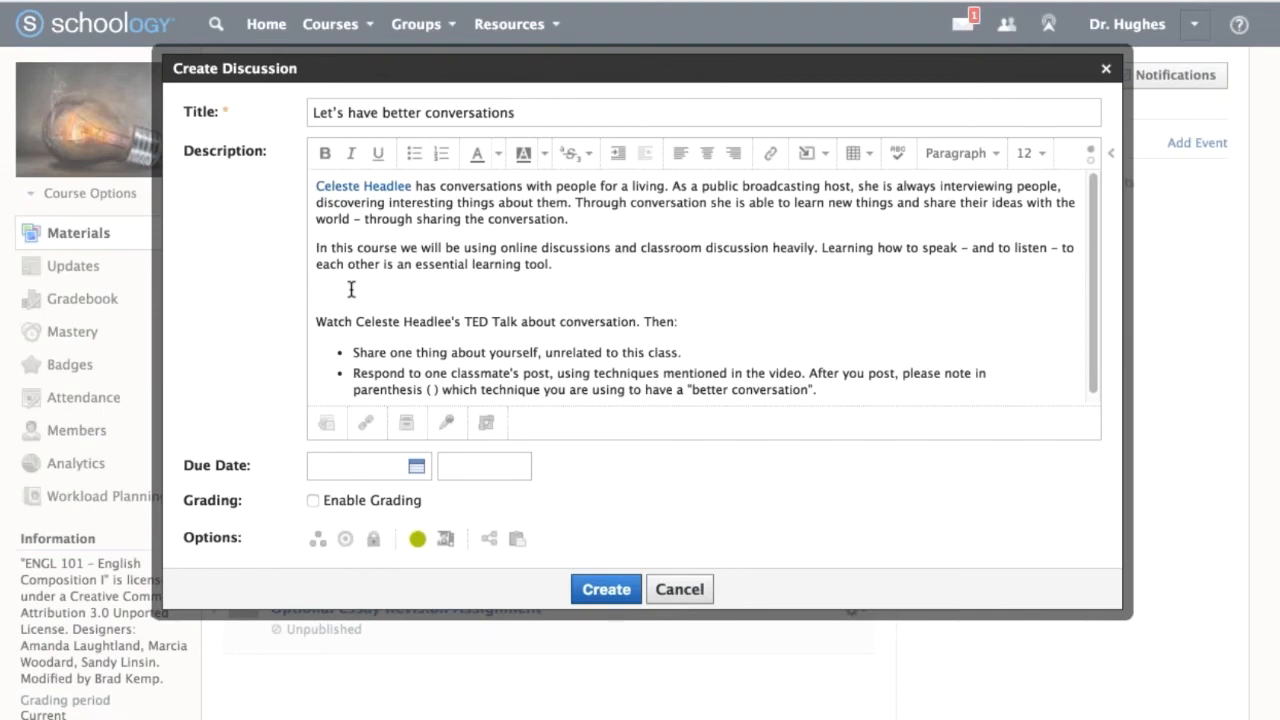
{"action": "key", "text": "super+Tab"}
{"action": "key", "text": "super+Tab"}
{"action": "mouse_move", "coordinate": [823, 136]}
{"action": "left_mouse_down"}
{"action": "mouse_move", "coordinate": [775, 131]}
{"action": "mouse_move", "coordinate": [816, 125]}
{"action": "mouse_move", "coordinate": [780, 138]}
{"action": "left_mouse_up"}
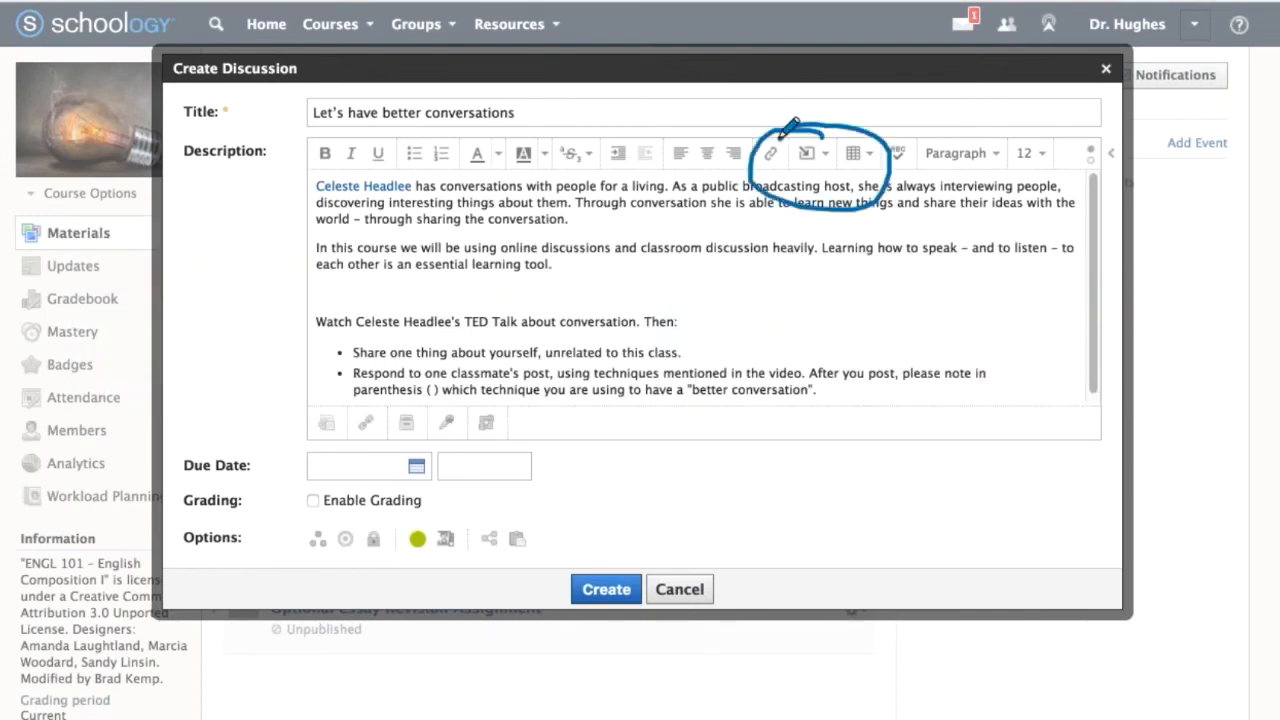
{"action": "key", "text": "Escape"}
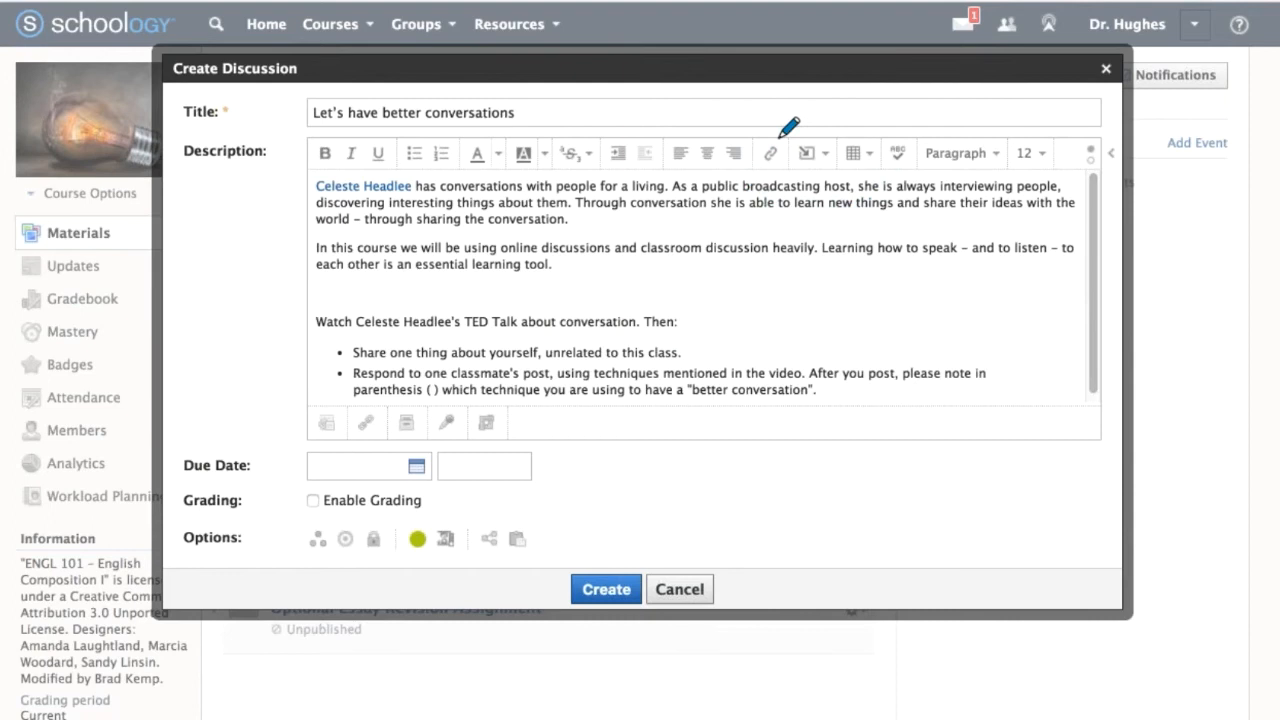
Start inserting media from the web into the description, and get the embed code of YouTube's "10 ways to have a better conversation | Celeste Headlee".
{"action": "left_click", "coordinate": [829, 155]}
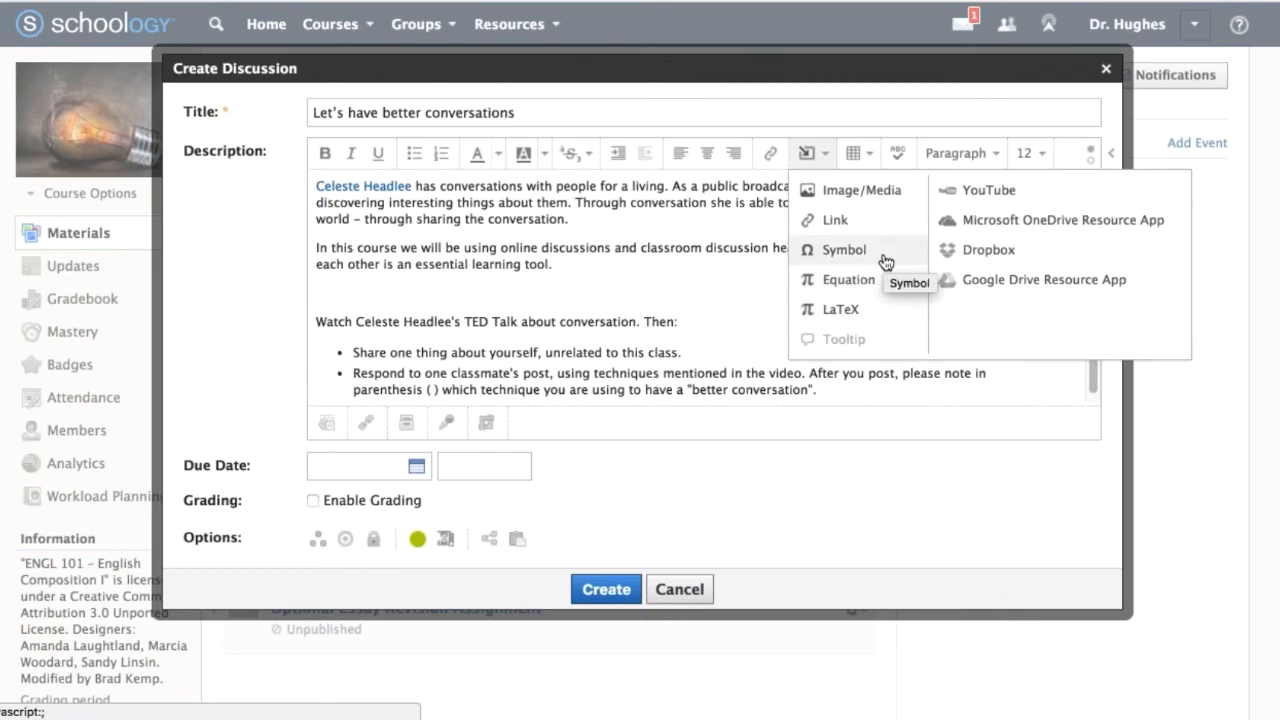
{"action": "left_click", "coordinate": [897, 204]}
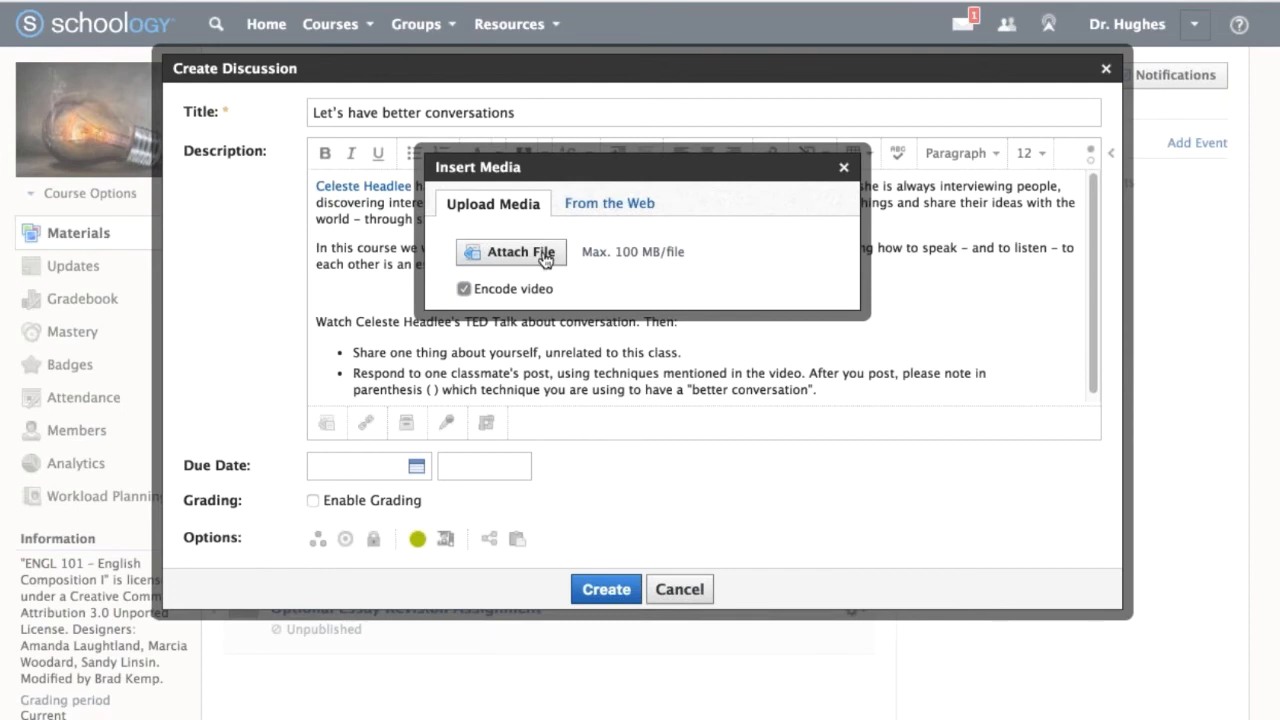
{"action": "left_click", "coordinate": [634, 204]}
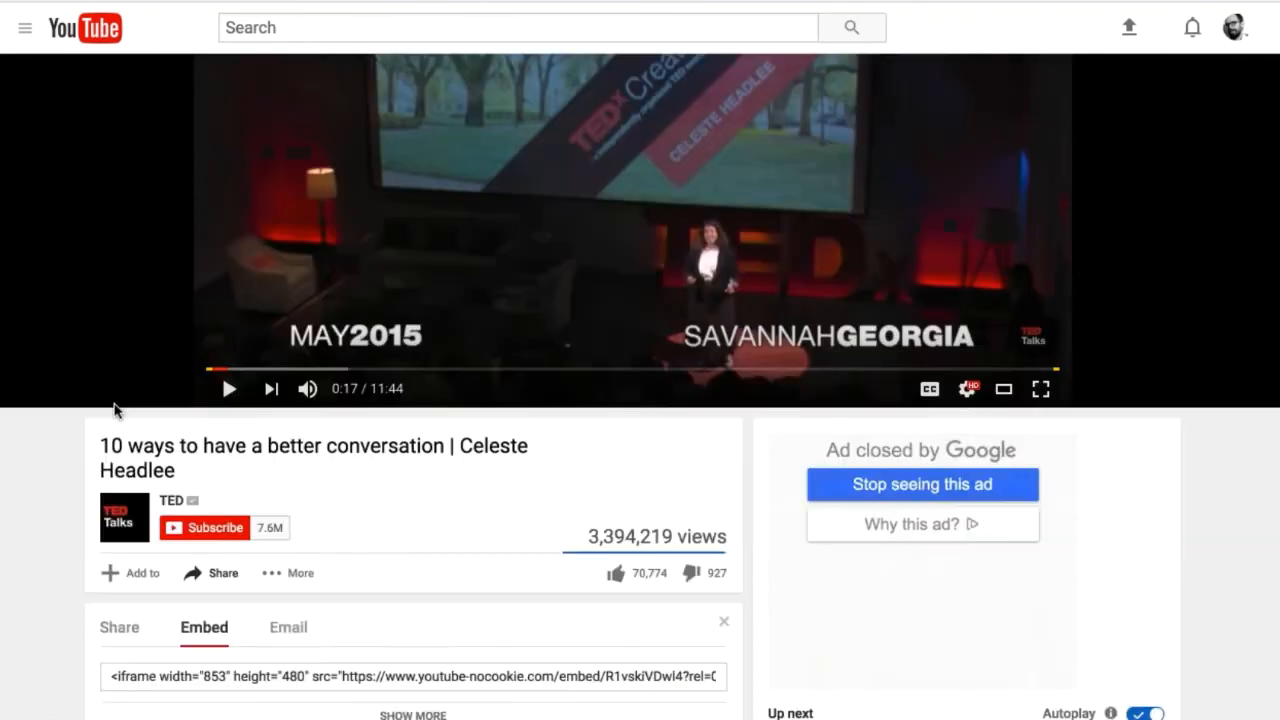
{"action": "scroll", "coordinate": [115, 410], "scroll_direction": "down", "scroll_amount": 2}
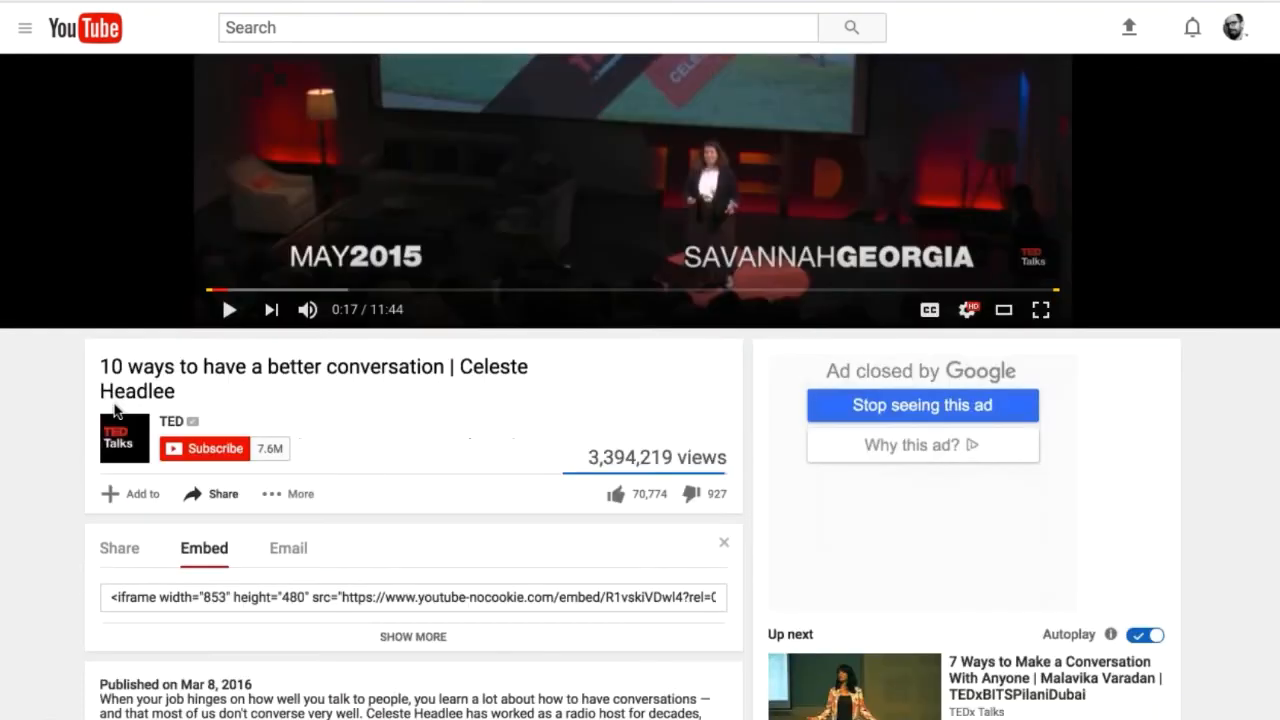
{"action": "left_click", "coordinate": [192, 494]}
{"action": "left_click", "coordinate": [198, 499]}
{"action": "left_click", "coordinate": [124, 549]}
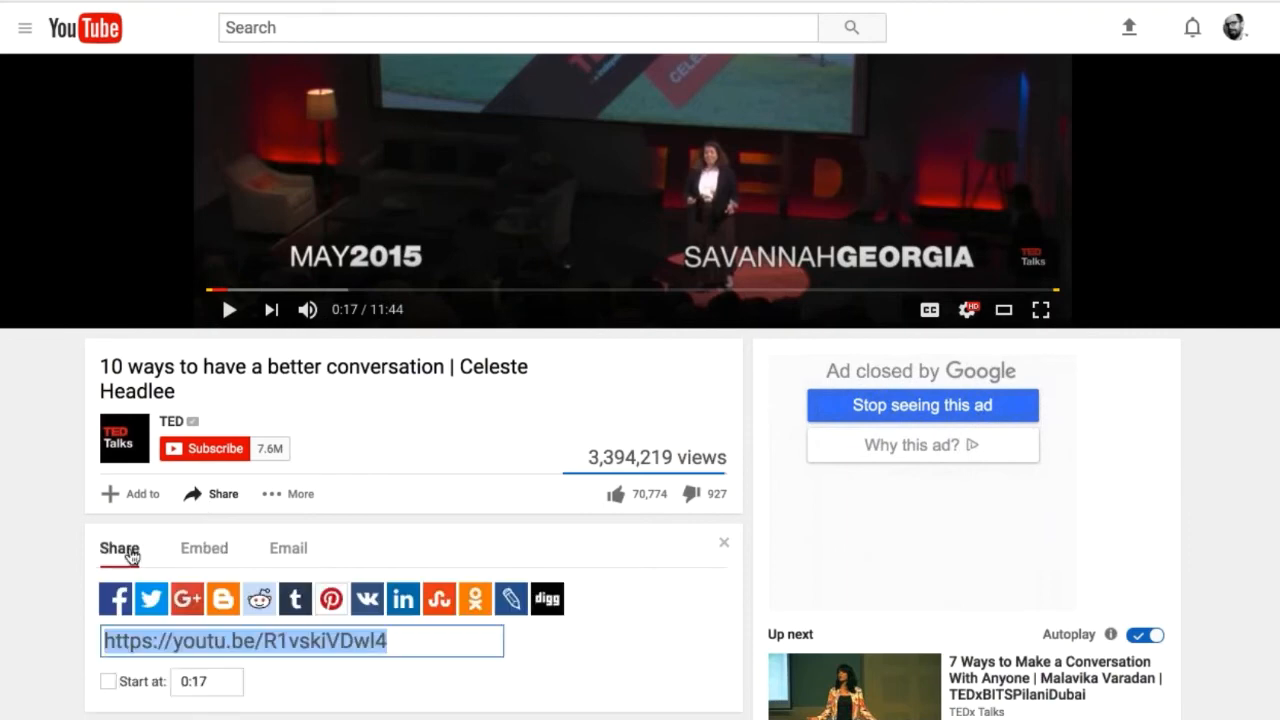
{"action": "left_click", "coordinate": [210, 552]}
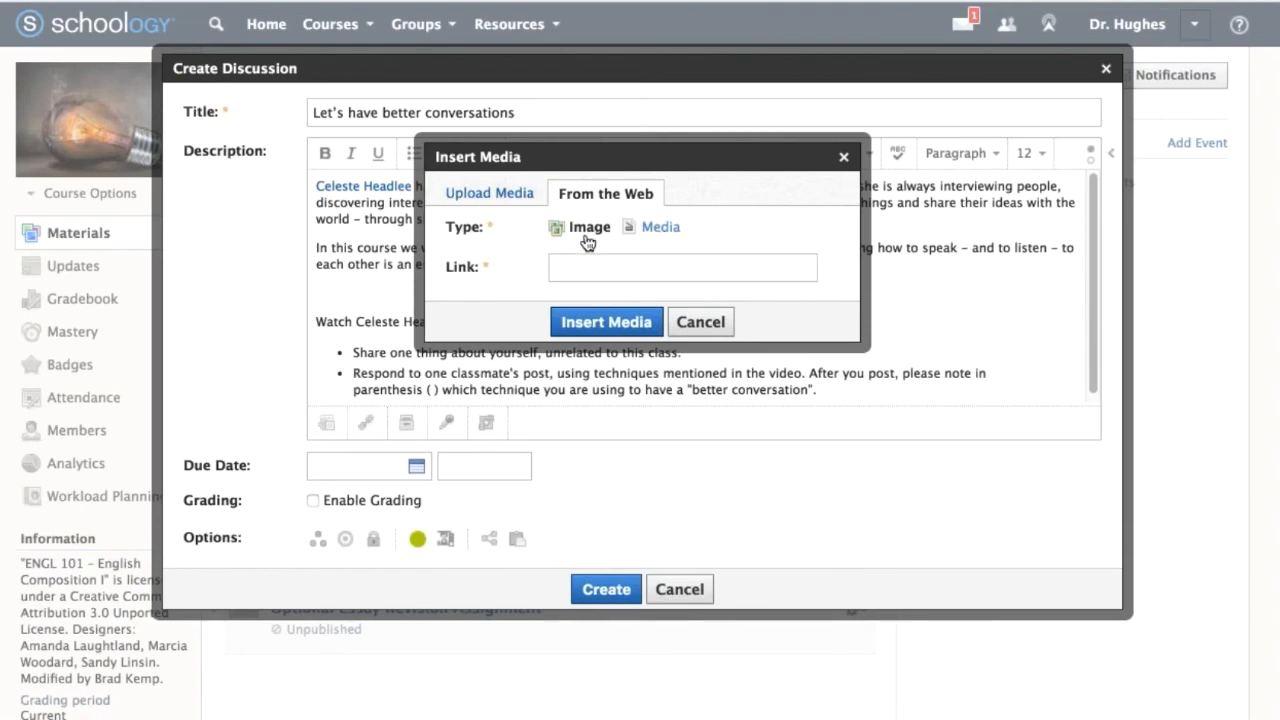
Set the web content type to Media and insert the video using its copied embed code.
{"action": "left_click", "coordinate": [659, 227]}
{"action": "left_click", "coordinate": [657, 267]}
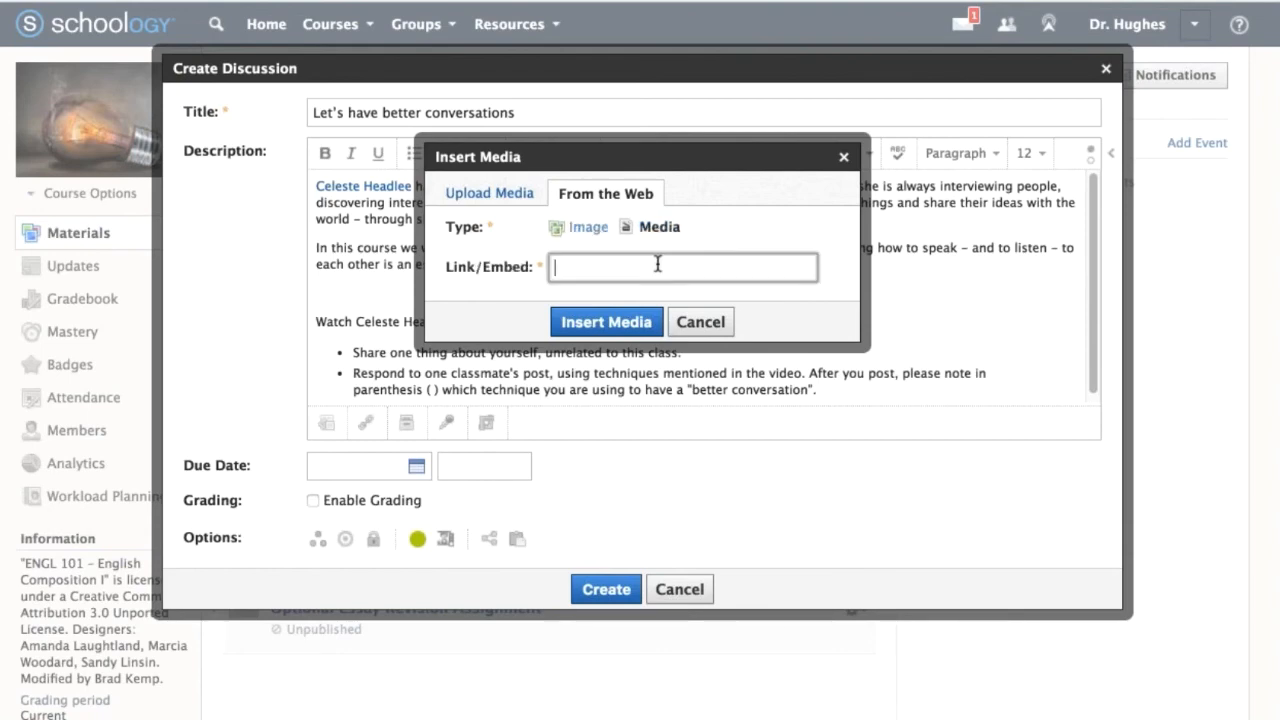
{"action": "key", "text": "ctrl+v"}
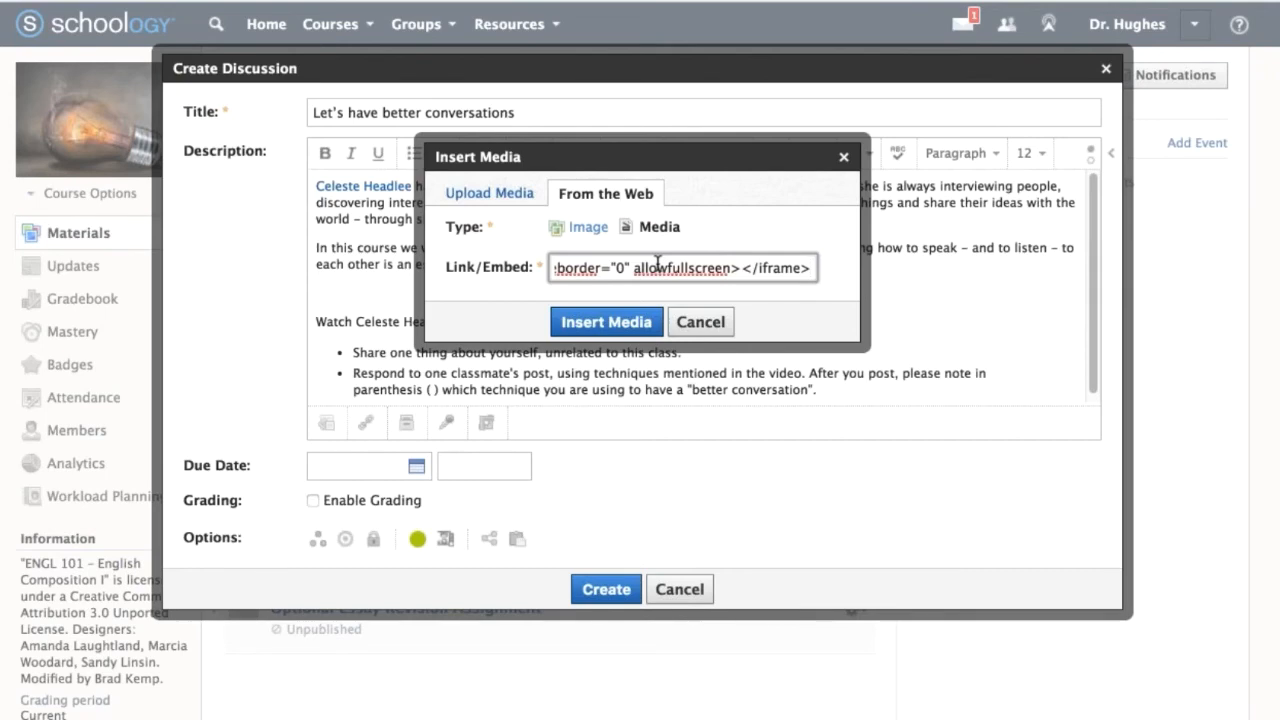
{"action": "left_click", "coordinate": [608, 322]}
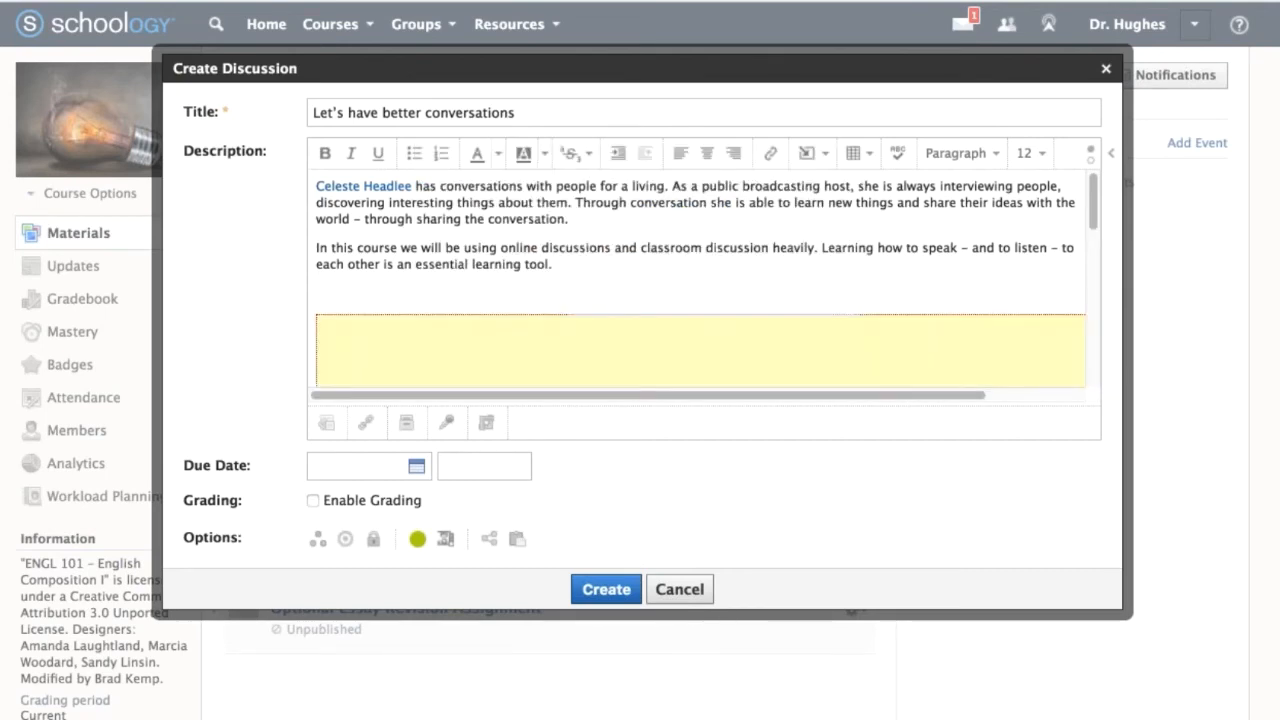
Shrink the embedded video to fit within the description's width and remove the blank line above it.
{"action": "left_click", "coordinate": [598, 355]}
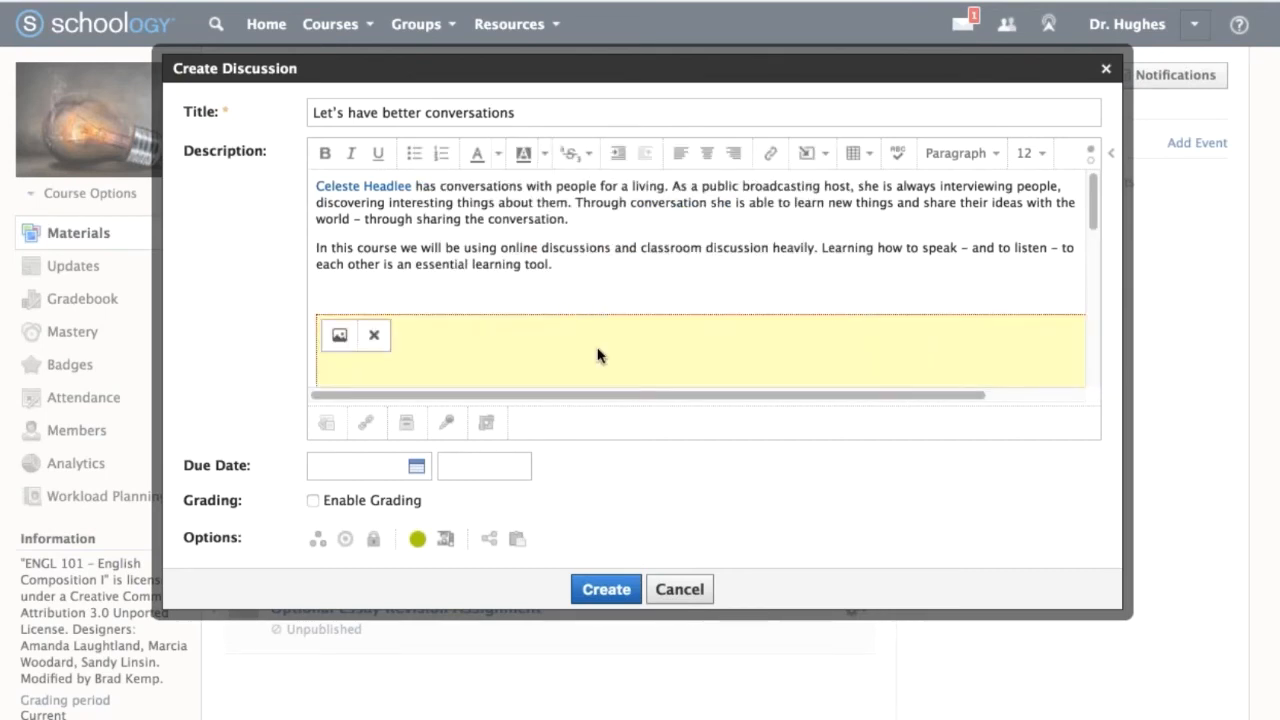
{"action": "right_click", "coordinate": [598, 355]}
{"action": "left_click", "coordinate": [500, 340]}
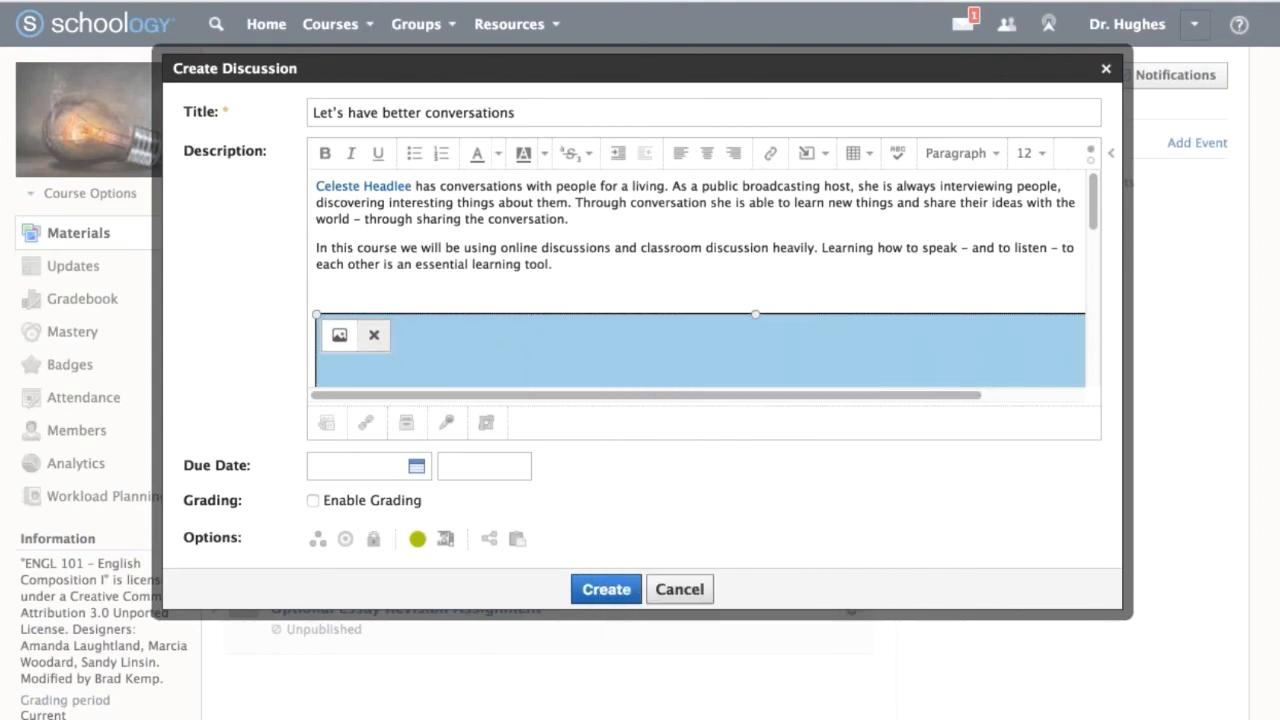
{"action": "left_click_drag", "start_coordinate": [316, 314], "coordinate": [512, 415]}
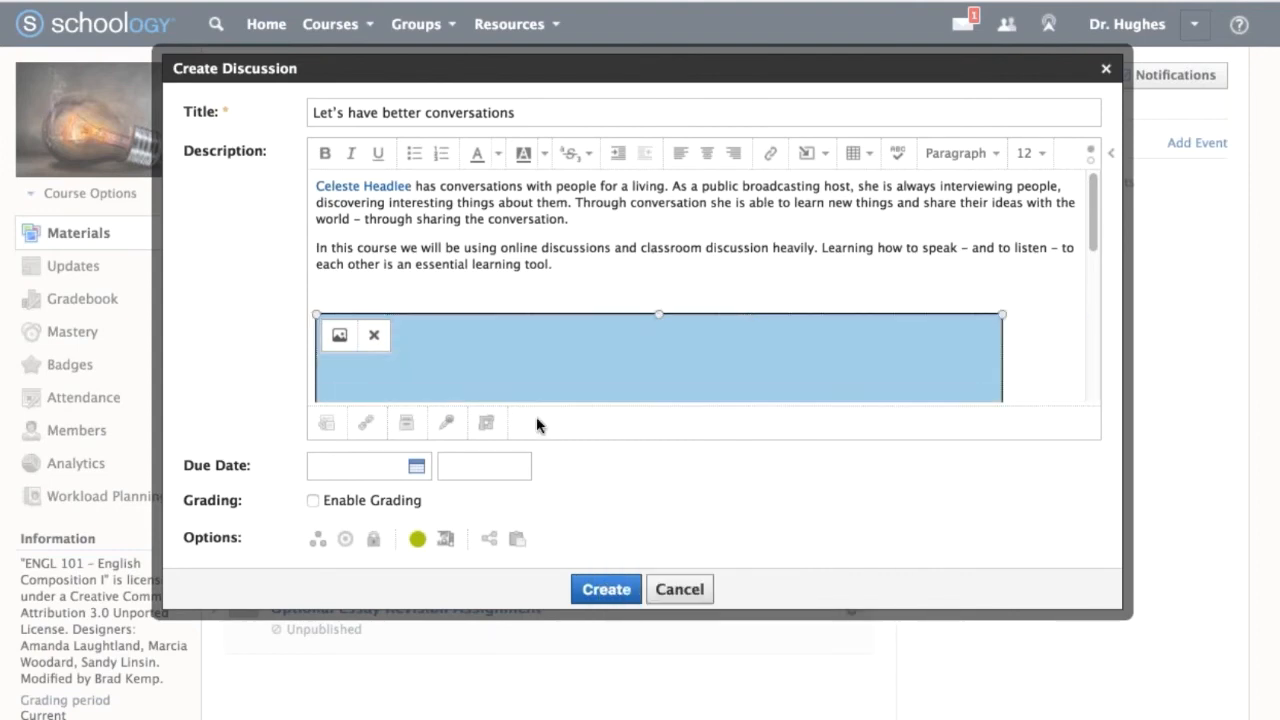
{"action": "key", "text": "Up"}
{"action": "key", "text": "BackSpace"}
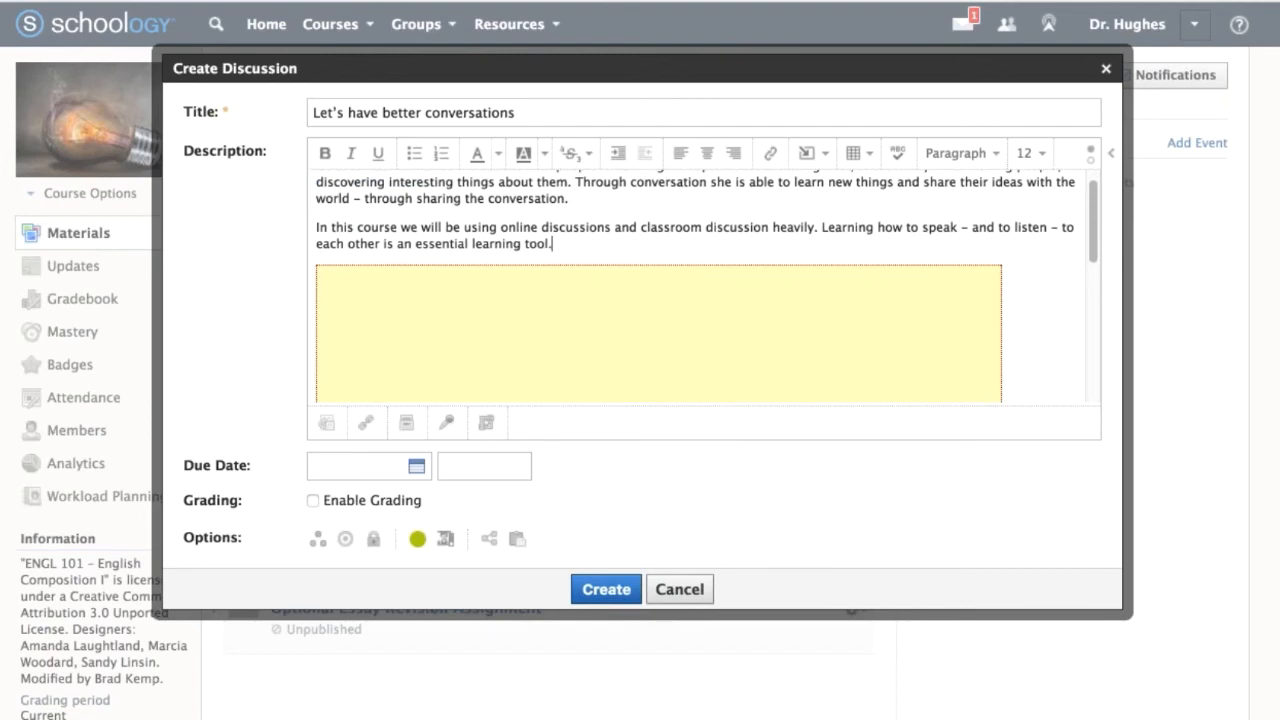
Create the "Let's have better conversations" discussion and open it to review its video, instructions and comment area.
{"action": "left_click", "coordinate": [607, 589]}
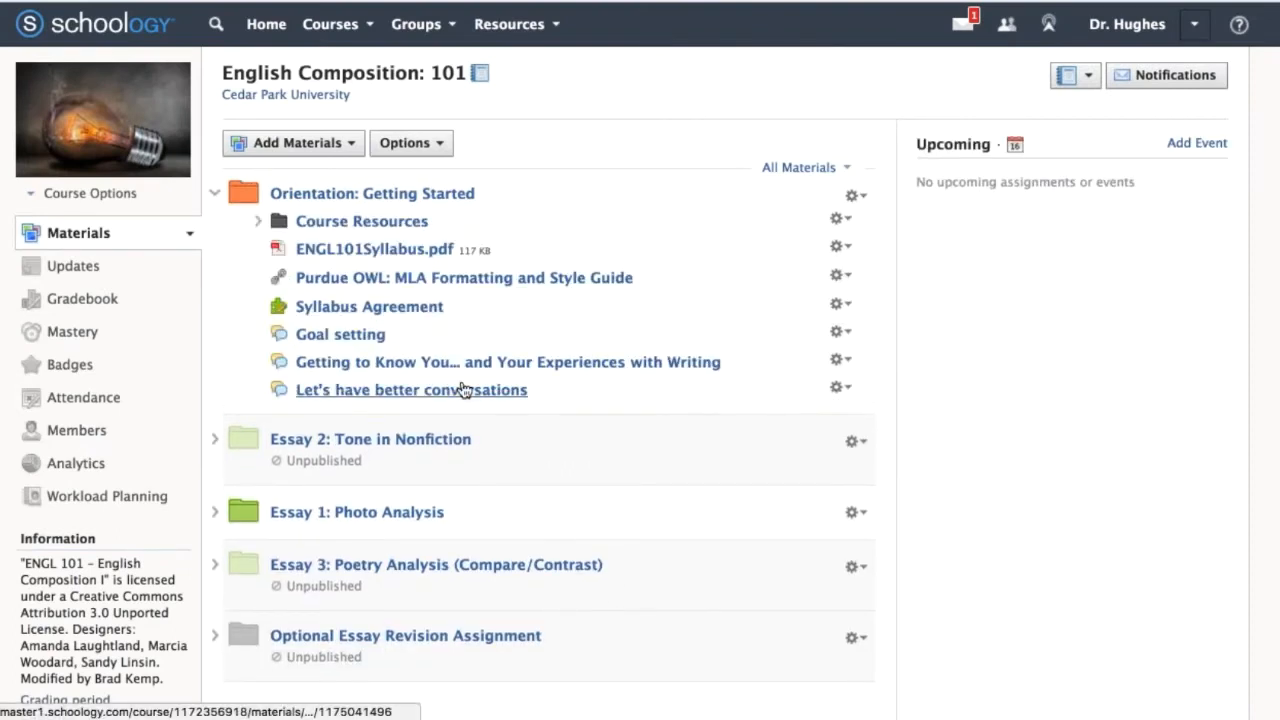
{"action": "left_click", "coordinate": [462, 389]}
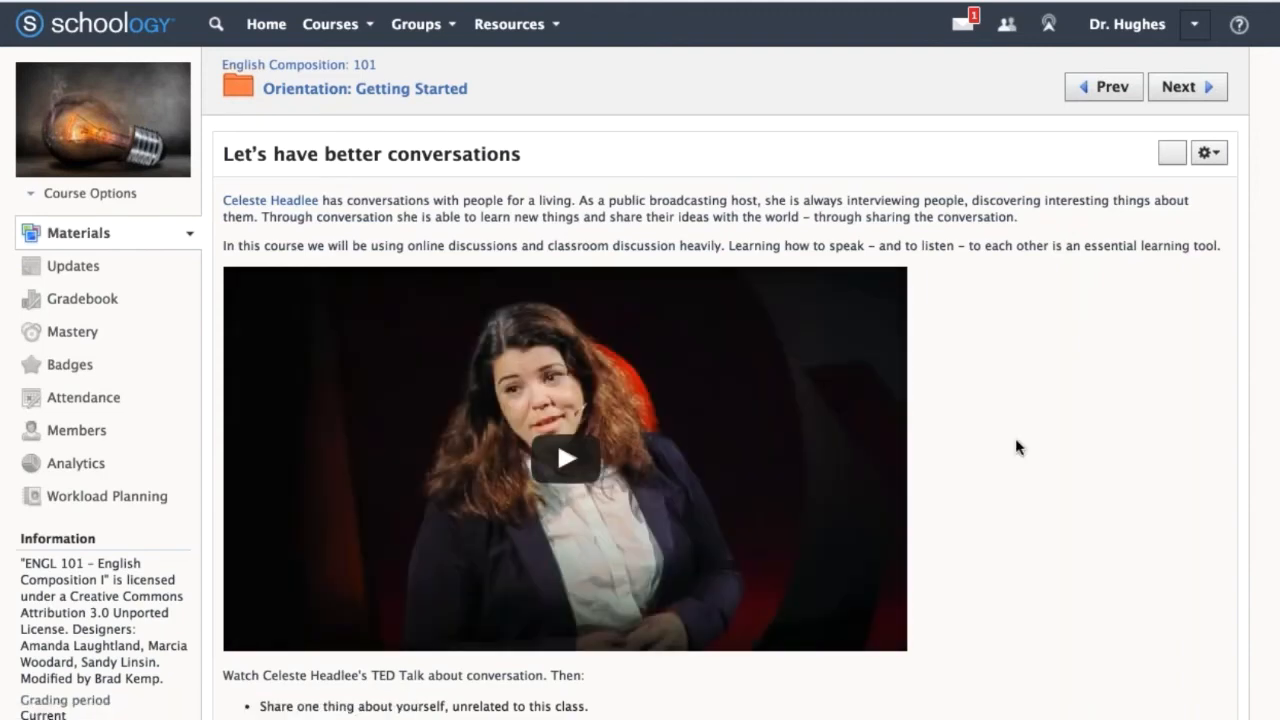
{"action": "scroll", "coordinate": [1015, 438], "scroll_direction": "down", "scroll_amount": 1}
{"action": "scroll", "coordinate": [1086, 417], "scroll_direction": "down", "scroll_amount": 5}
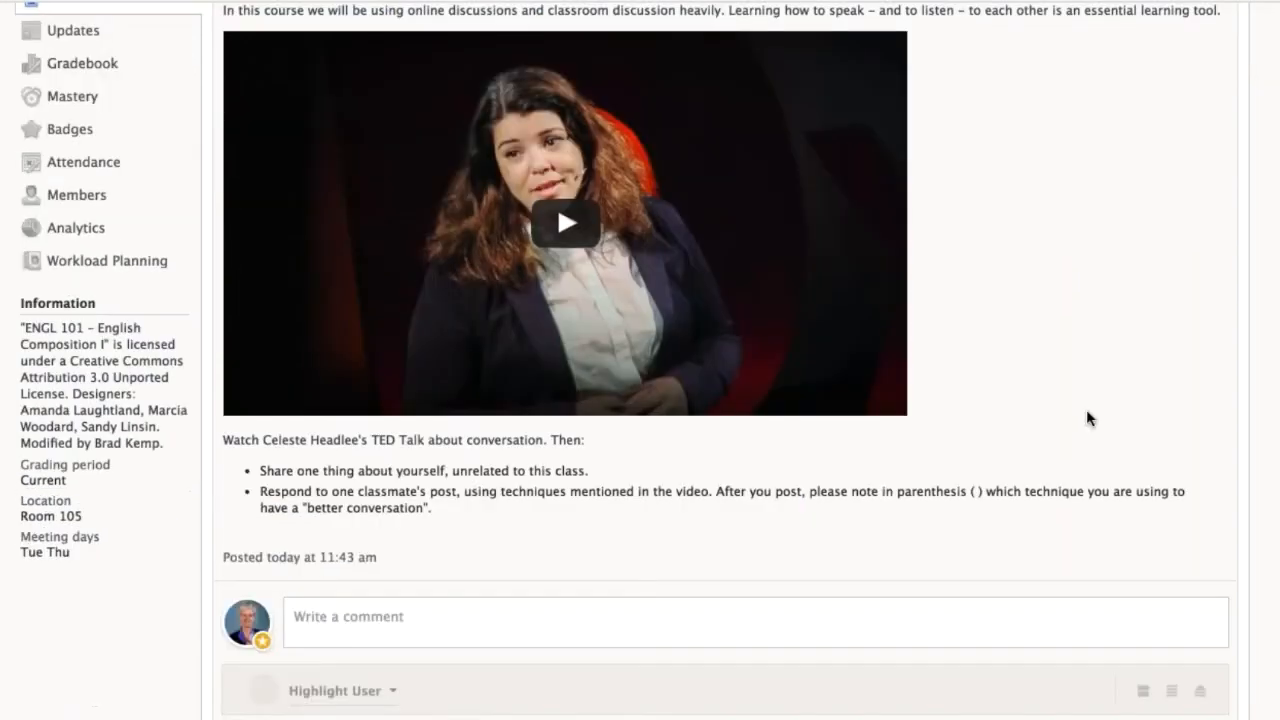
{"action": "left_click", "coordinate": [755, 516]}
{"action": "scroll", "coordinate": [755, 516], "scroll_direction": "down", "scroll_amount": 2}
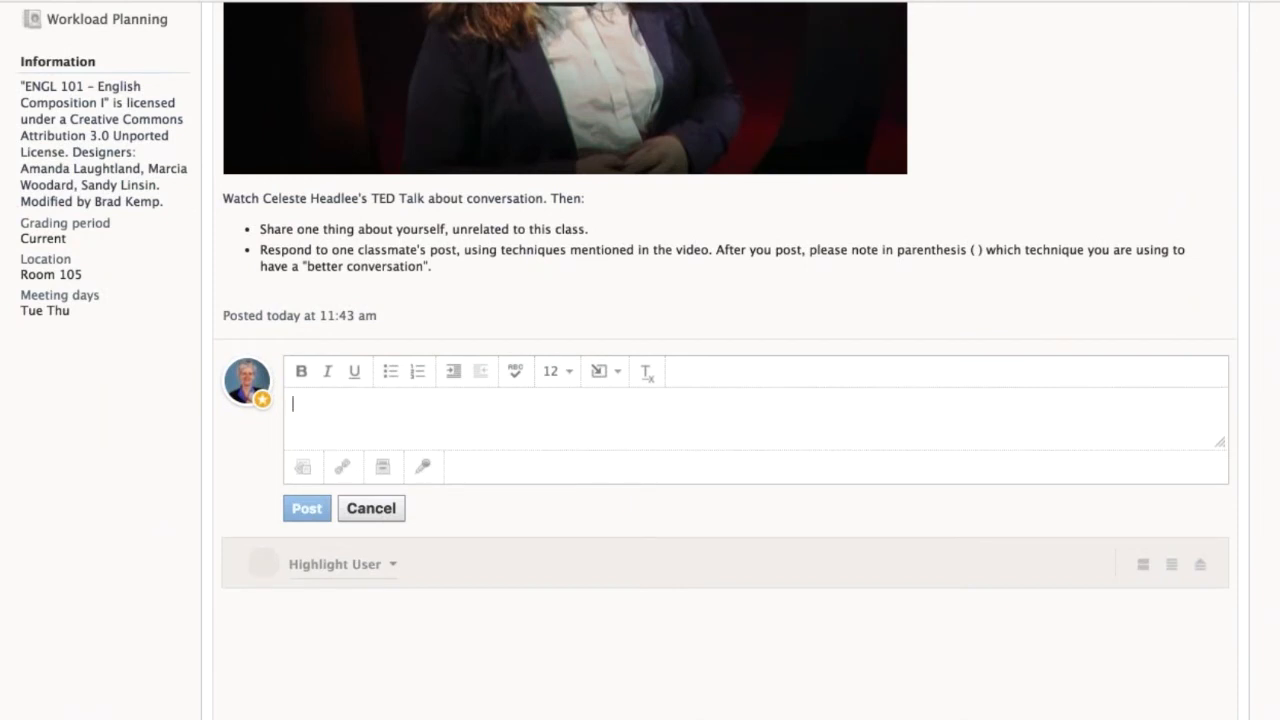
{"action": "scroll", "coordinate": [557, 443], "scroll_direction": "up", "scroll_amount": 8}
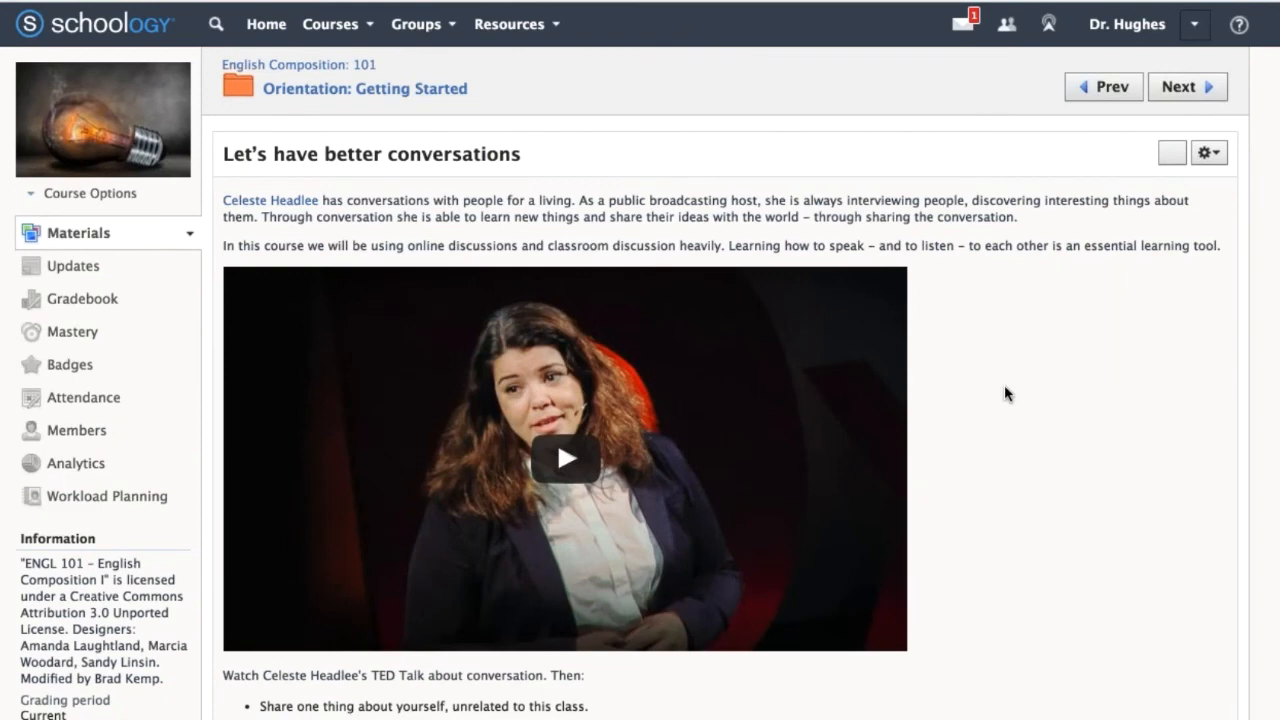
Return to the English Composition: 101 materials and move the Essay 1: Photo Analysis folder above Essay 2: Tone in Nonfiction.
{"action": "left_click", "coordinate": [438, 92]}
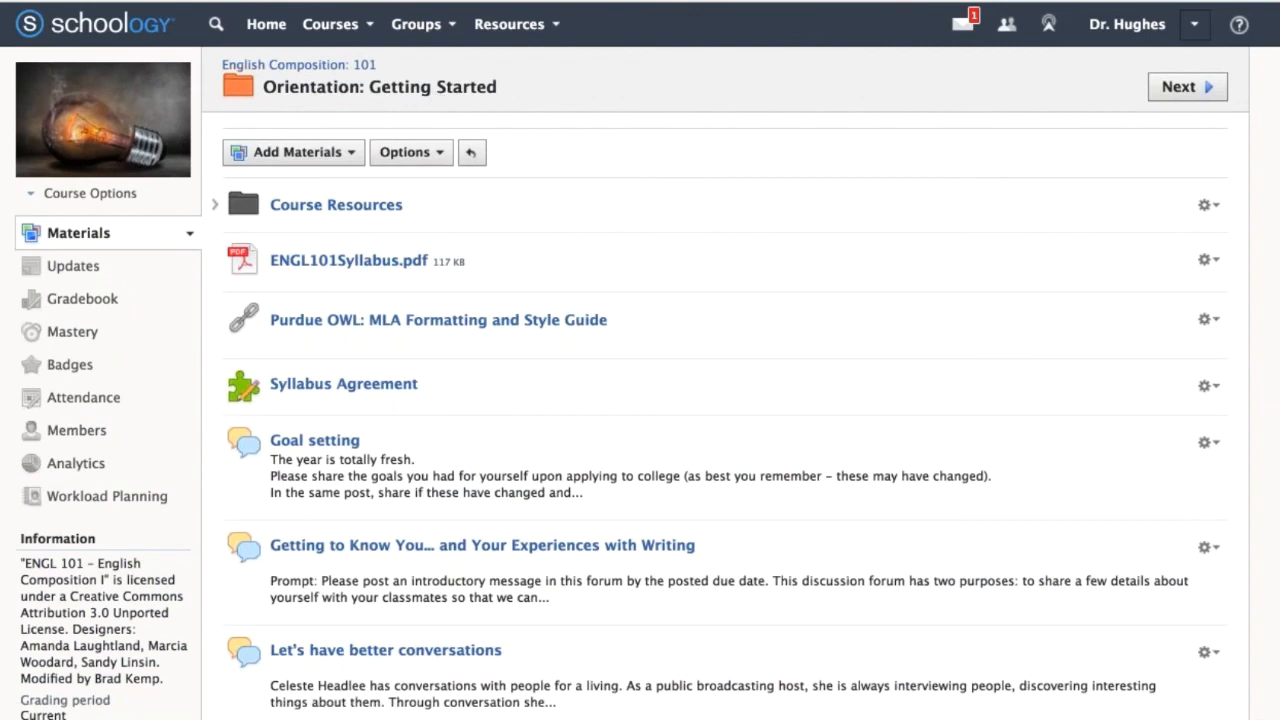
{"action": "left_click", "coordinate": [299, 64]}
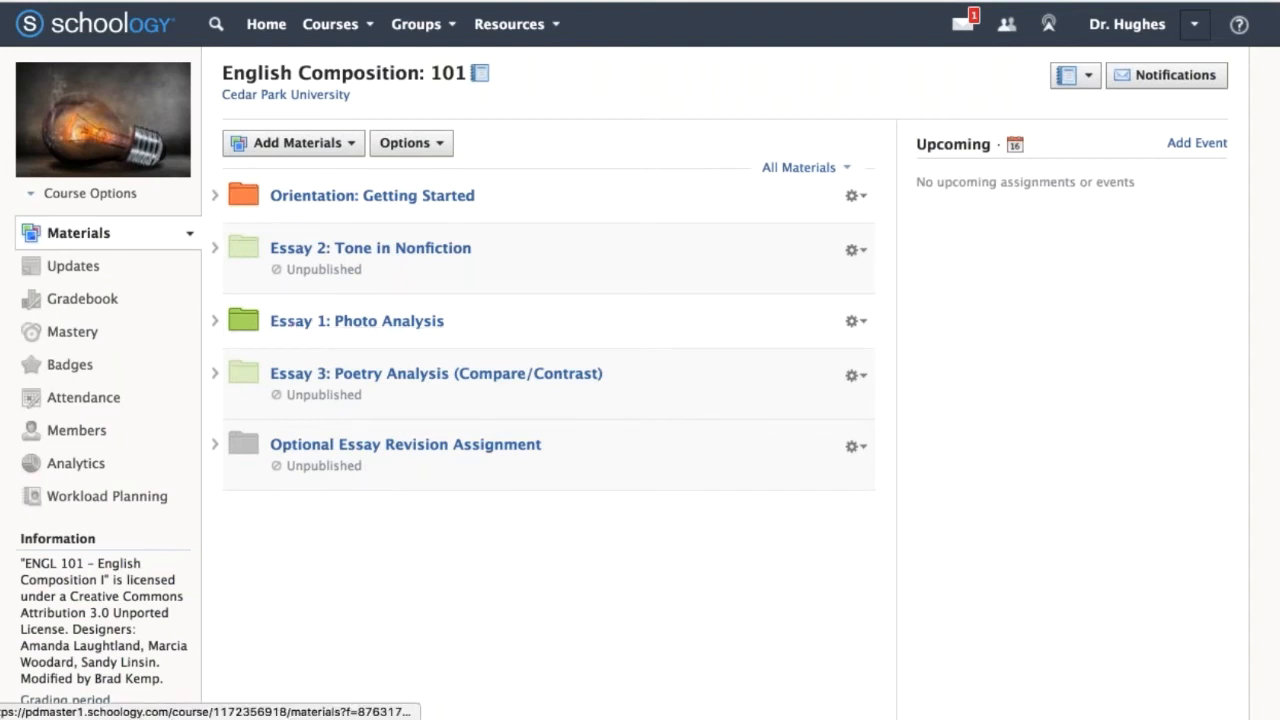
{"action": "left_click_drag", "start_coordinate": [289, 323], "coordinate": [294, 240]}
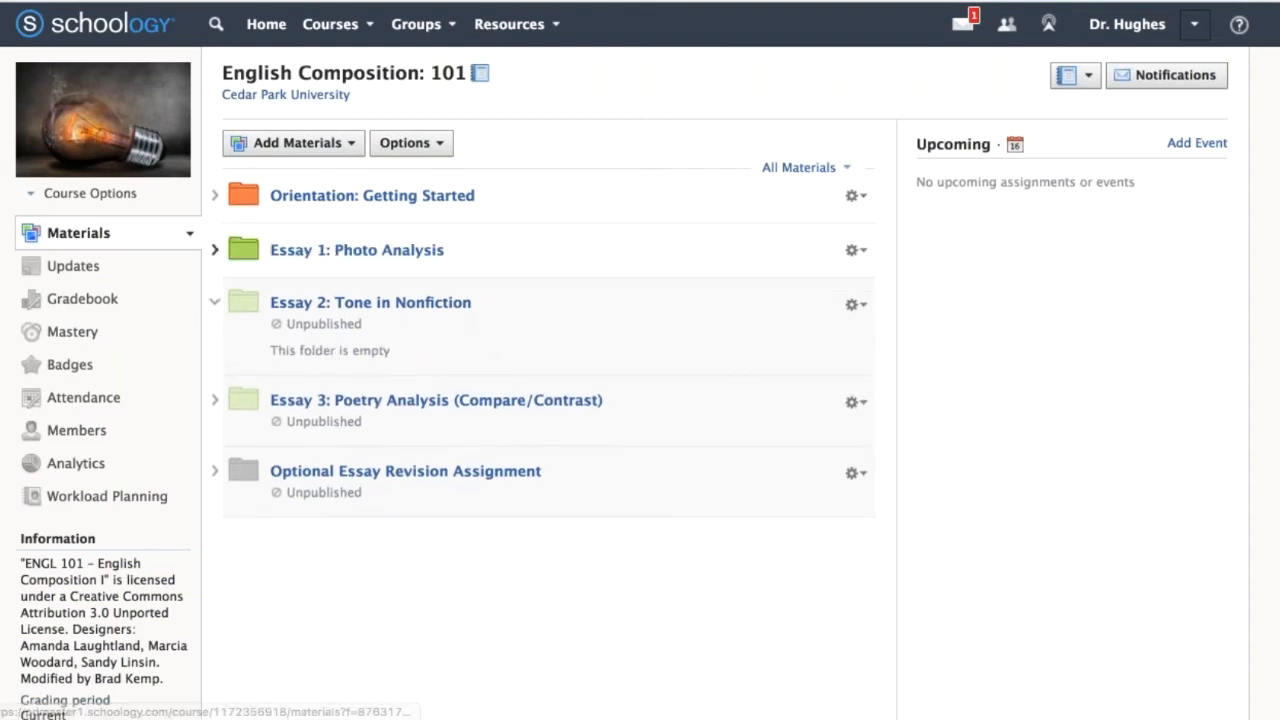
Expand the Essay 1: Photo Analysis folder and start a new assignment between E1.4 Final Photo Essay and E1.6 Reference.
{"action": "left_click", "coordinate": [215, 250]}
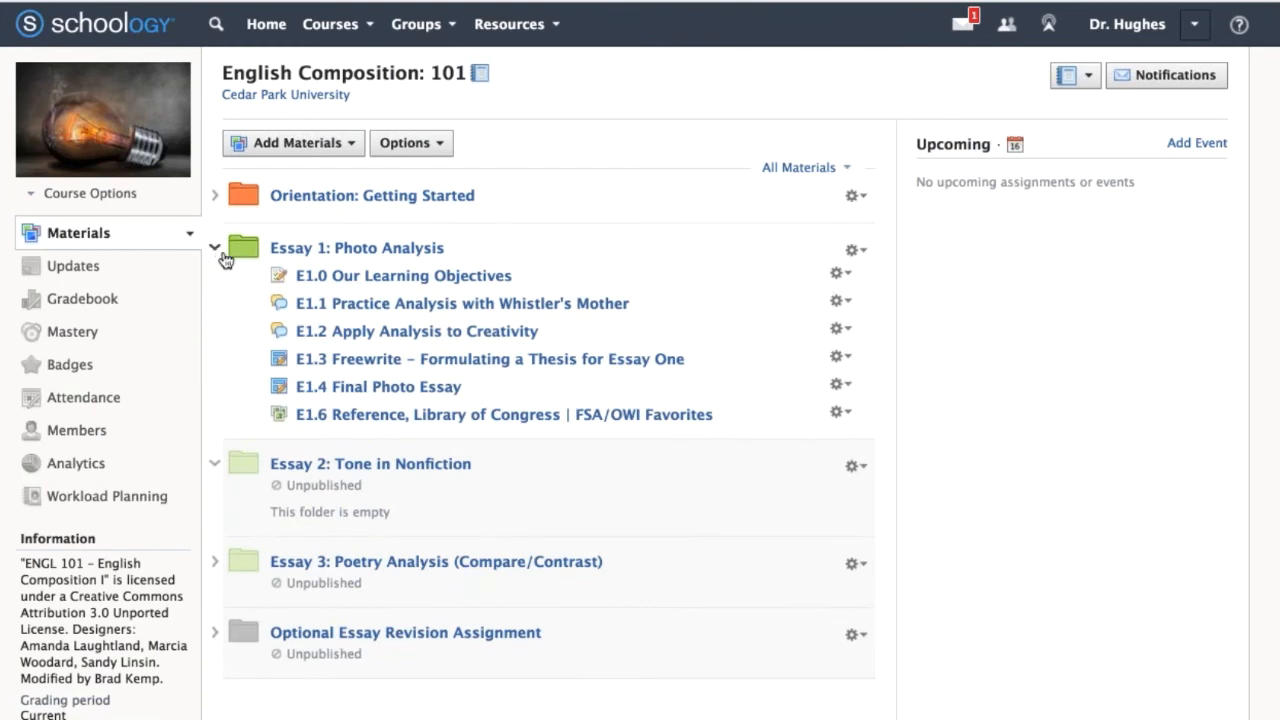
{"action": "left_click_drag", "start_coordinate": [443, 390], "coordinate": [443, 404]}
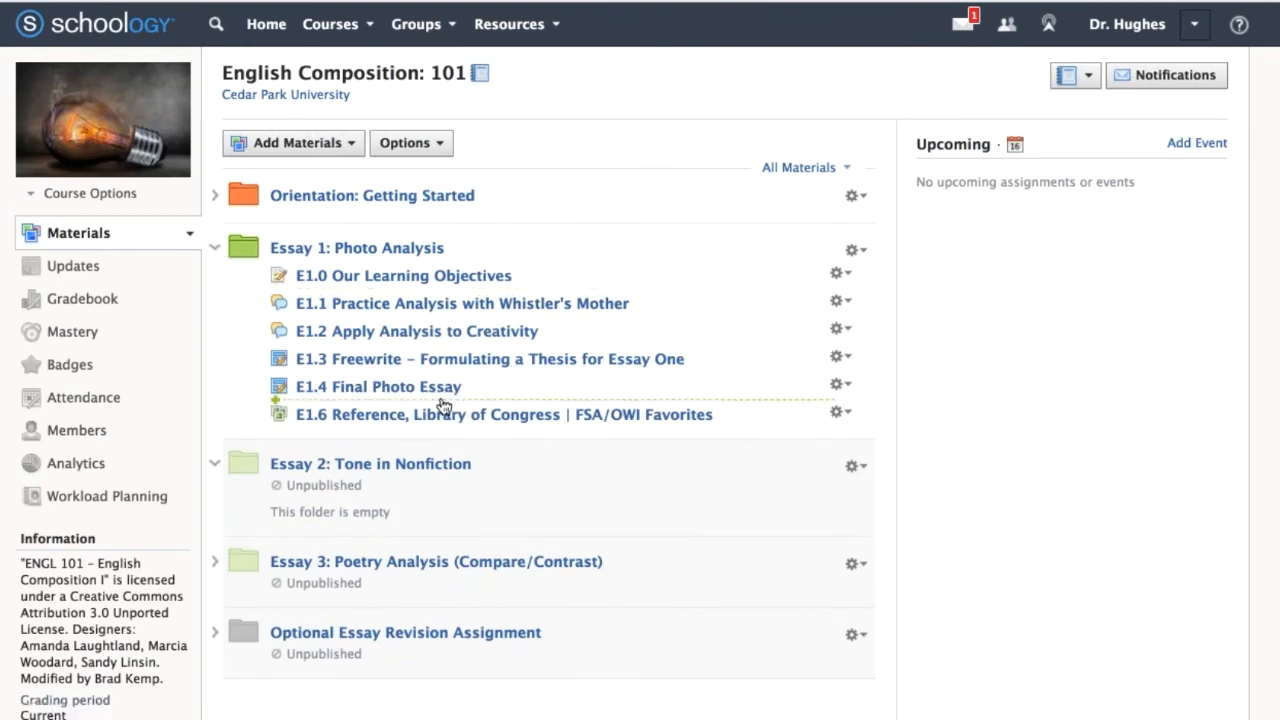
{"action": "left_click", "coordinate": [443, 404]}
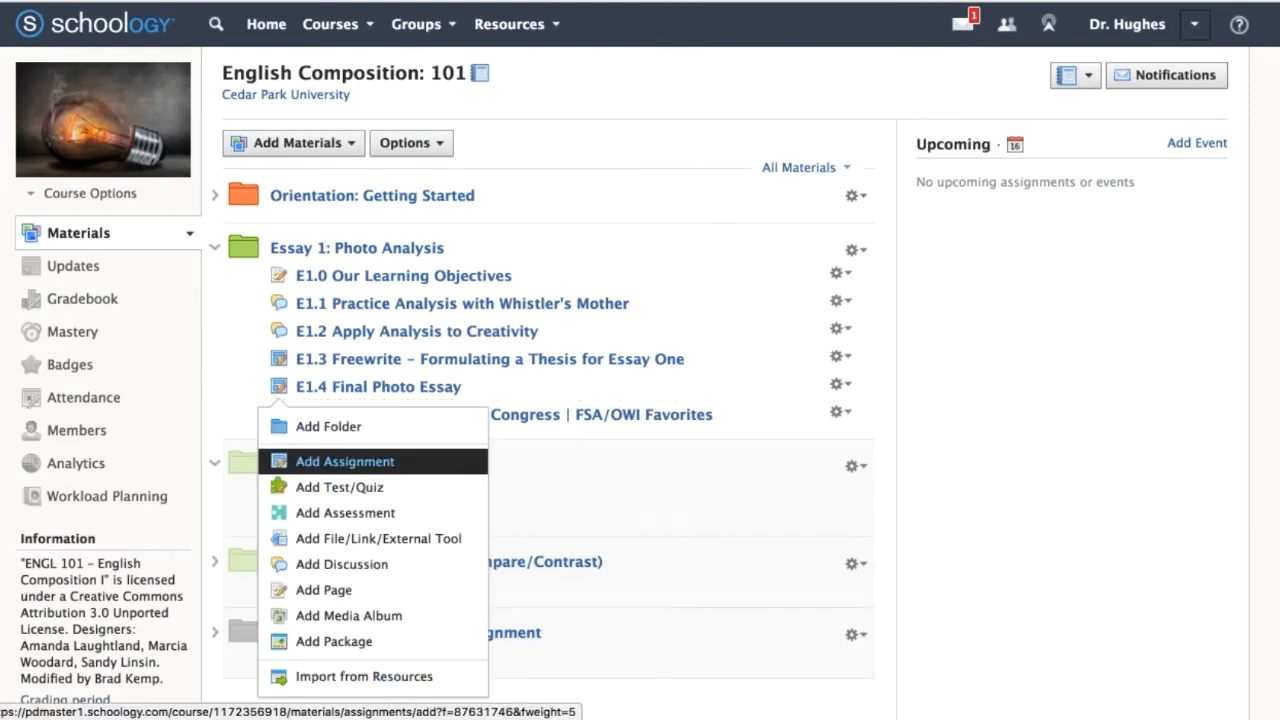
{"action": "left_click", "coordinate": [345, 461]}
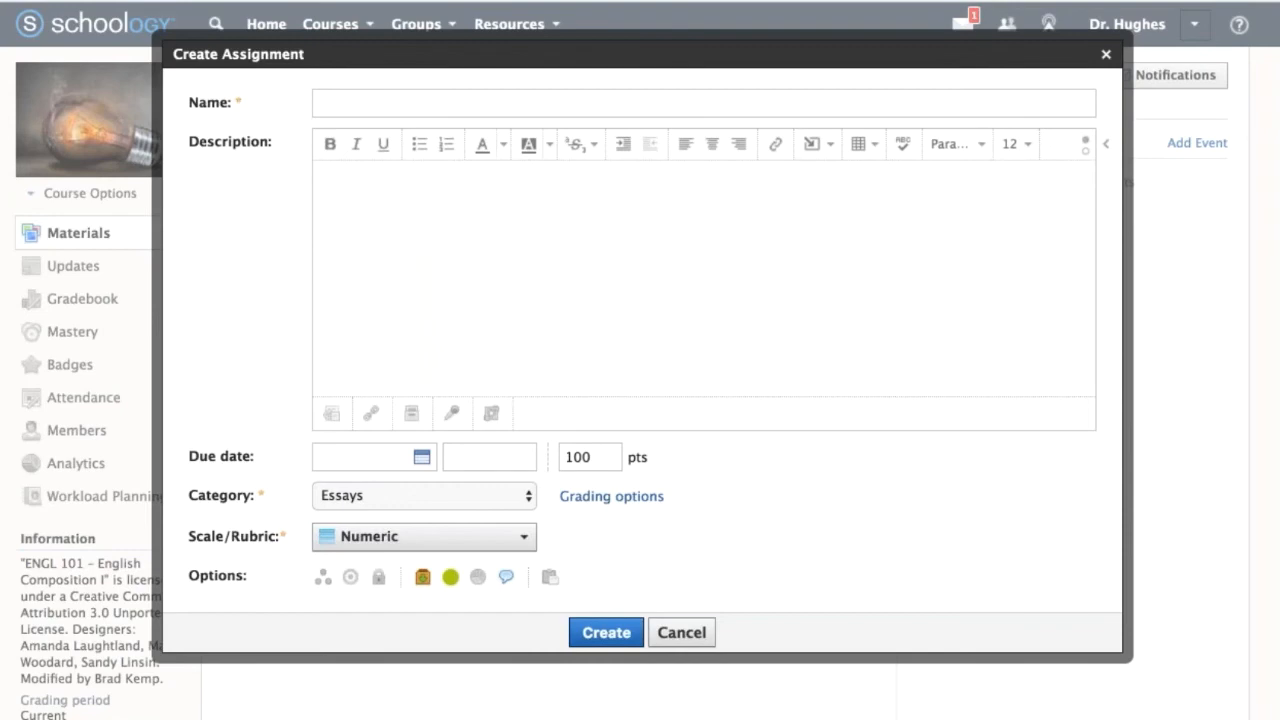
Name the assignment "E1.5 In Class Presentation Project" and paste the copied instructions with the list of graded components into its description.
{"action": "left_click", "coordinate": [378, 110]}
{"action": "type", "text": "E1.5 In Class Presentation Project"}
{"action": "left_click_drag", "start_coordinate": [351, 104], "coordinate": [318, 104]}
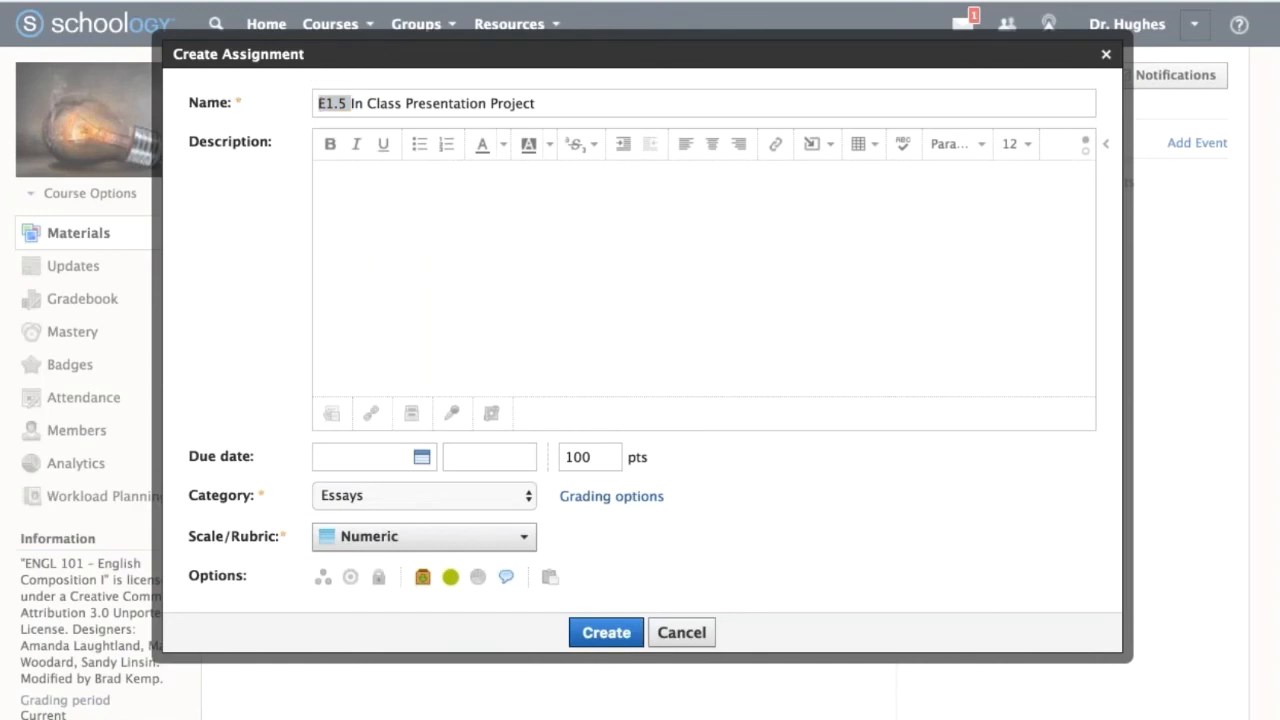
{"action": "left_click", "coordinate": [486, 291]}
{"action": "type", "text": "Please consult the attached .pdf for complete instructions and guidelines. The completed assignment grade is inclusive of the following components: Submitted proposal Visual Aids submitted and used during In-class Presentation Project collateral submitted to this assignment by the due date listed Extra Credit blog or video submission"}
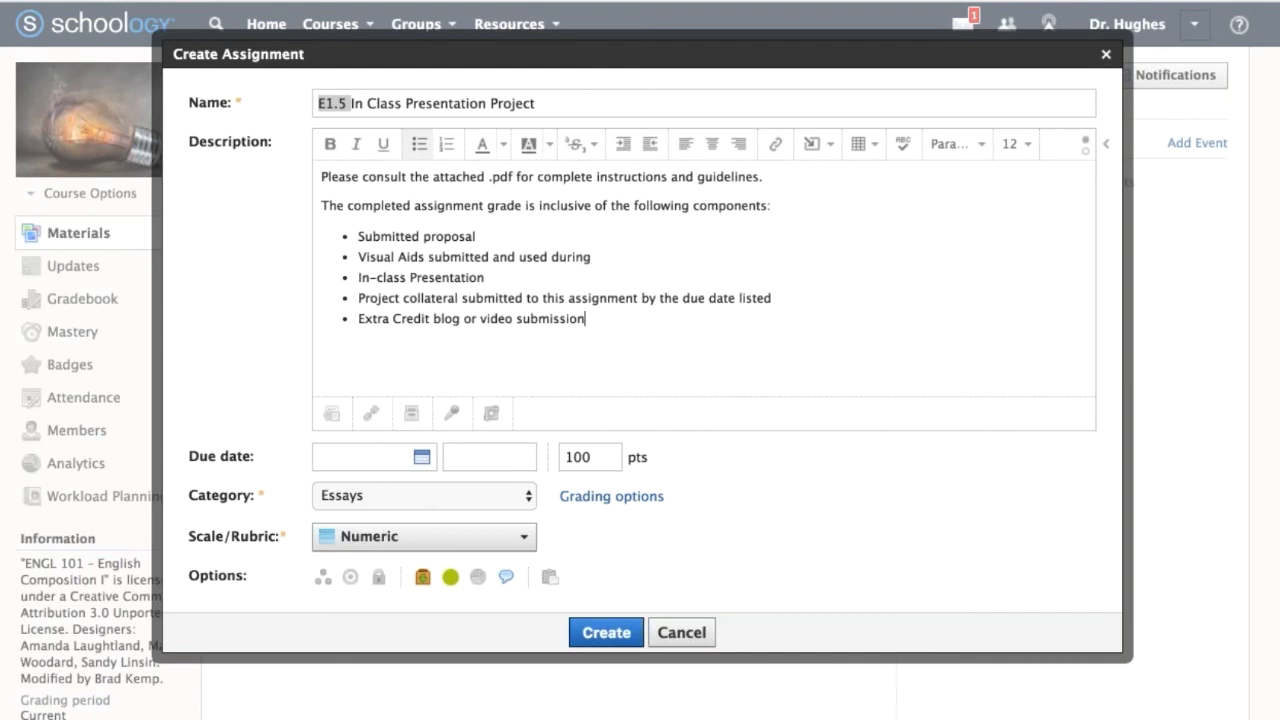
Attach Presentation_Project_Description_and_Guidelines.pdf from the HigherEd folder to the assignment.
{"action": "left_click", "coordinate": [334, 418]}
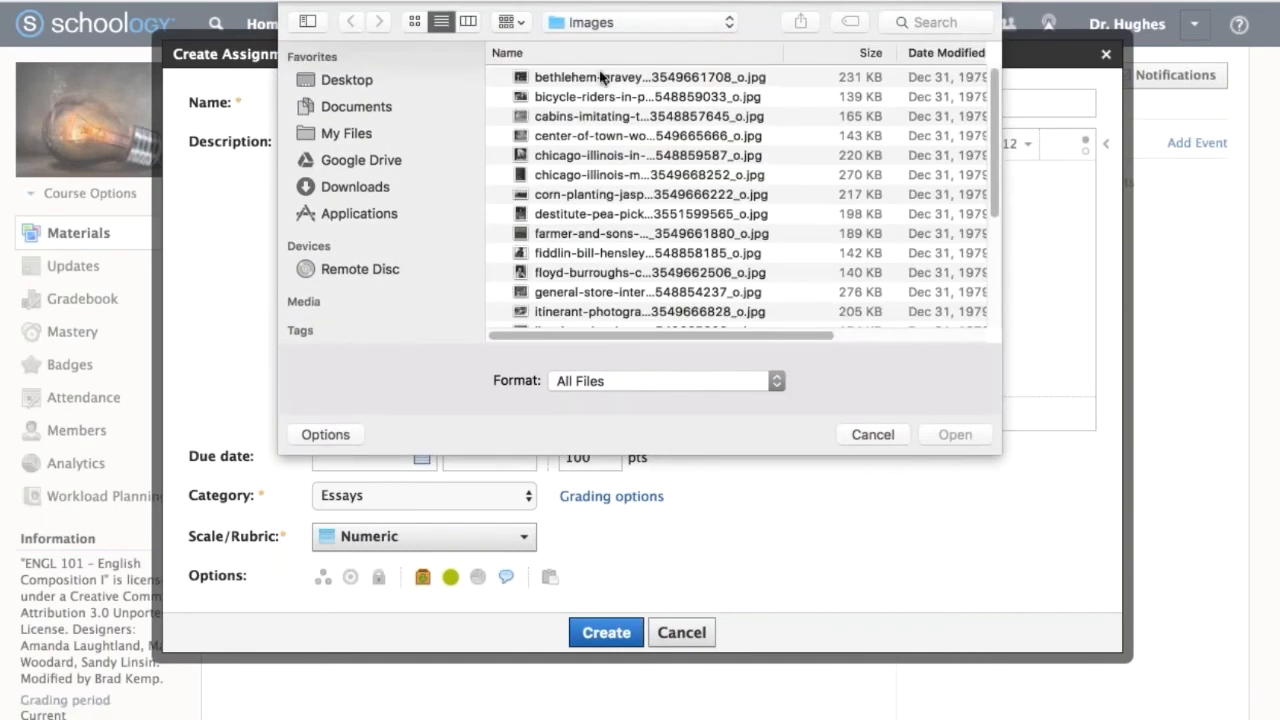
{"action": "left_click", "coordinate": [608, 22]}
{"action": "left_click", "coordinate": [607, 40]}
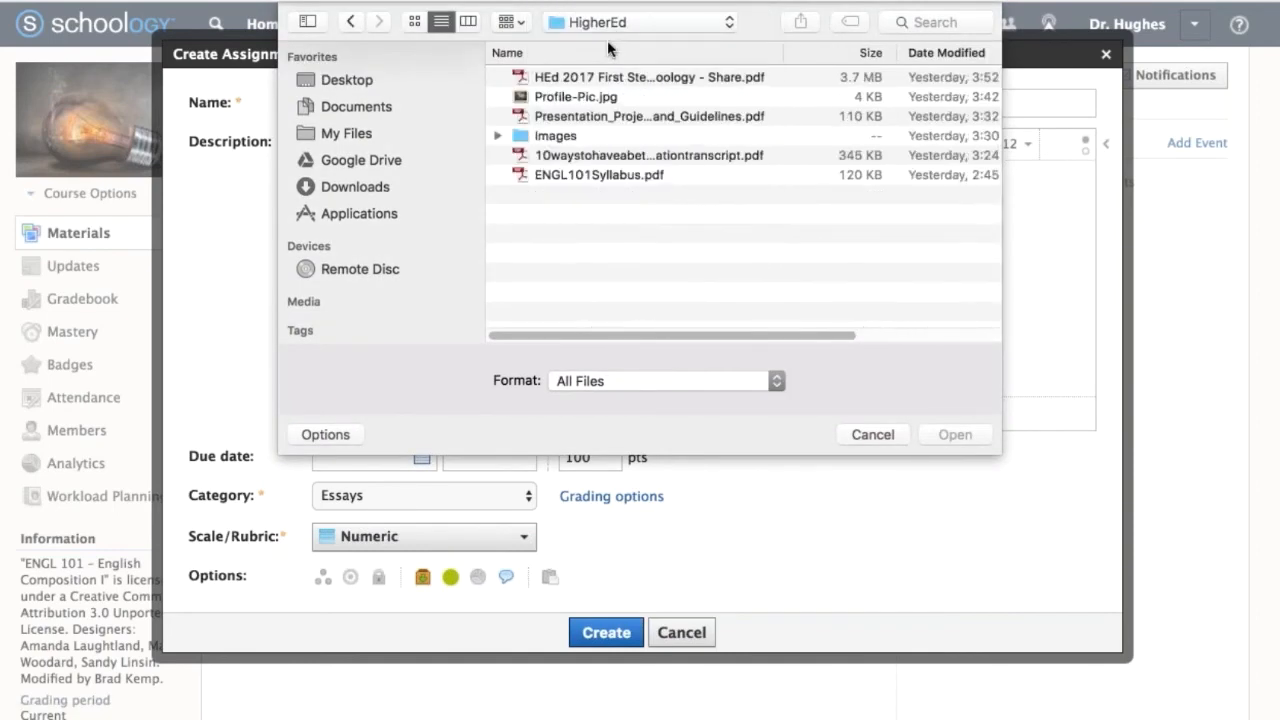
{"action": "left_click", "coordinate": [589, 116]}
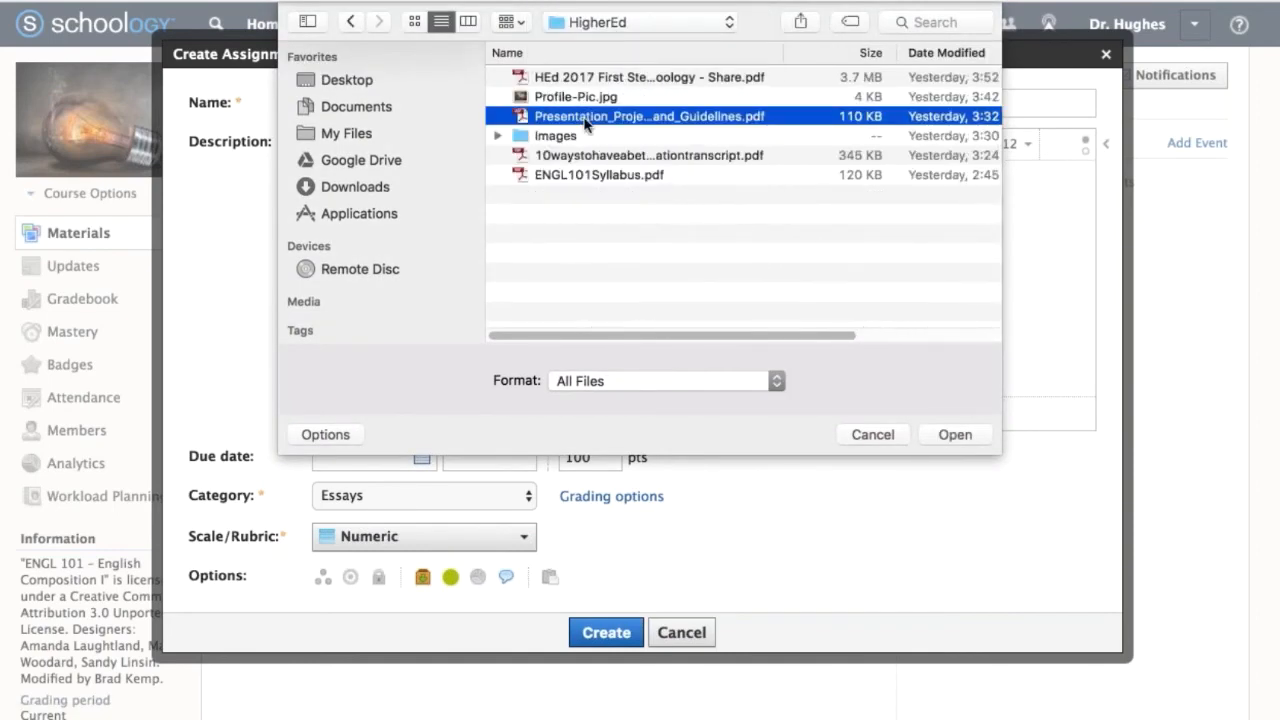
{"action": "left_click", "coordinate": [954, 434]}
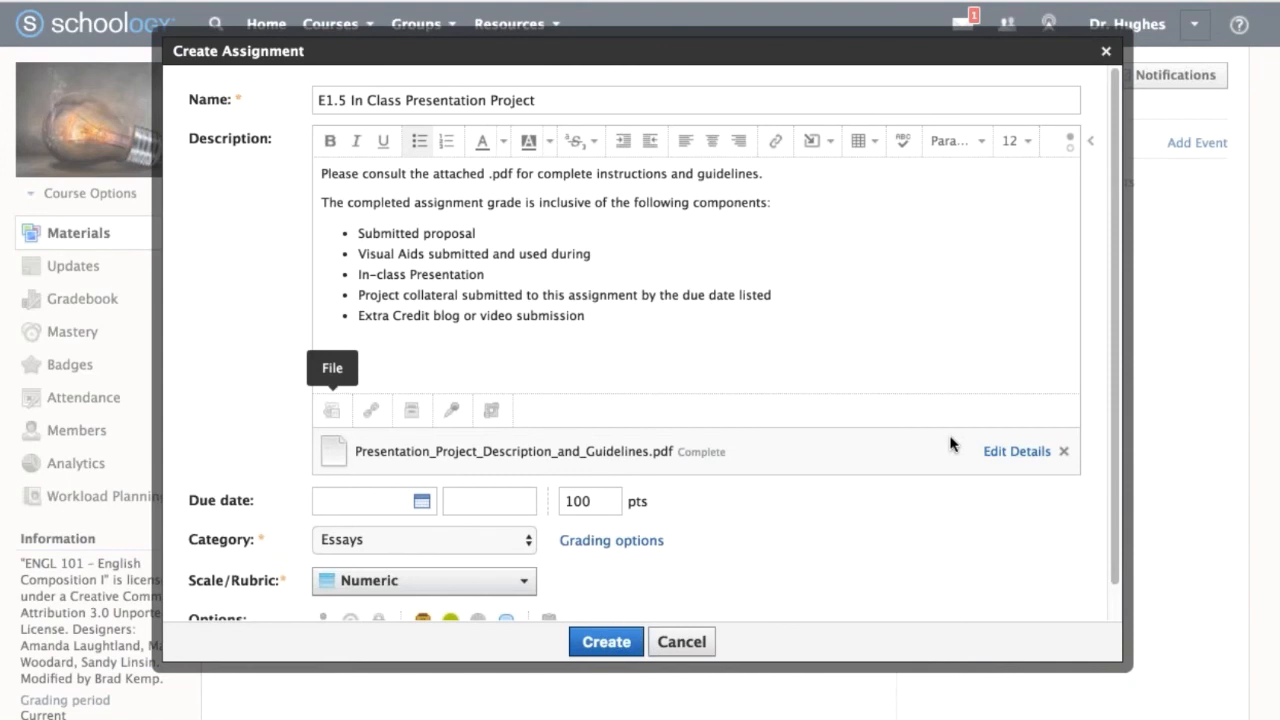
Examine the new assignment's description text, attached file and grading settings.
{"action": "scroll", "coordinate": [860, 545], "scroll_direction": "down", "scroll_amount": 2}
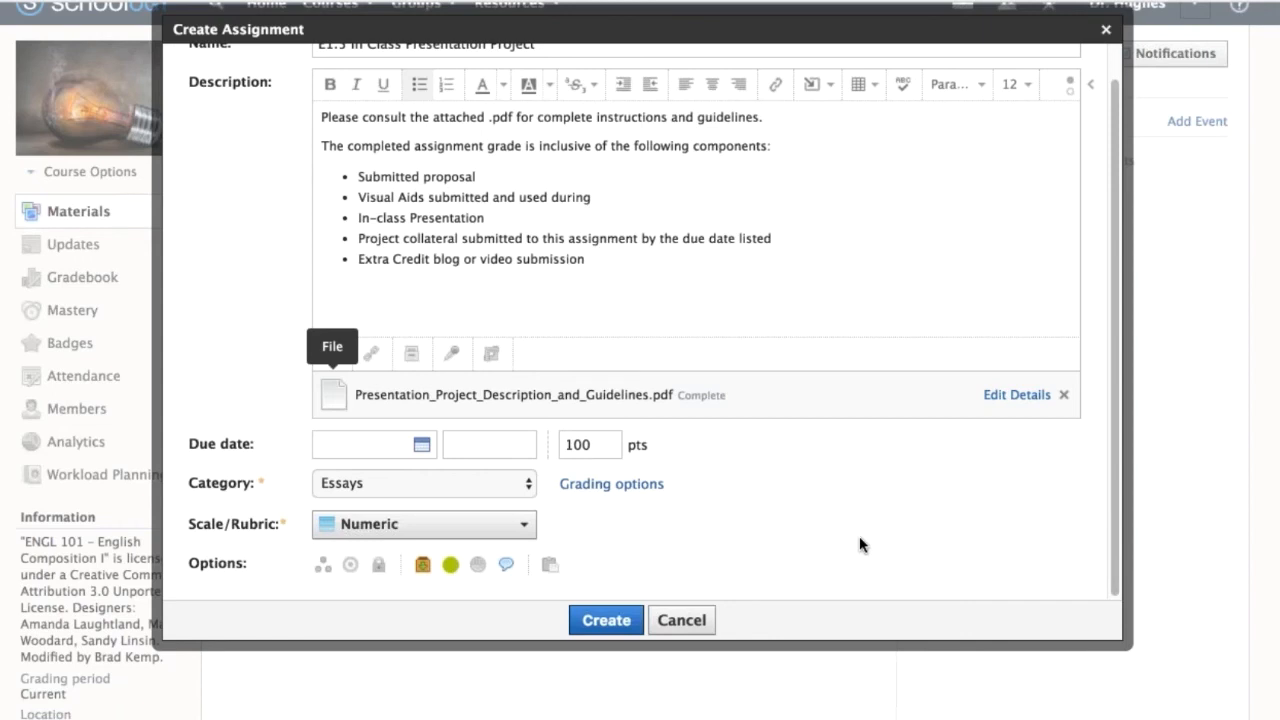
{"action": "scroll", "coordinate": [860, 540], "scroll_direction": "up", "scroll_amount": 2}
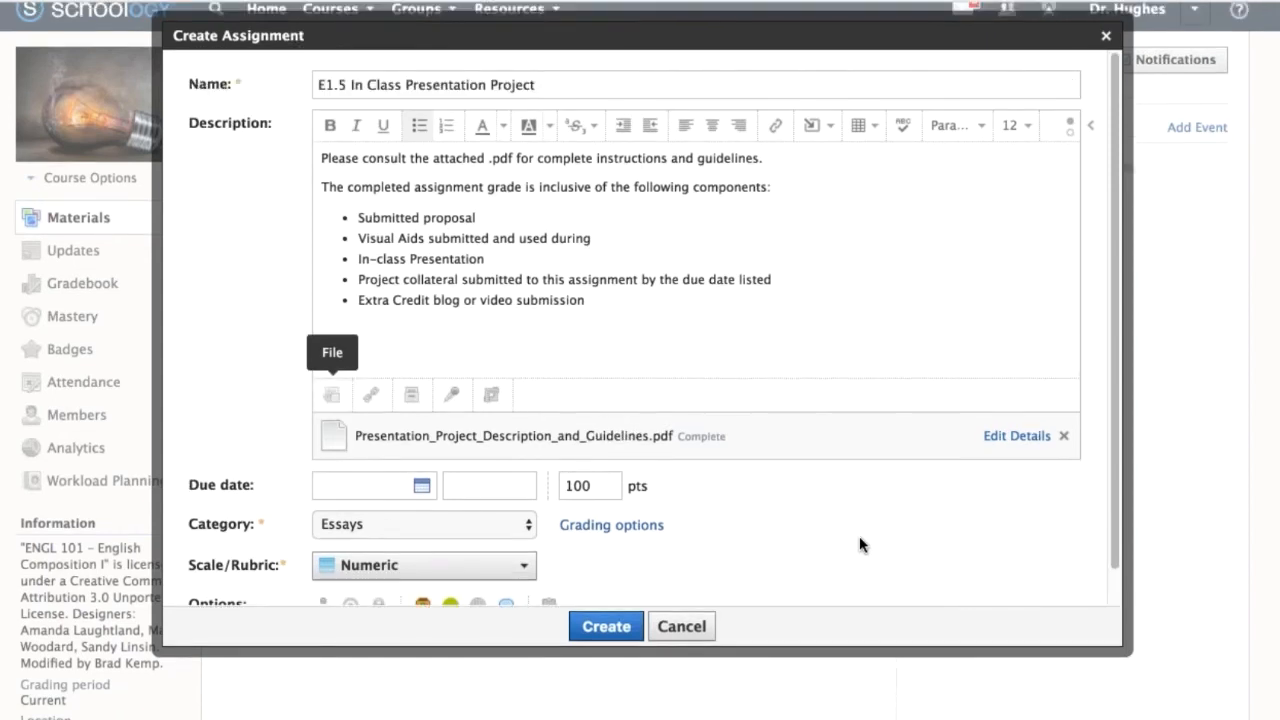
{"action": "left_click", "coordinate": [640, 371]}
{"action": "key", "text": "shift+Up"}
{"action": "key", "text": "shift+Up"}
{"action": "key", "text": "shift+Up"}
{"action": "key", "text": "shift+Up"}
{"action": "key", "text": "shift+Up"}
{"action": "key", "text": "shift+Up"}
{"action": "key", "text": "shift+Up"}
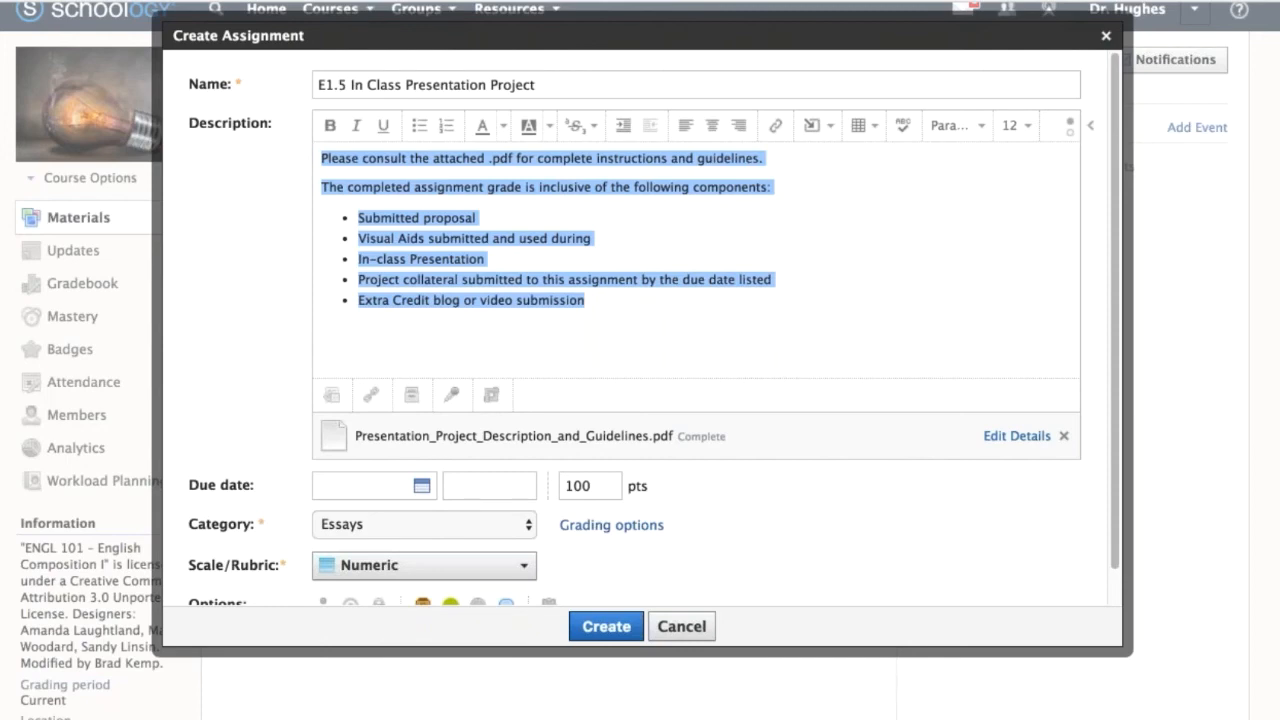
{"action": "left_click", "coordinate": [215, 309]}
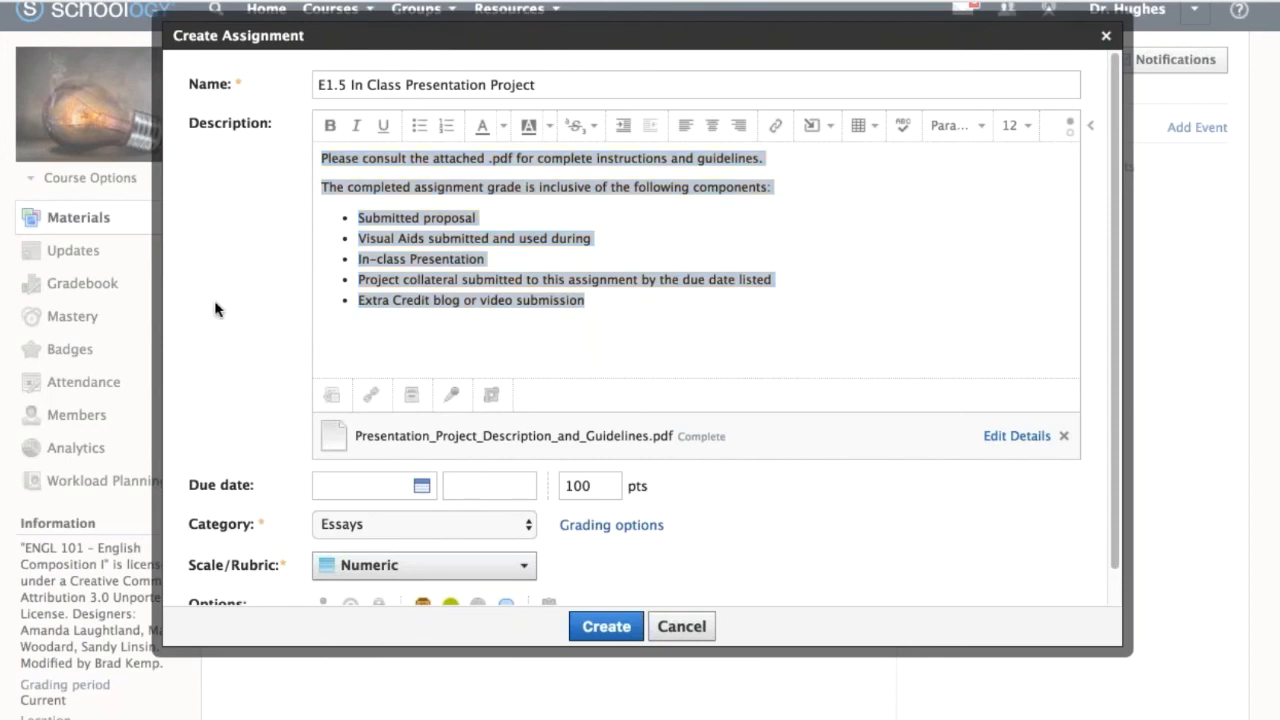
Create the E1.5 In Class Presentation Project assignment and open its page.
{"action": "scroll", "coordinate": [297, 309], "scroll_direction": "down", "scroll_amount": 2}
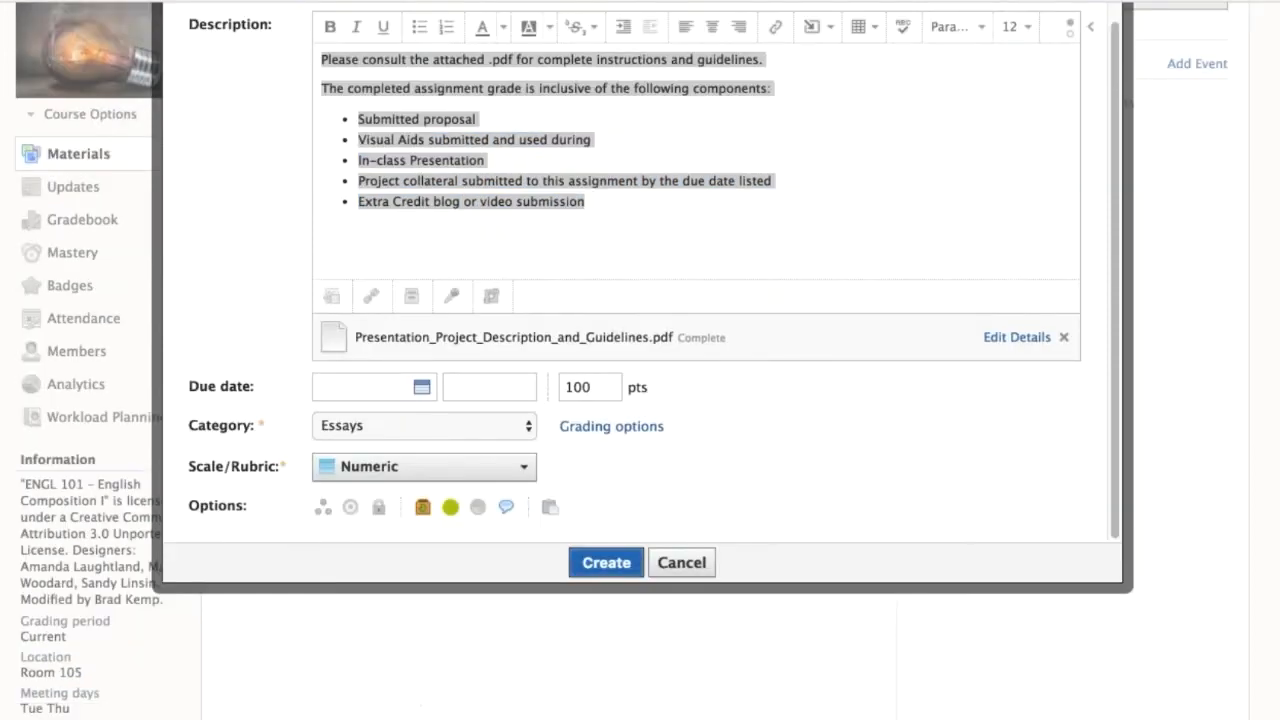
{"action": "left_click", "coordinate": [606, 562]}
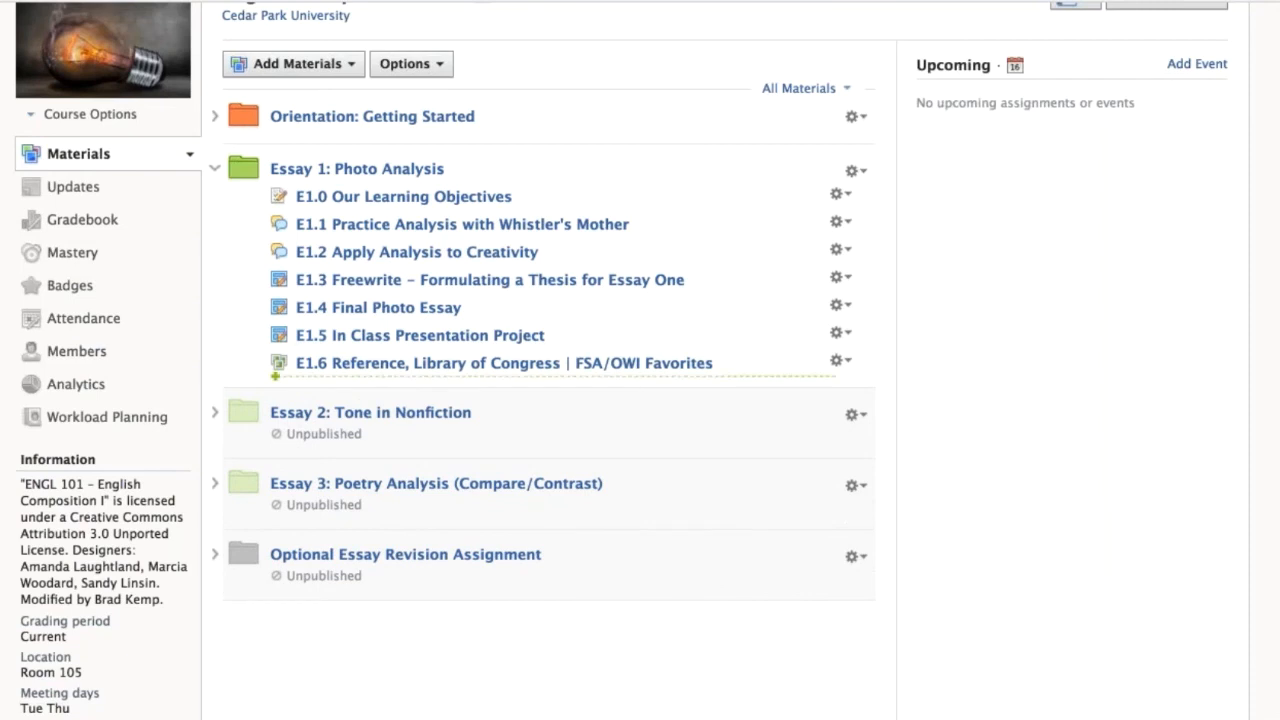
{"action": "left_click", "coordinate": [505, 337]}
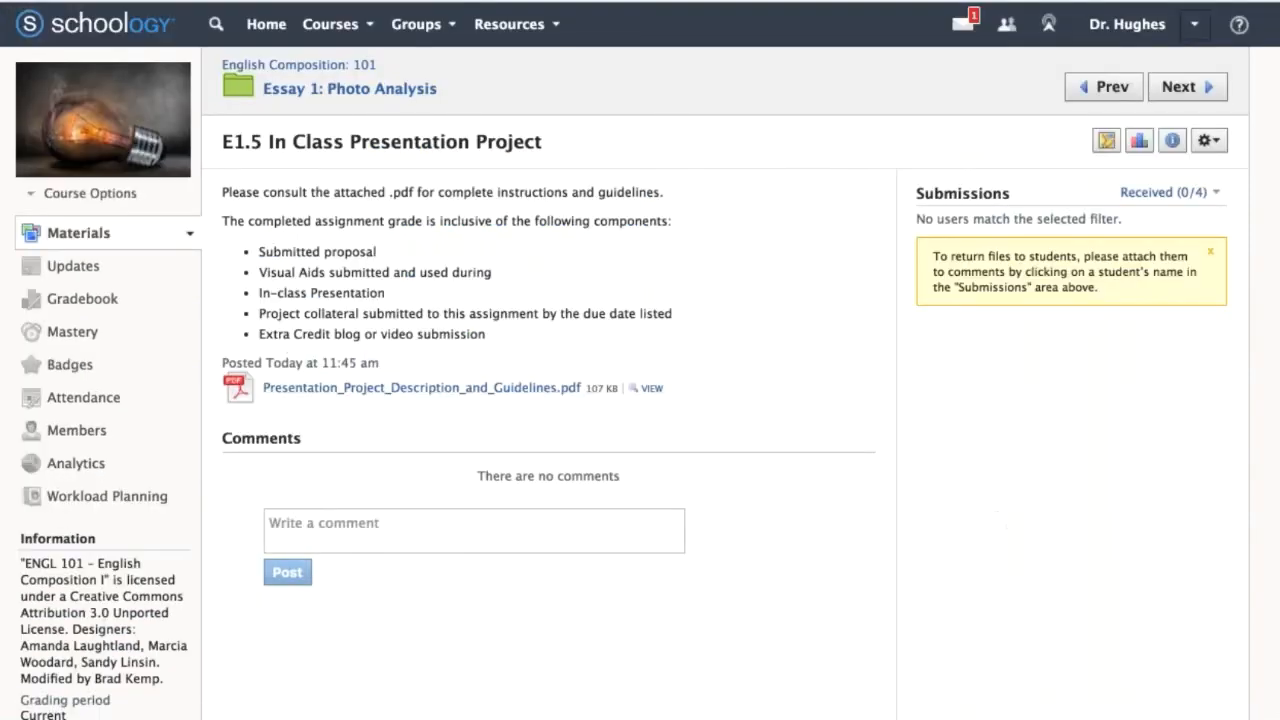
Switch to the screen annotation pen and draw a downward arrow through the Submissions area of the assignment page.
{"action": "key", "text": "super+Tab"}
{"action": "key", "text": "super+Tab"}
{"action": "mouse_move", "coordinate": [1004, 196]}
{"action": "left_mouse_down"}
{"action": "mouse_move", "coordinate": [1002, 418]}
{"action": "mouse_move", "coordinate": [971, 396]}
{"action": "left_mouse_up"}
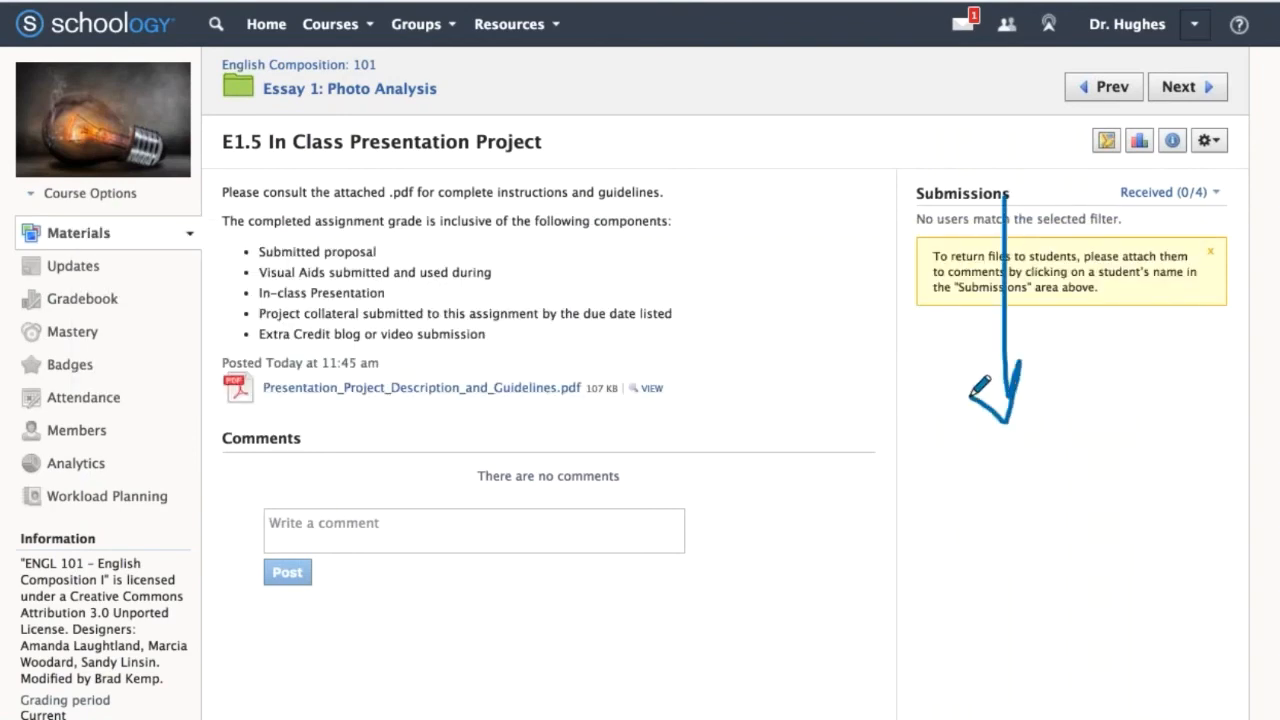
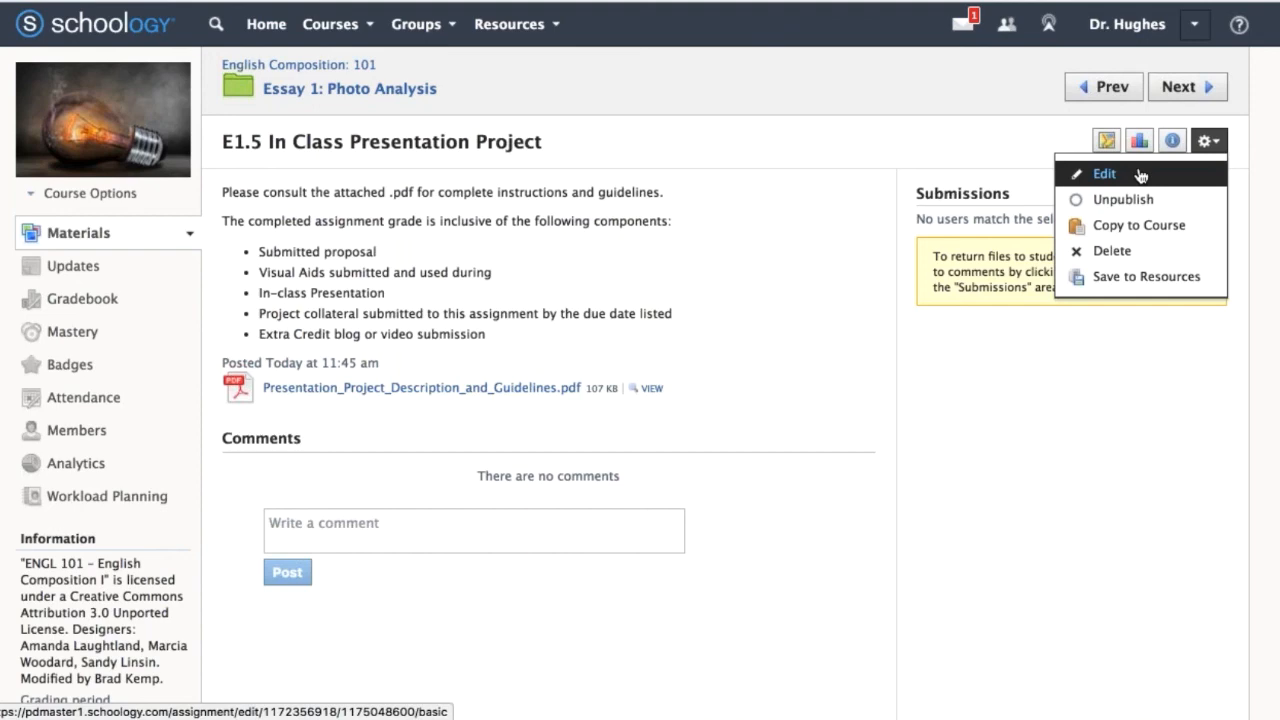
Edit the E1.5 In Class Presentation Project assignment, setting its due date to 8/17/17 at 11:59PM and disabling comments.
{"action": "left_click", "coordinate": [1104, 174]}
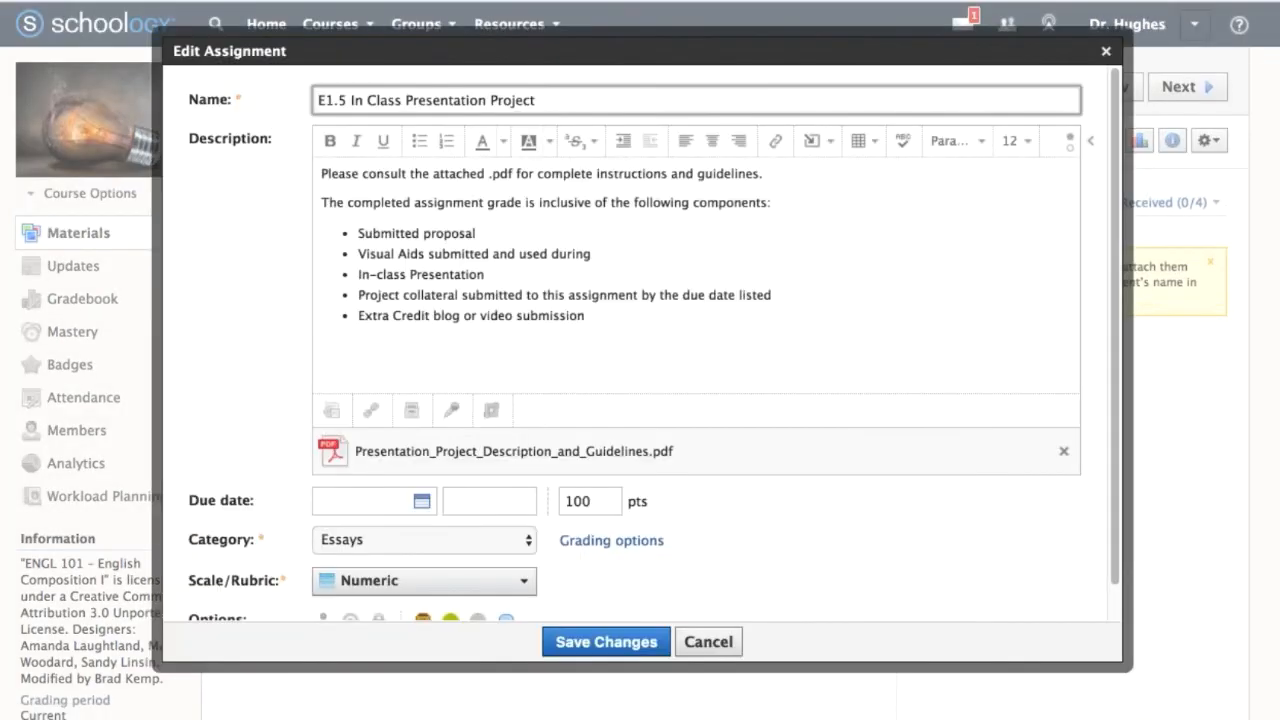
{"action": "scroll", "coordinate": [1074, 552], "scroll_direction": "down", "scroll_amount": 3}
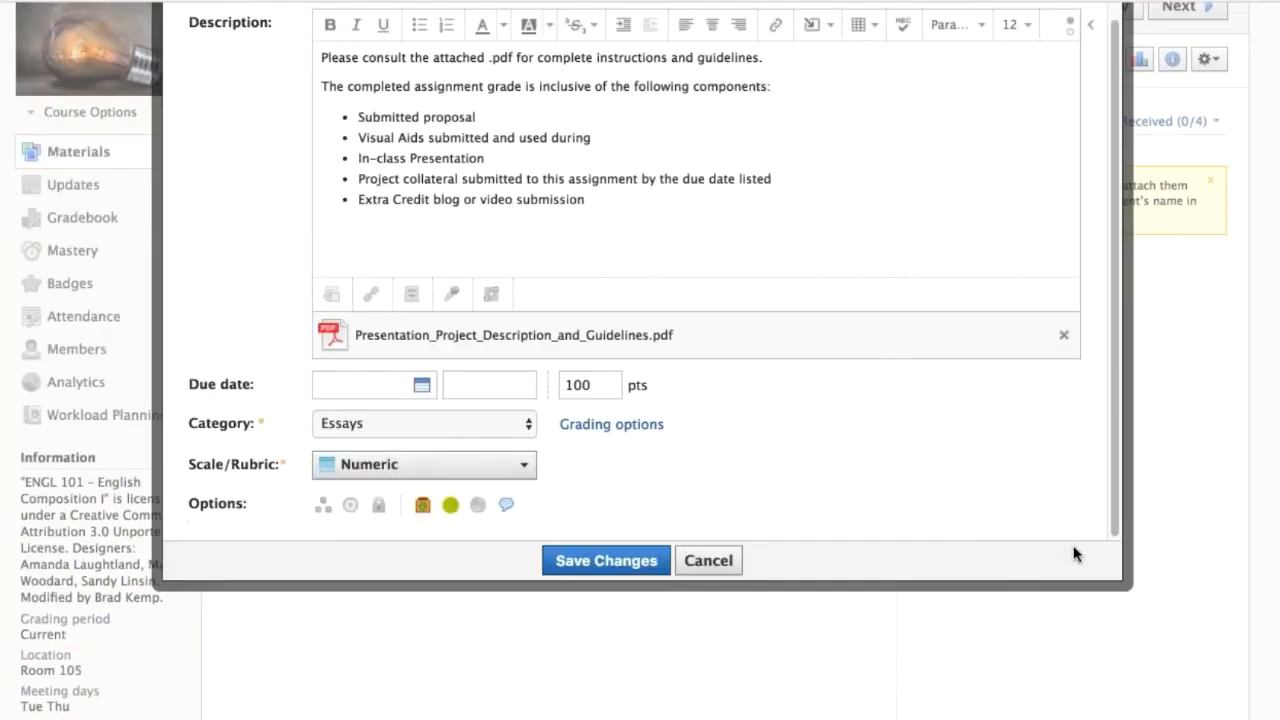
{"action": "left_click", "coordinate": [365, 385]}
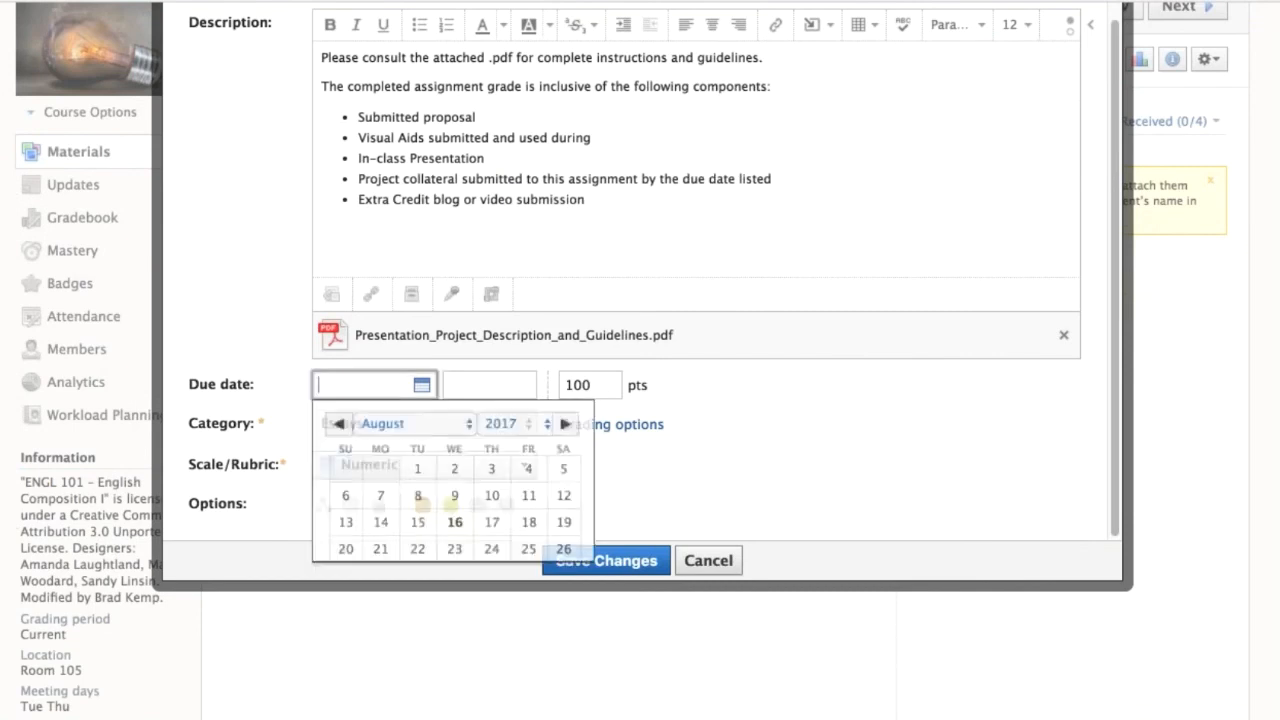
{"action": "left_click", "coordinate": [495, 526]}
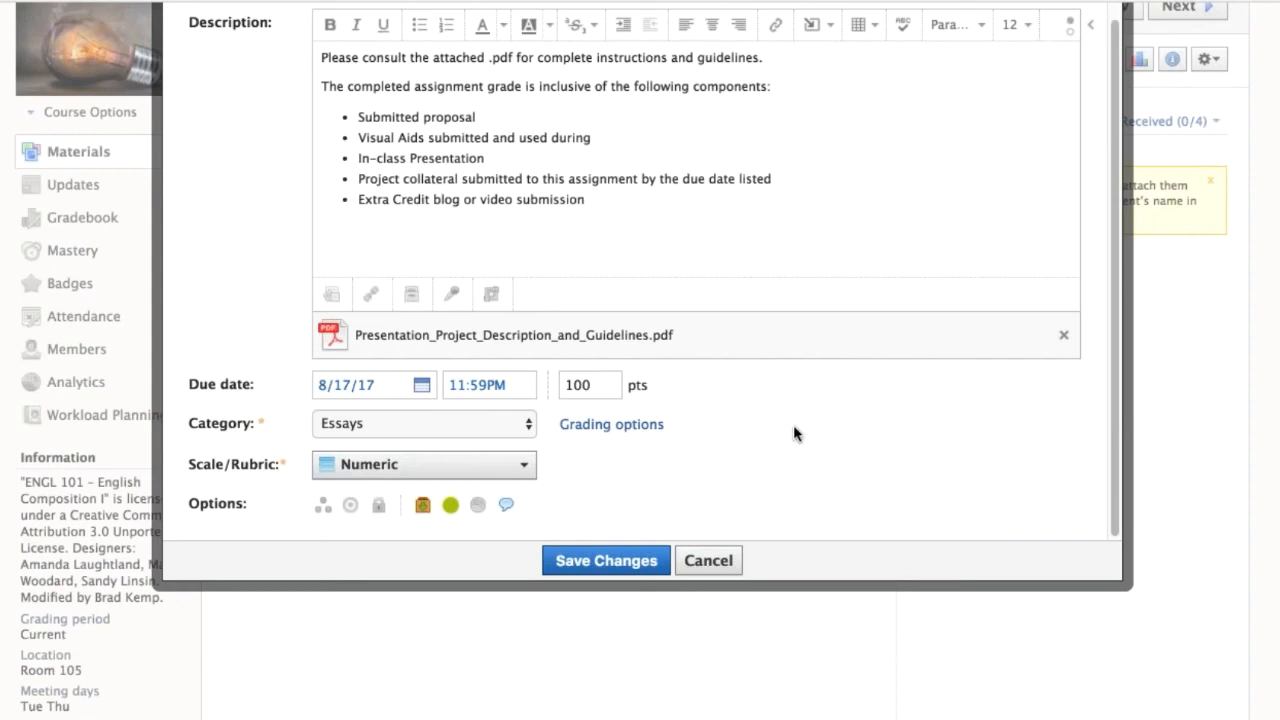
{"action": "scroll", "coordinate": [794, 433], "scroll_direction": "down", "scroll_amount": 2}
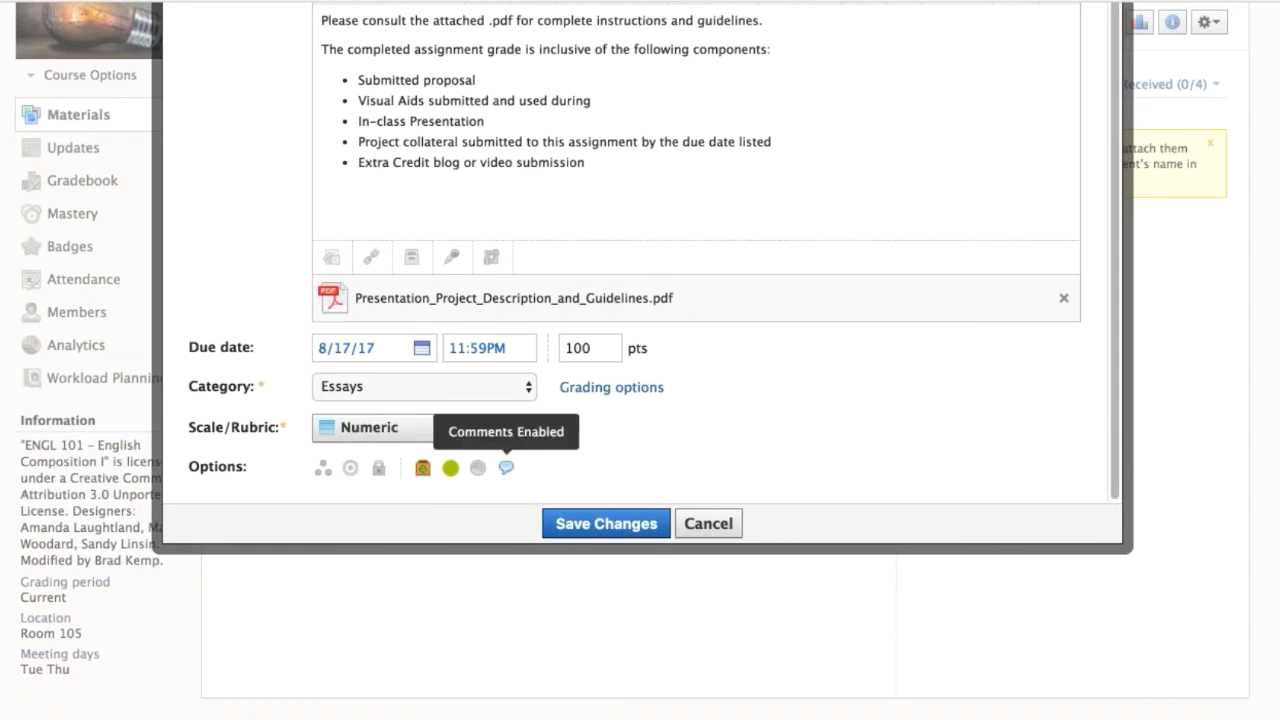
{"action": "left_click", "coordinate": [508, 470]}
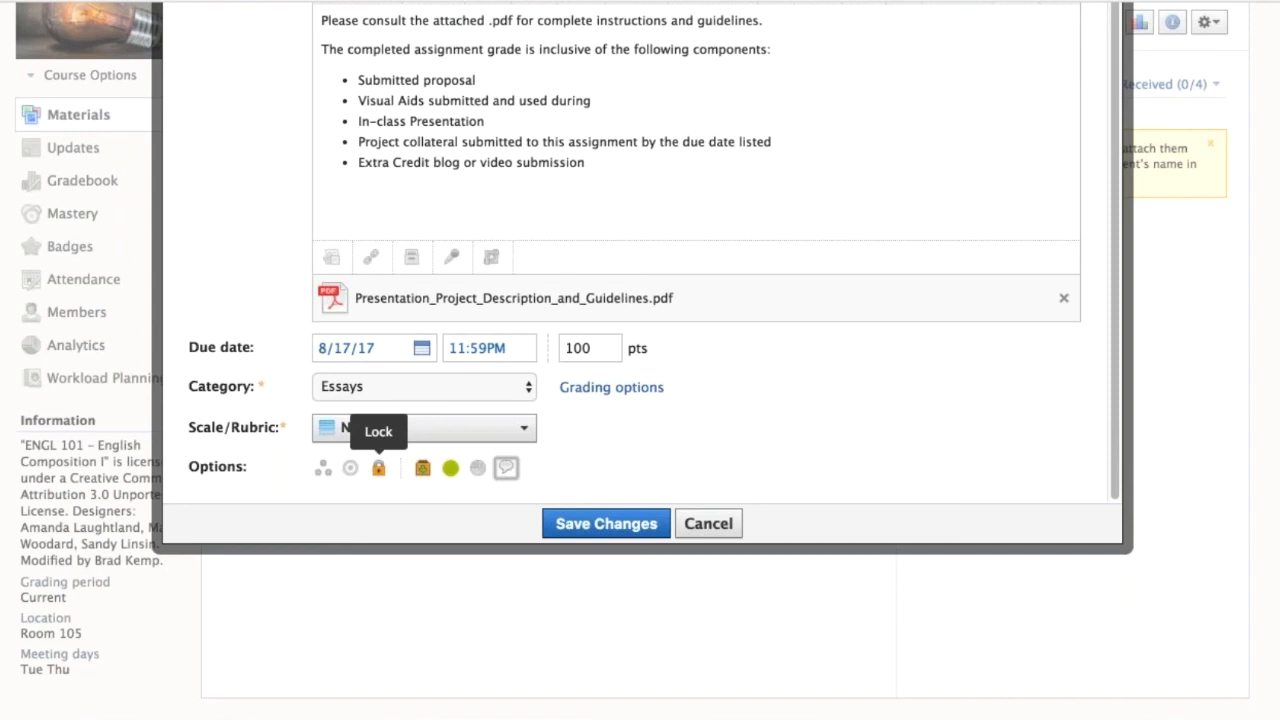
Add a lock to the assignment that takes effect on the date 8/18/17.
{"action": "left_click", "coordinate": [379, 478]}
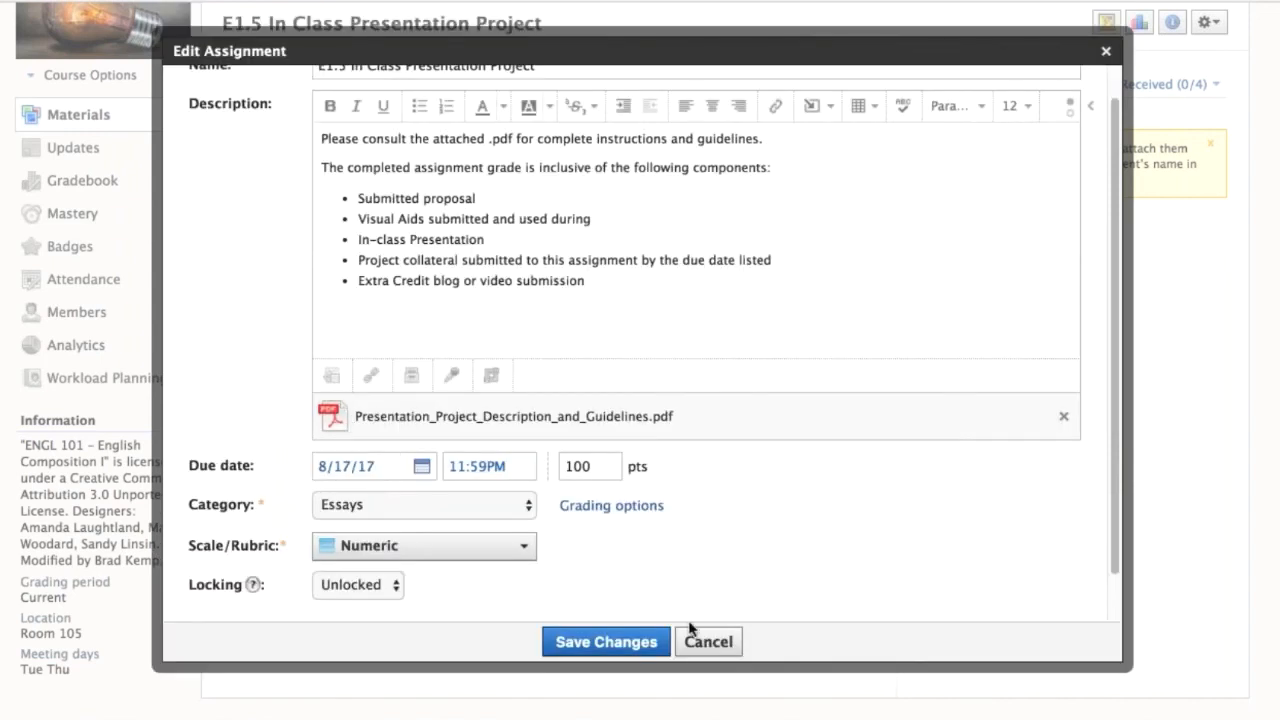
{"action": "scroll", "coordinate": [686, 551], "scroll_direction": "down", "scroll_amount": 3}
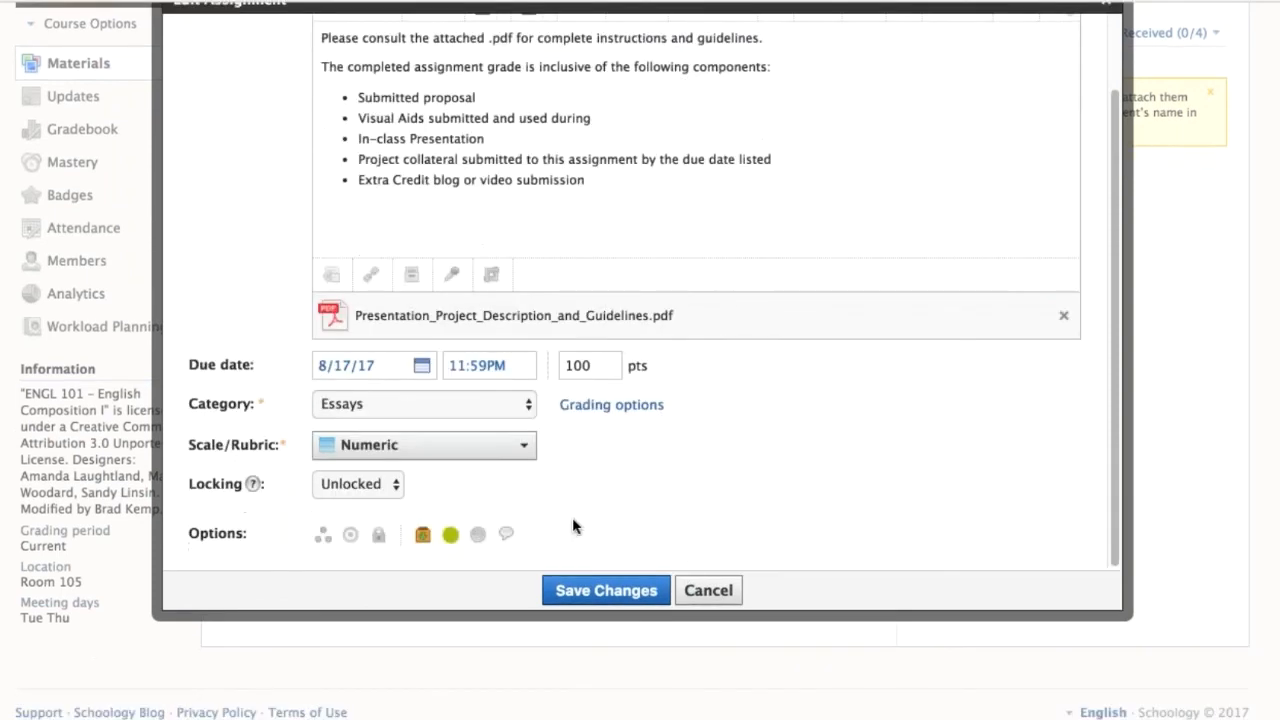
{"action": "left_click", "coordinate": [384, 486]}
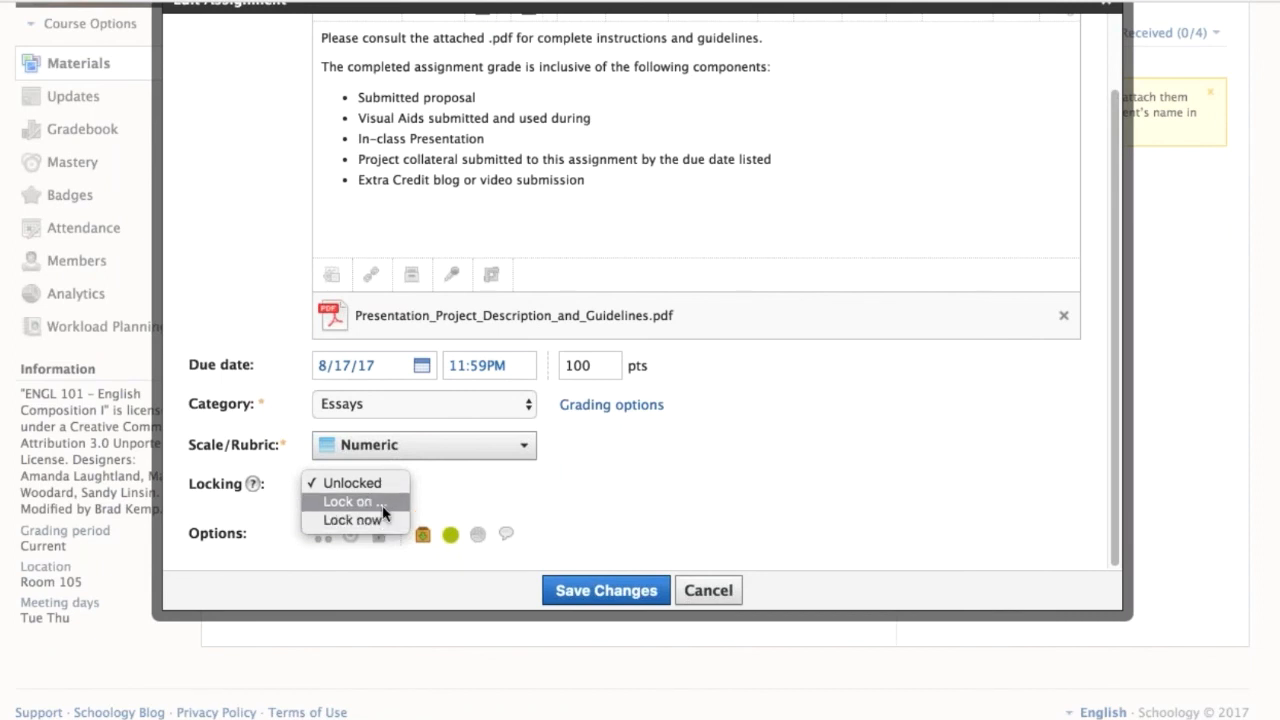
{"action": "left_click", "coordinate": [382, 503]}
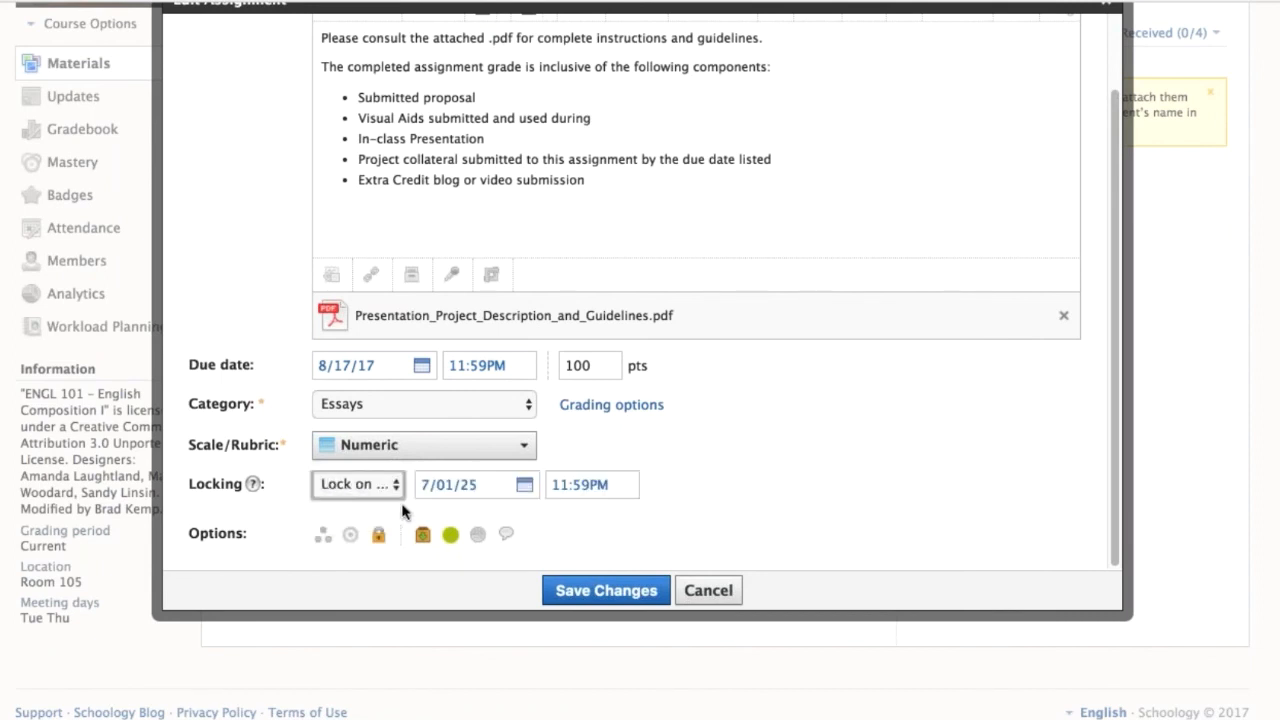
{"action": "left_click", "coordinate": [483, 488]}
{"action": "type", "text": "8"}
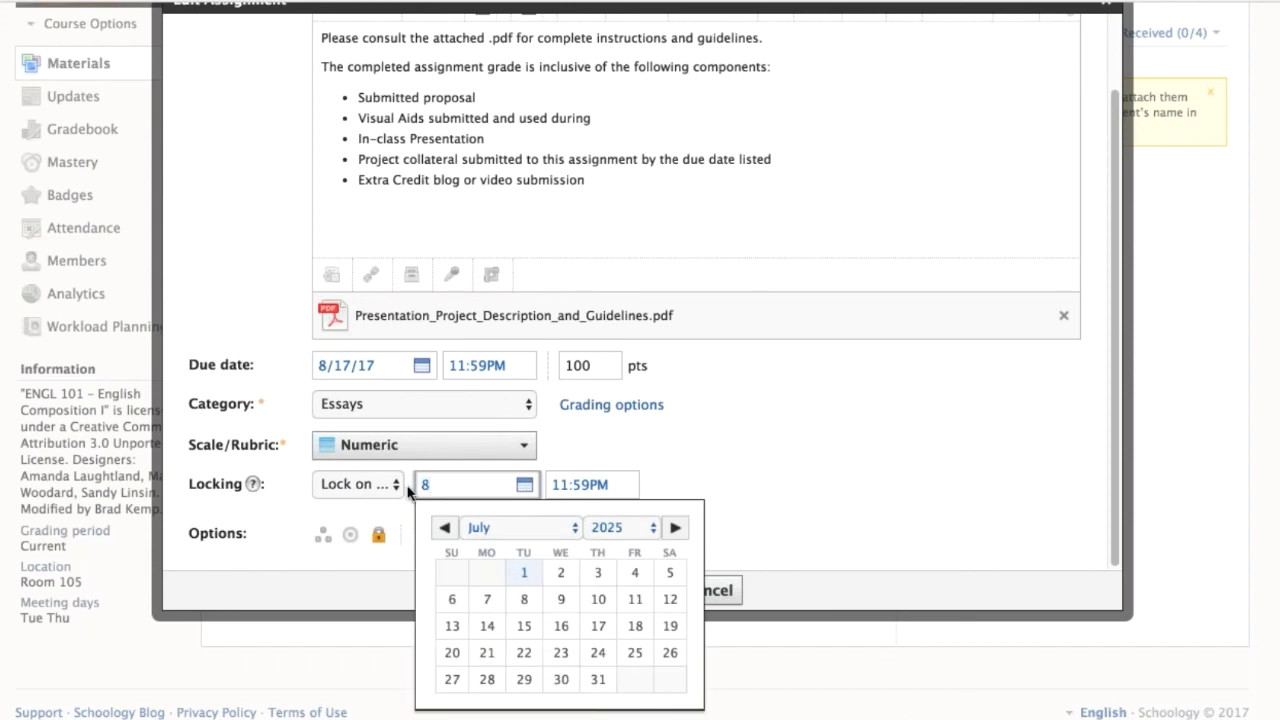
{"action": "type", "text": "/18/18"}
{"action": "key", "text": "BackSpace"}
{"action": "type", "text": "7"}
Set the assignment's lock time to 12:00AM and save the changes.
{"action": "left_click", "coordinate": [563, 484]}
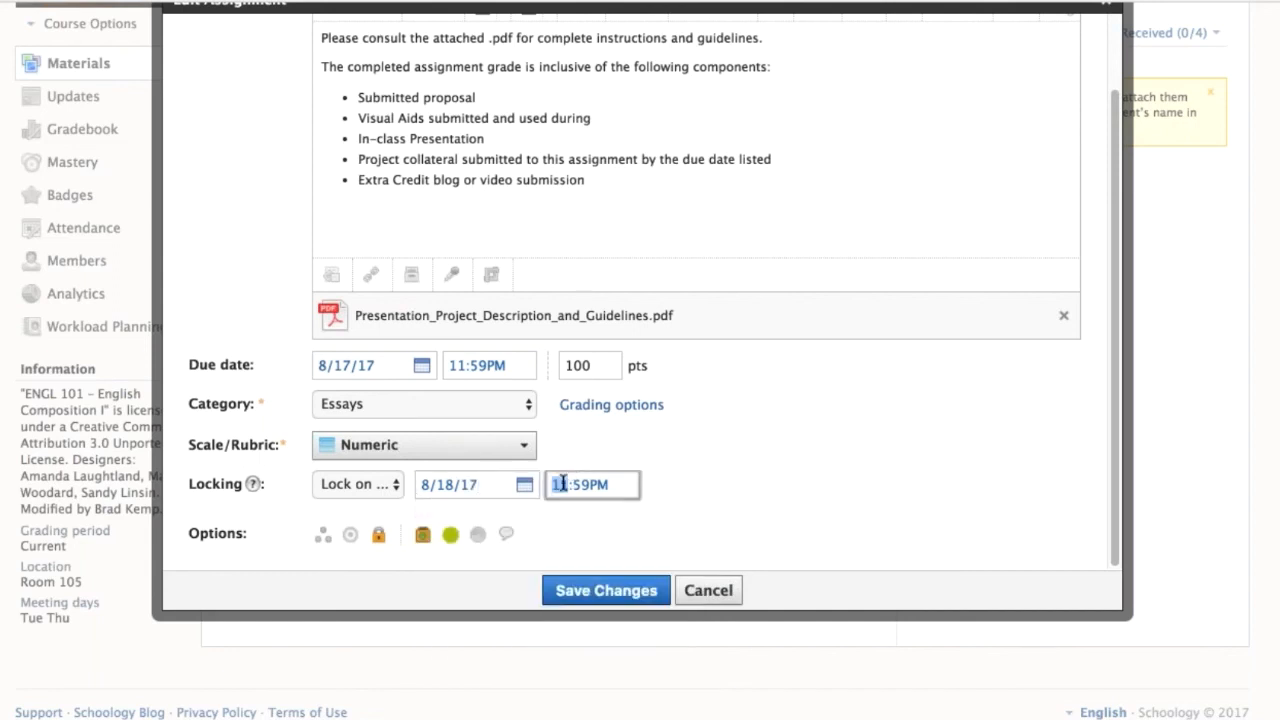
{"action": "type", "text": "12"}
{"action": "left_click", "coordinate": [577, 484]}
{"action": "left_click", "coordinate": [599, 484]}
{"action": "type", "text": "AM"}
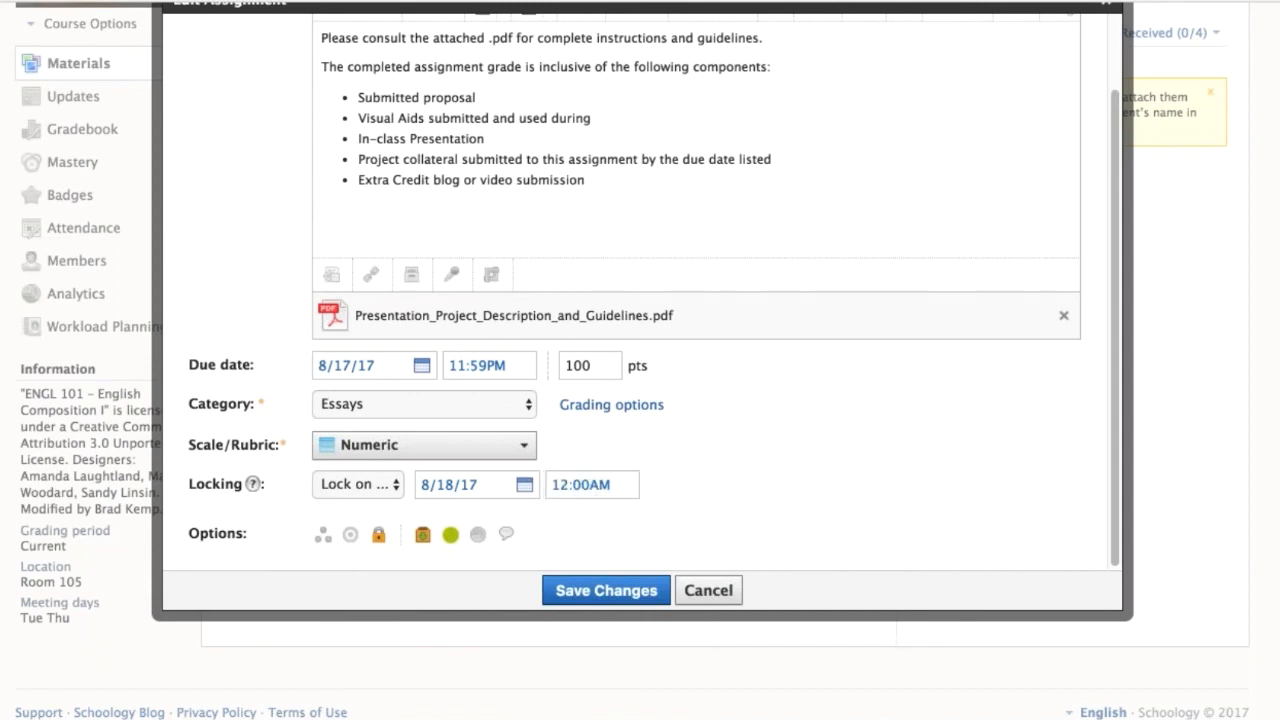
{"action": "scroll", "coordinate": [640, 360], "scroll_direction": "down", "scroll_amount": 1}
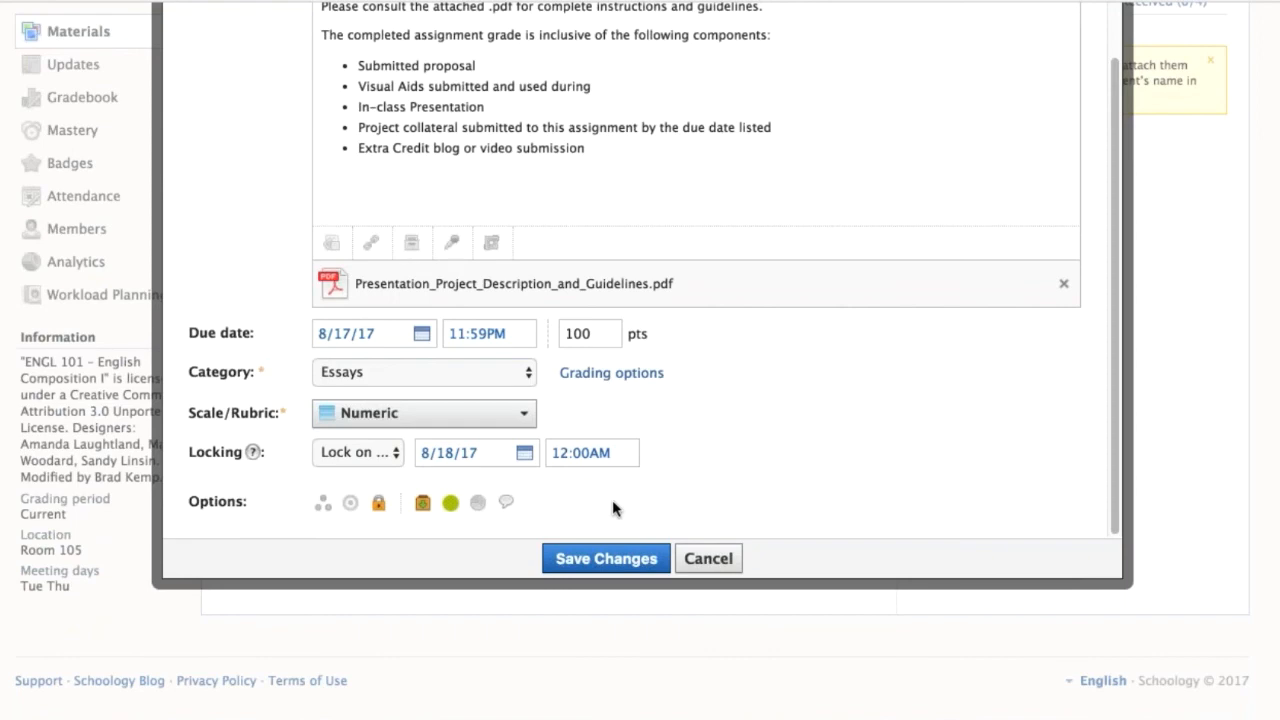
{"action": "left_click", "coordinate": [606, 558]}
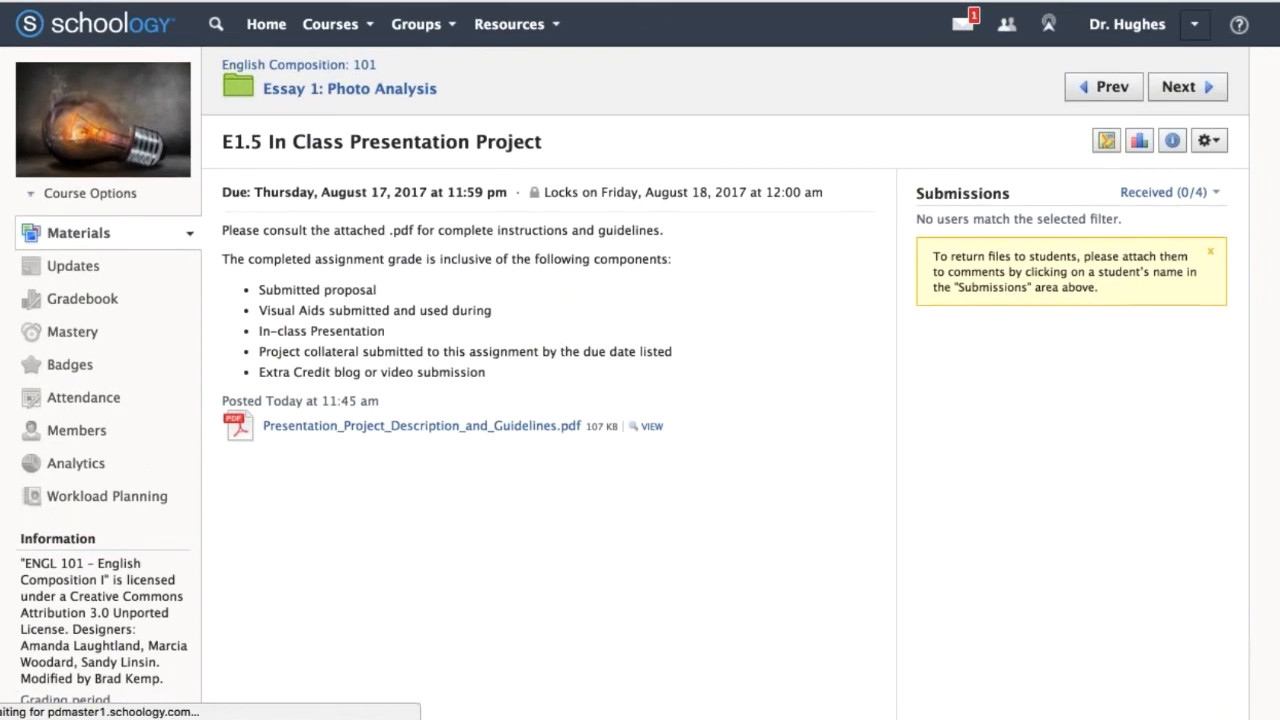
Check the due and lock dates on the assignment page and return to the course materials.
{"action": "left_click_drag", "start_coordinate": [222, 192], "coordinate": [829, 194]}
{"action": "left_click", "coordinate": [836, 195]}
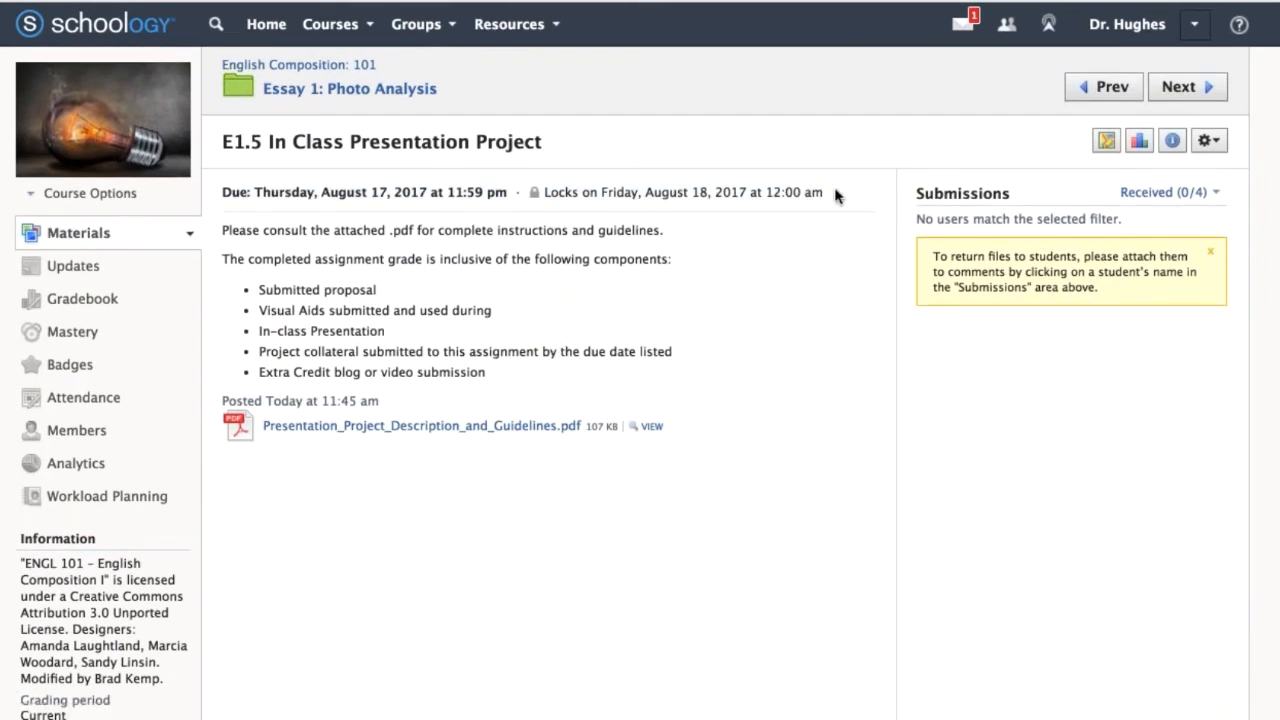
{"action": "left_click", "coordinate": [100, 233]}
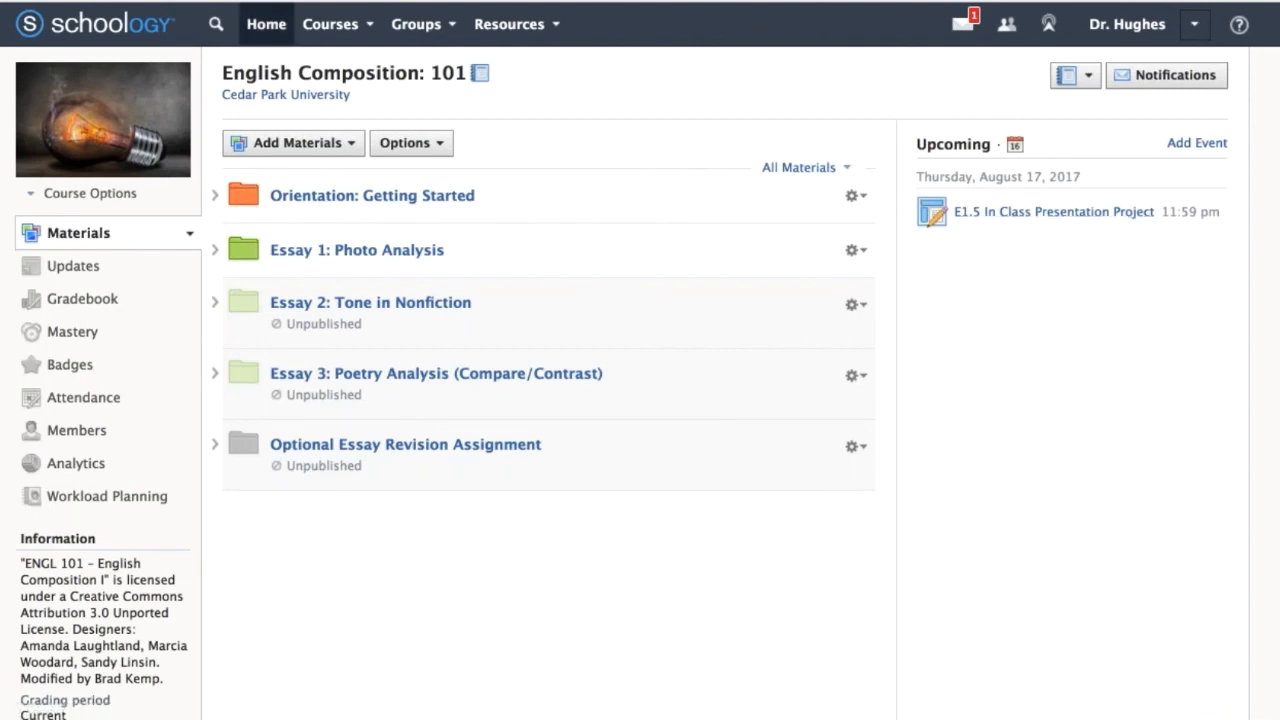
Open the full calendar from the home page and move the E1.5 In Class Presentation Project to Friday, August 18.
{"action": "left_click", "coordinate": [266, 24]}
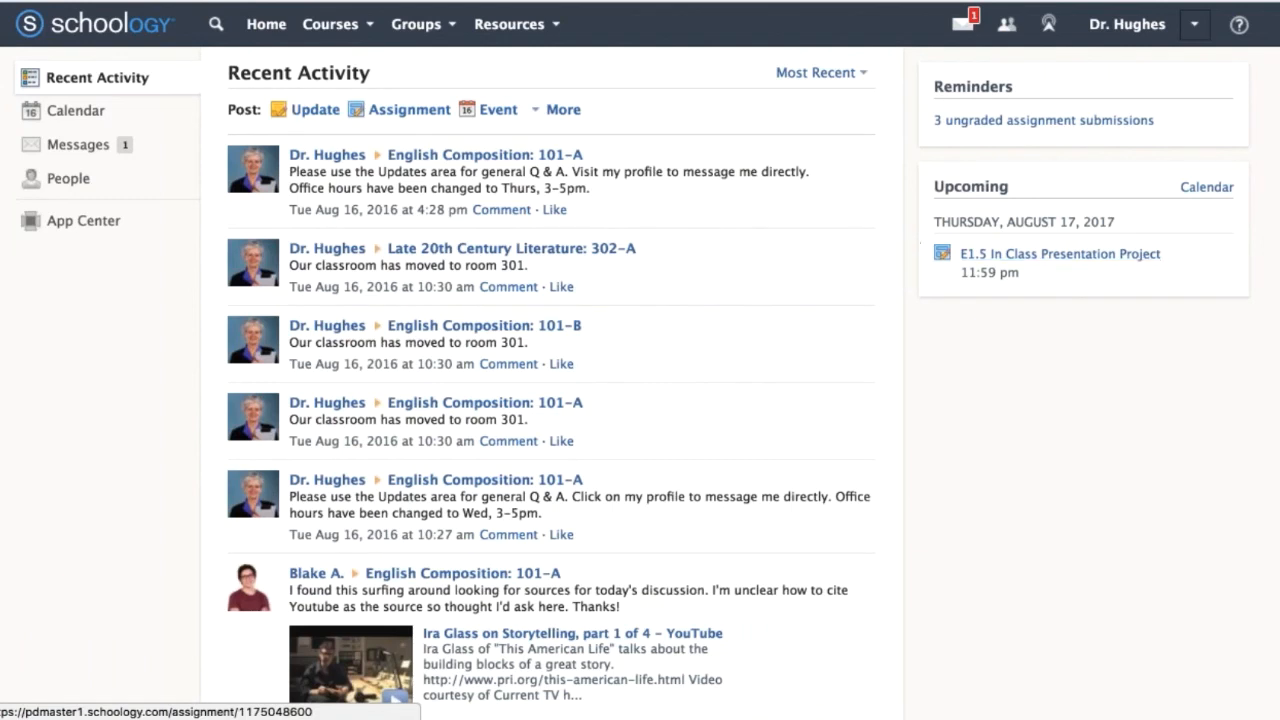
{"action": "left_click", "coordinate": [1206, 187]}
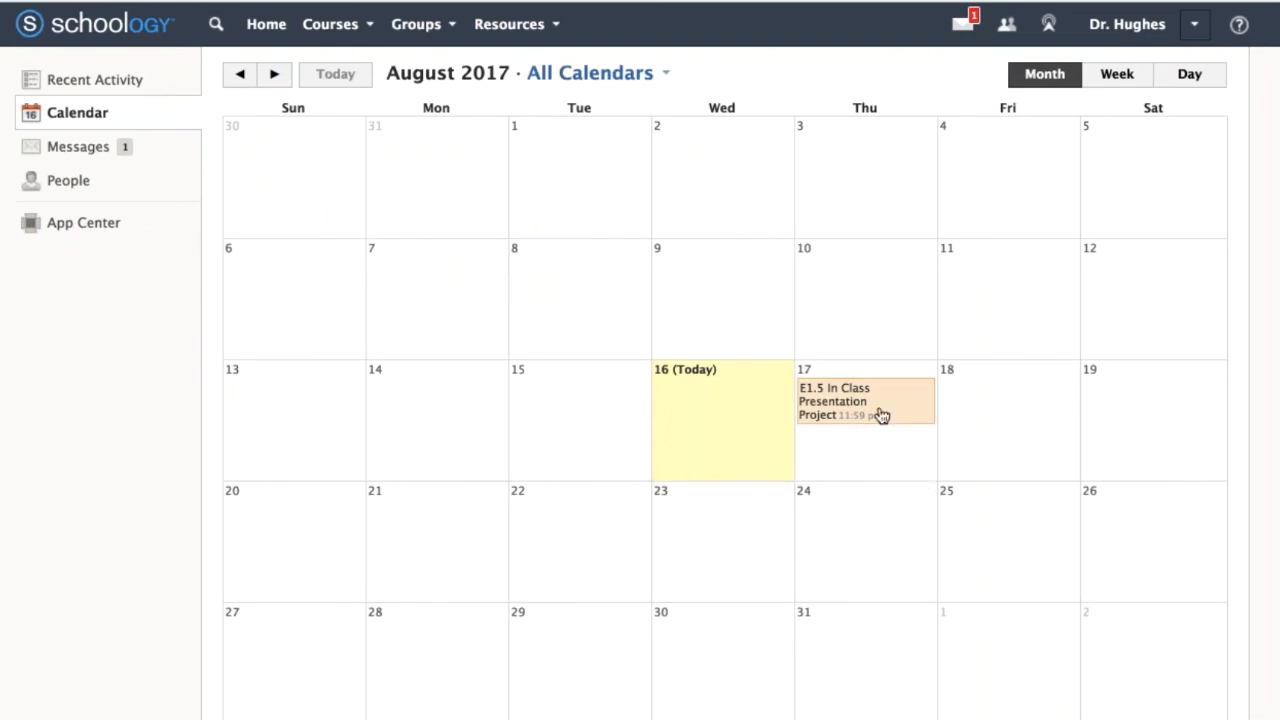
{"action": "left_click_drag", "start_coordinate": [880, 415], "coordinate": [1020, 405]}
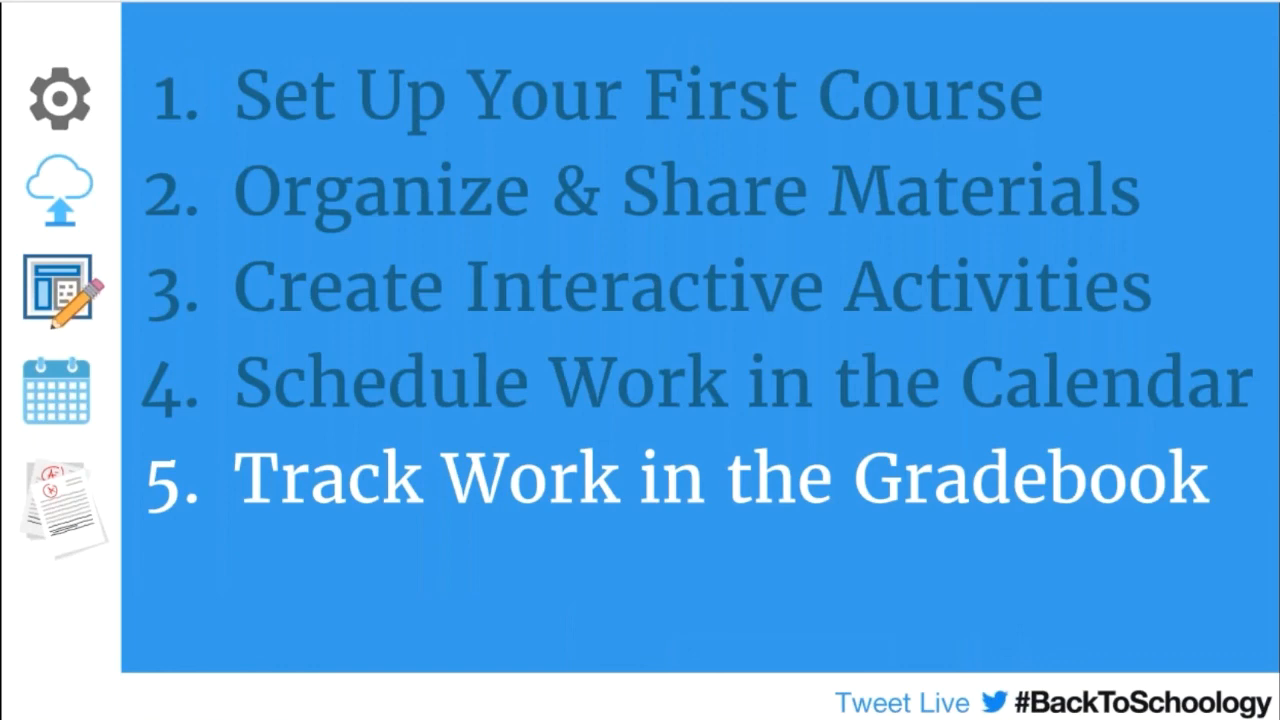
{"action": "key", "text": "Right"}
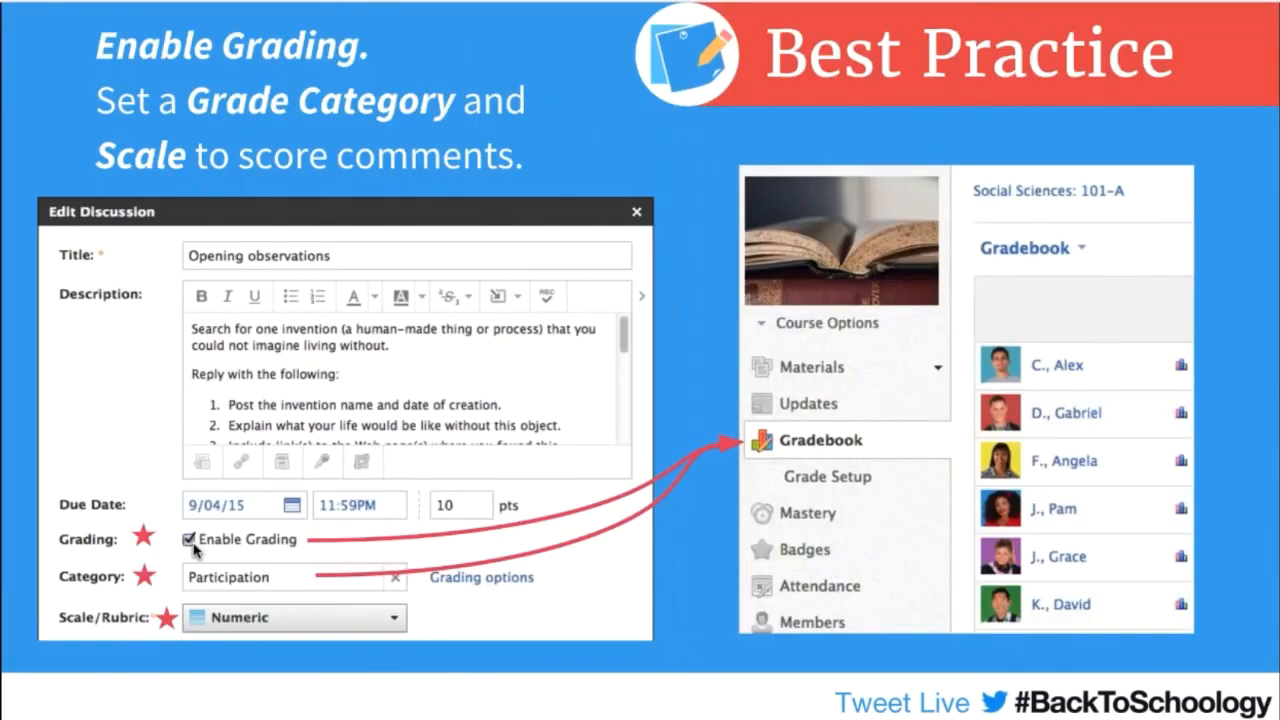
{"action": "mouse_move", "coordinate": [319, 400]}
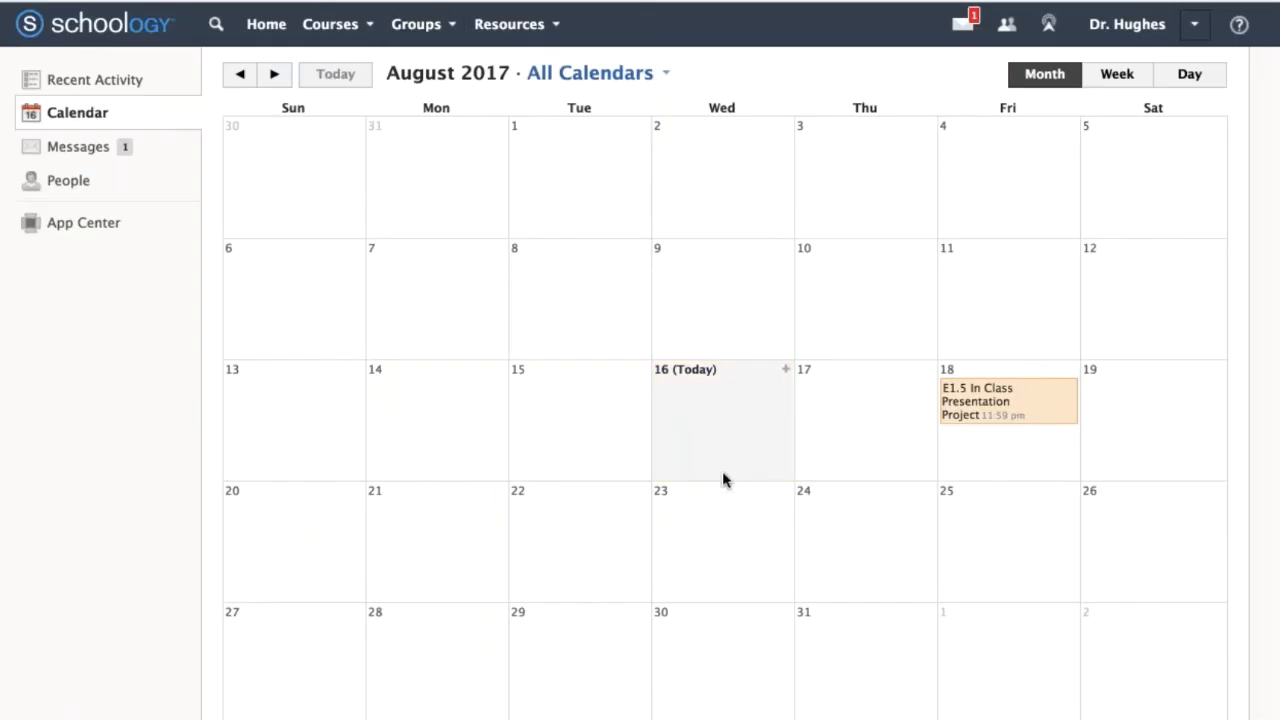
Open the E1.5 In Class Presentation Project assignment from its August 18 calendar entry for editing.
{"action": "left_click", "coordinate": [1023, 408]}
{"action": "left_click", "coordinate": [522, 457]}
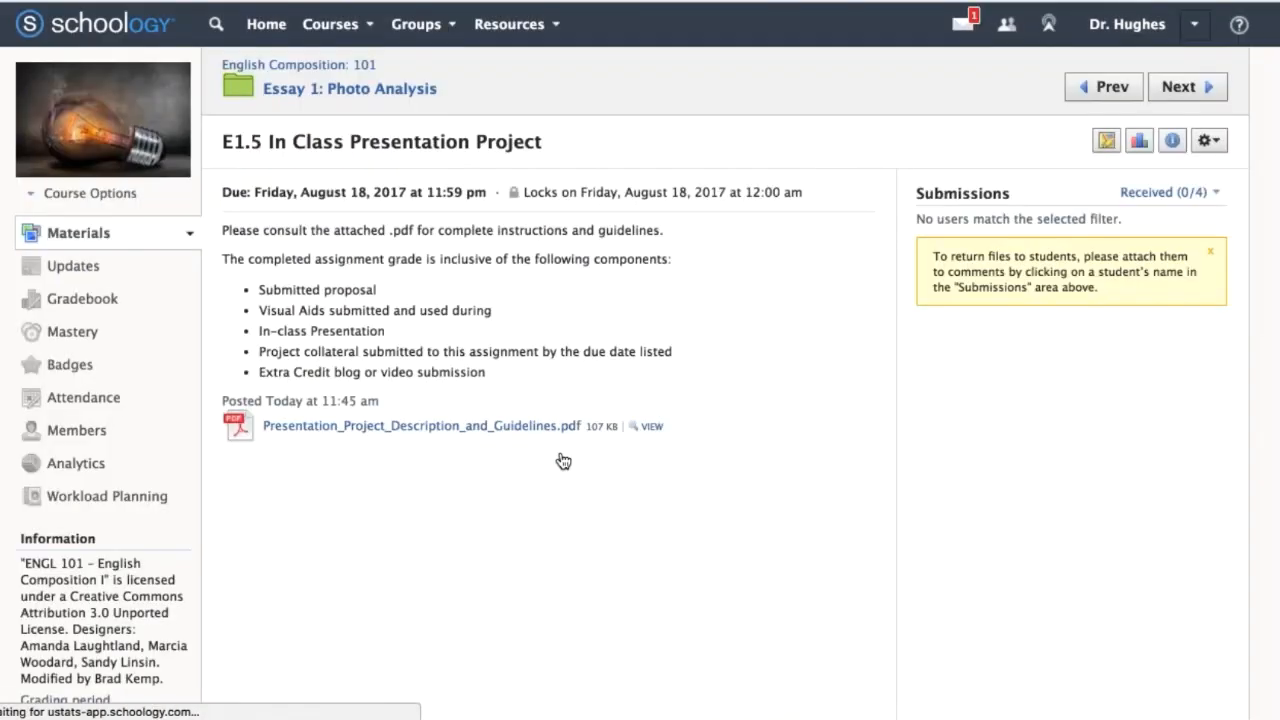
{"action": "left_click", "coordinate": [1208, 141]}
{"action": "left_click", "coordinate": [1197, 174]}
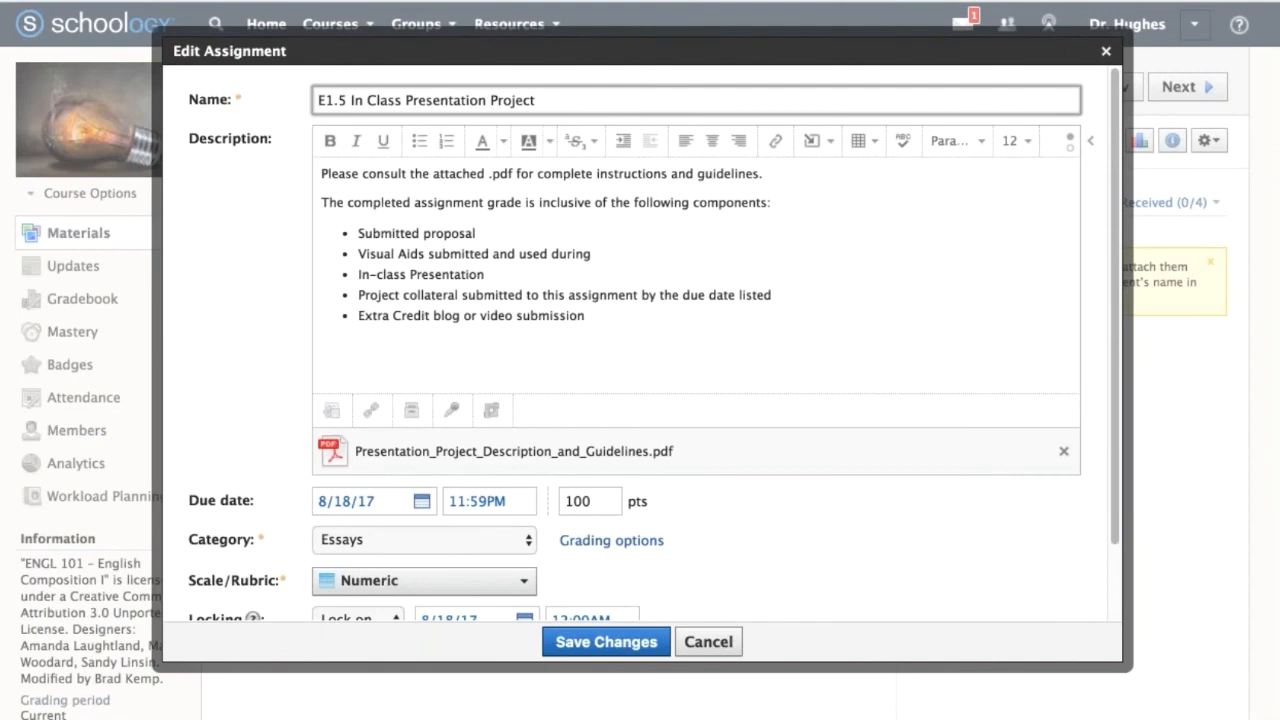
{"action": "scroll", "coordinate": [868, 332], "scroll_direction": "down", "scroll_amount": 5}
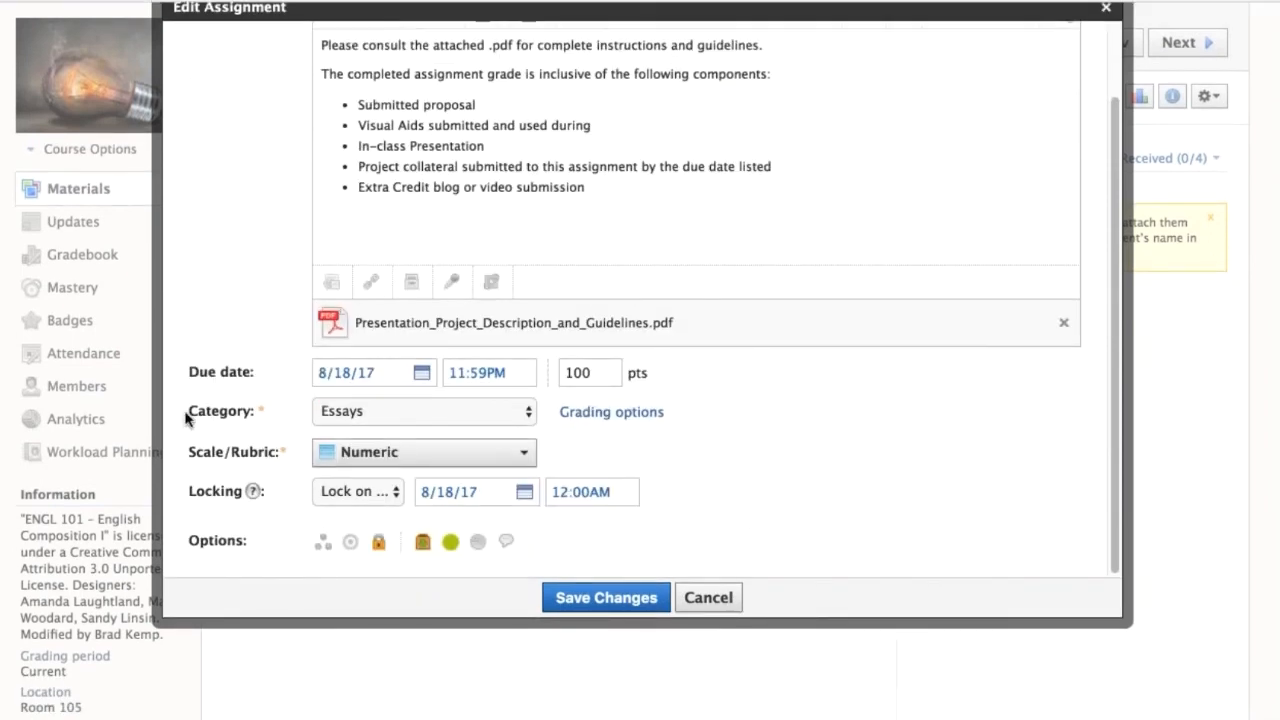
Look through the available grading categories for the assignment, keeping Essays selected.
{"action": "left_click_drag", "start_coordinate": [189, 413], "coordinate": [314, 414]}
{"action": "left_click", "coordinate": [363, 420]}
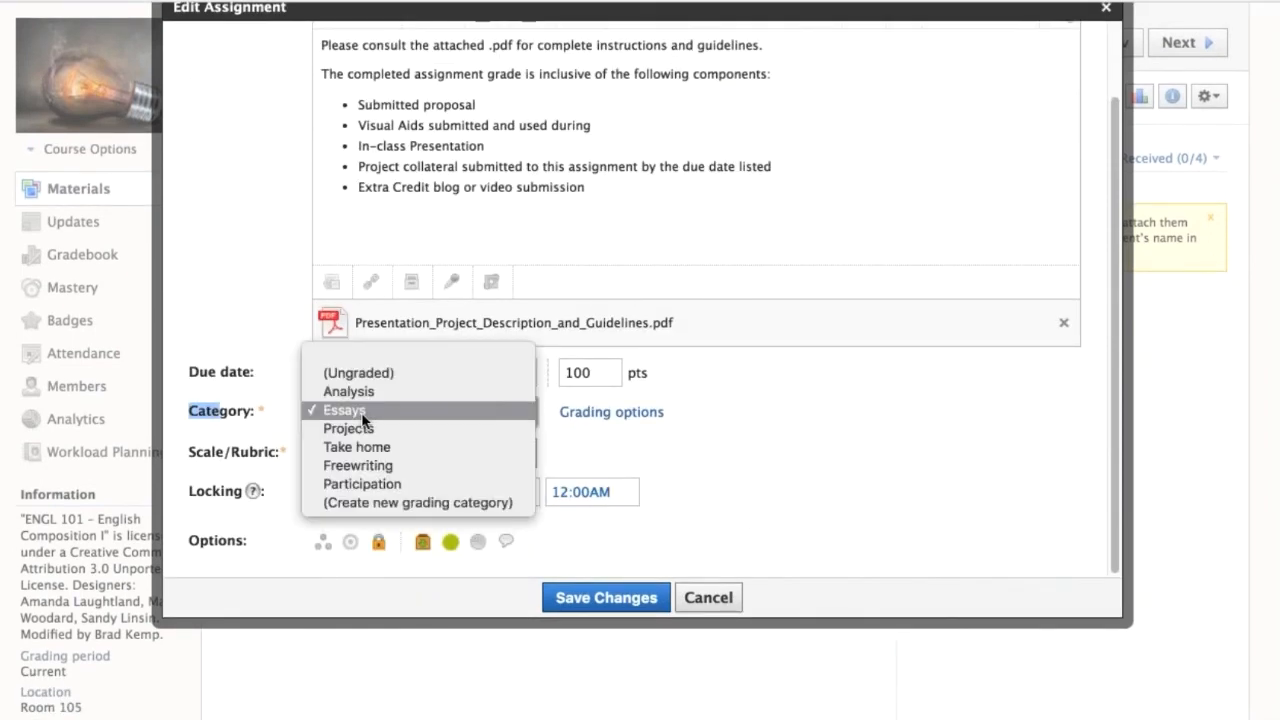
{"action": "left_click", "coordinate": [363, 420]}
{"action": "left_click", "coordinate": [363, 420]}
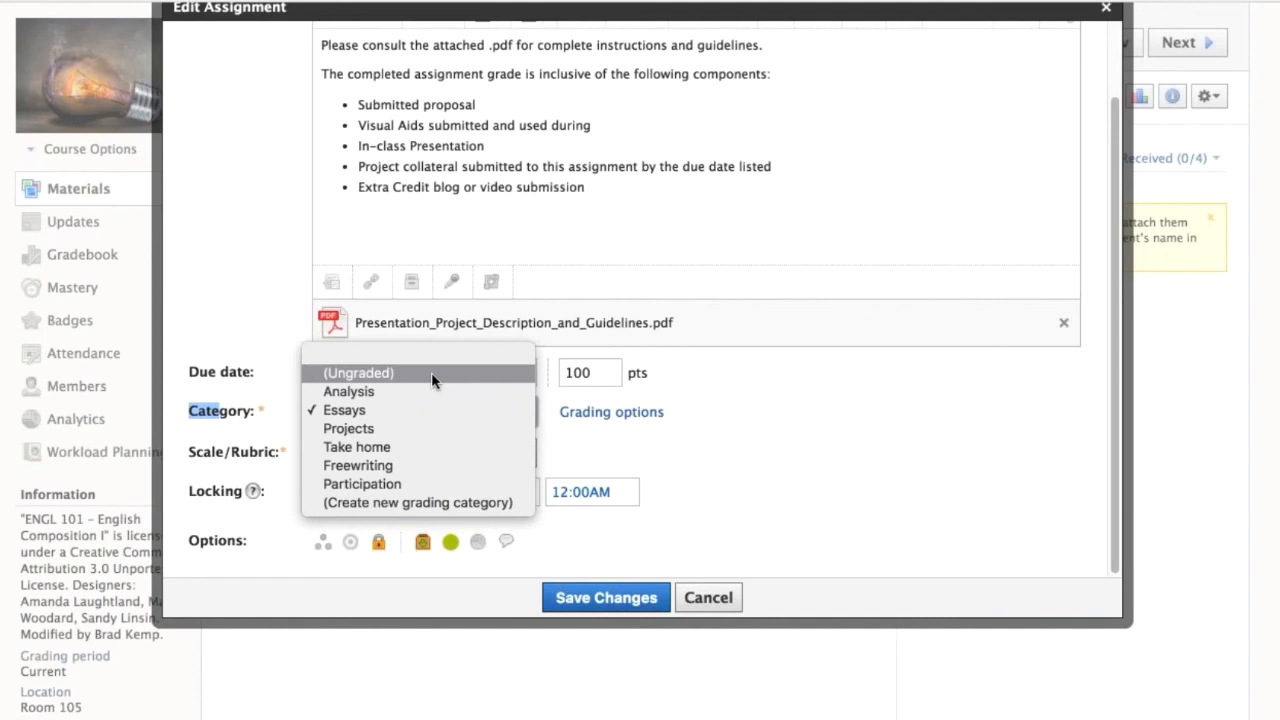
{"action": "left_click", "coordinate": [250, 448]}
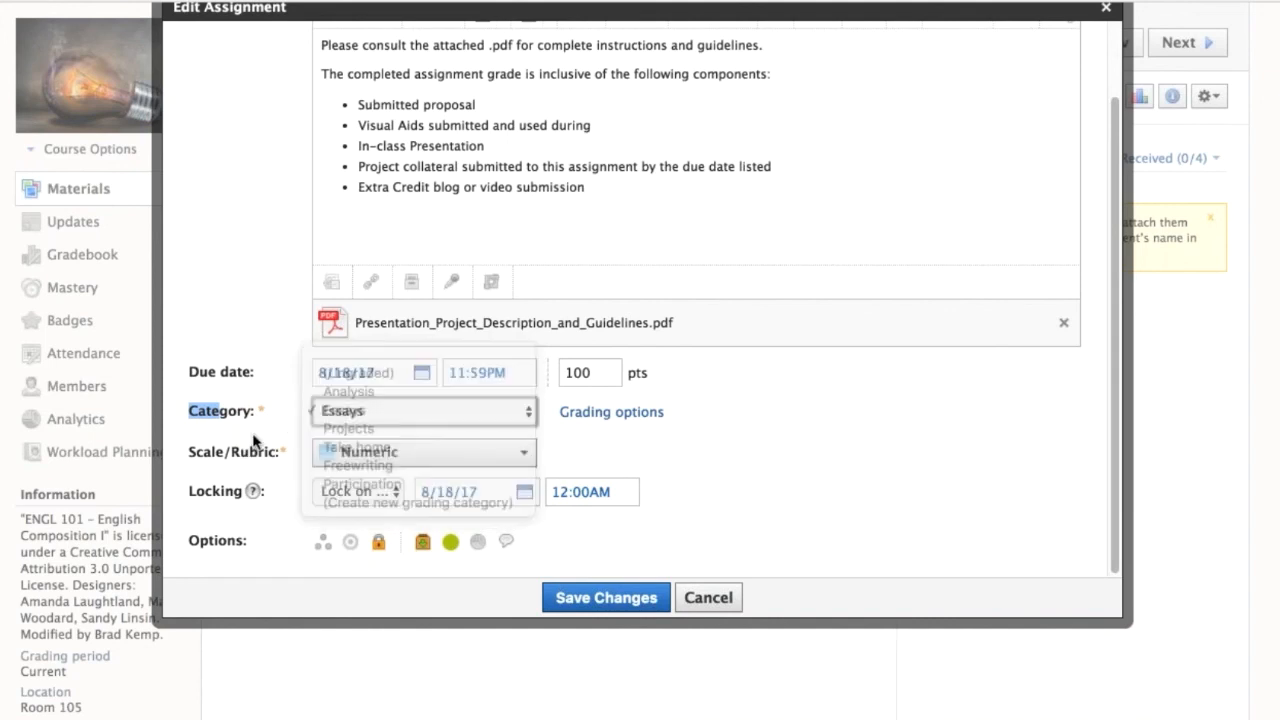
Look through the available scales and rubrics, keep Numeric selected, and save the assignment.
{"action": "left_click", "coordinate": [350, 455]}
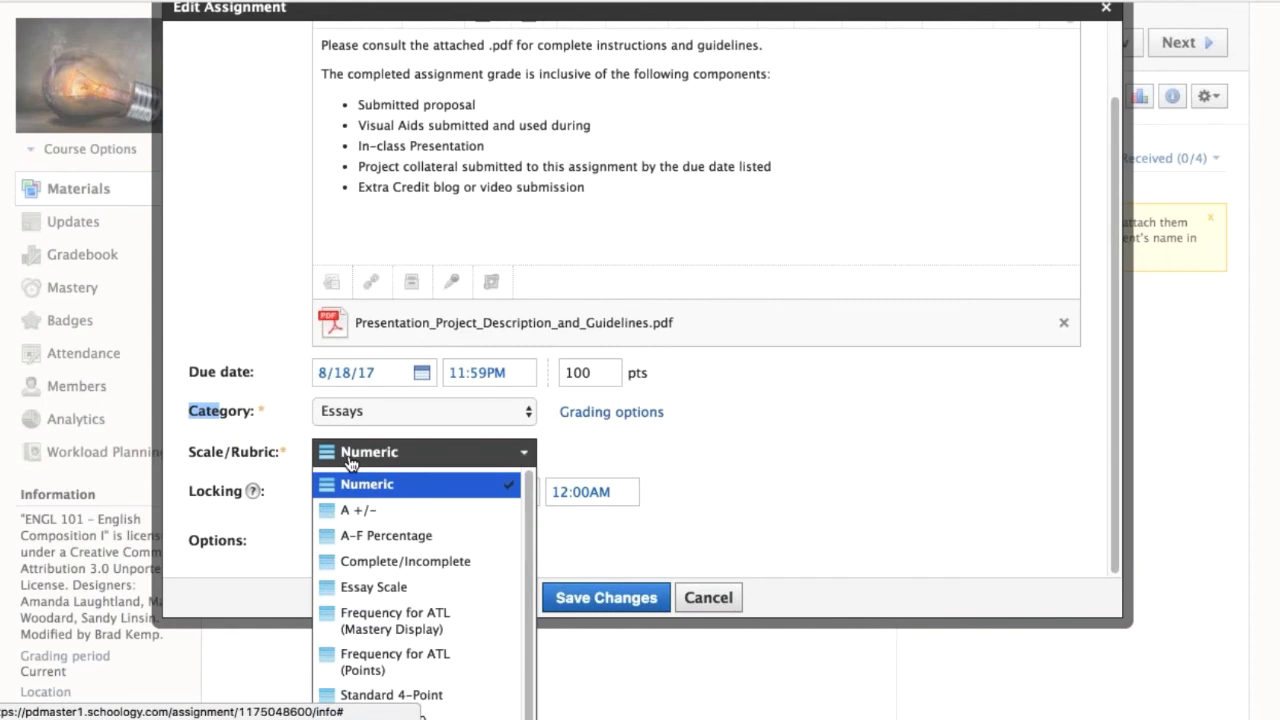
{"action": "scroll", "coordinate": [360, 561], "scroll_direction": "down", "scroll_amount": 4}
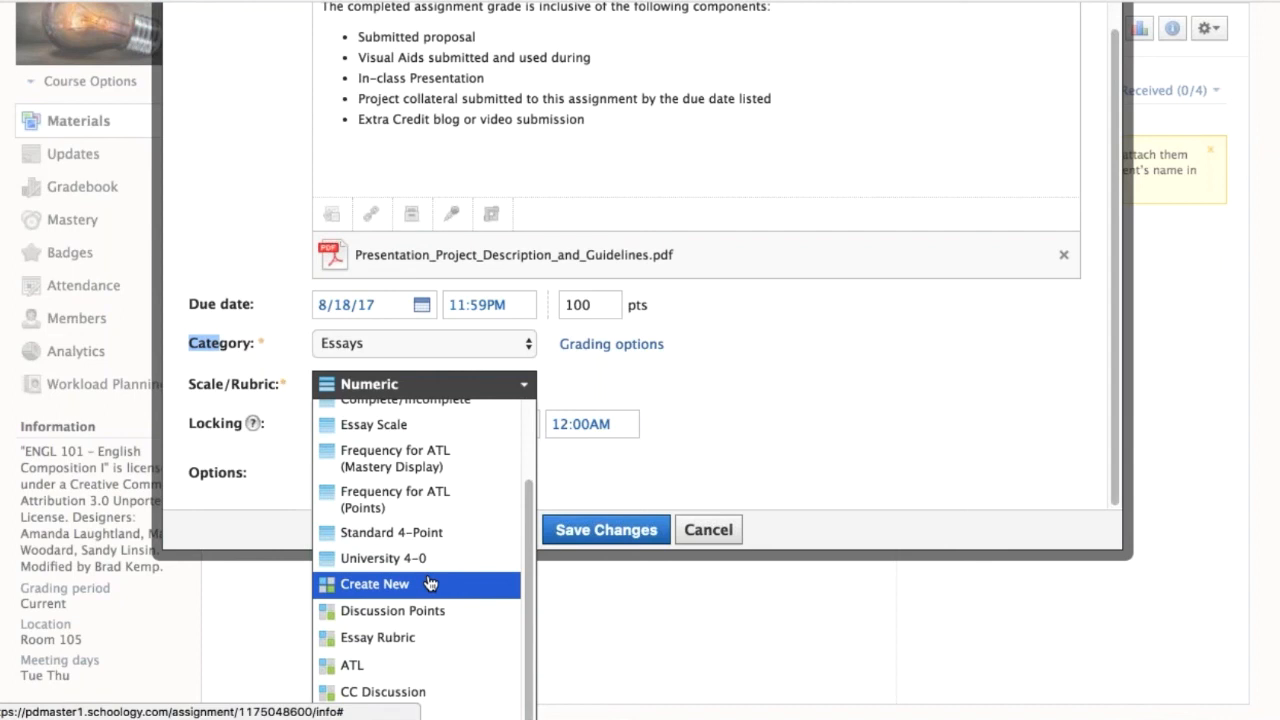
{"action": "left_click", "coordinate": [668, 388]}
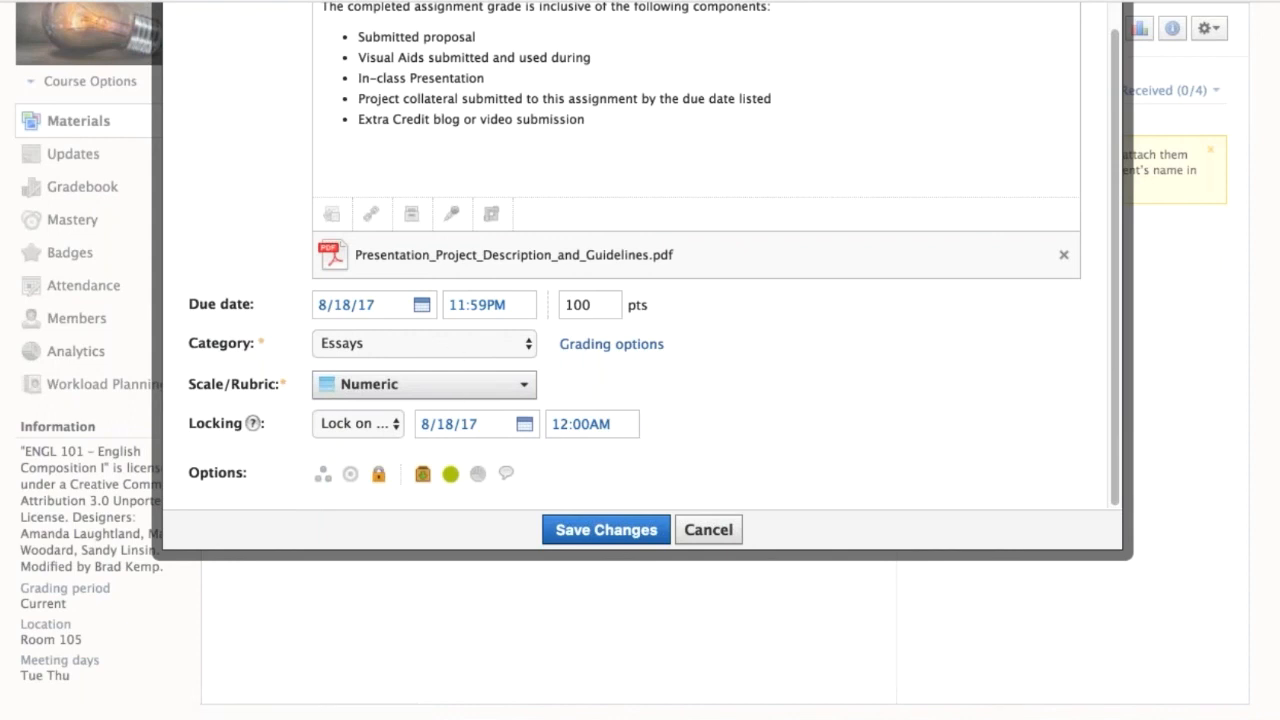
{"action": "scroll", "coordinate": [466, 403], "scroll_direction": "up", "scroll_amount": 3}
{"action": "left_click", "coordinate": [620, 598]}
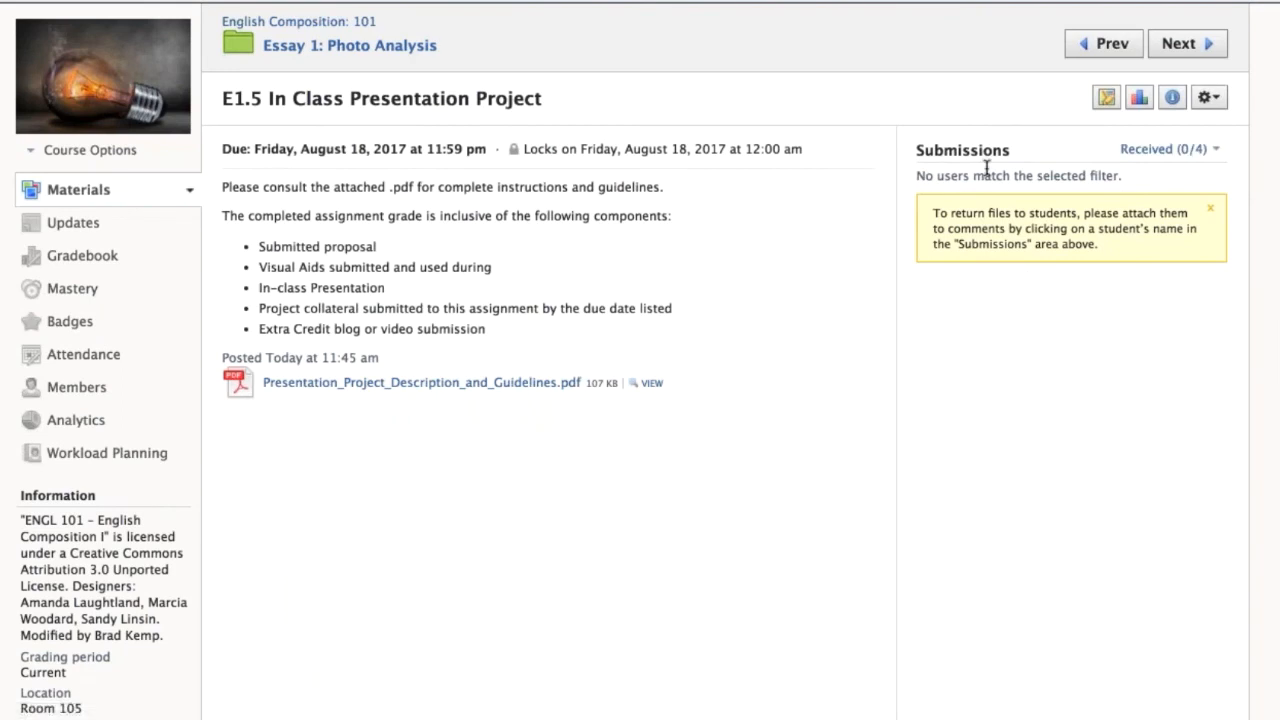
Open the course gradebook and enter a grade of 90 for the first student on E1.5.
{"action": "left_click", "coordinate": [108, 257]}
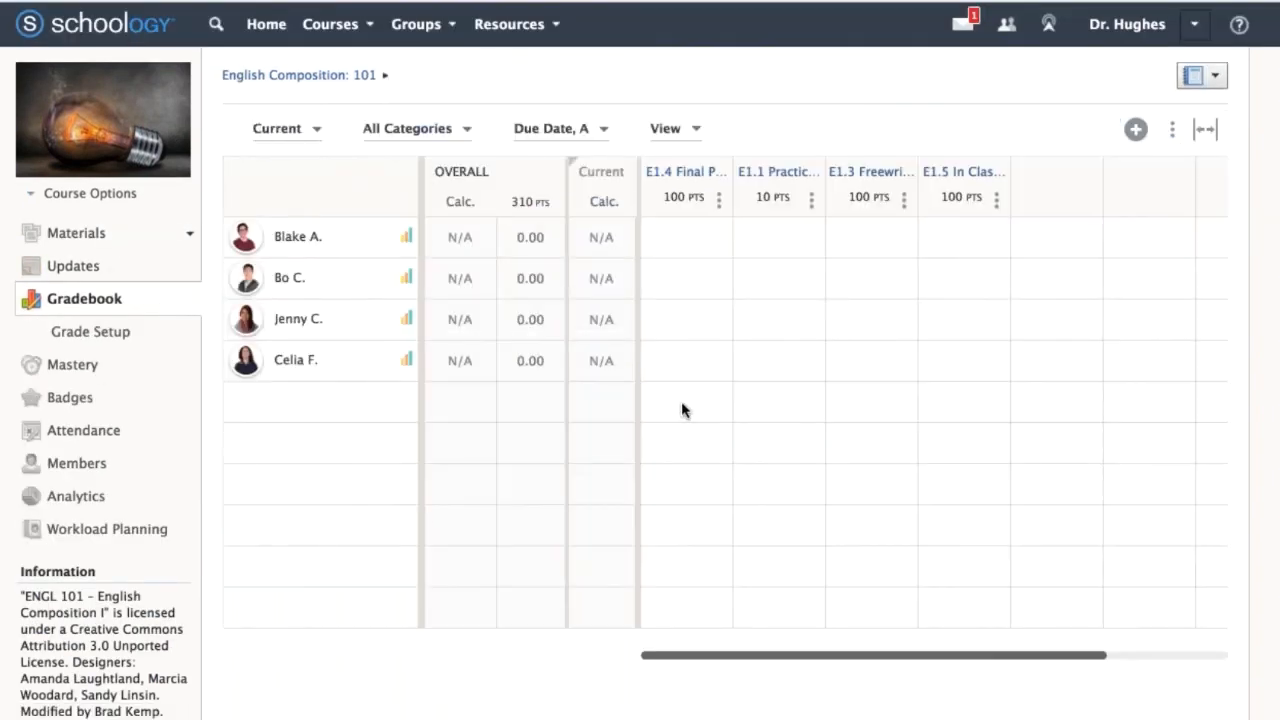
{"action": "left_click", "coordinate": [966, 240]}
{"action": "type", "text": "90"}
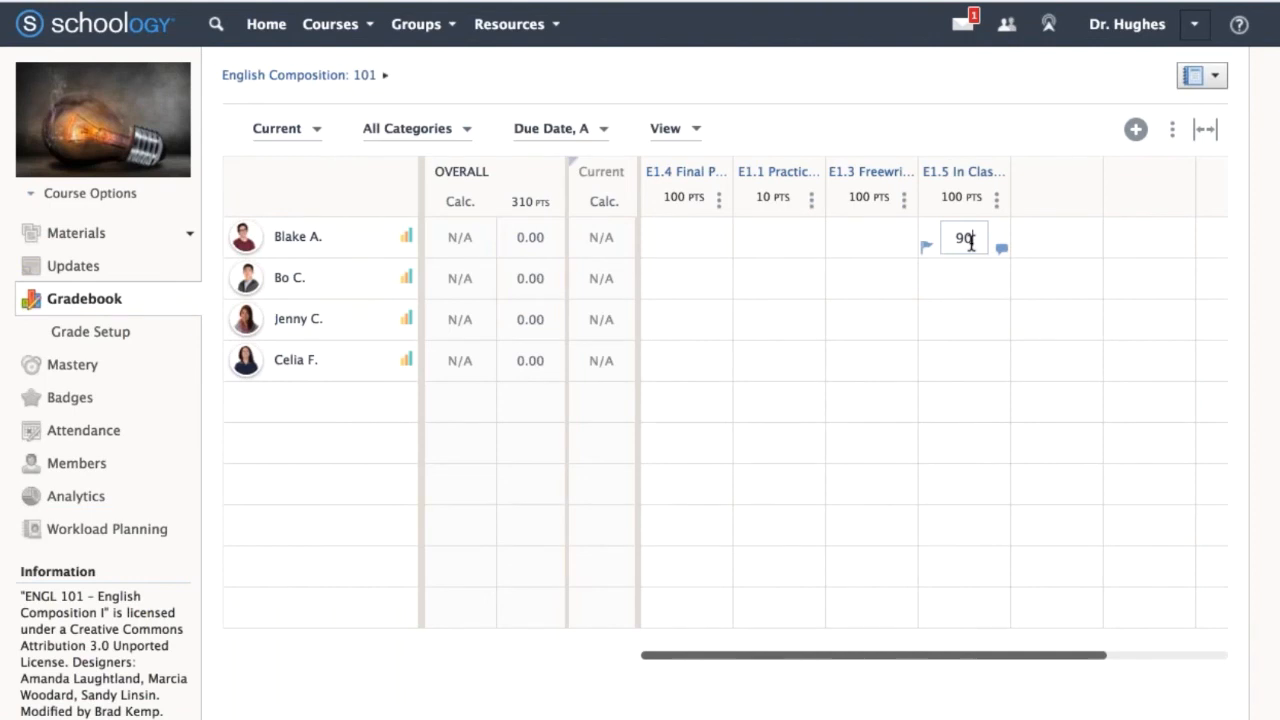
{"action": "key", "text": "Return"}
Score the first student's E1.3 with its rubric: 8.5 for Content (1), 10 for Content (2), Content (3) and Formal Elements (1), and save.
{"action": "left_click", "coordinate": [872, 239]}
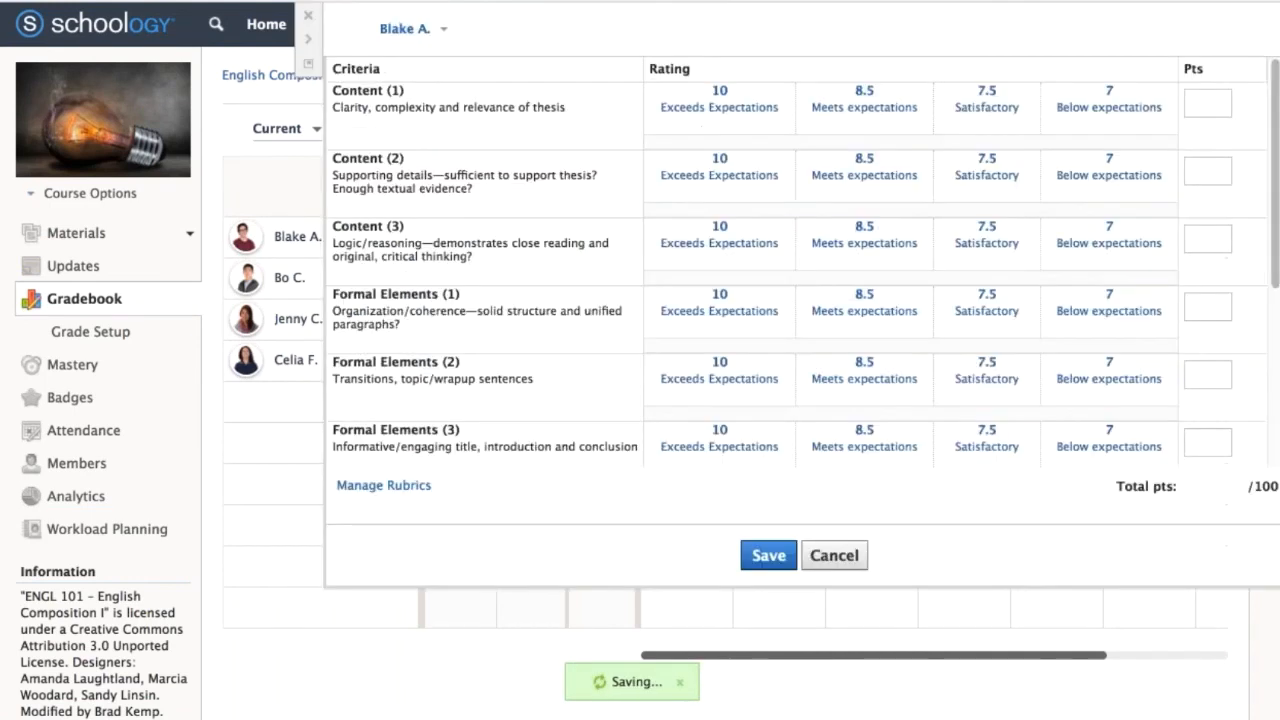
{"action": "left_click", "coordinate": [864, 100]}
{"action": "left_click", "coordinate": [719, 175]}
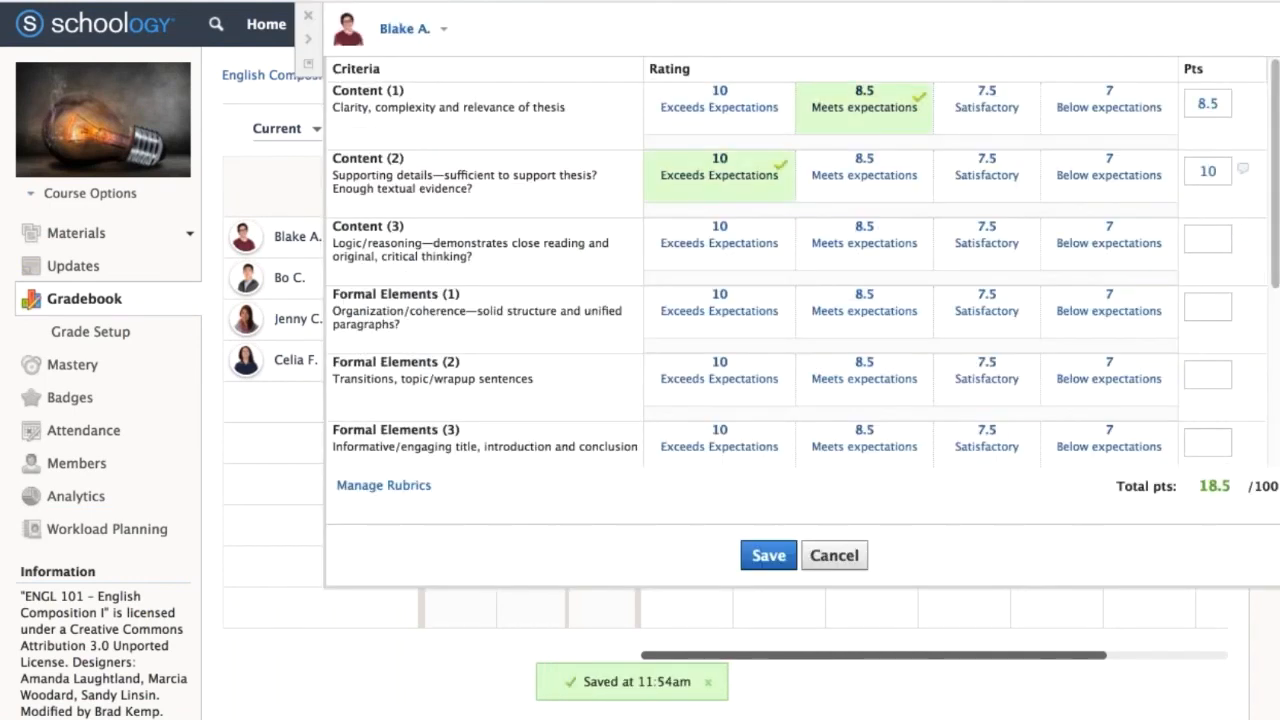
{"action": "left_click", "coordinate": [724, 245]}
{"action": "left_click", "coordinate": [726, 325]}
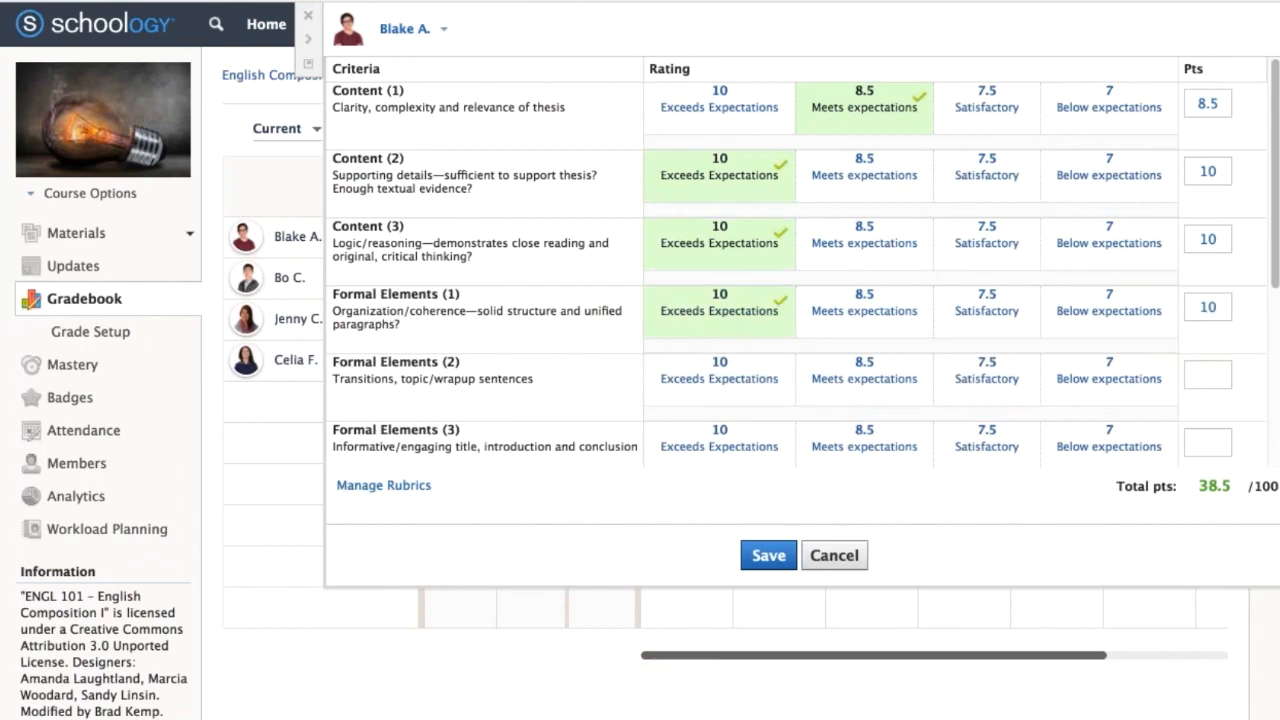
{"action": "left_click", "coordinate": [768, 555]}
Score the first student's E1.1 with its rubric: 3 for Response Format, 1 for Peer reply format, 4 for LA.PK-12.SL.1.AE.c, and save.
{"action": "left_click", "coordinate": [781, 238]}
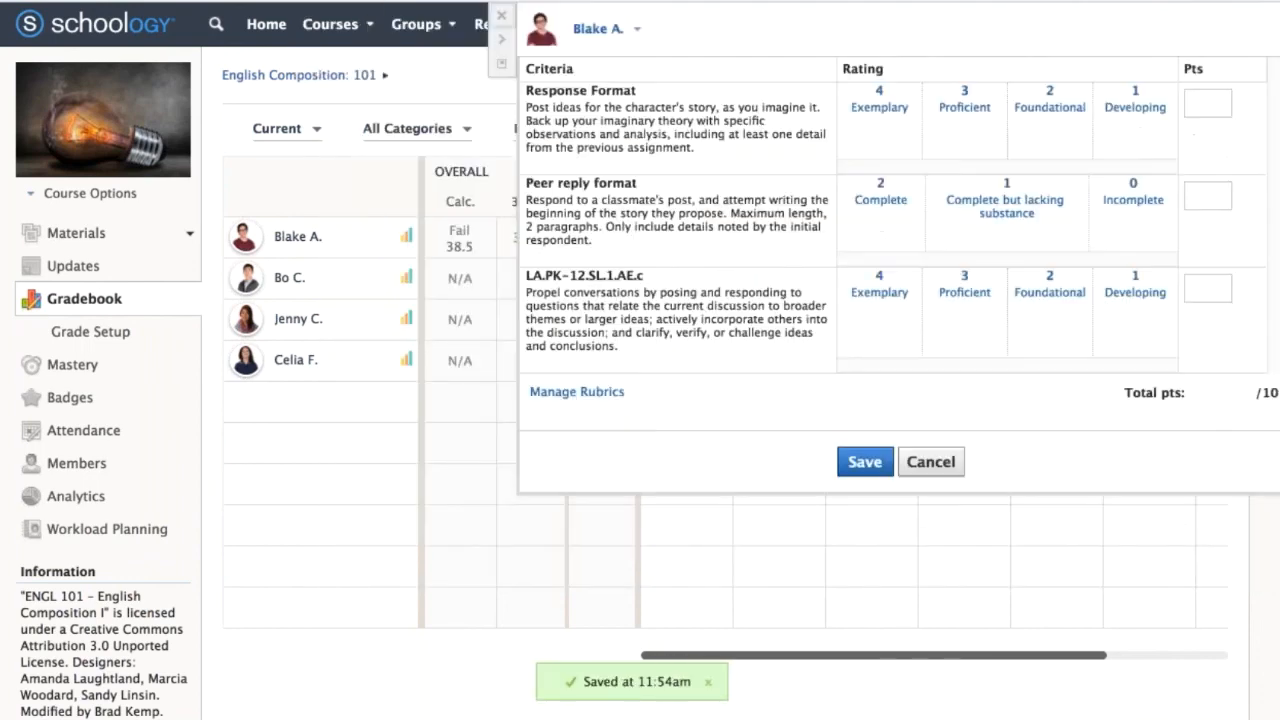
{"action": "left_click", "coordinate": [948, 118]}
{"action": "left_click", "coordinate": [995, 205]}
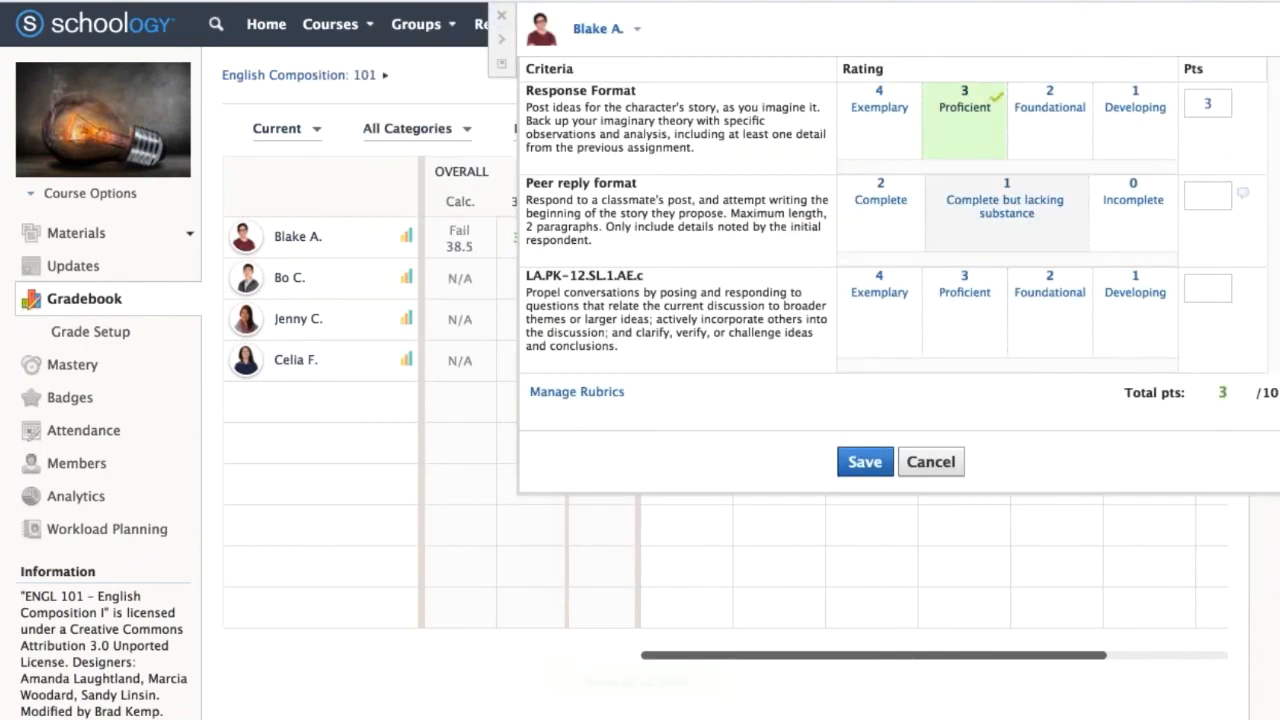
{"action": "left_click", "coordinate": [880, 292]}
{"action": "left_click", "coordinate": [864, 461]}
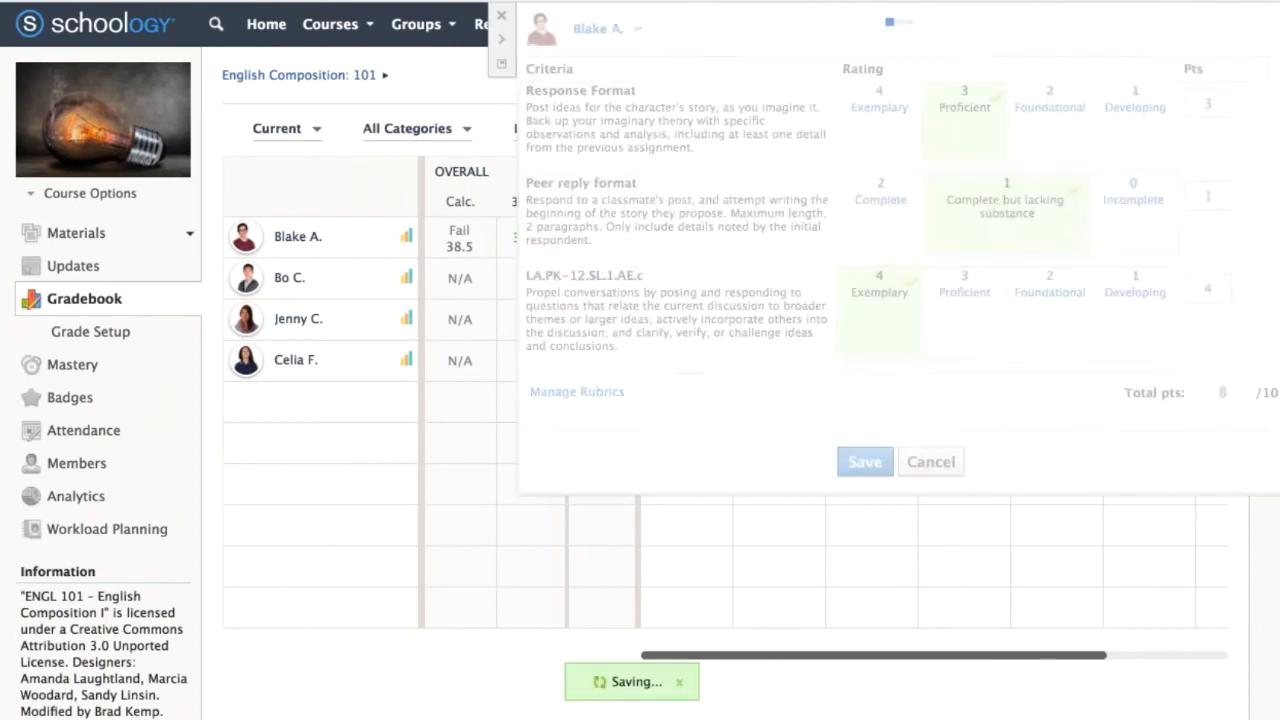
{"action": "left_click", "coordinate": [688, 240]}
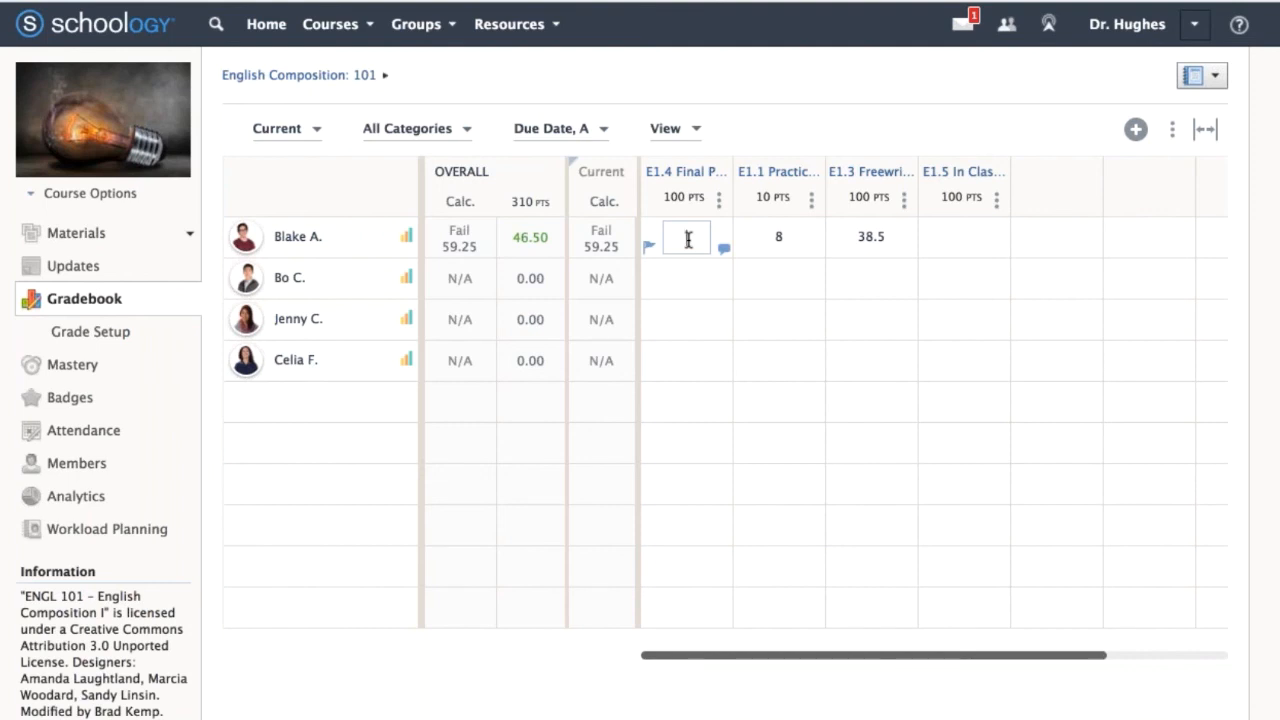
{"action": "left_click", "coordinate": [67, 236]}
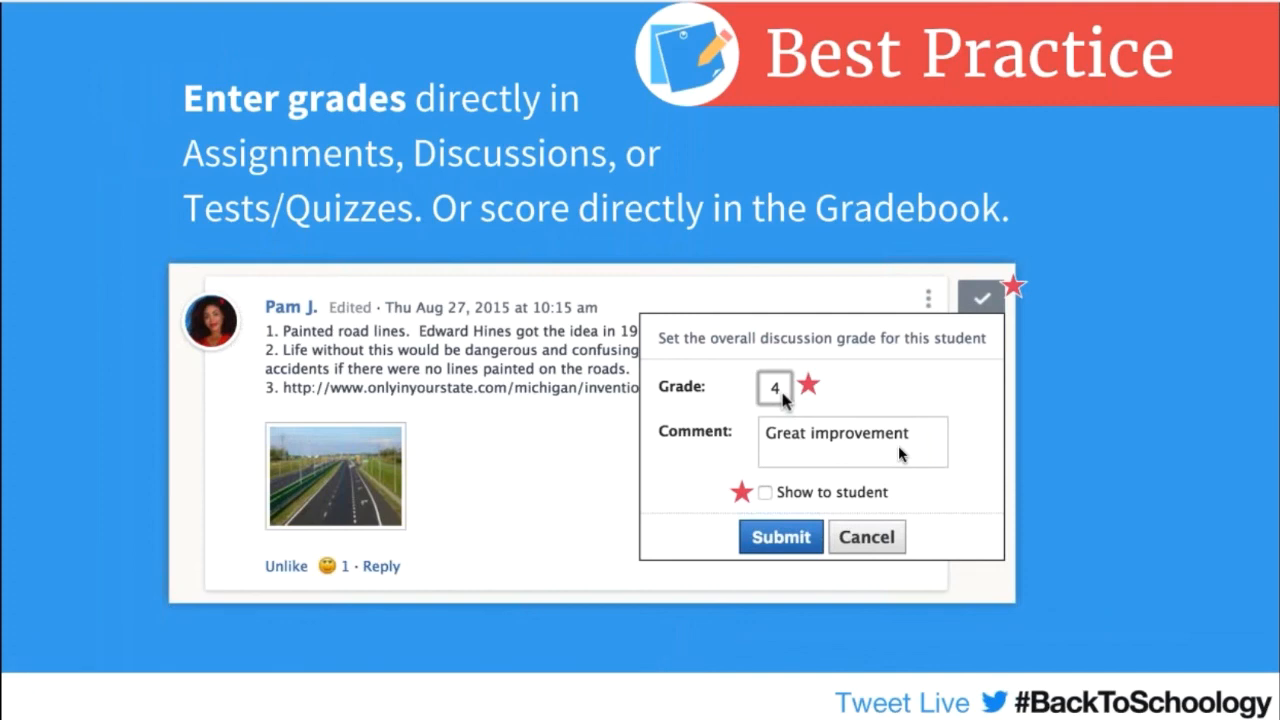
{"action": "left_click", "coordinate": [1090, 392]}
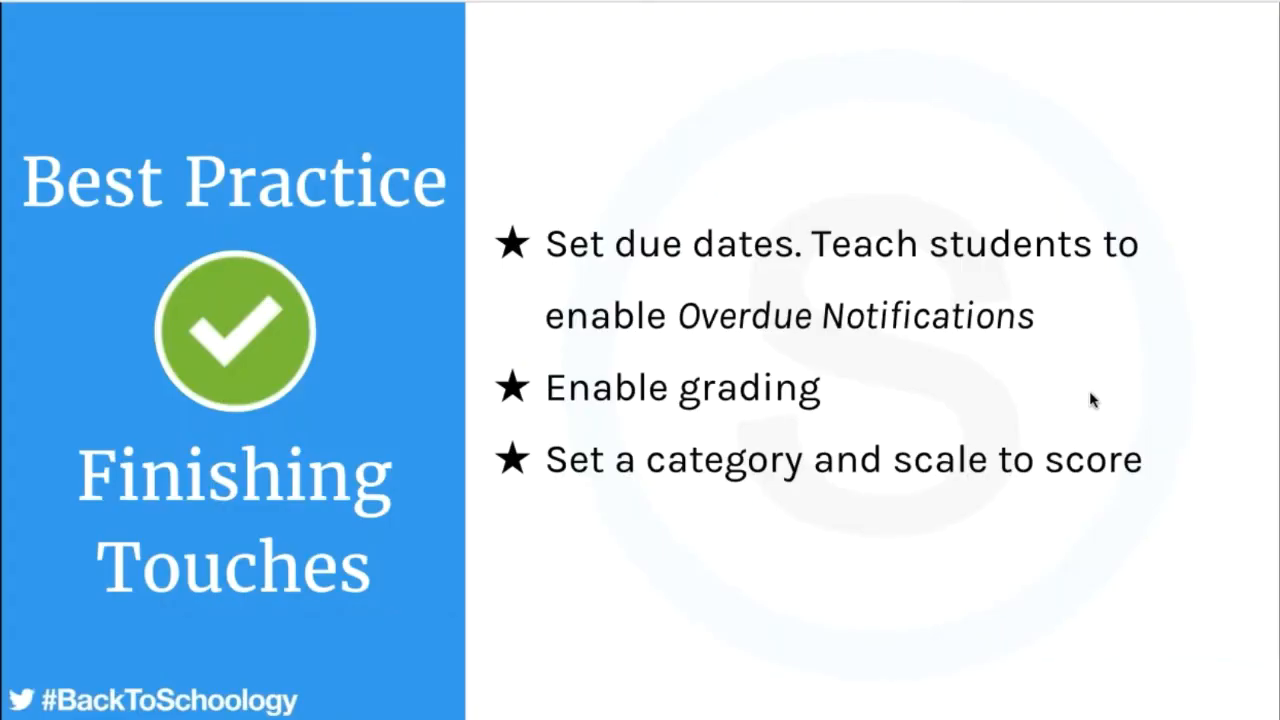
{"action": "left_click", "coordinate": [1092, 400]}
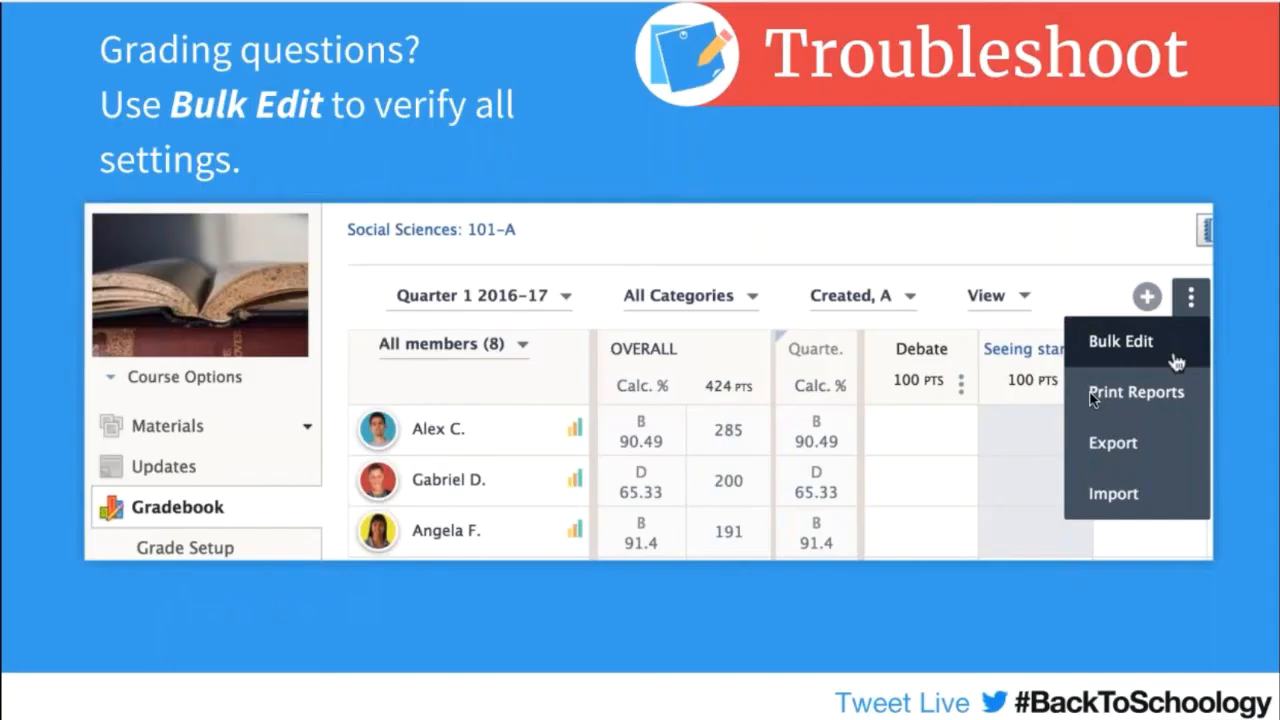